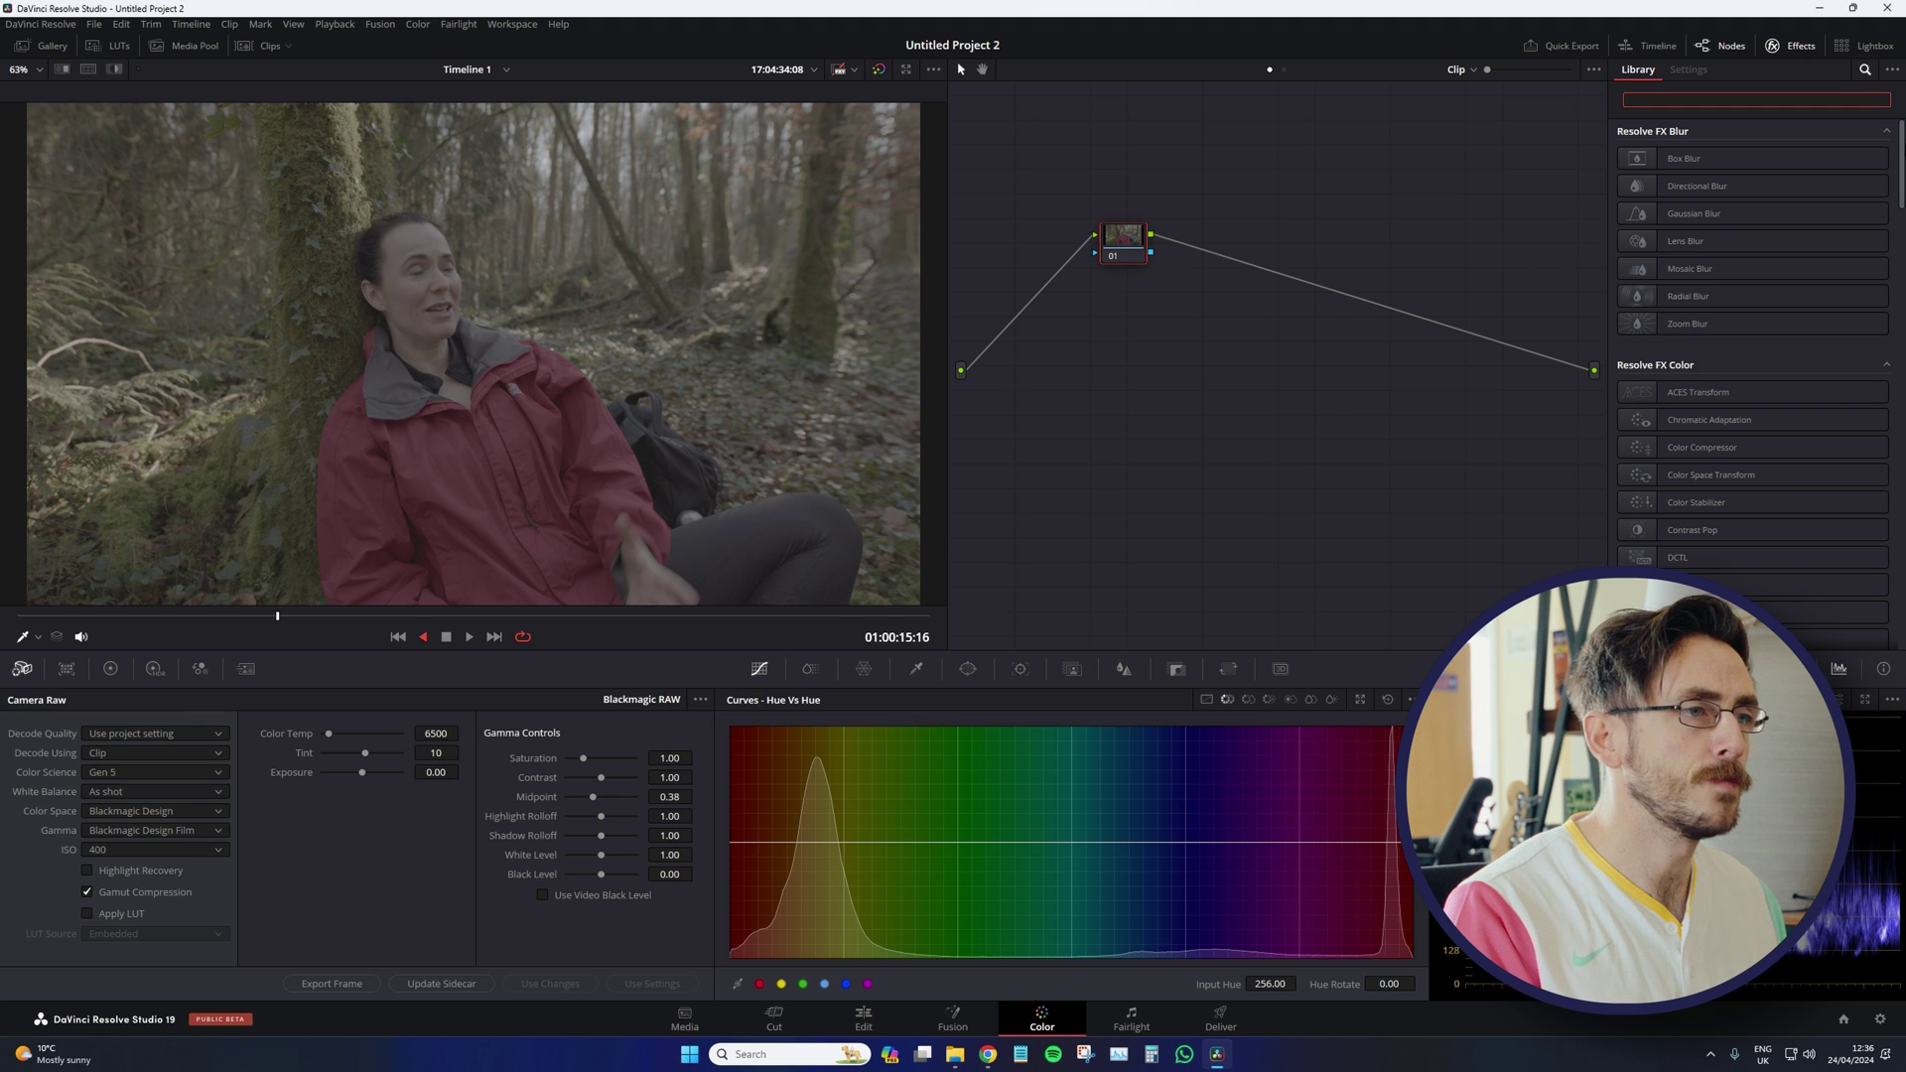
Step: Move node 01 to the right in the node graph to make room for a new node
left_click_drag(1132, 234, 1190, 236)
Step: Add serial node 02, apply FilmConvert Nitrate 3.59 to it, and hide the grain curves overlay
key("alt+s")
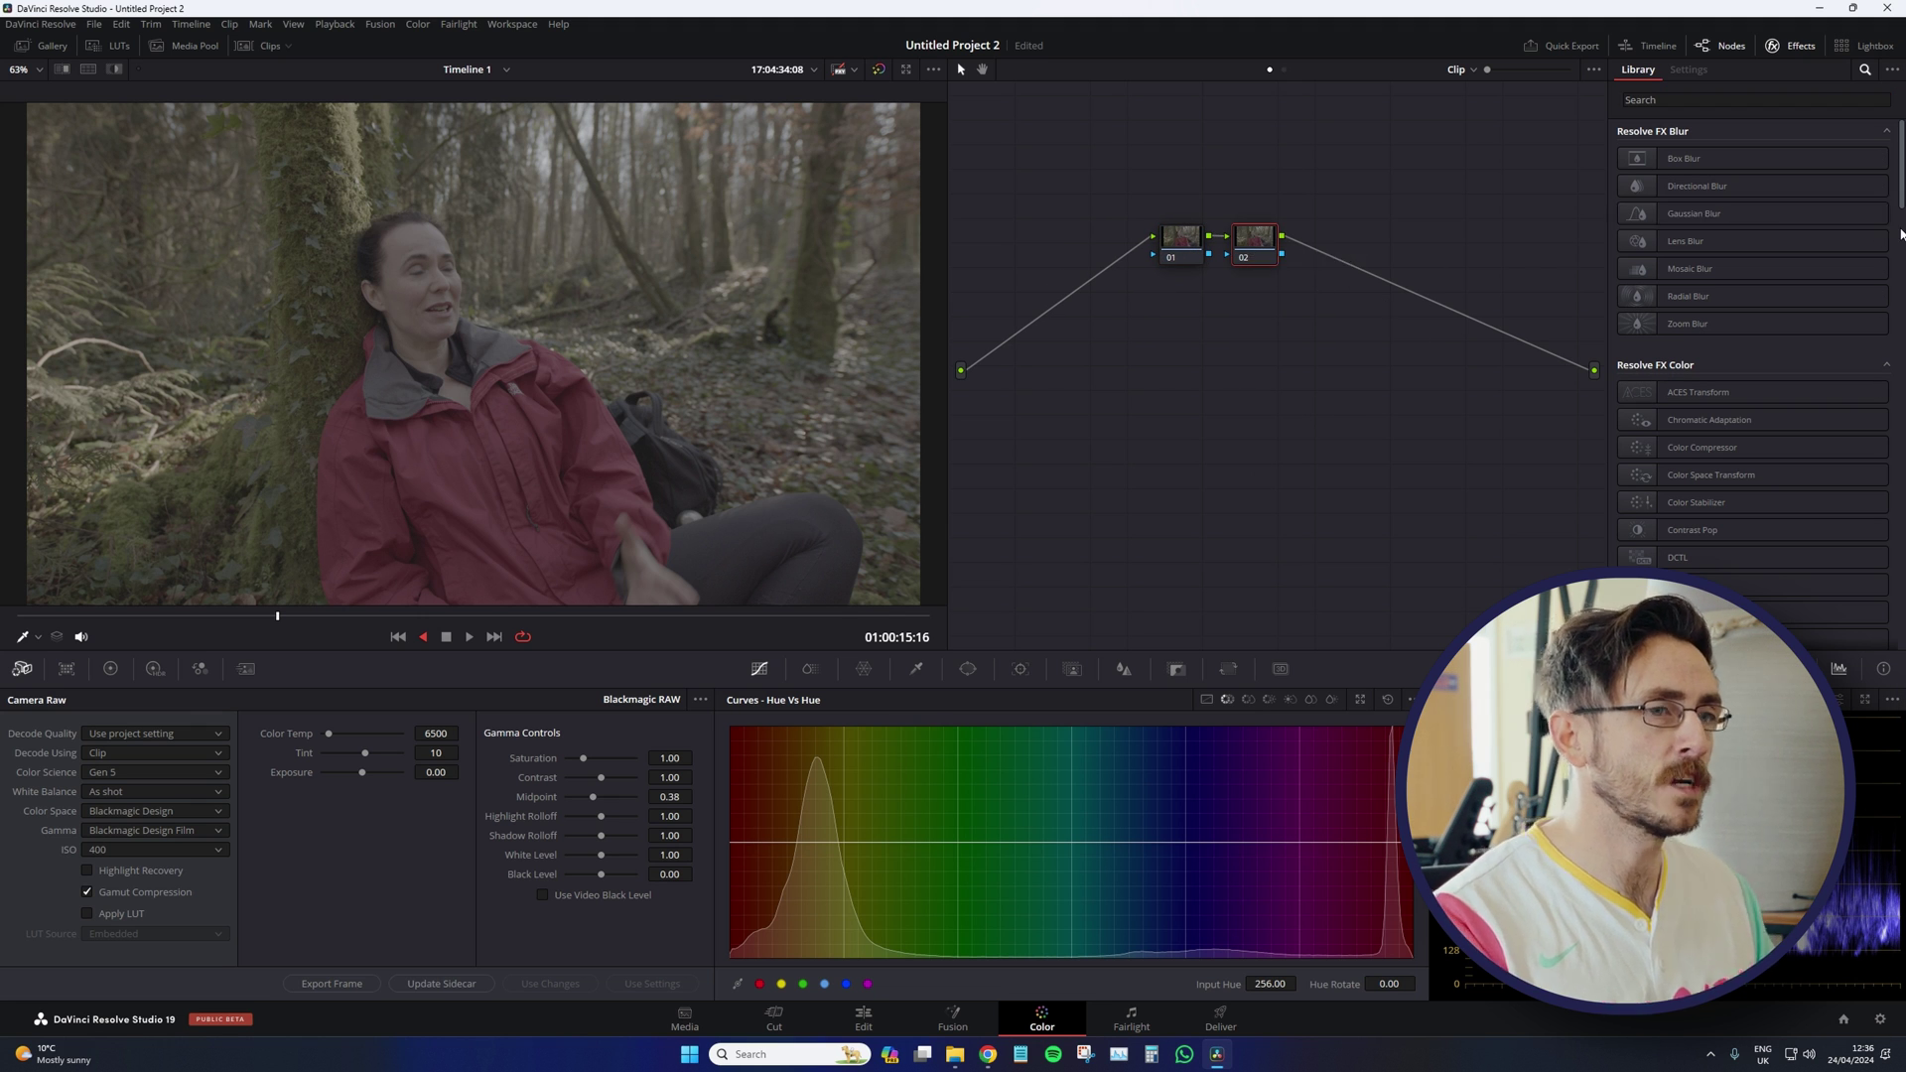
scroll(1752, 347, "down", 10)
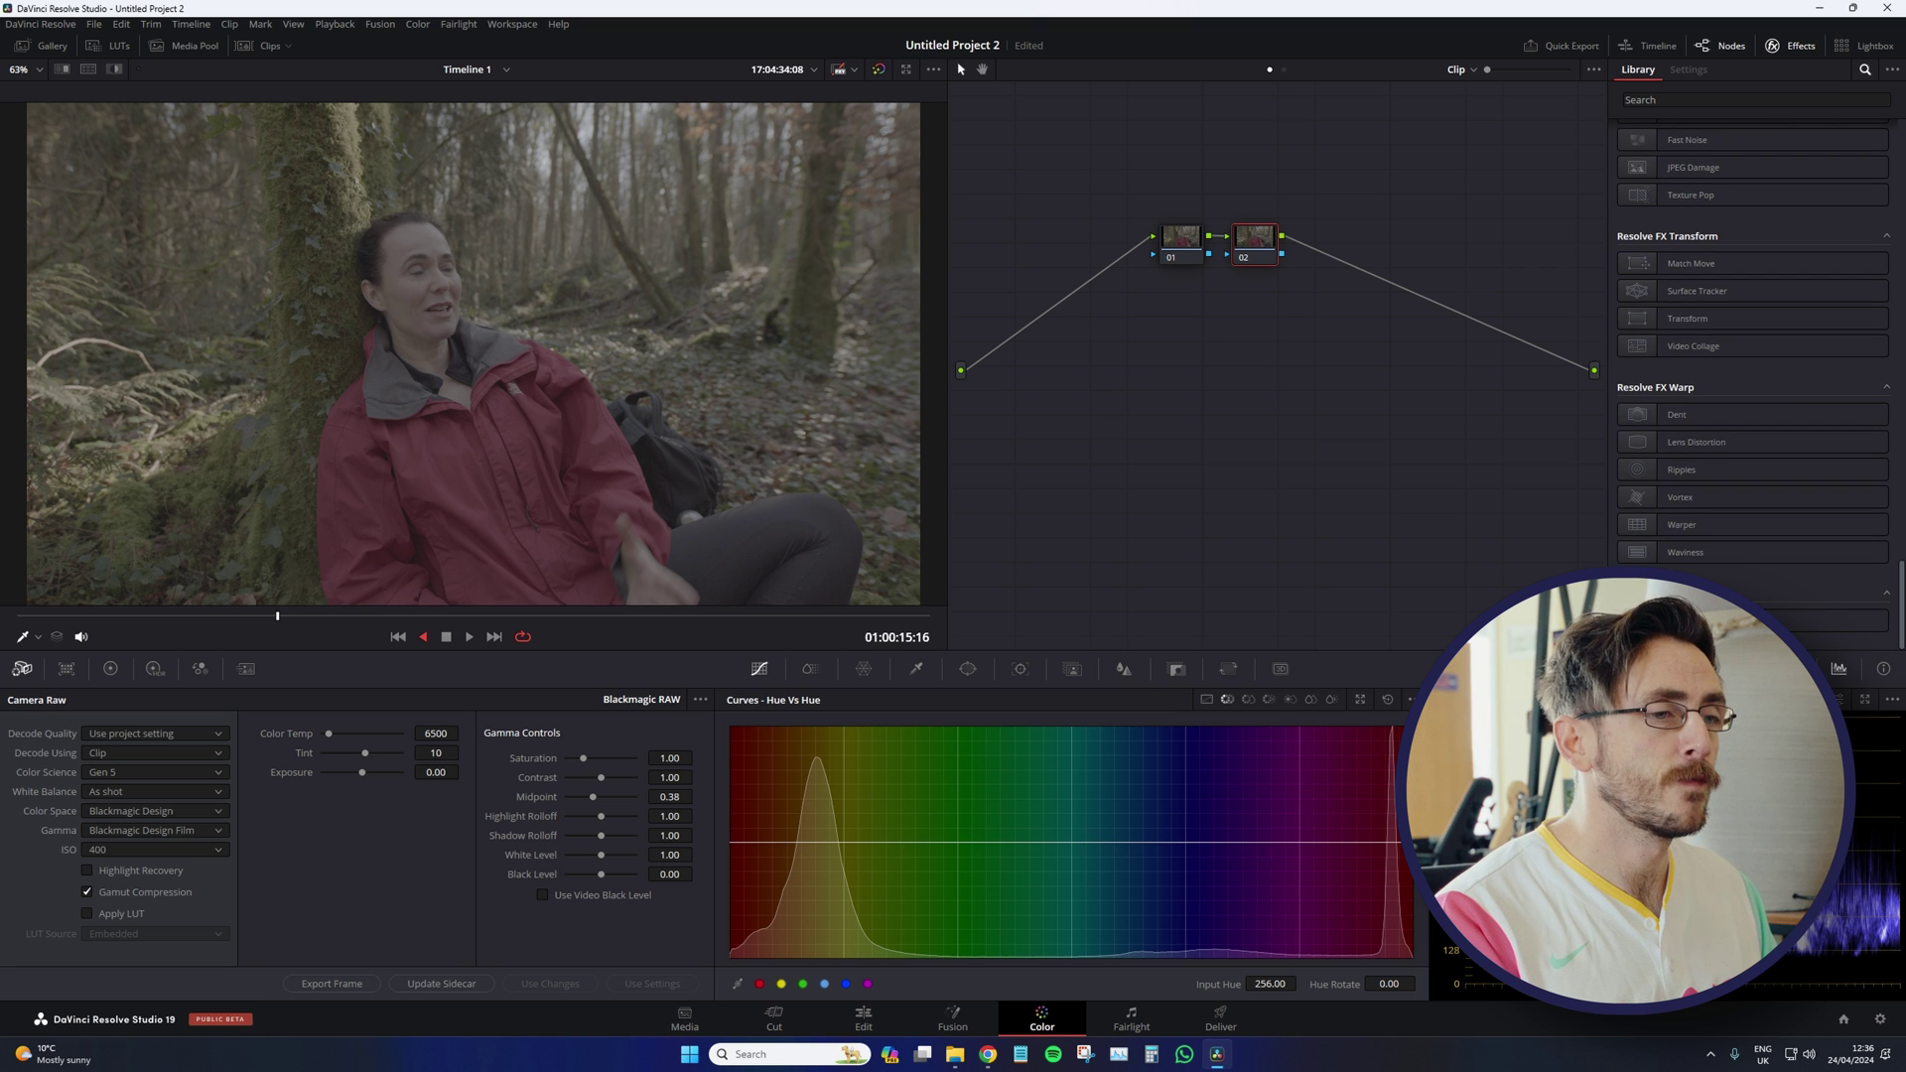
left_click_drag(1826, 620, 1246, 241)
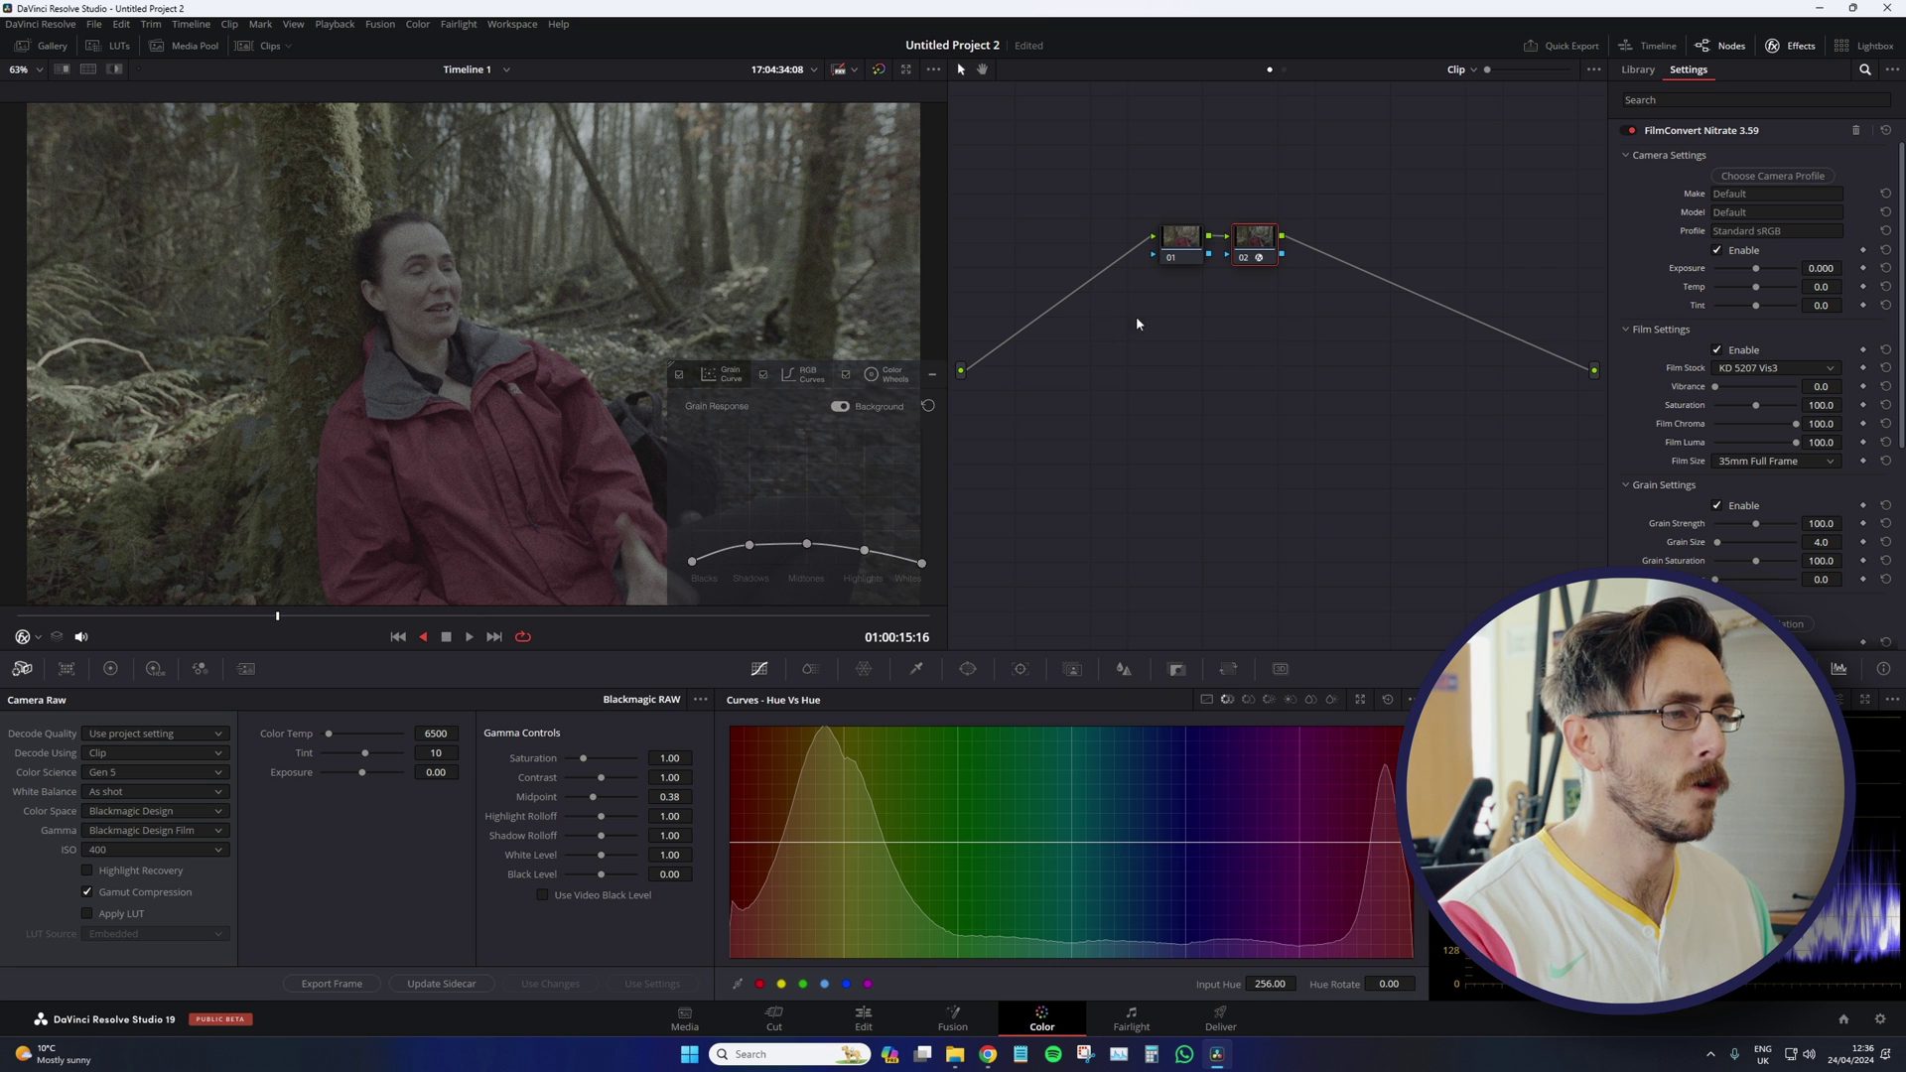
left_click(931, 378)
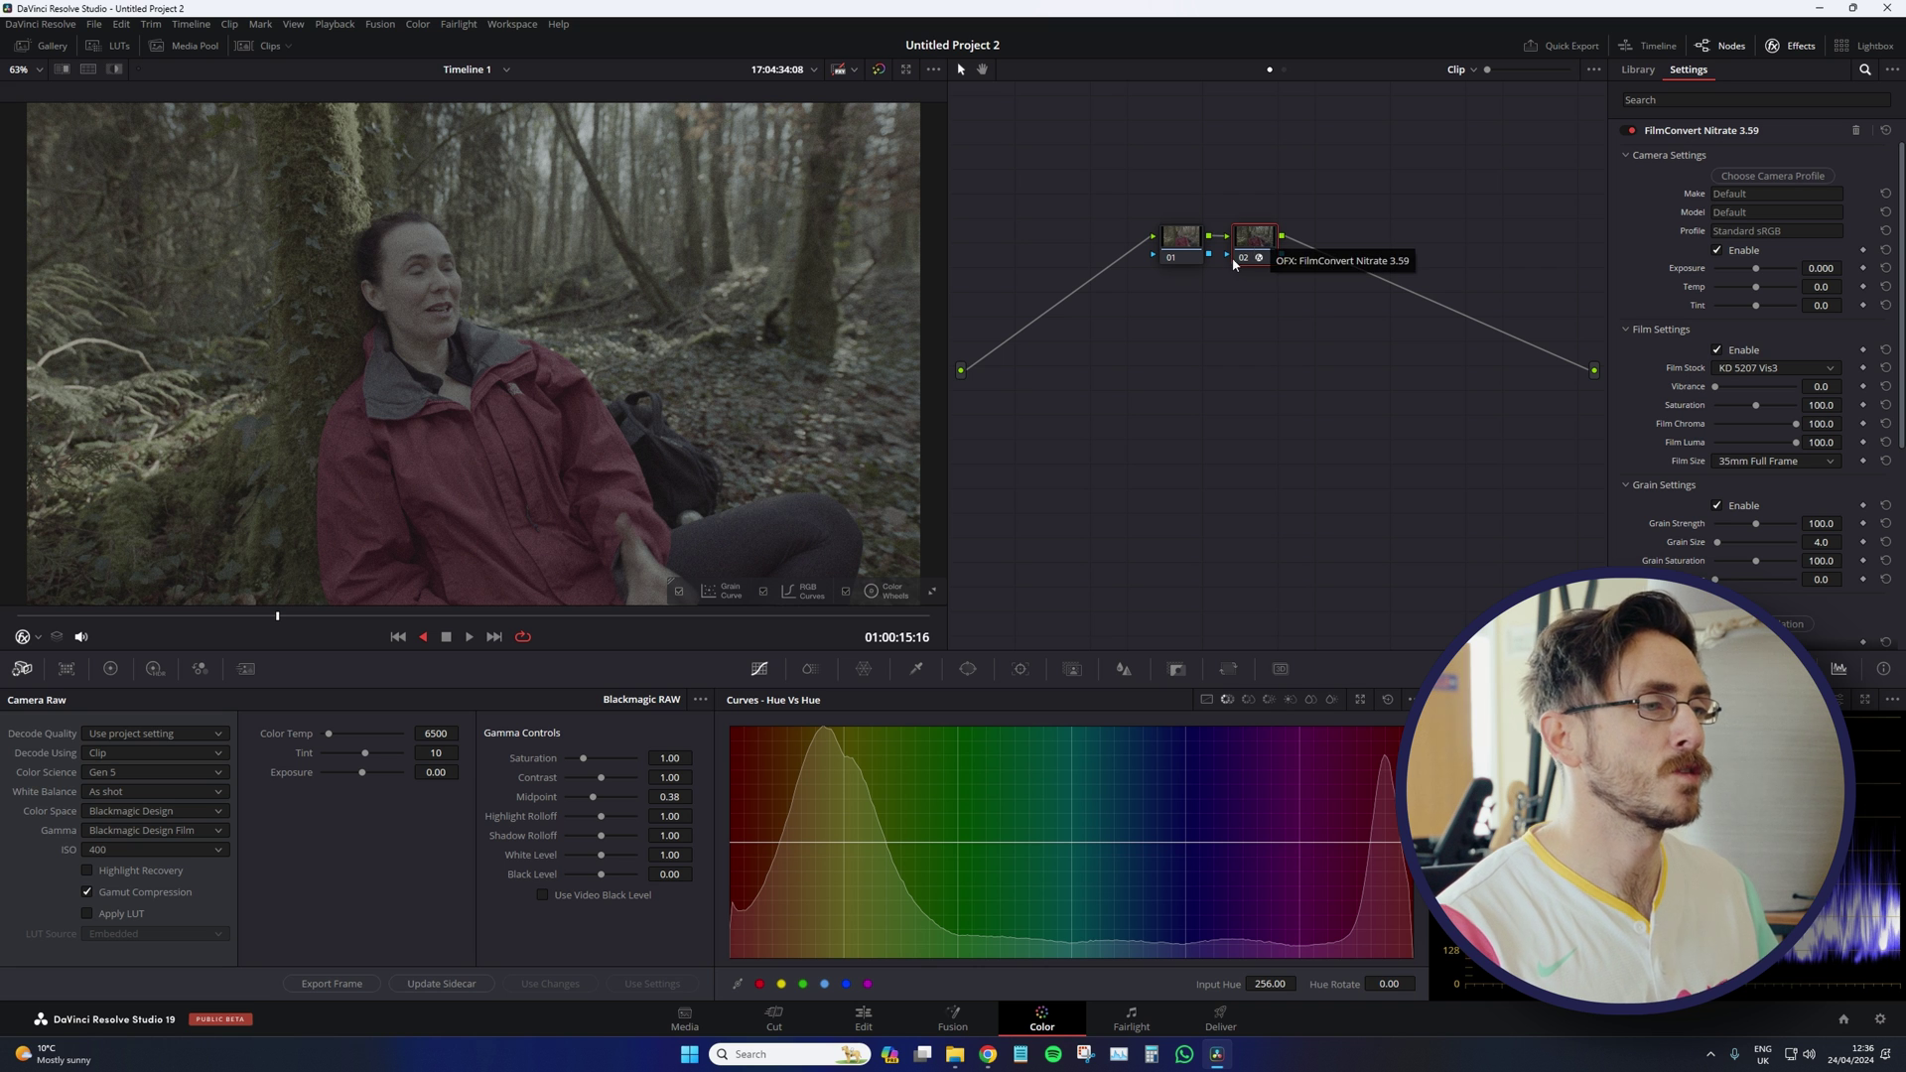
Step: Set FilmConvert's camera profile to Blackmagic Design Pocket Cinema Camera 6K, Film Gen5
left_click(1757, 175)
left_click(1757, 153)
left_click(1714, 207)
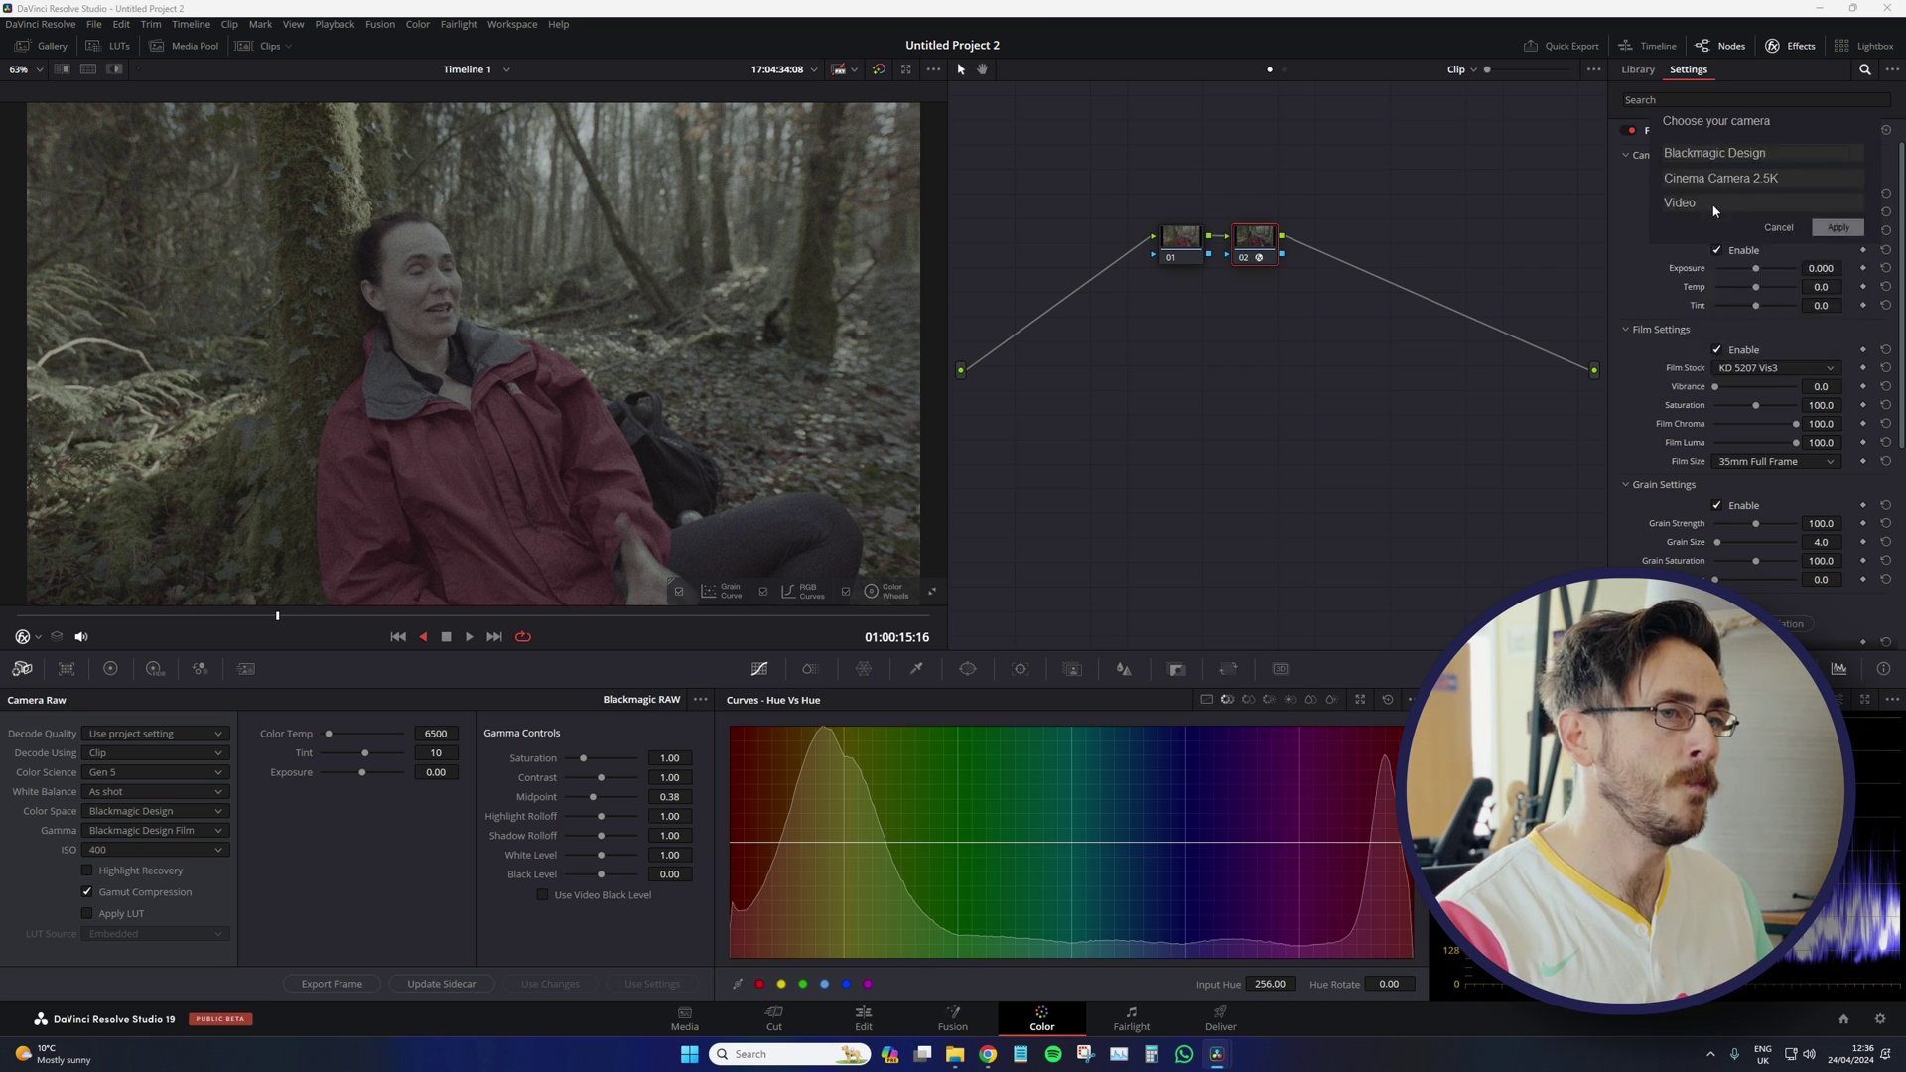
left_click(1707, 181)
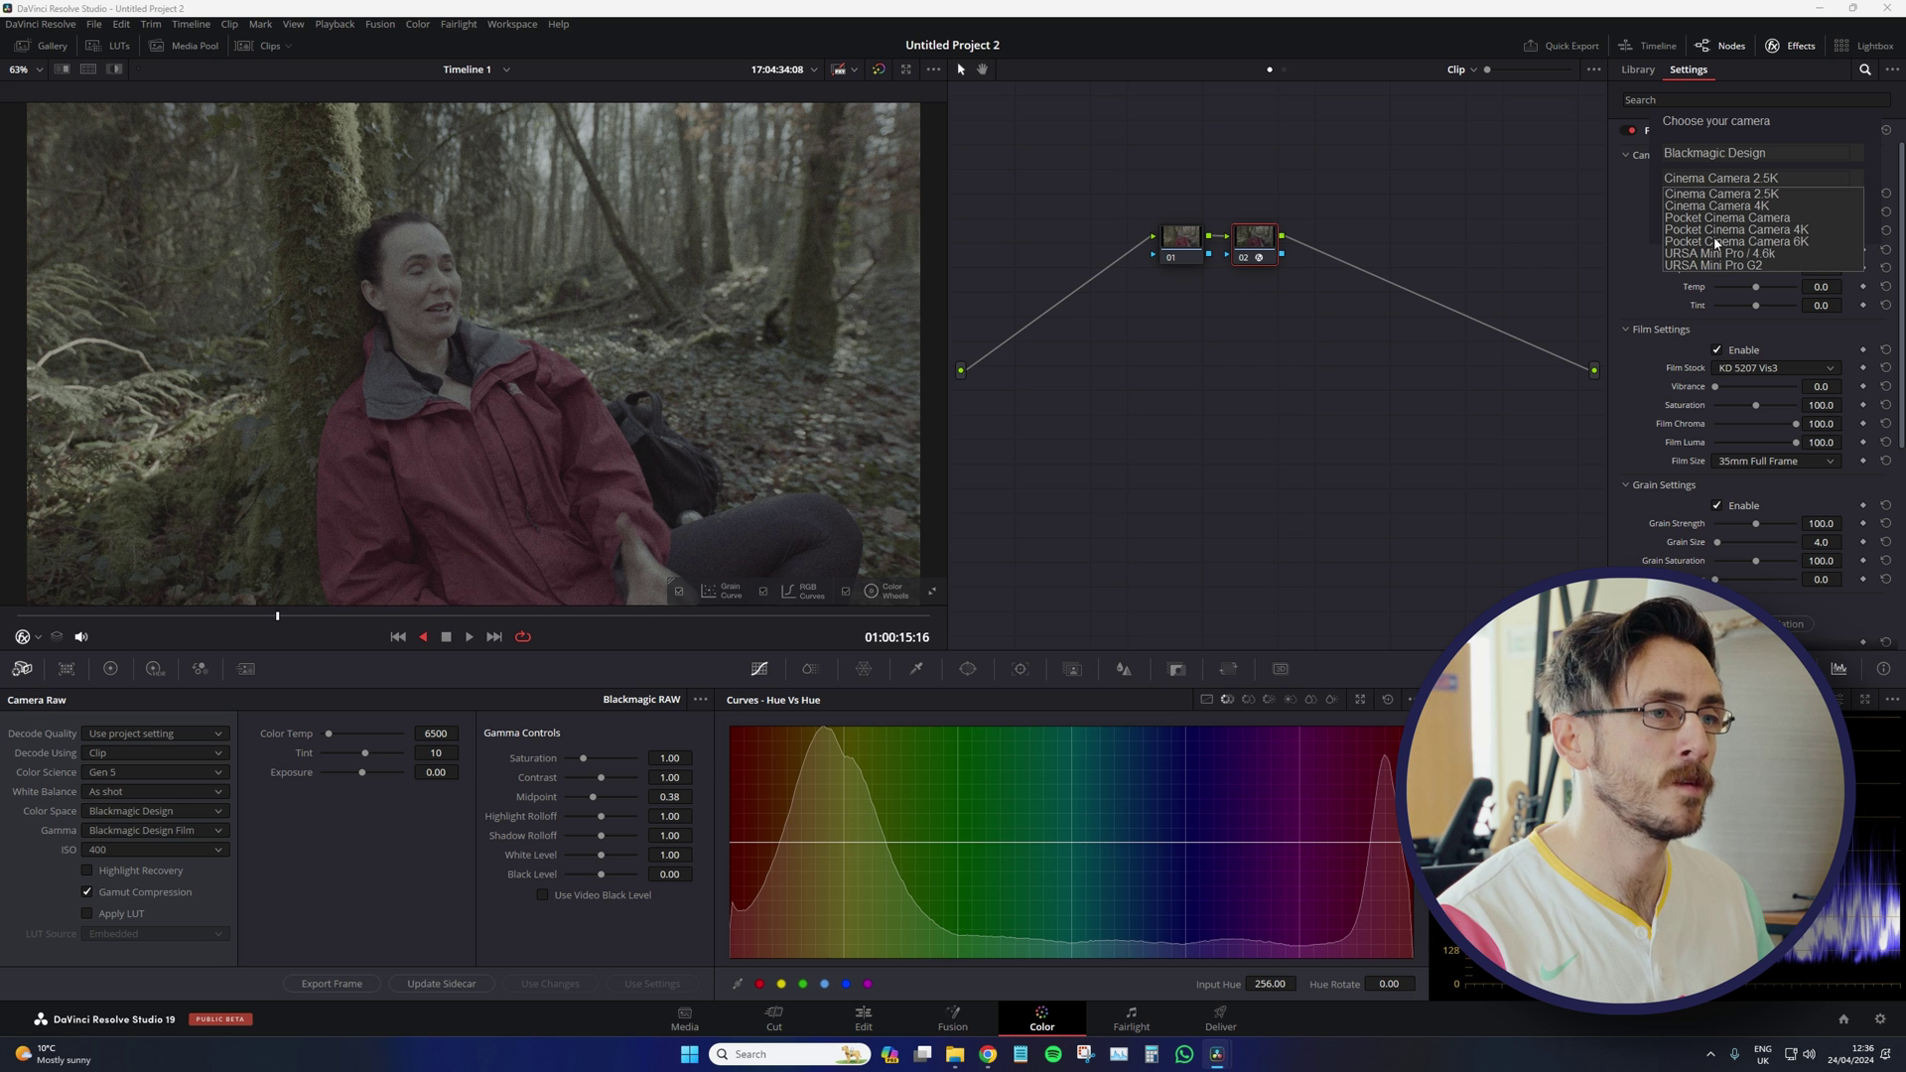
left_click(1715, 241)
left_click(1729, 205)
left_click(1695, 255)
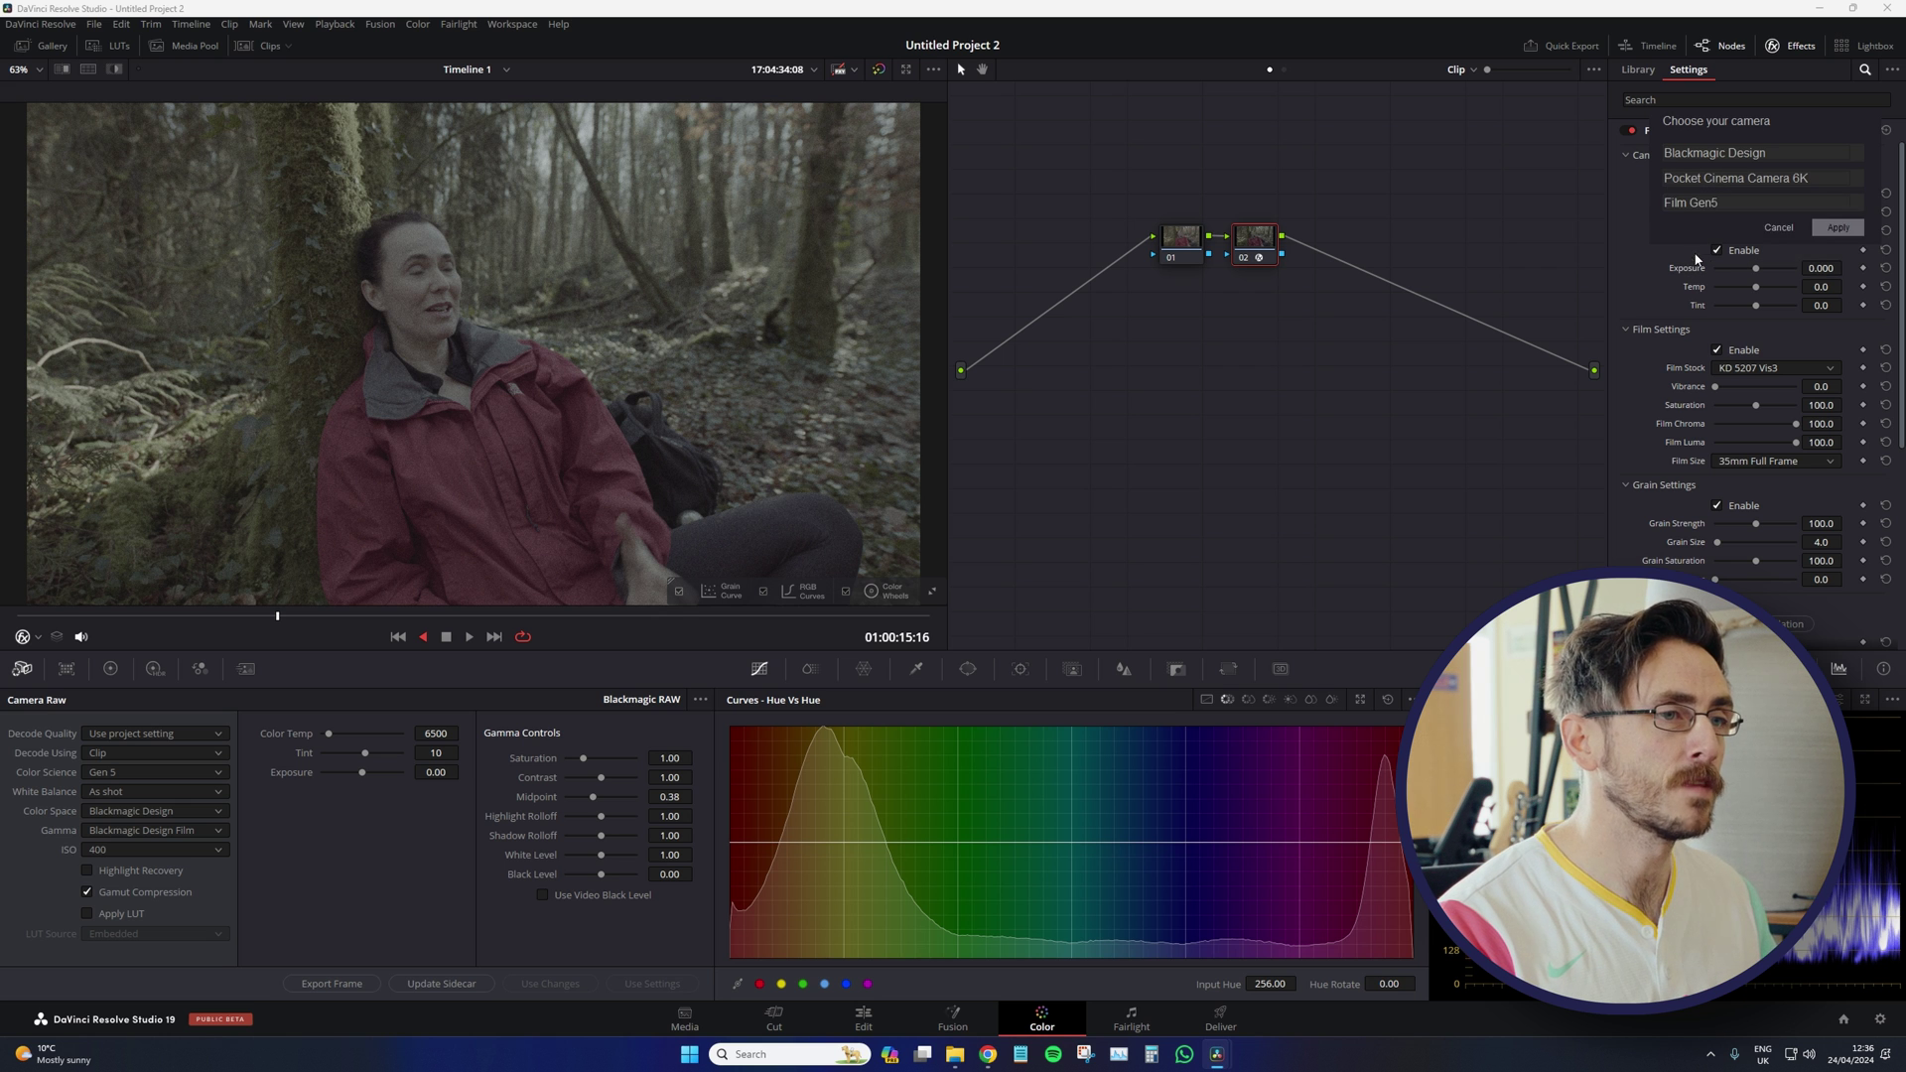
left_click(1832, 229)
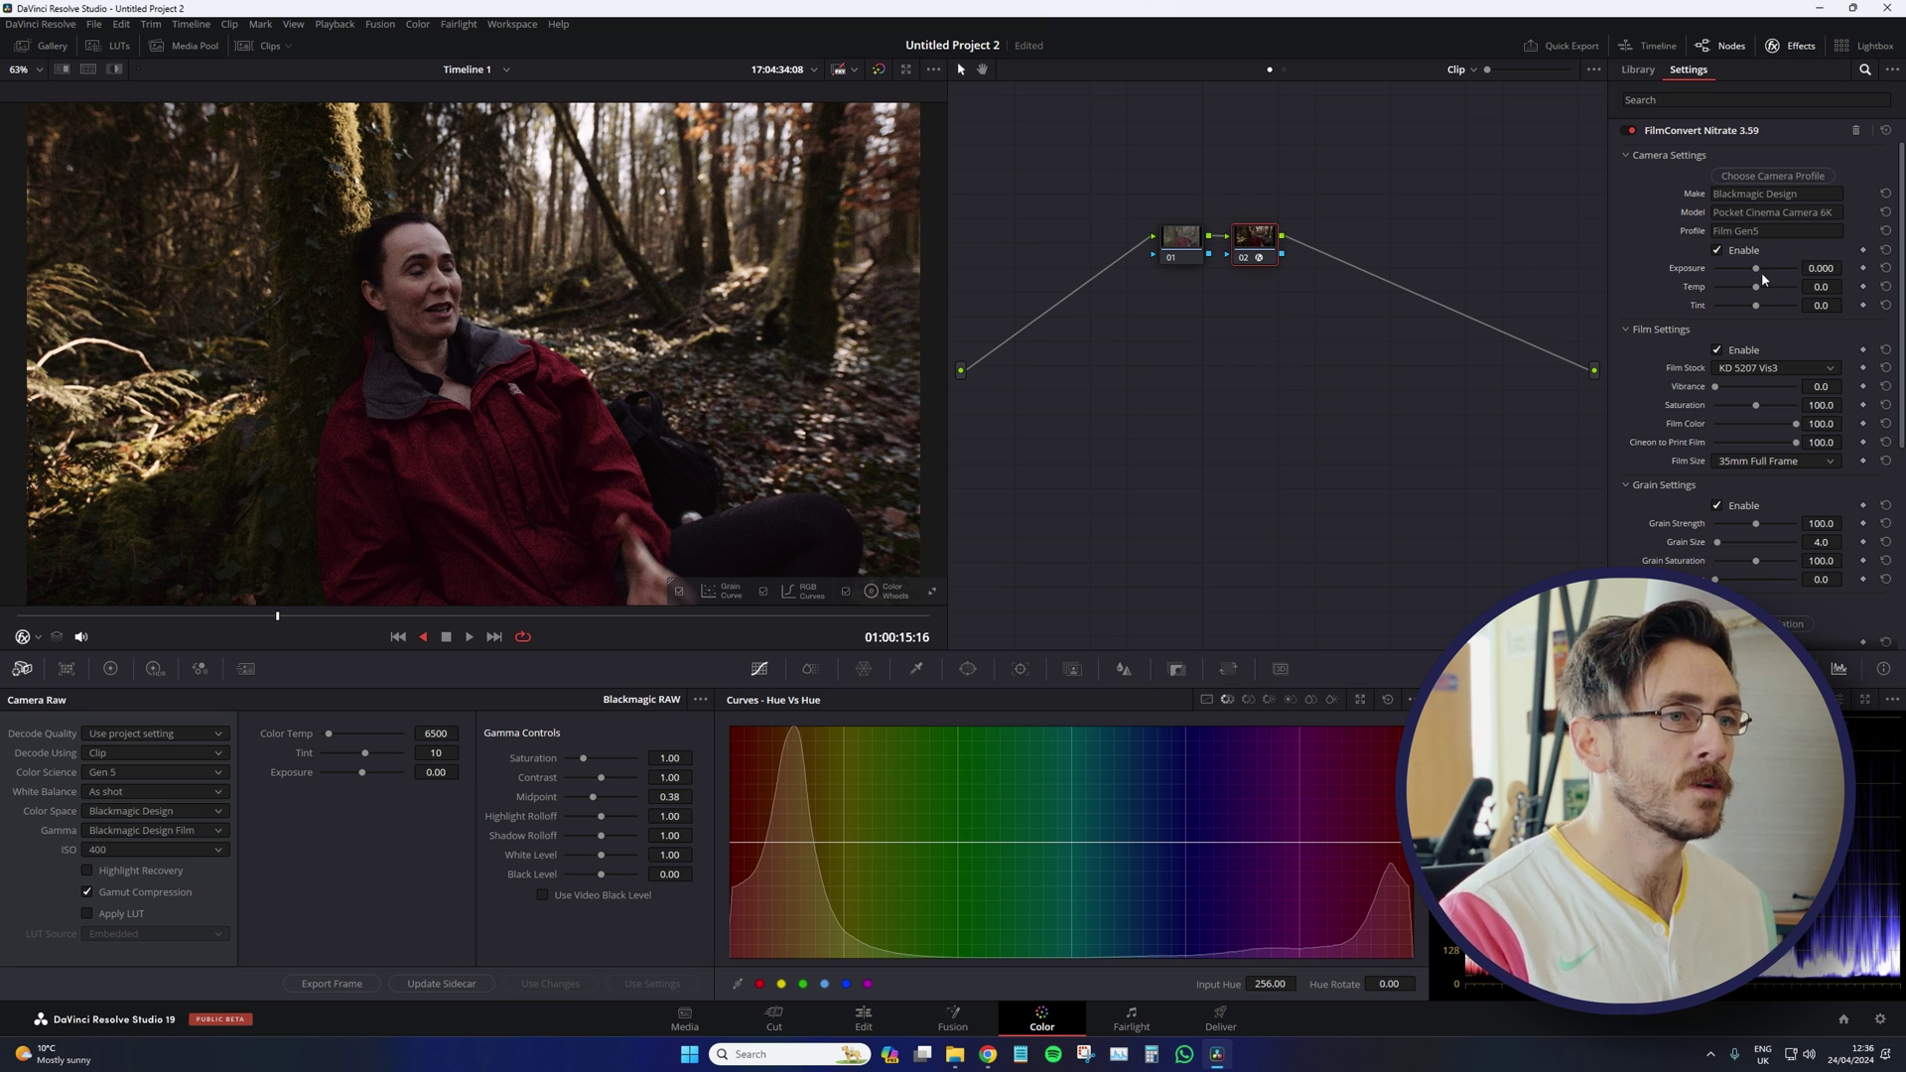
Step: Raise exposure to 1.212 and cool temperature to -19.1, then check later frames
left_click_drag(1760, 279, 1767, 274)
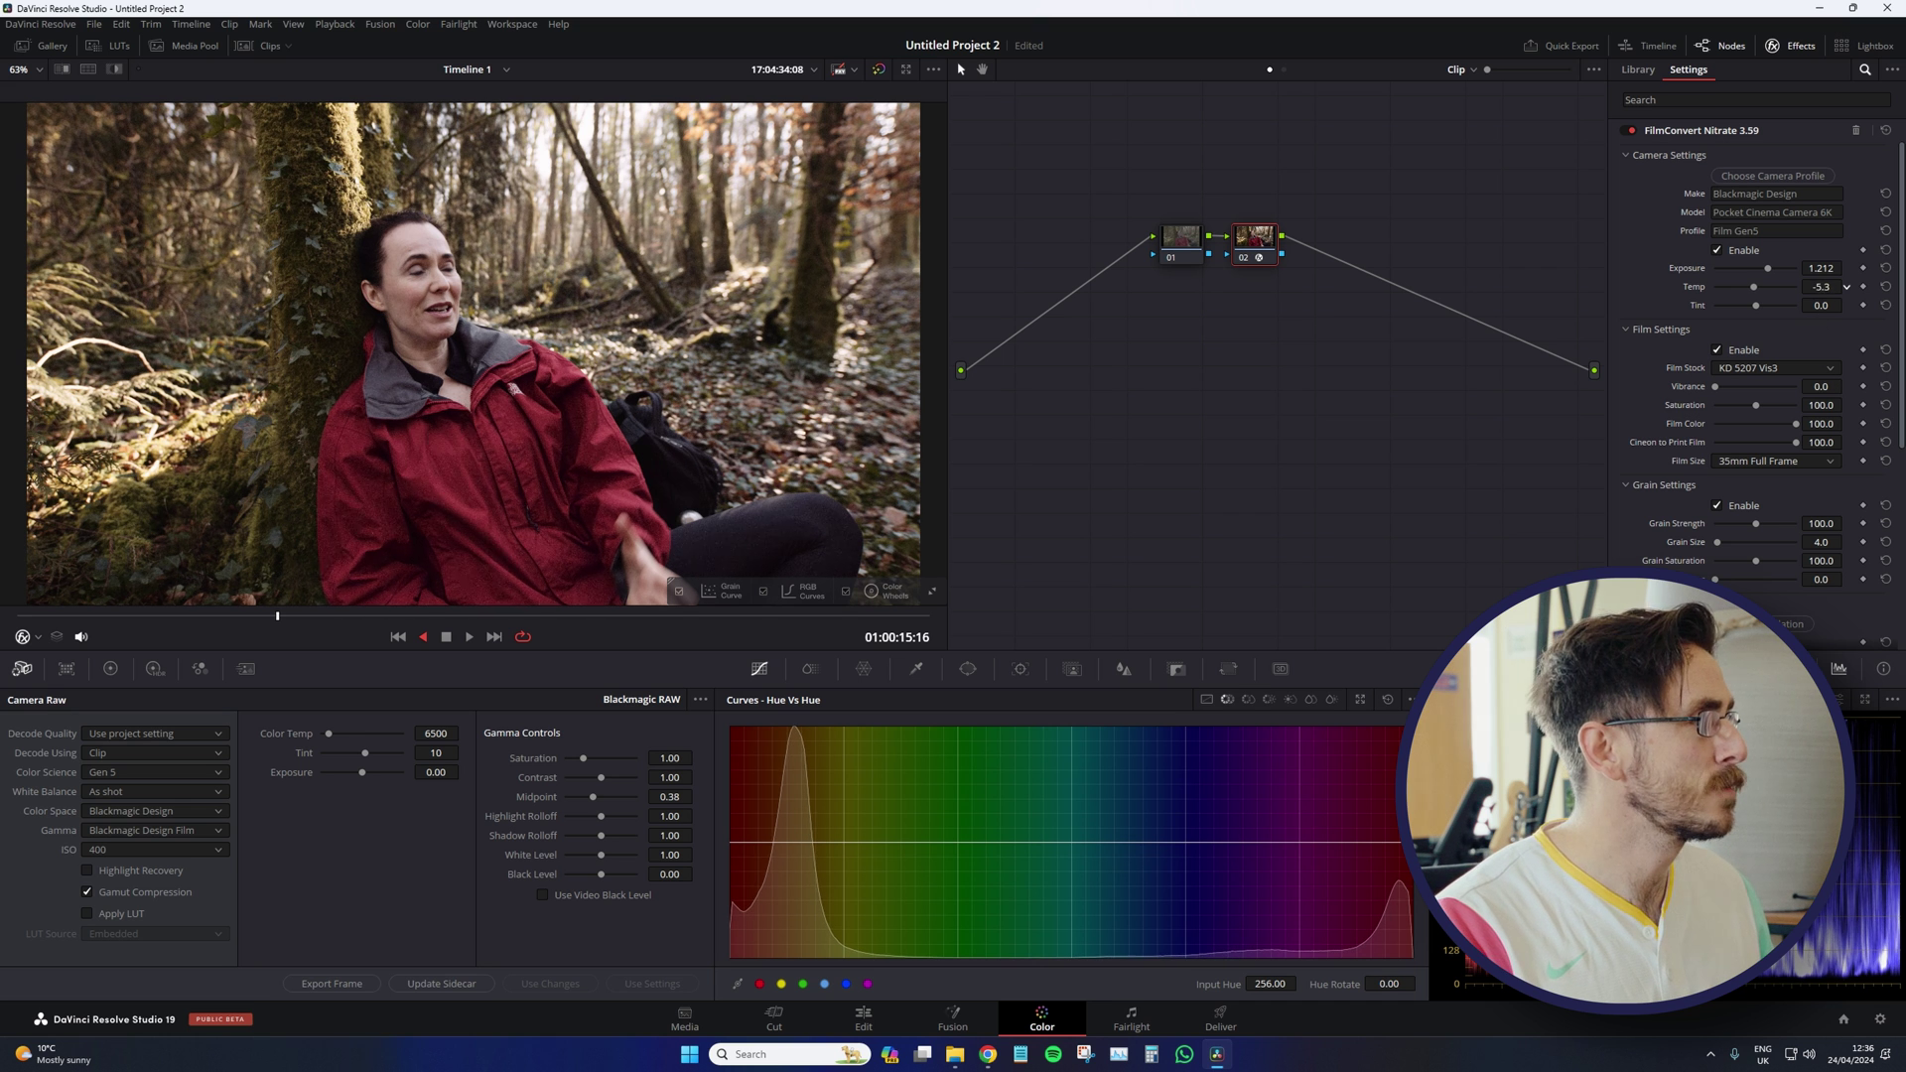
left_click_drag(1751, 287, 1822, 305)
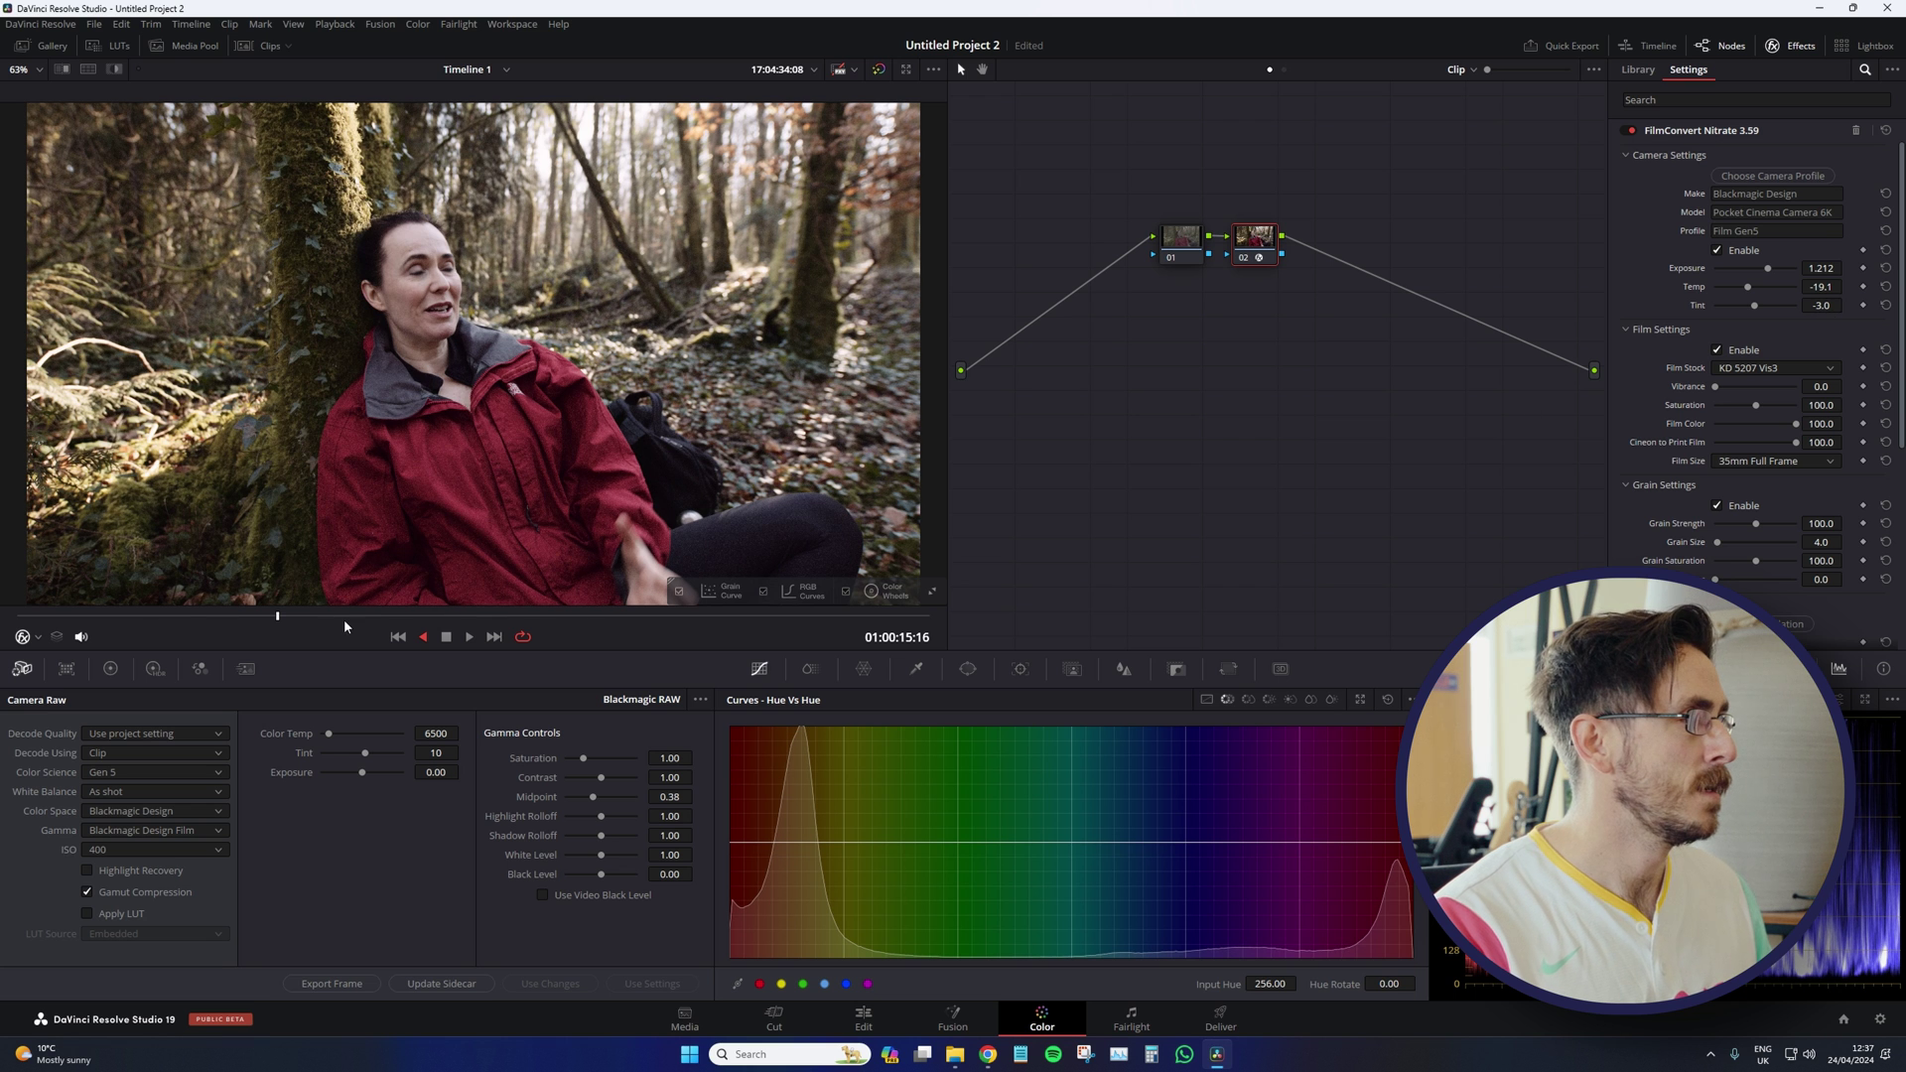
left_click(369, 622)
left_click(448, 615)
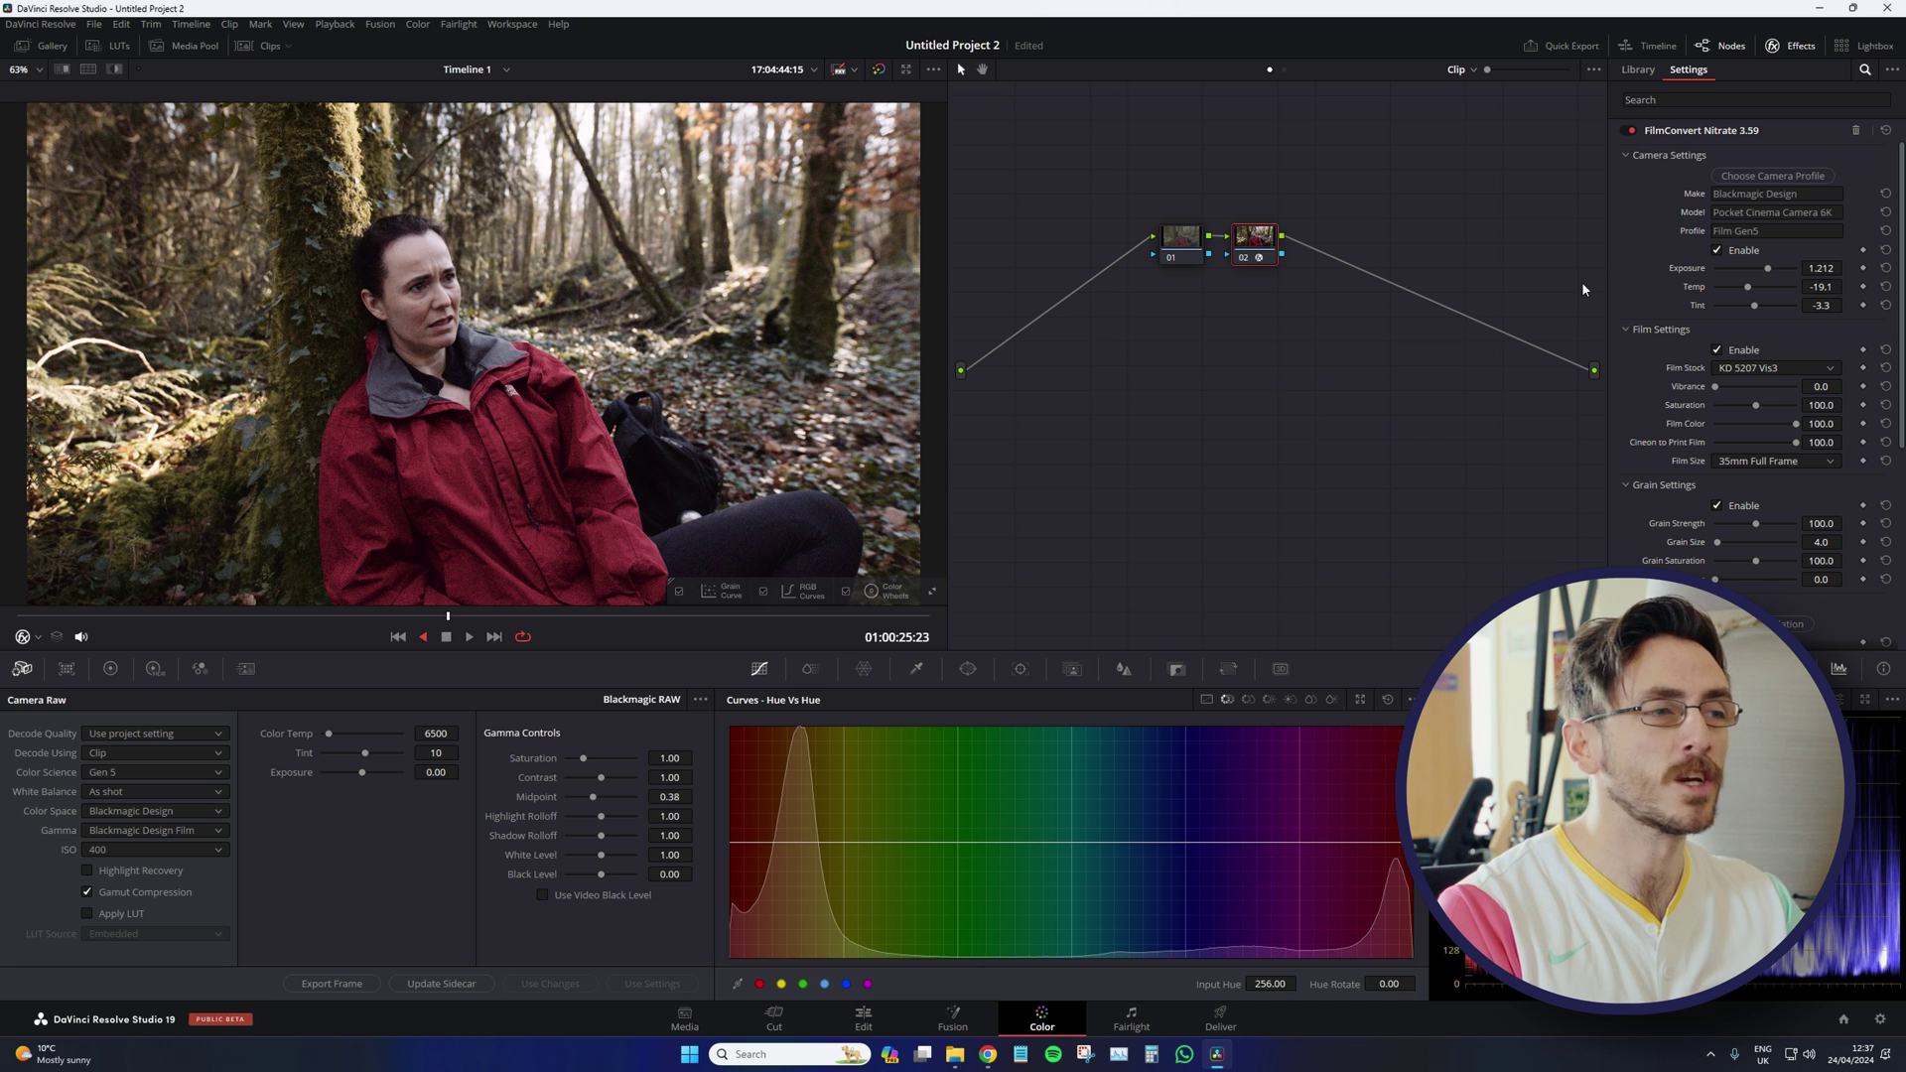
Step: Compare film stocks such as IL D3200 and KD TMx 100, then return to KD 5207 Vis3
left_click(1747, 367)
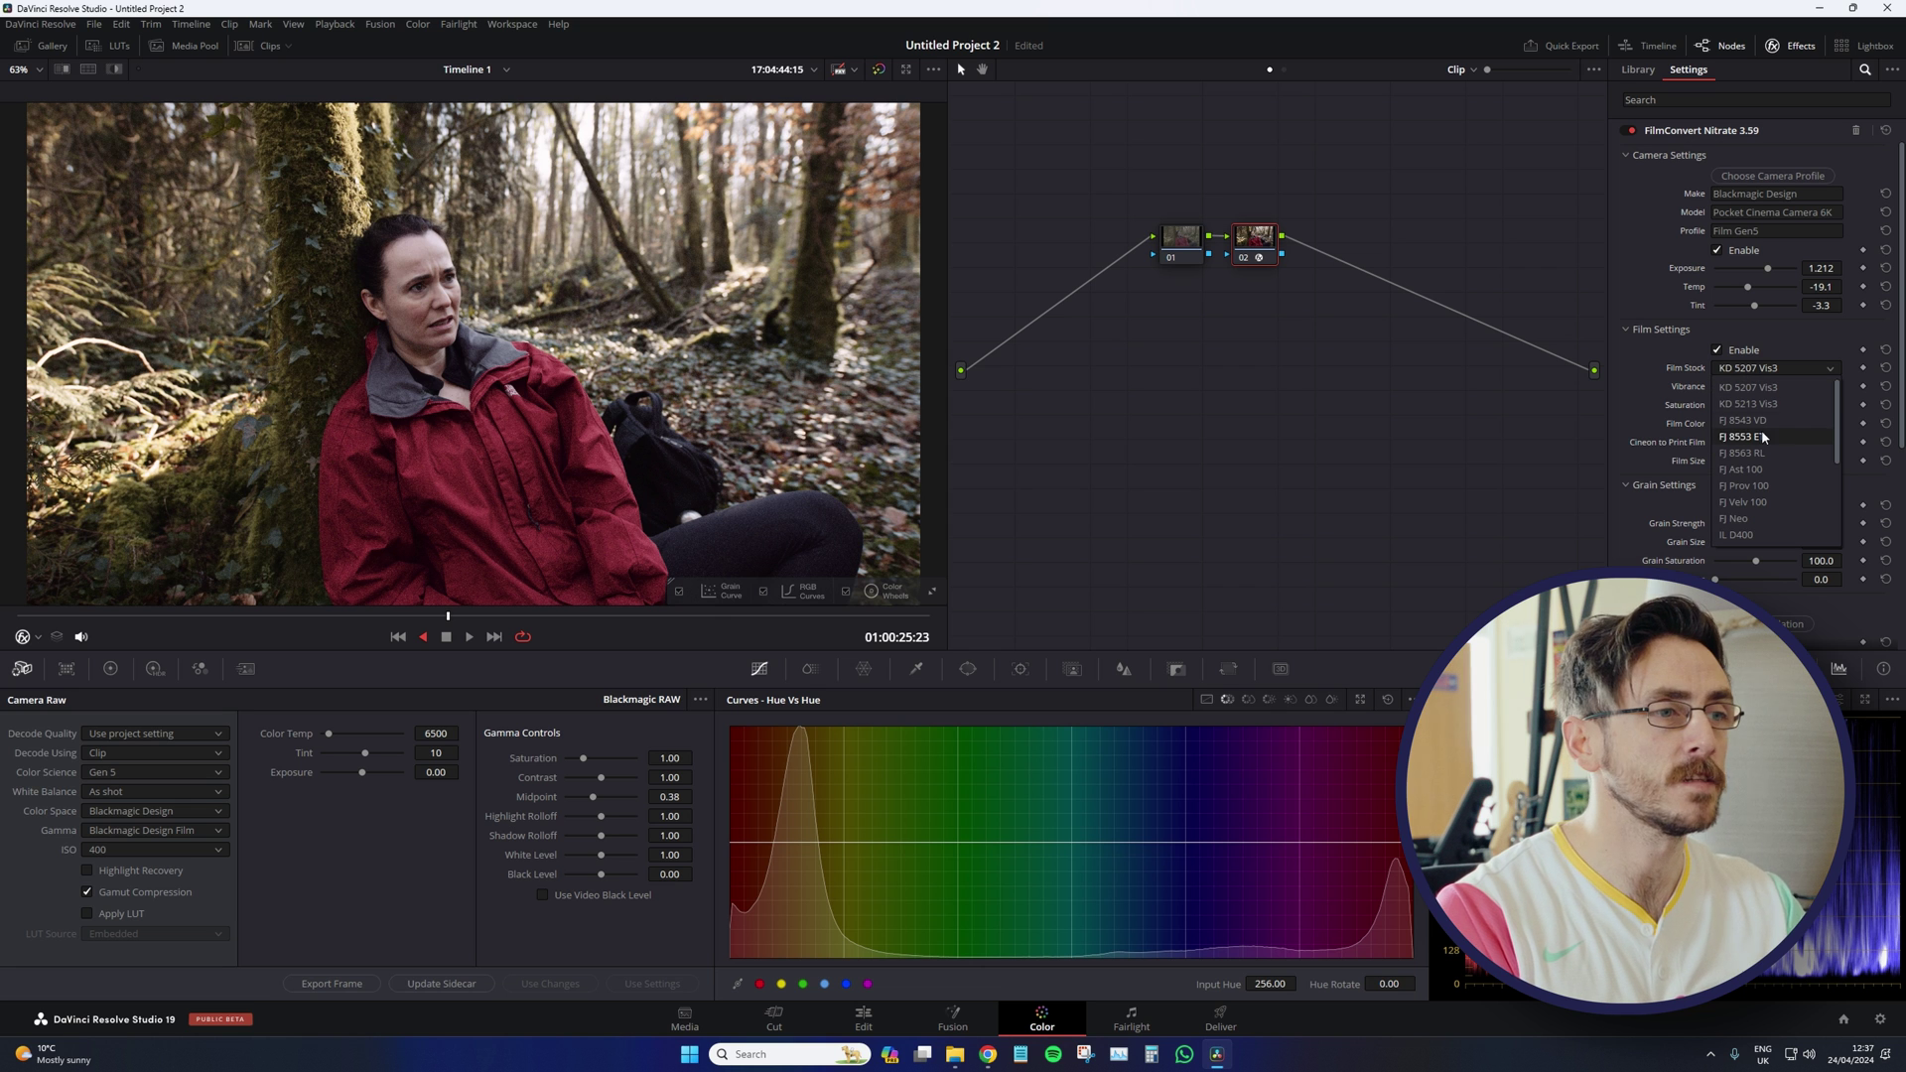
scroll(1774, 439, "down", 1)
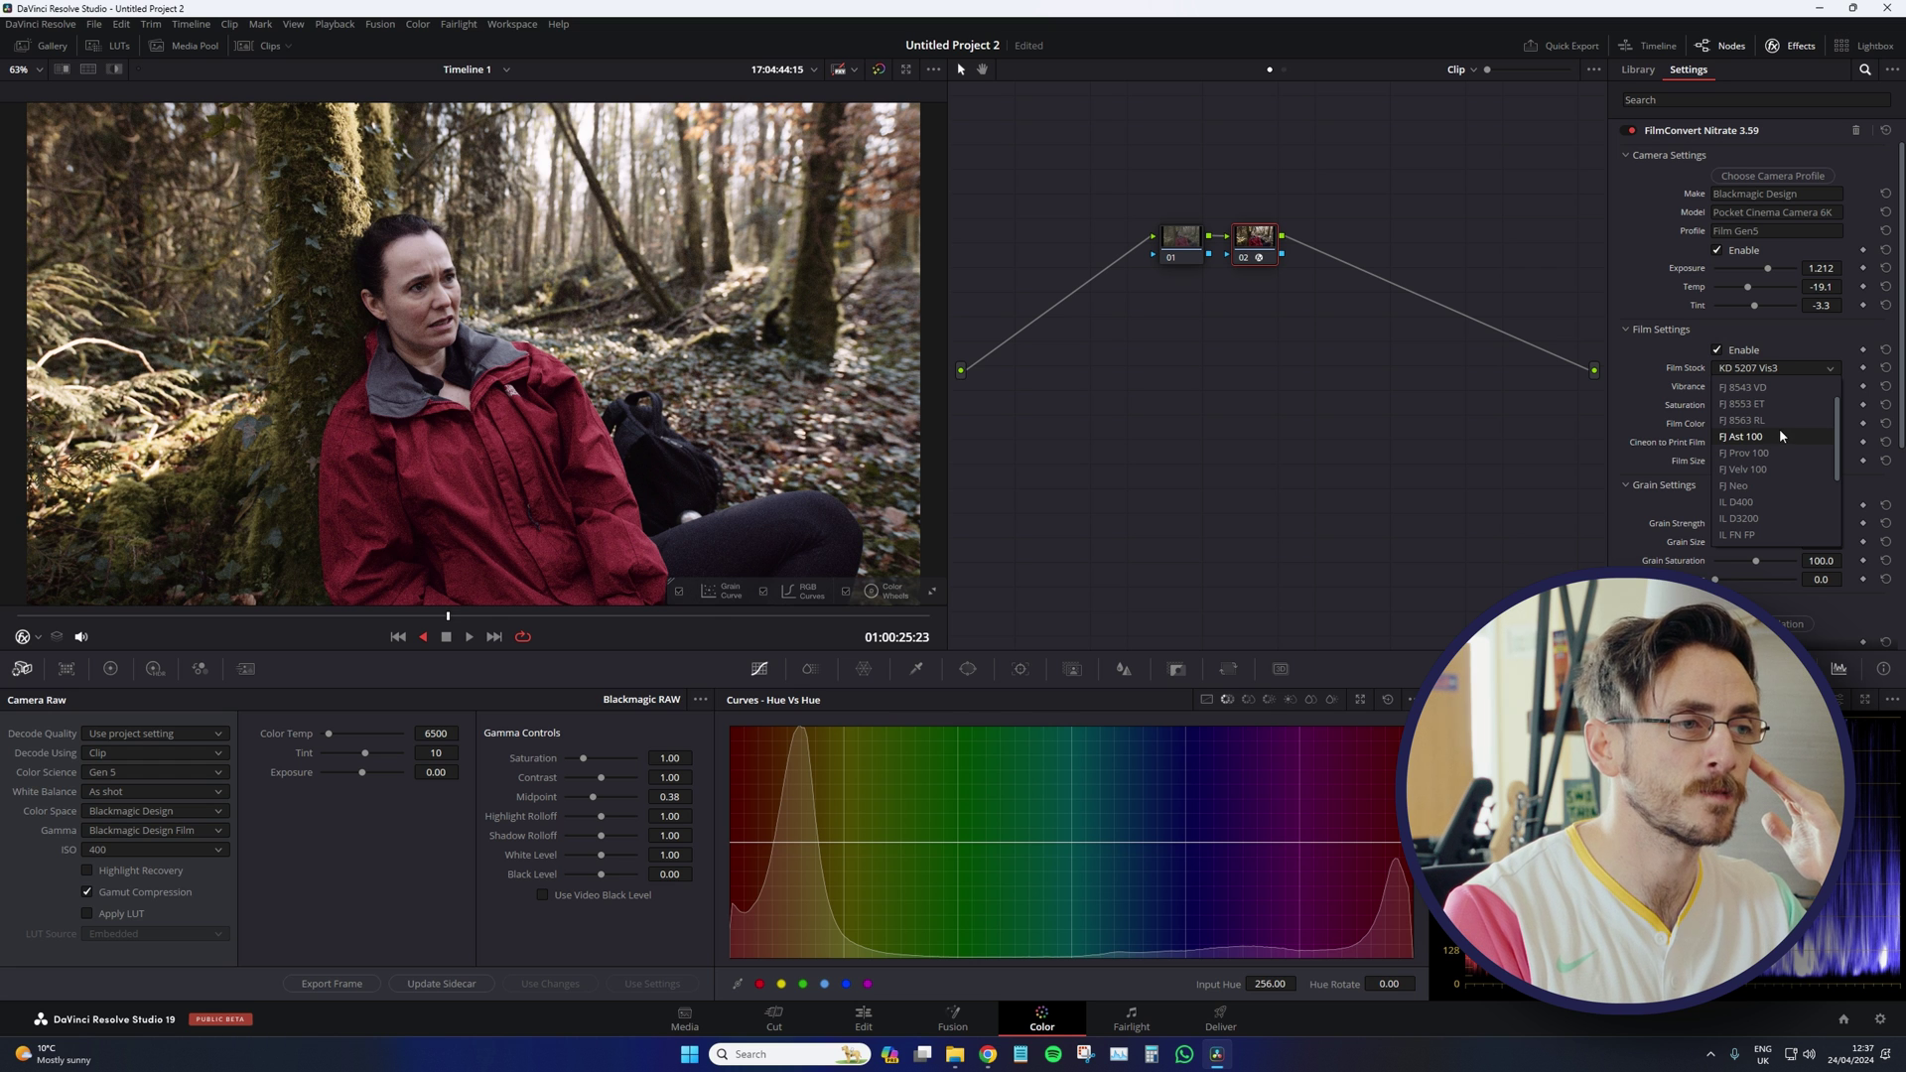
scroll(1778, 432, "up", 1)
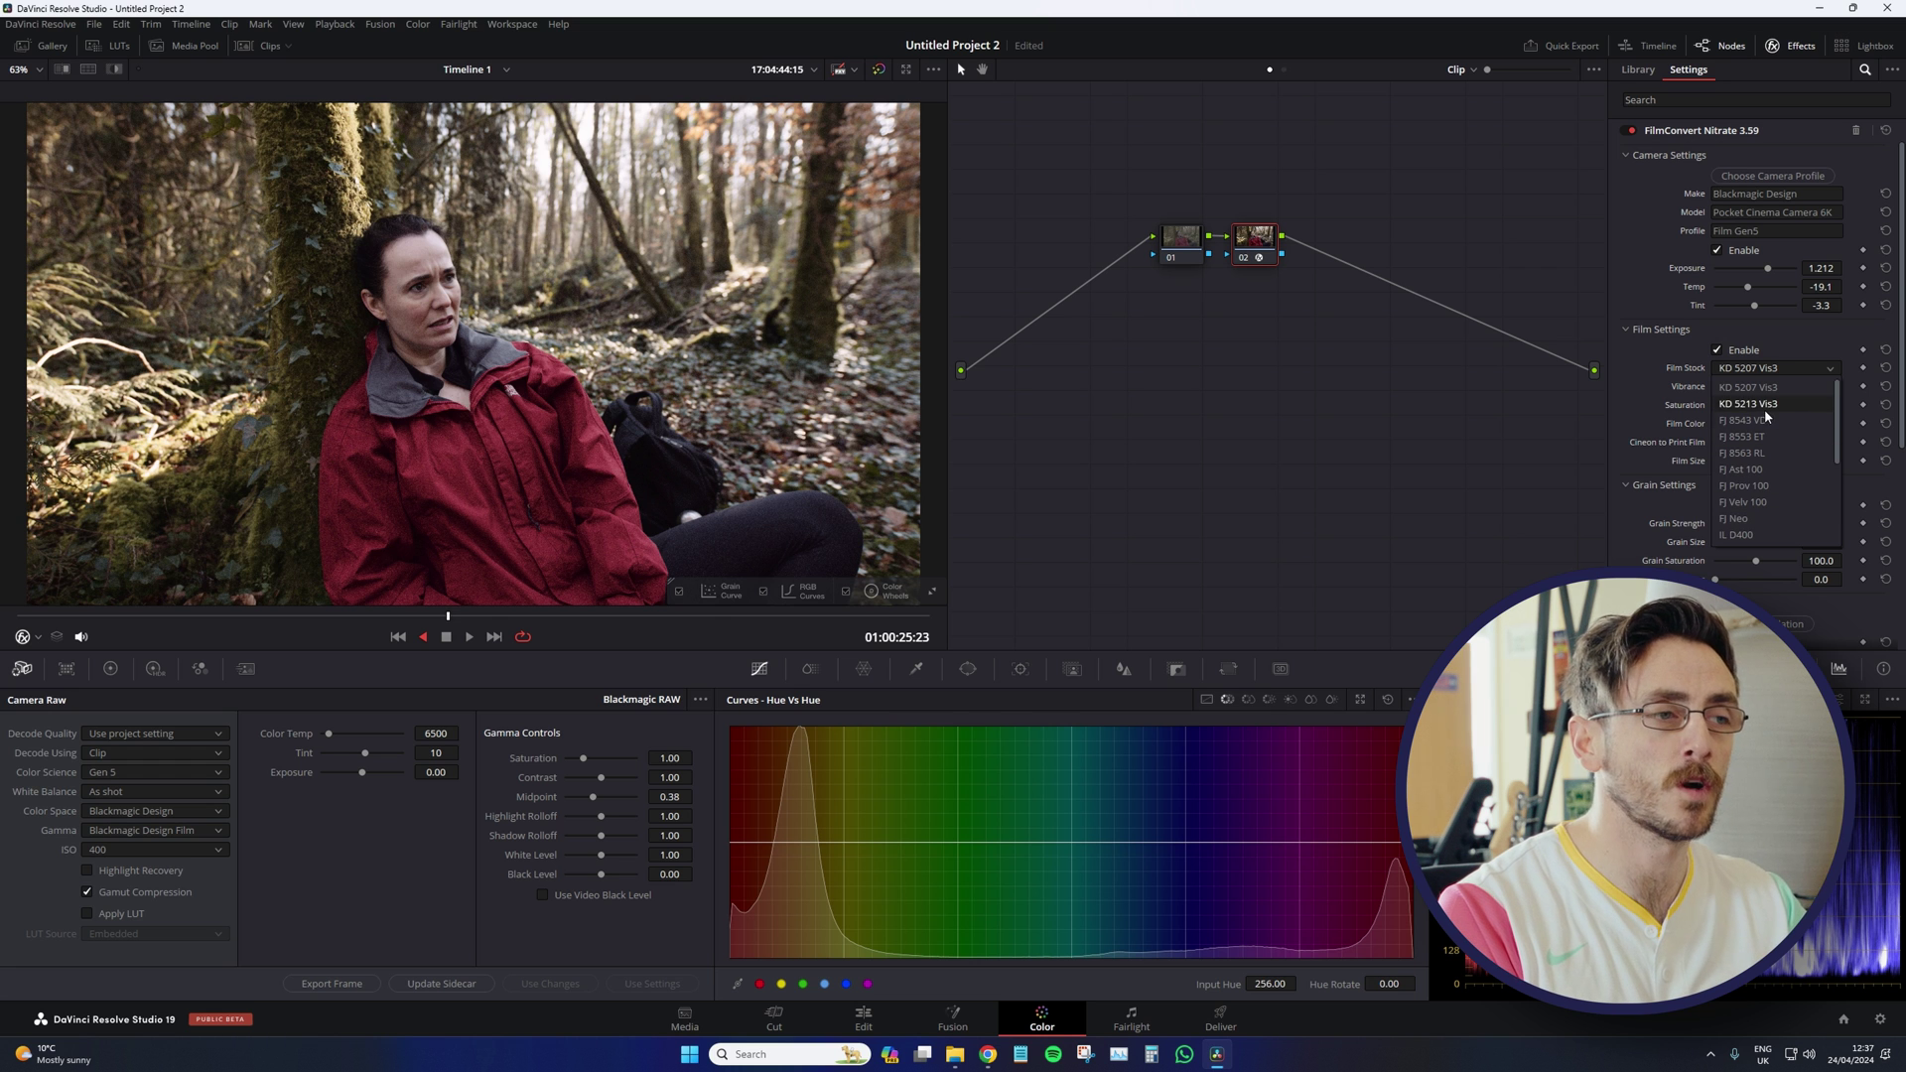
scroll(1763, 407, "down", 4)
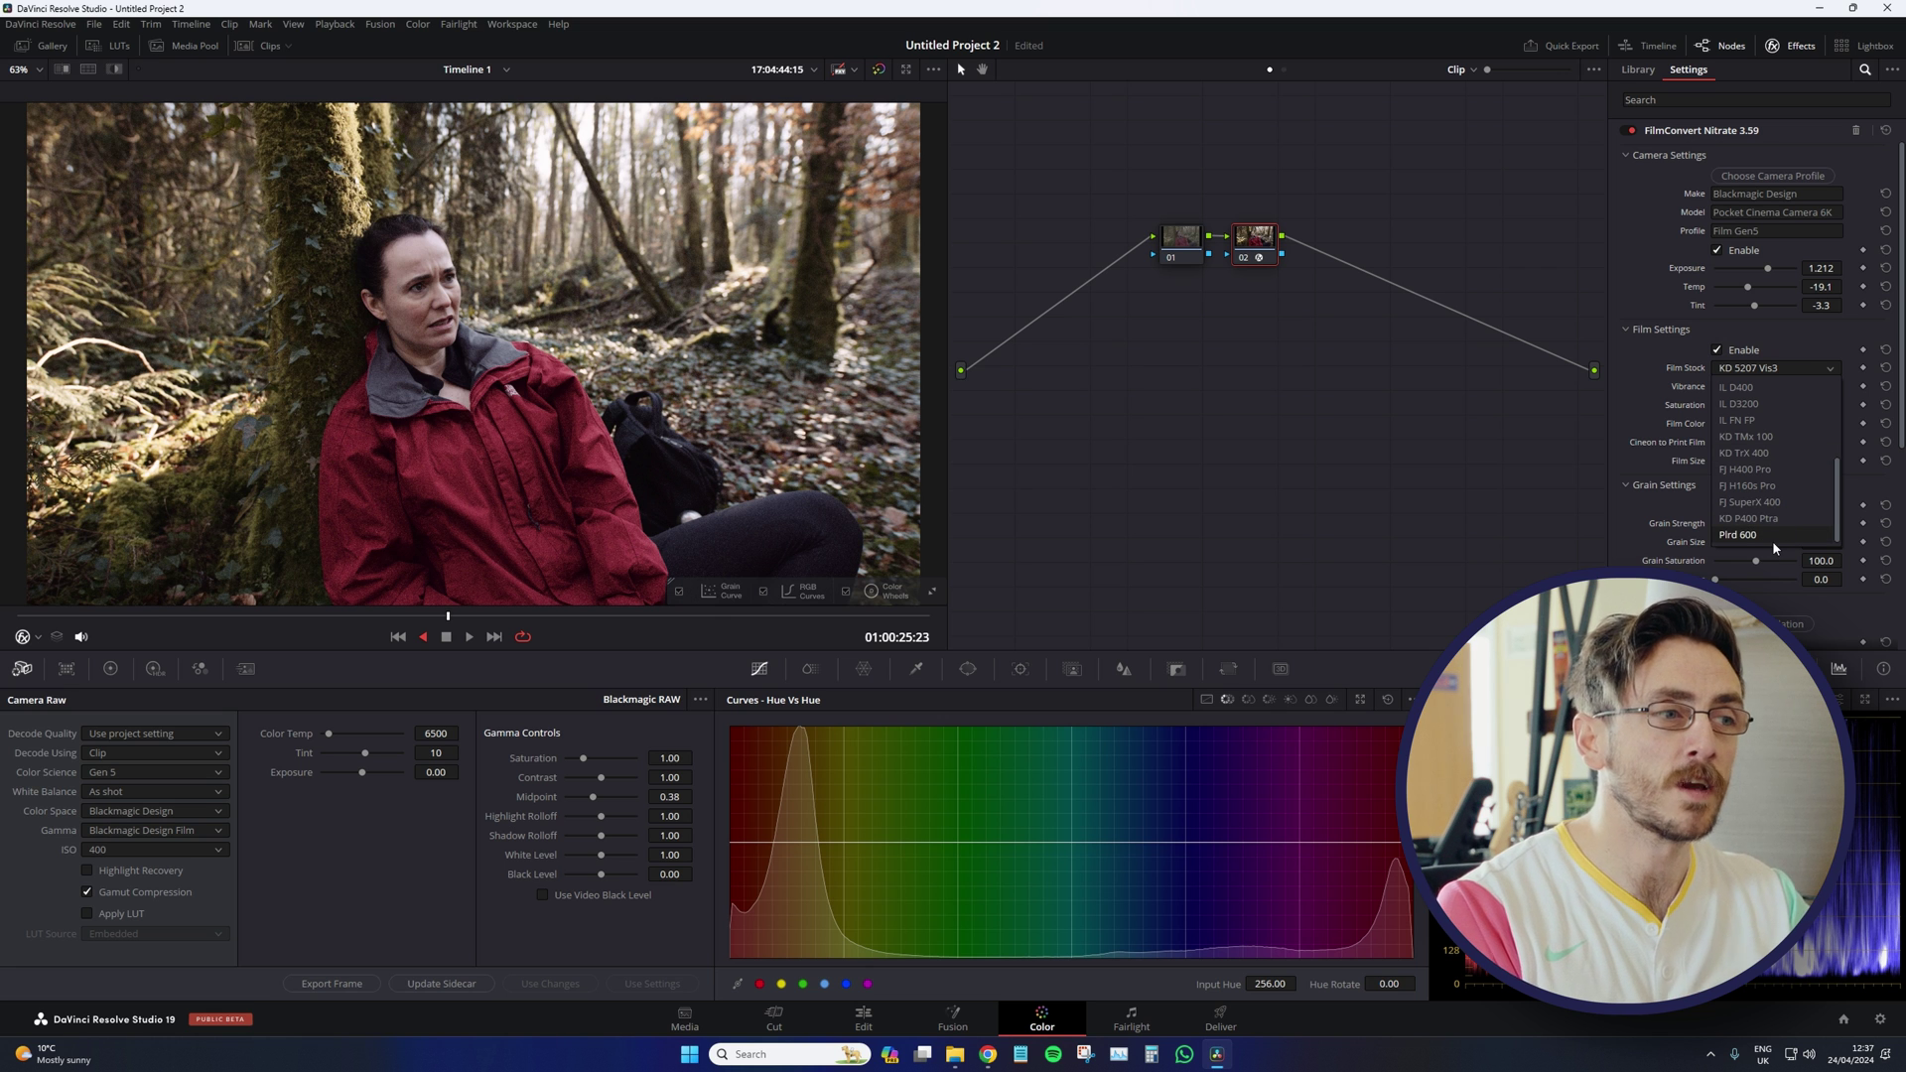
scroll(1757, 513, "up", 4)
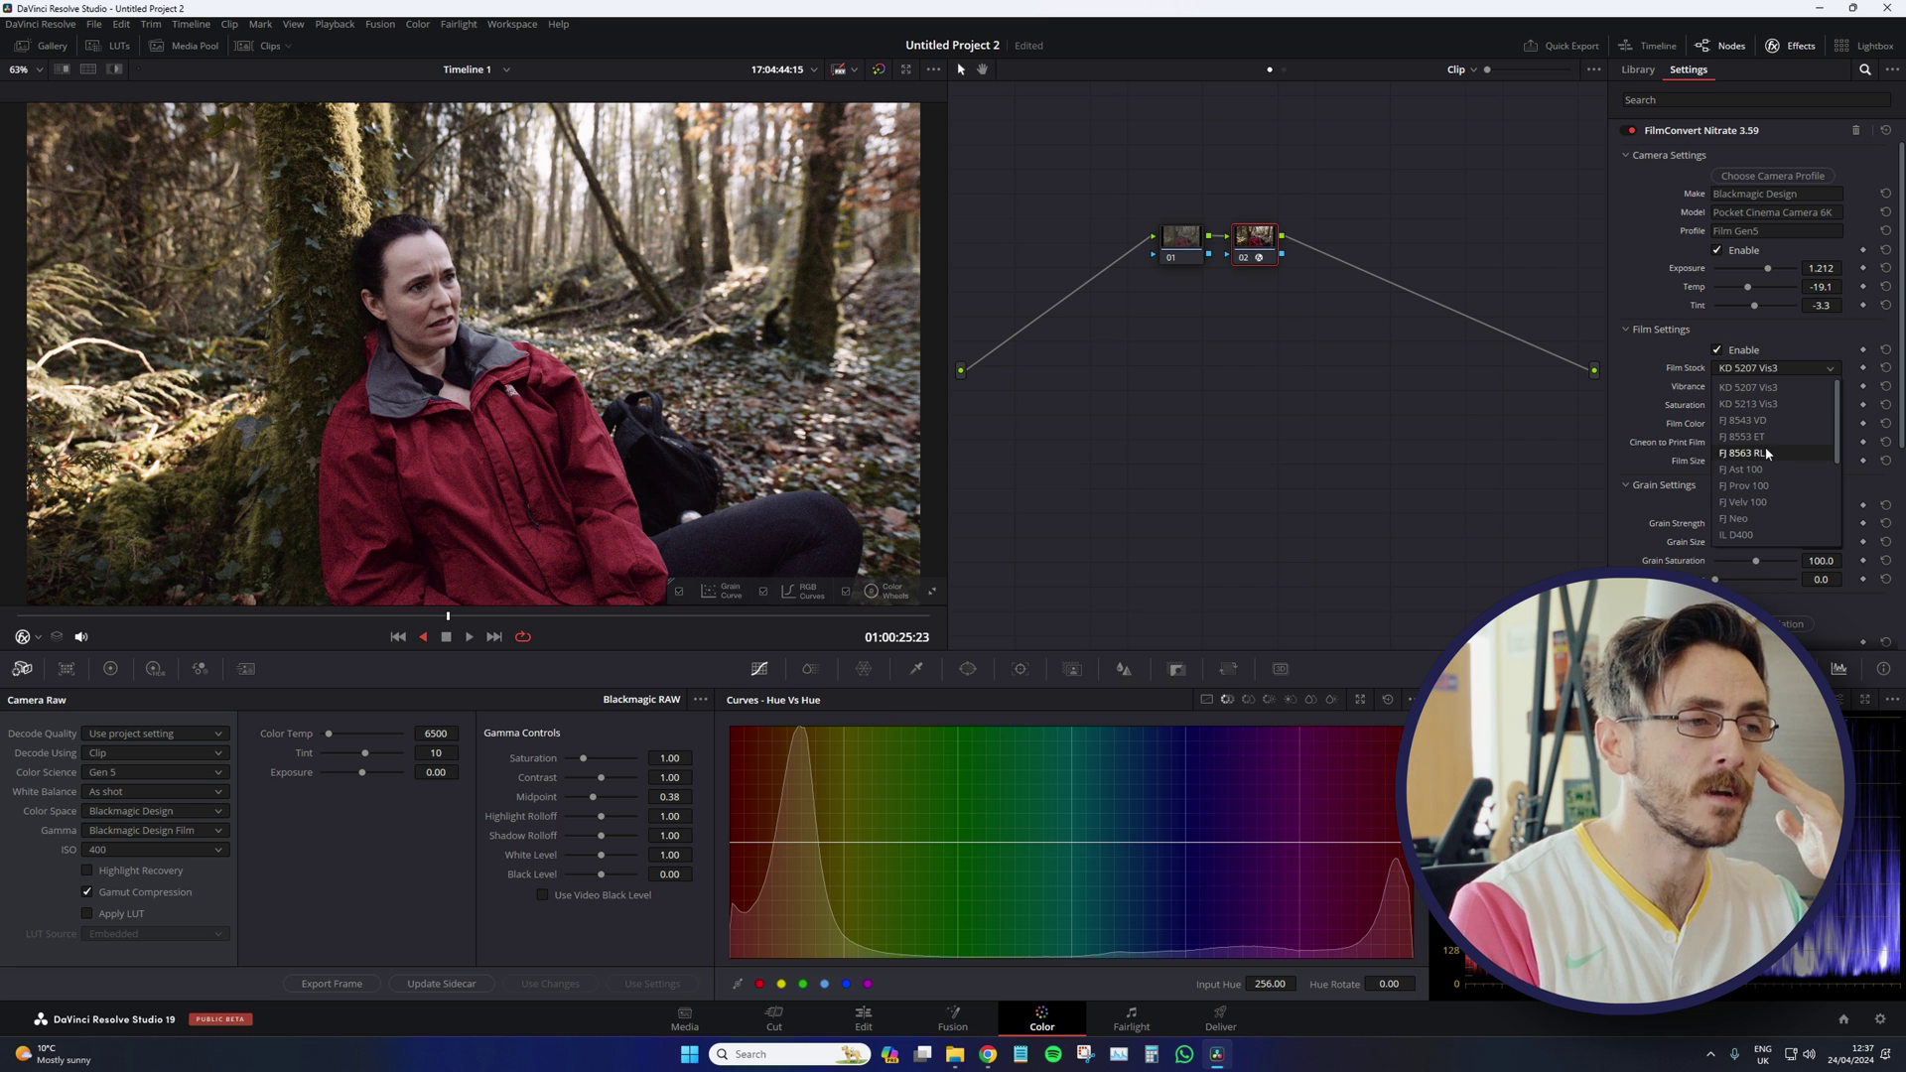
left_click(1766, 439)
left_click(1771, 367)
left_click(1761, 482)
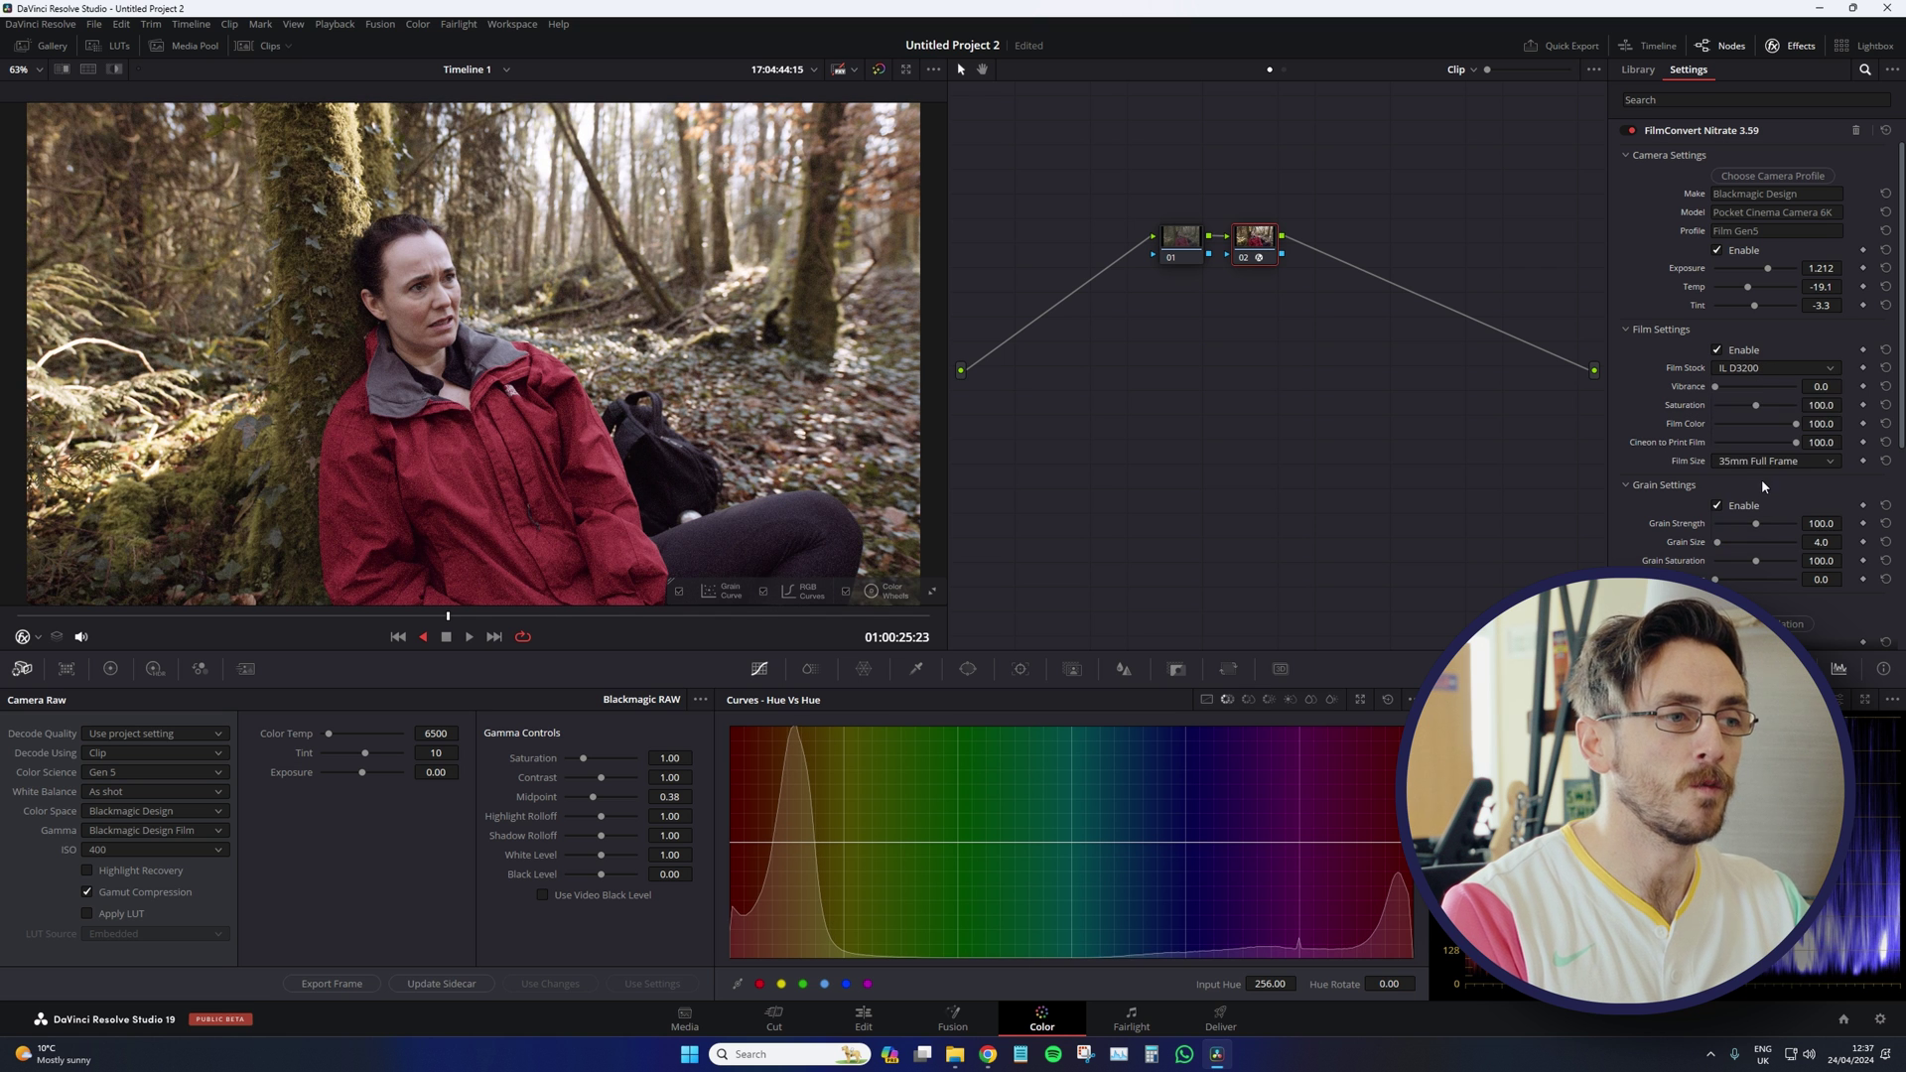
left_click(1755, 369)
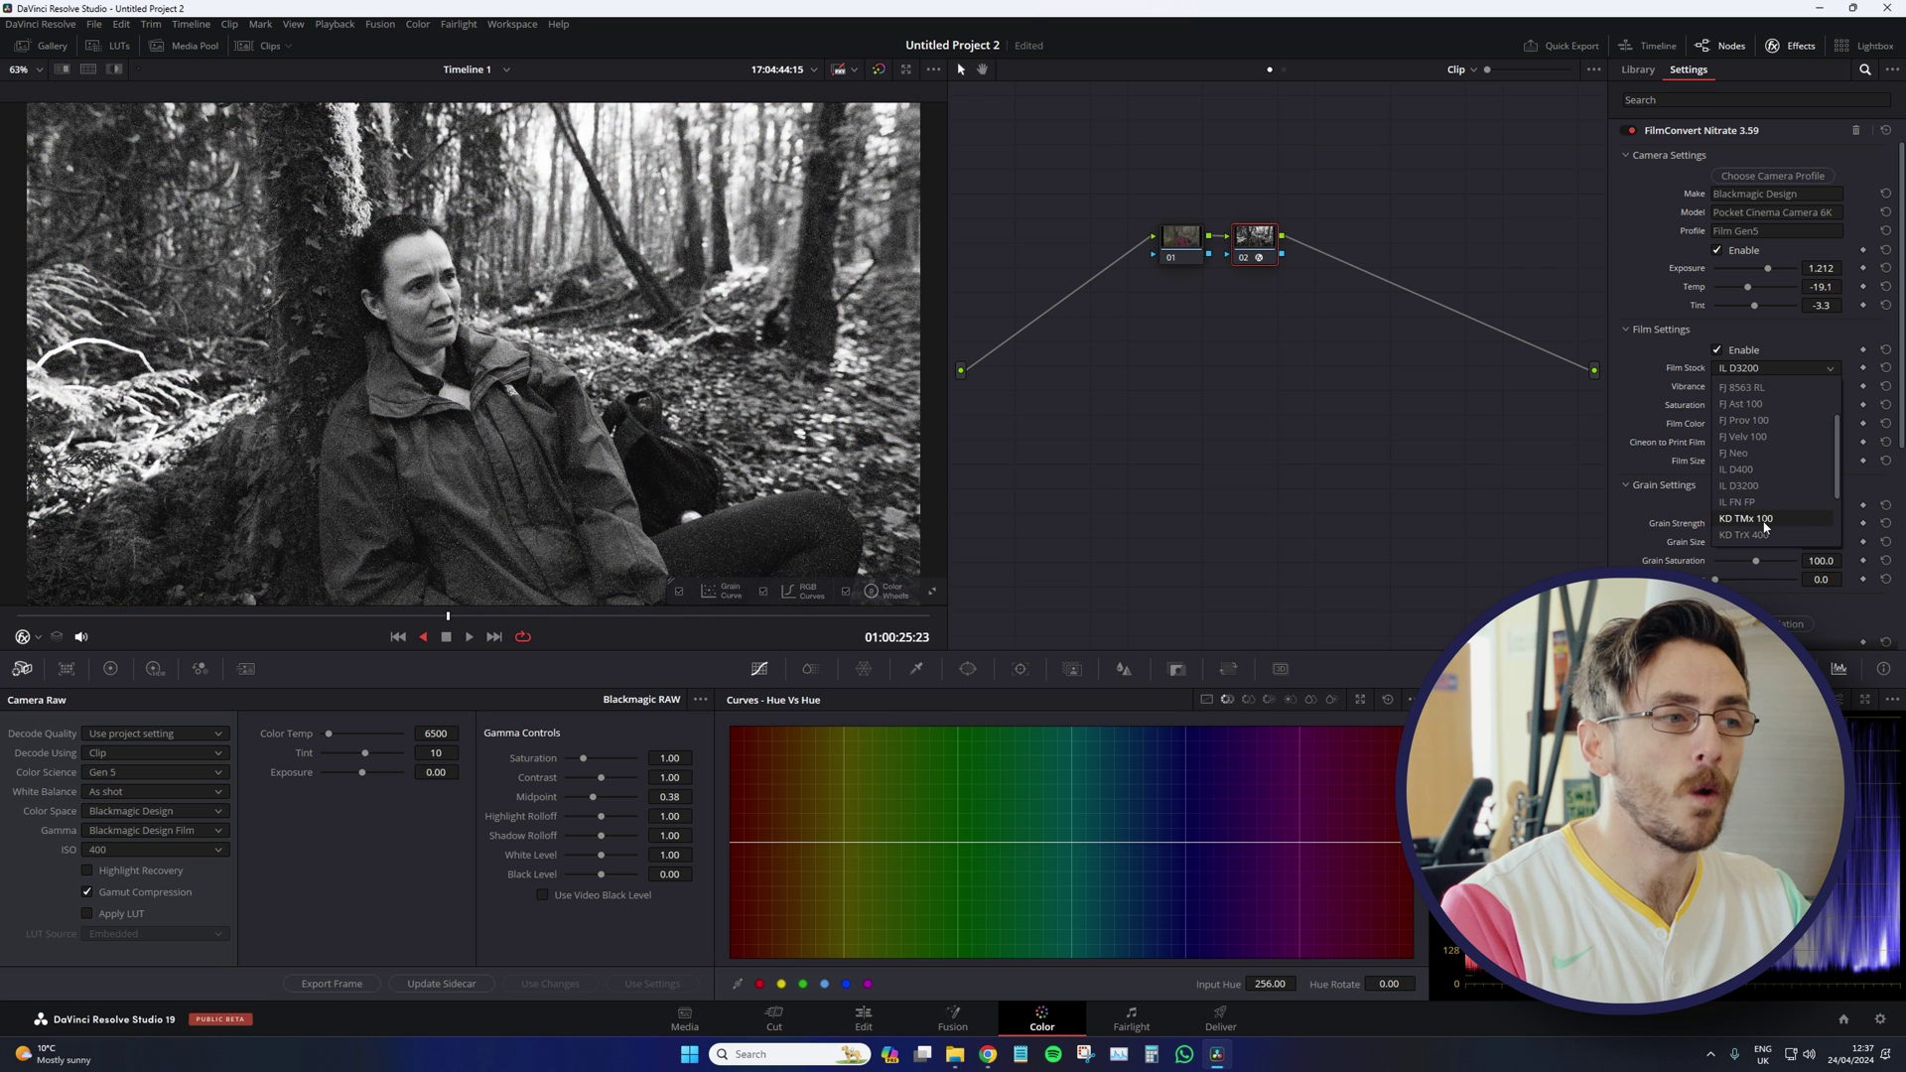
left_click(1748, 518)
left_click(1771, 368)
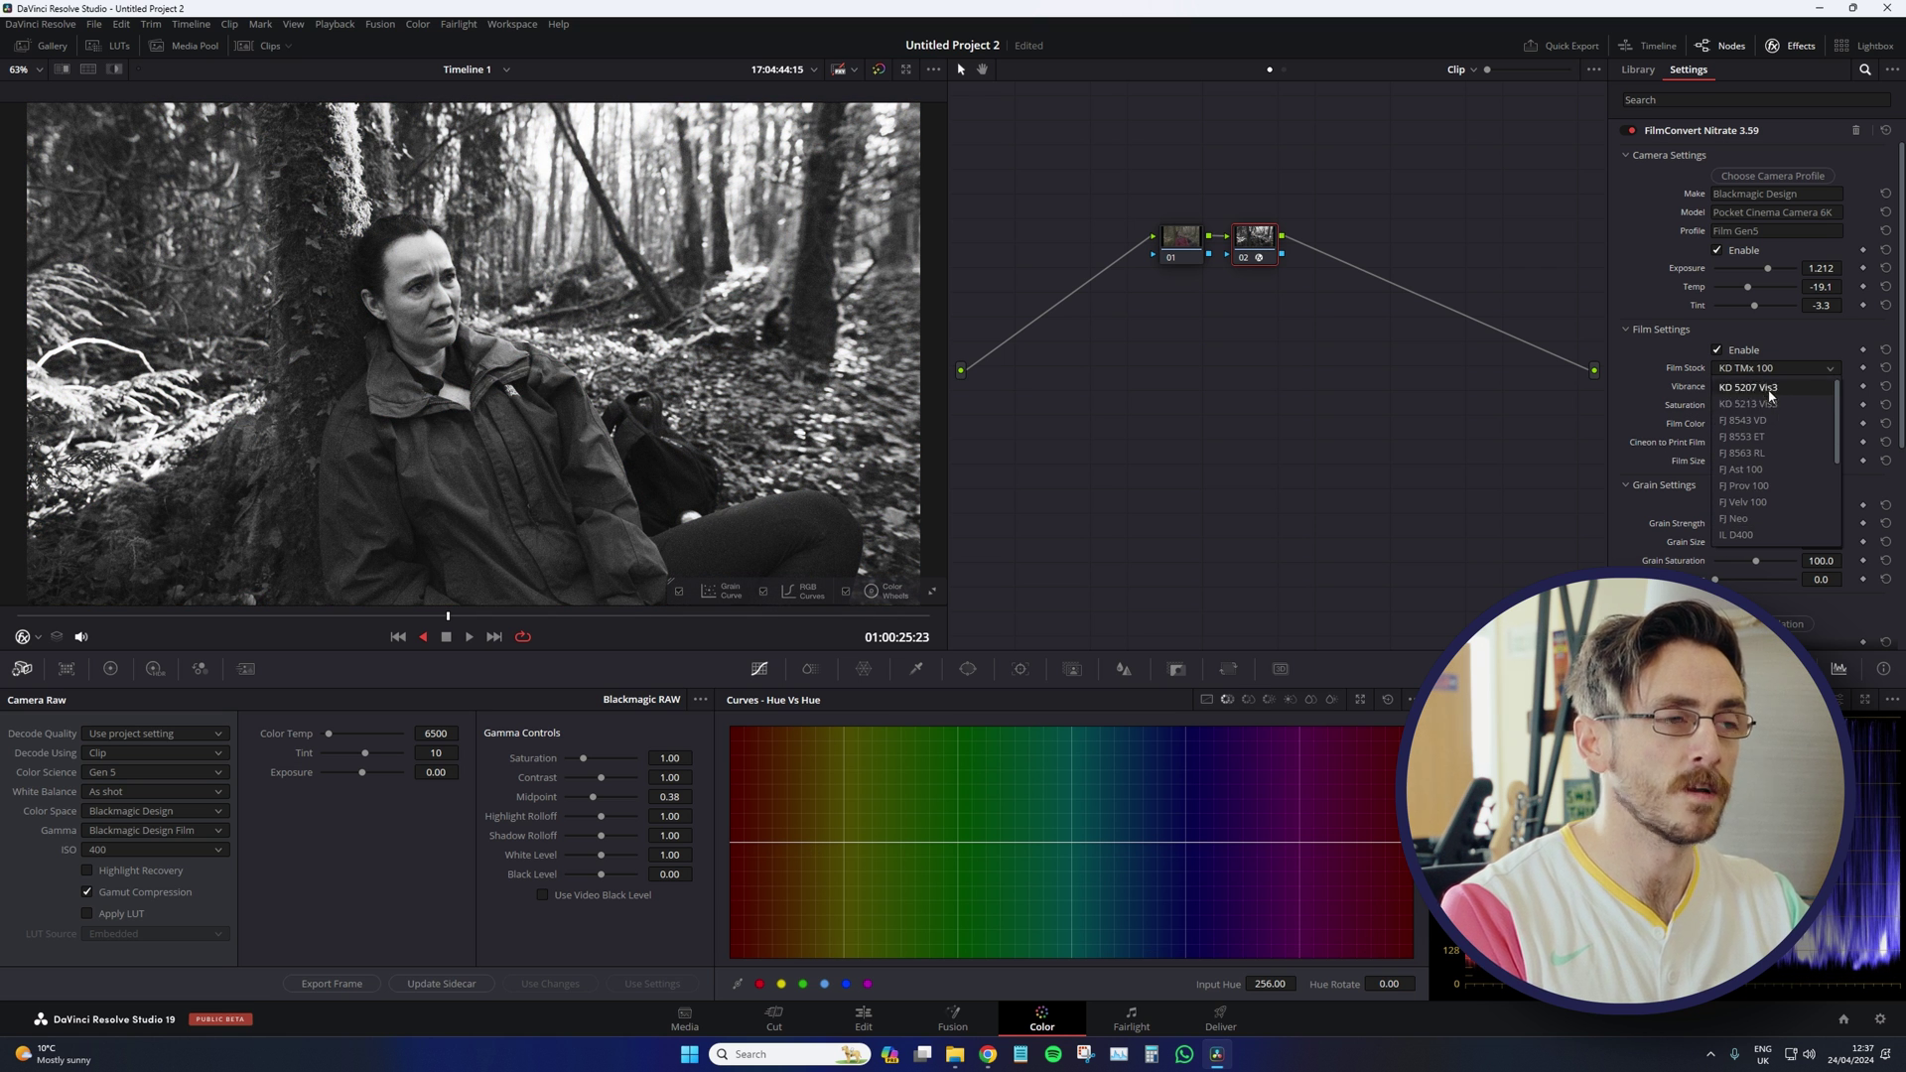
left_click(1766, 387)
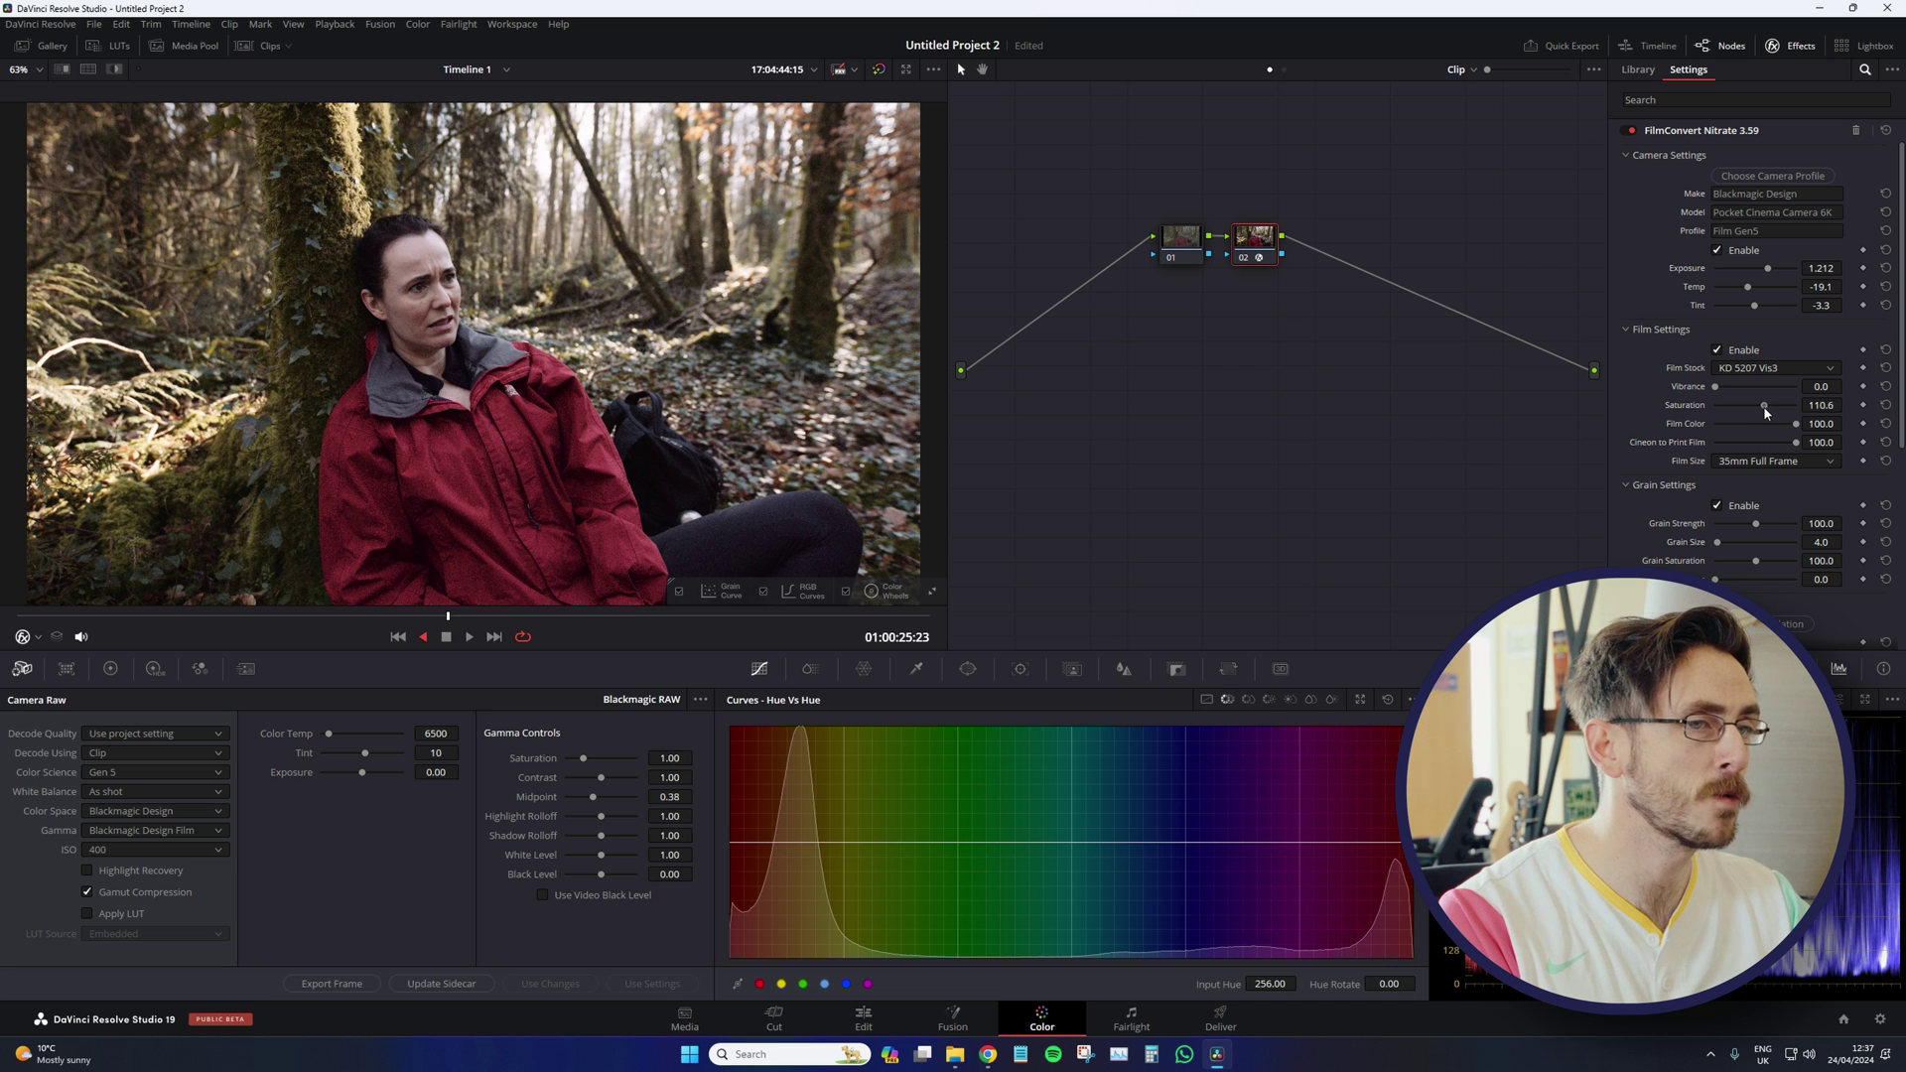
Step: Boost the film saturation to 130.8 and review a later frame of the clip
left_click_drag(1756, 409, 1779, 409)
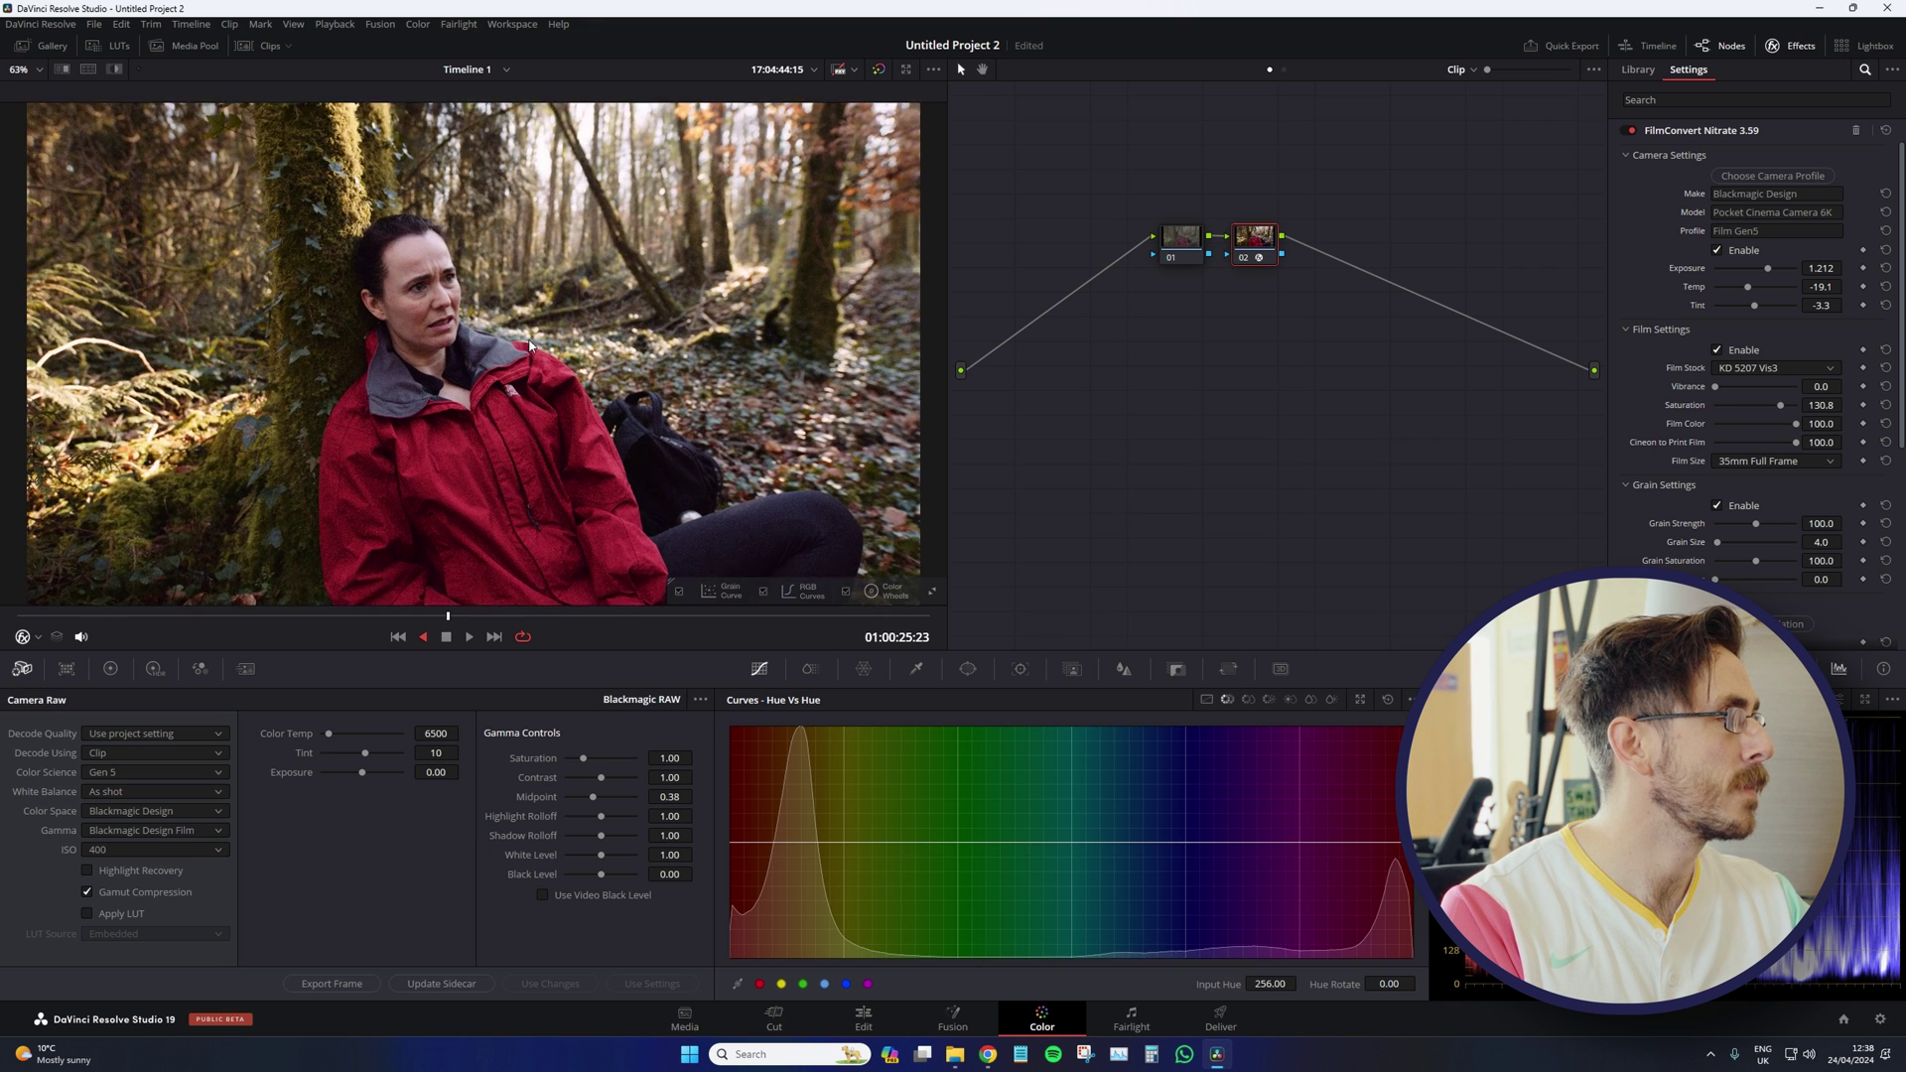
scroll(562, 337, "up", 2)
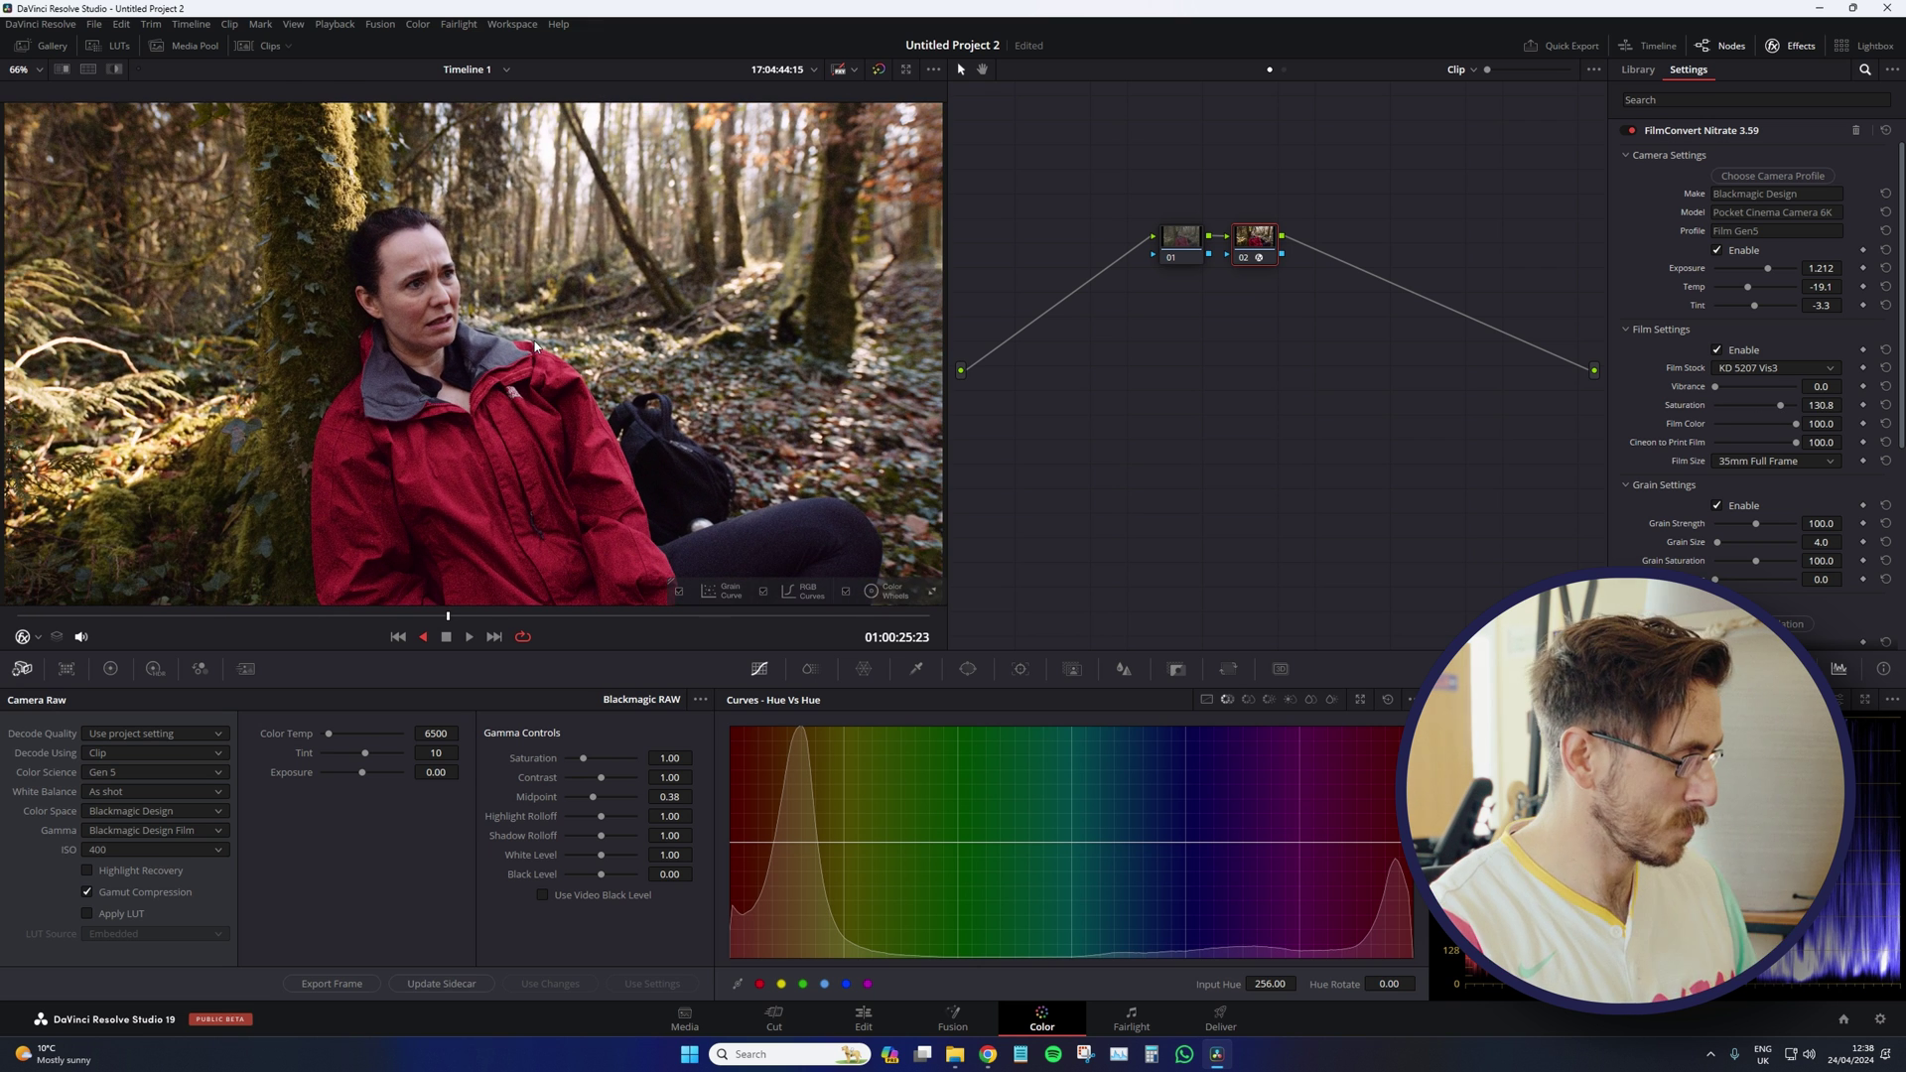
scroll(533, 345, "down", 2)
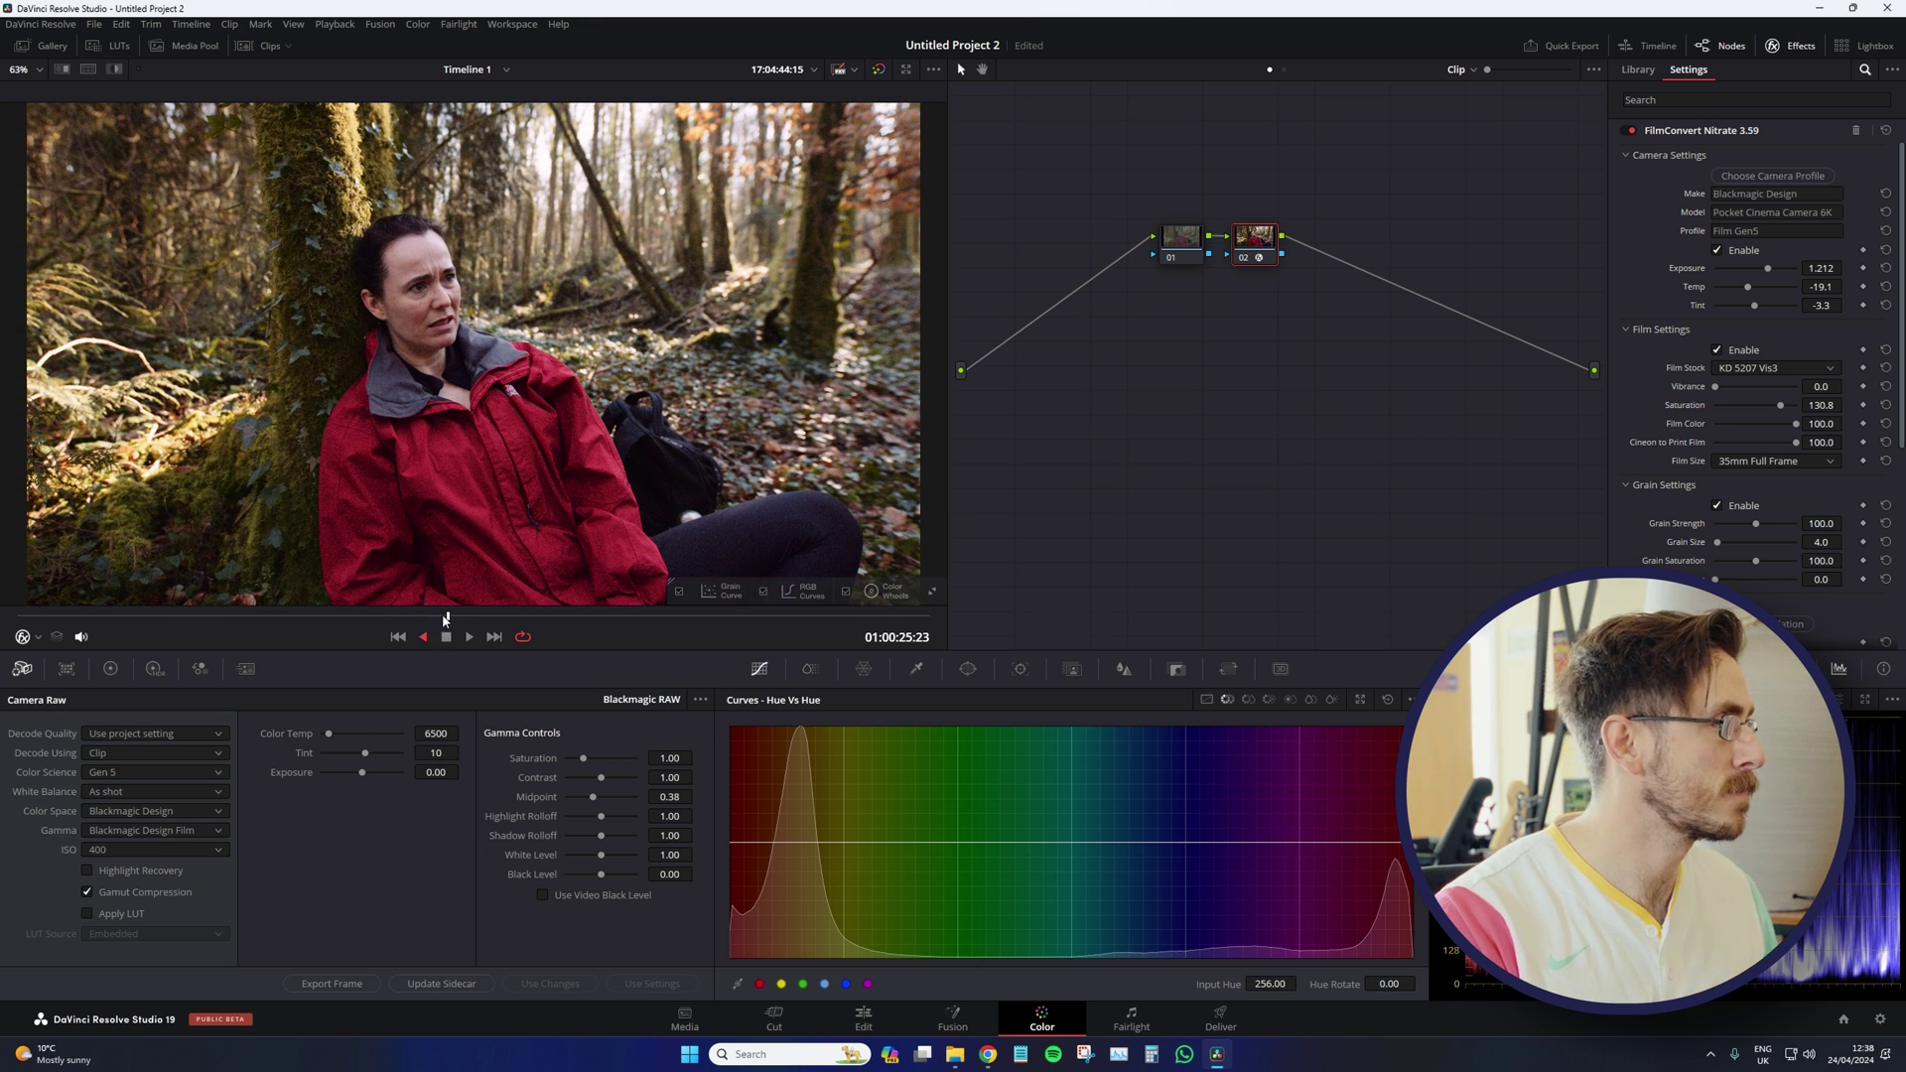
left_click_drag(342, 616, 681, 616)
scroll(1739, 532, "down", 6)
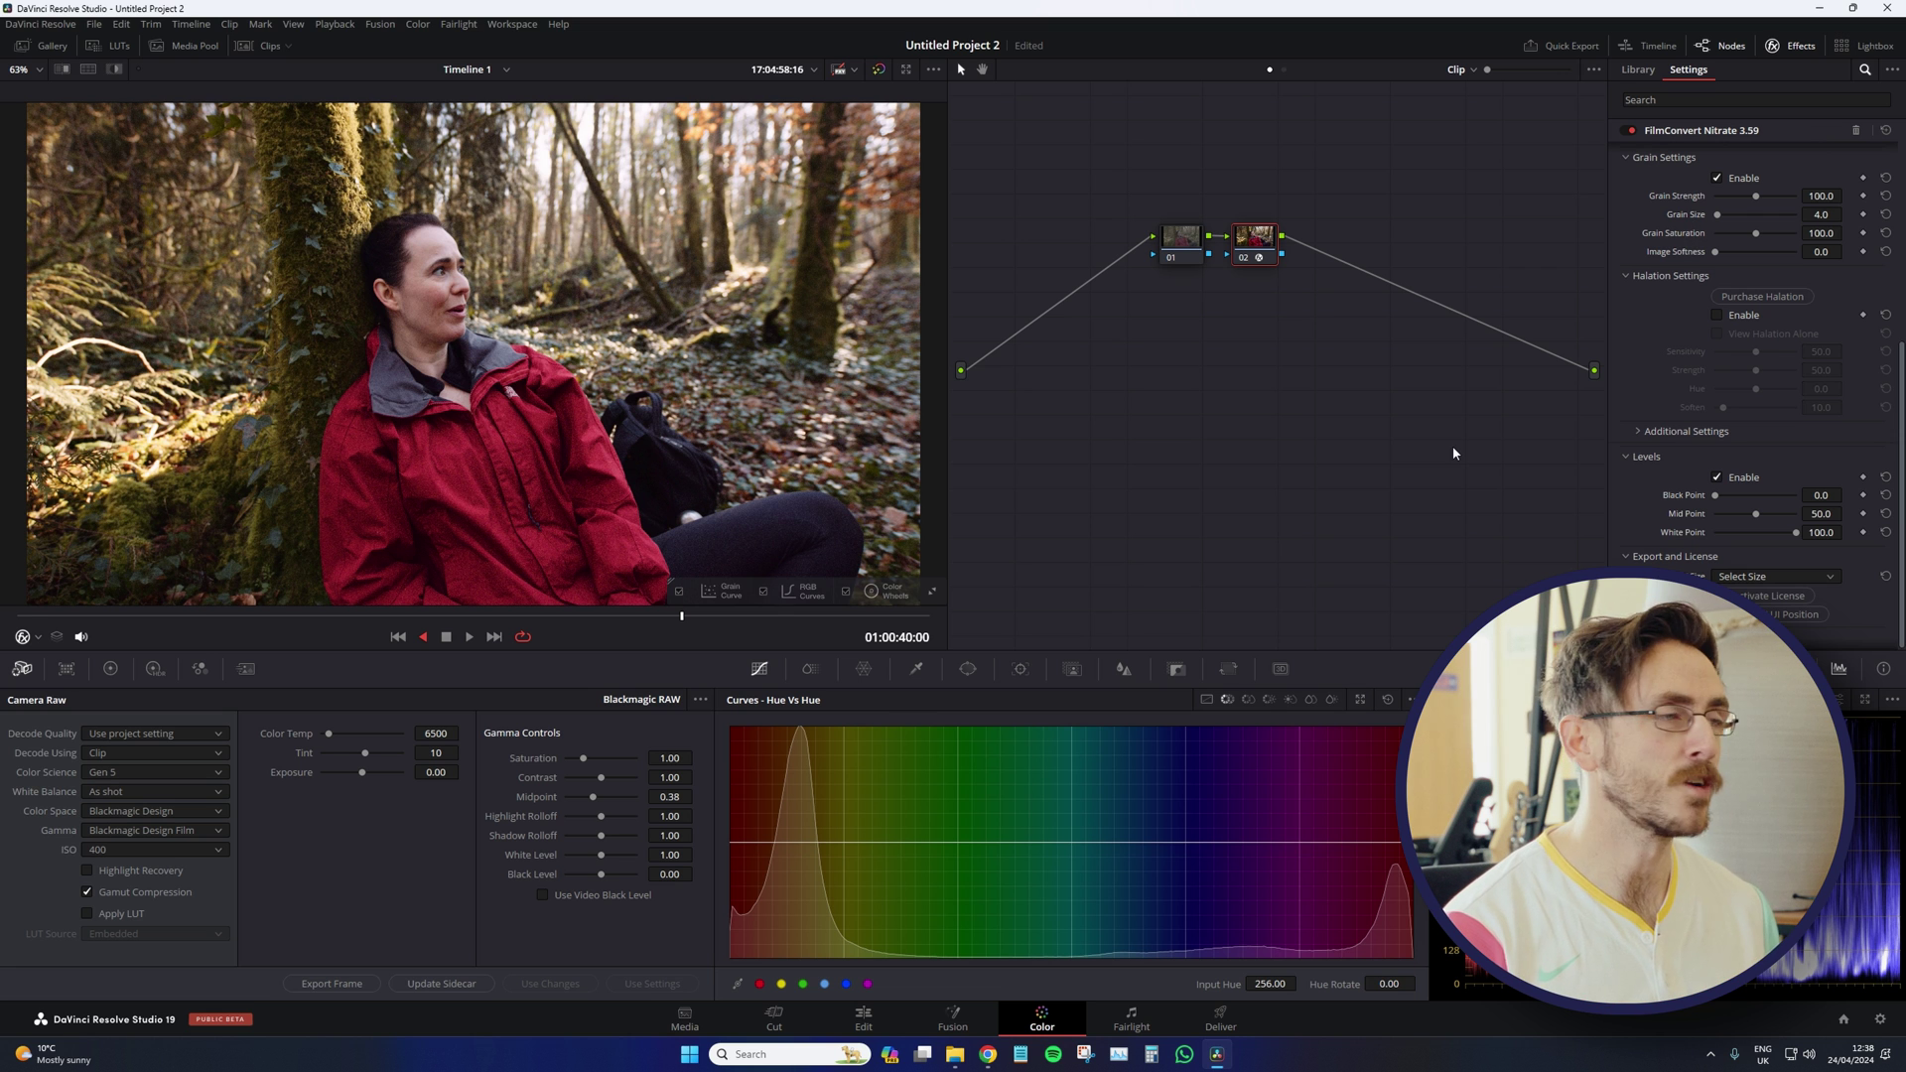
Step: Save the project and enable FilmConvert halation at Sensitivity 50, Strength 50, Soften 10
key("ctrl+s")
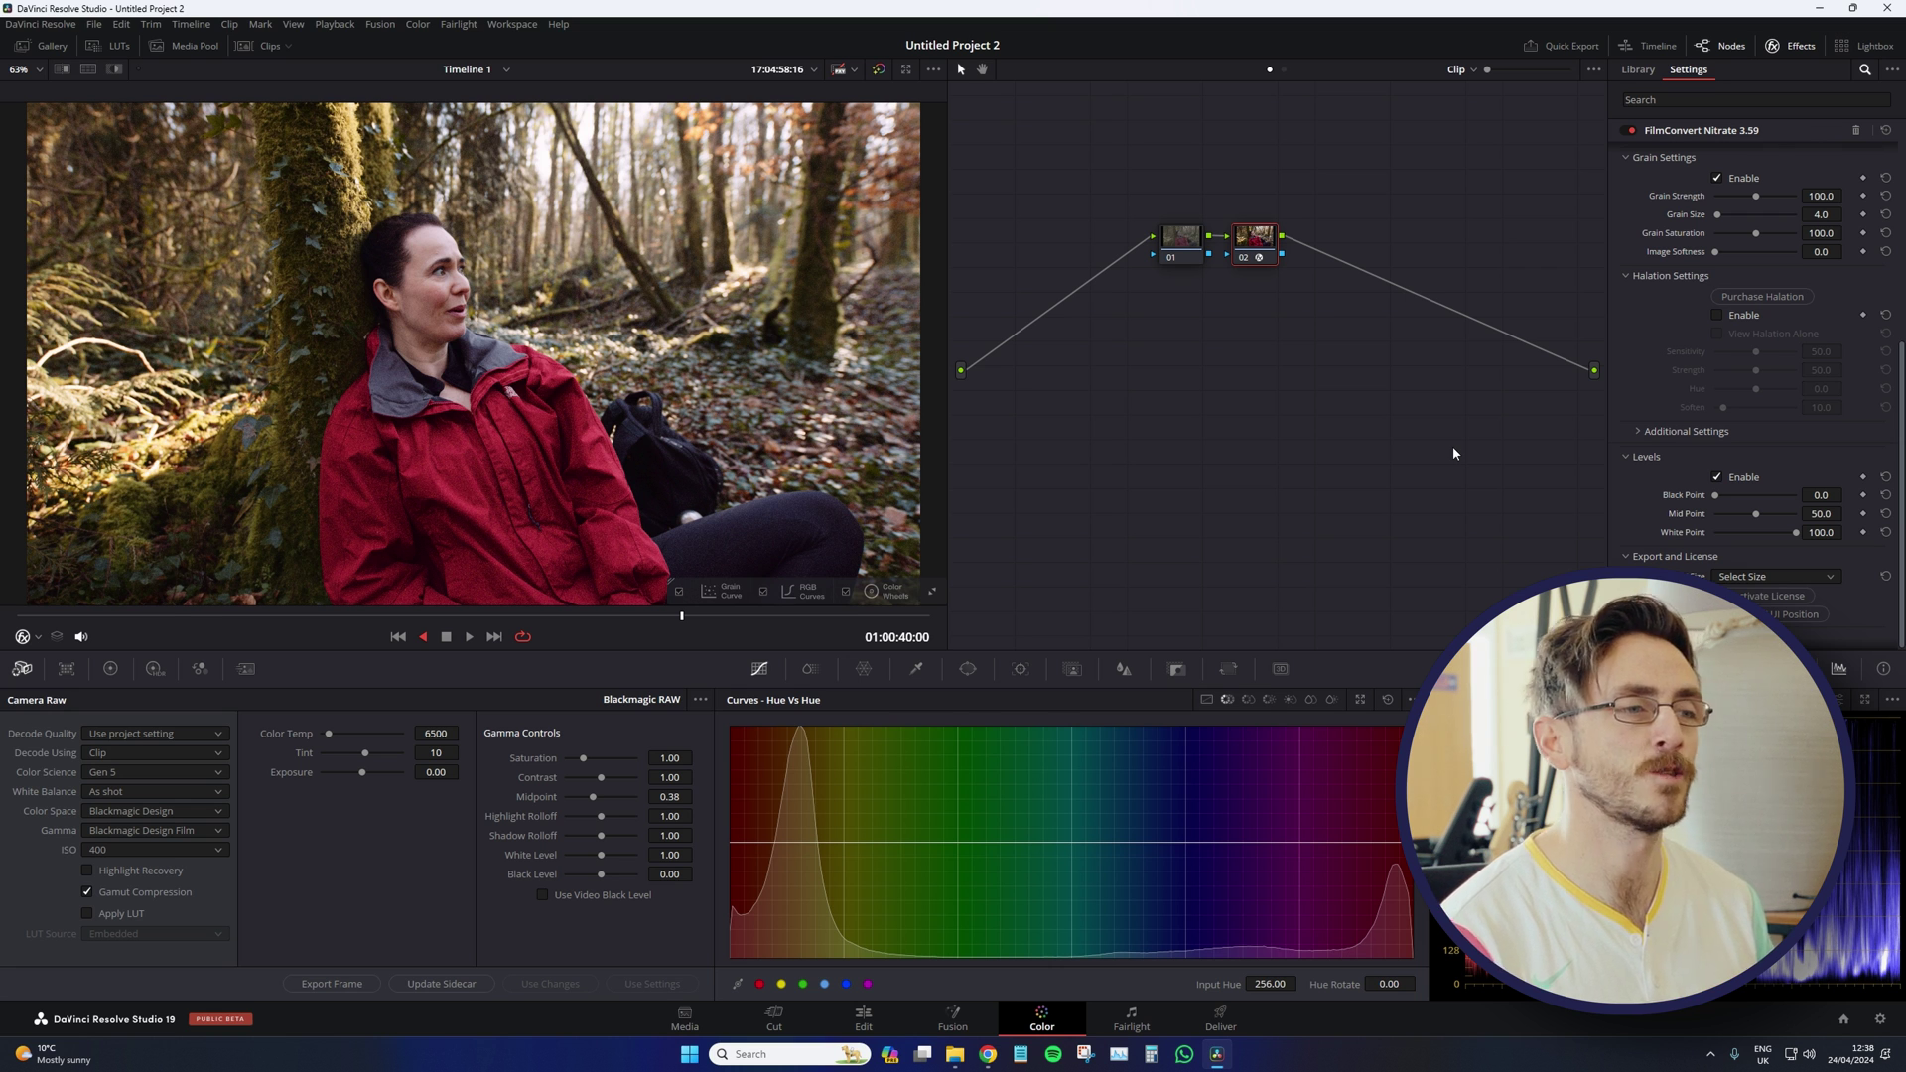
left_click(1724, 315)
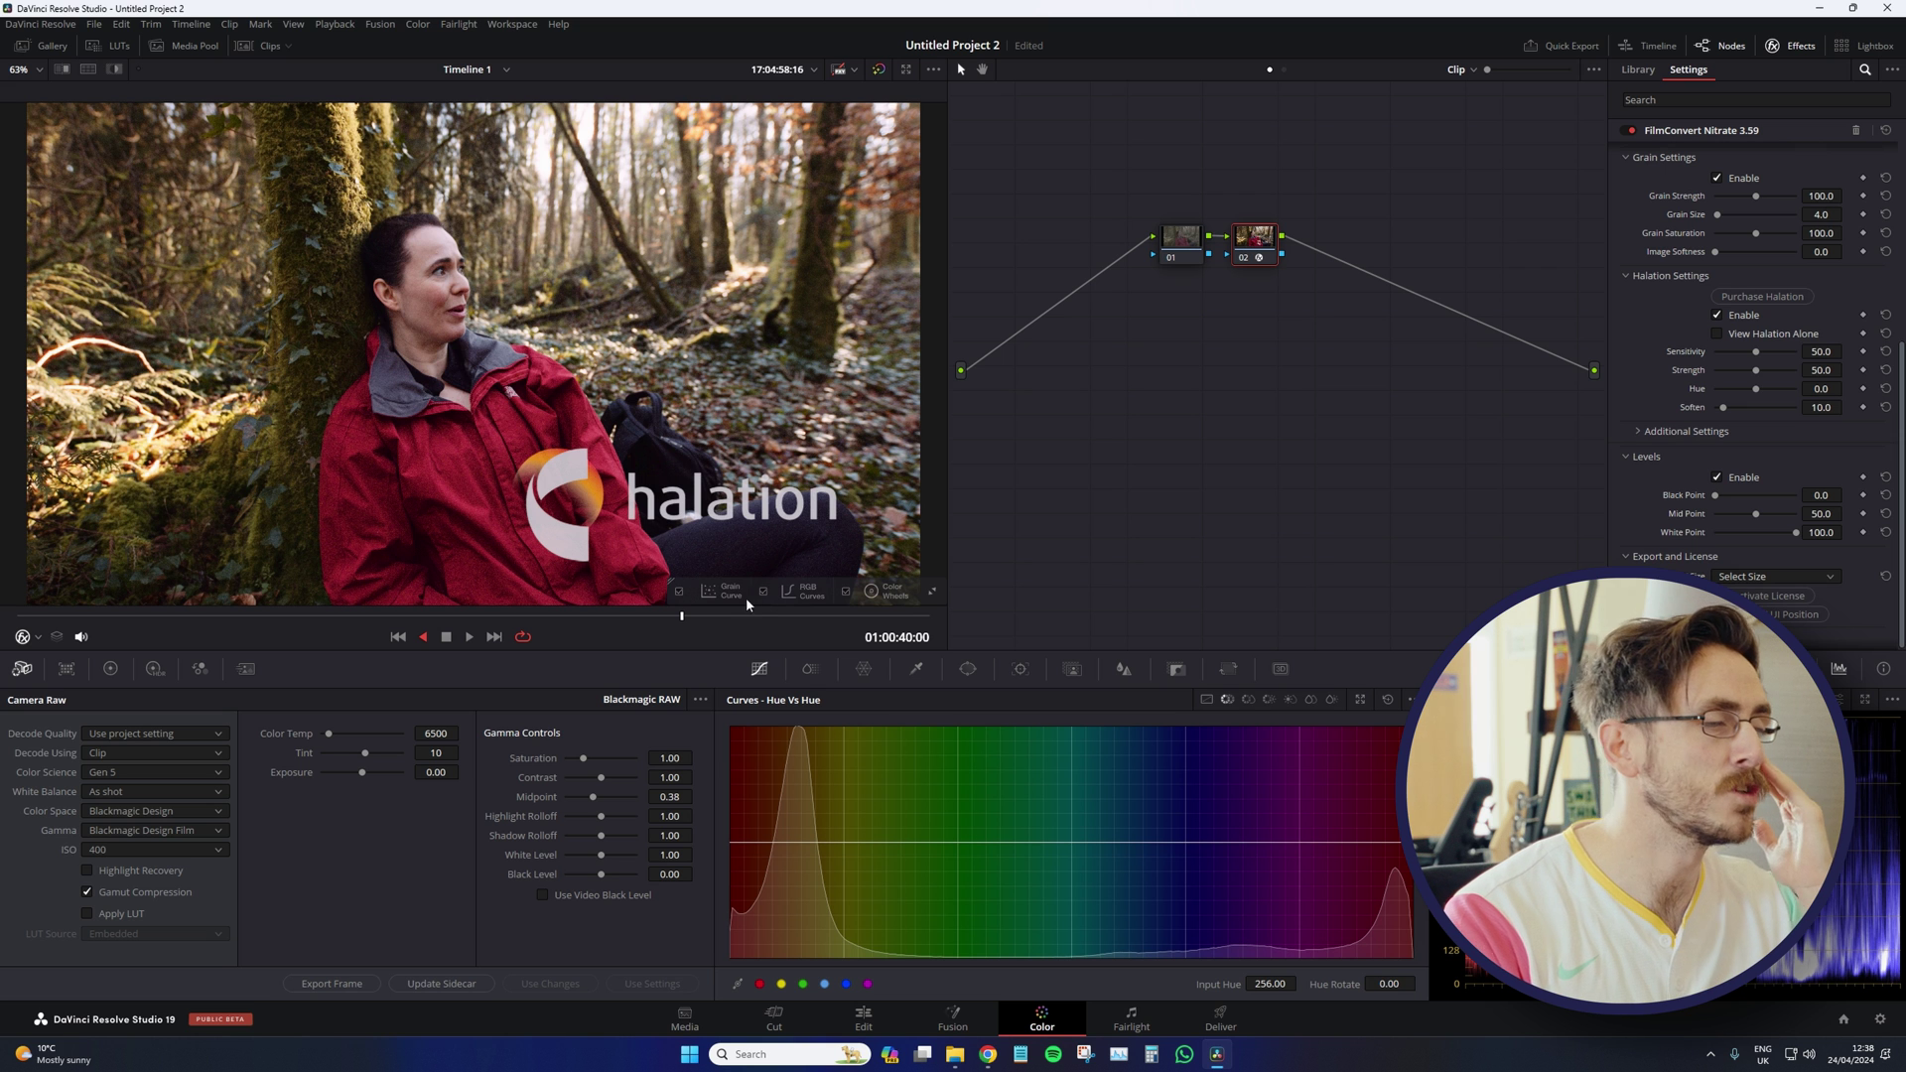
Step: Check the halation-inclusive prices: $133 per plugin and $183 for the all-platforms bundle
left_click(993, 1056)
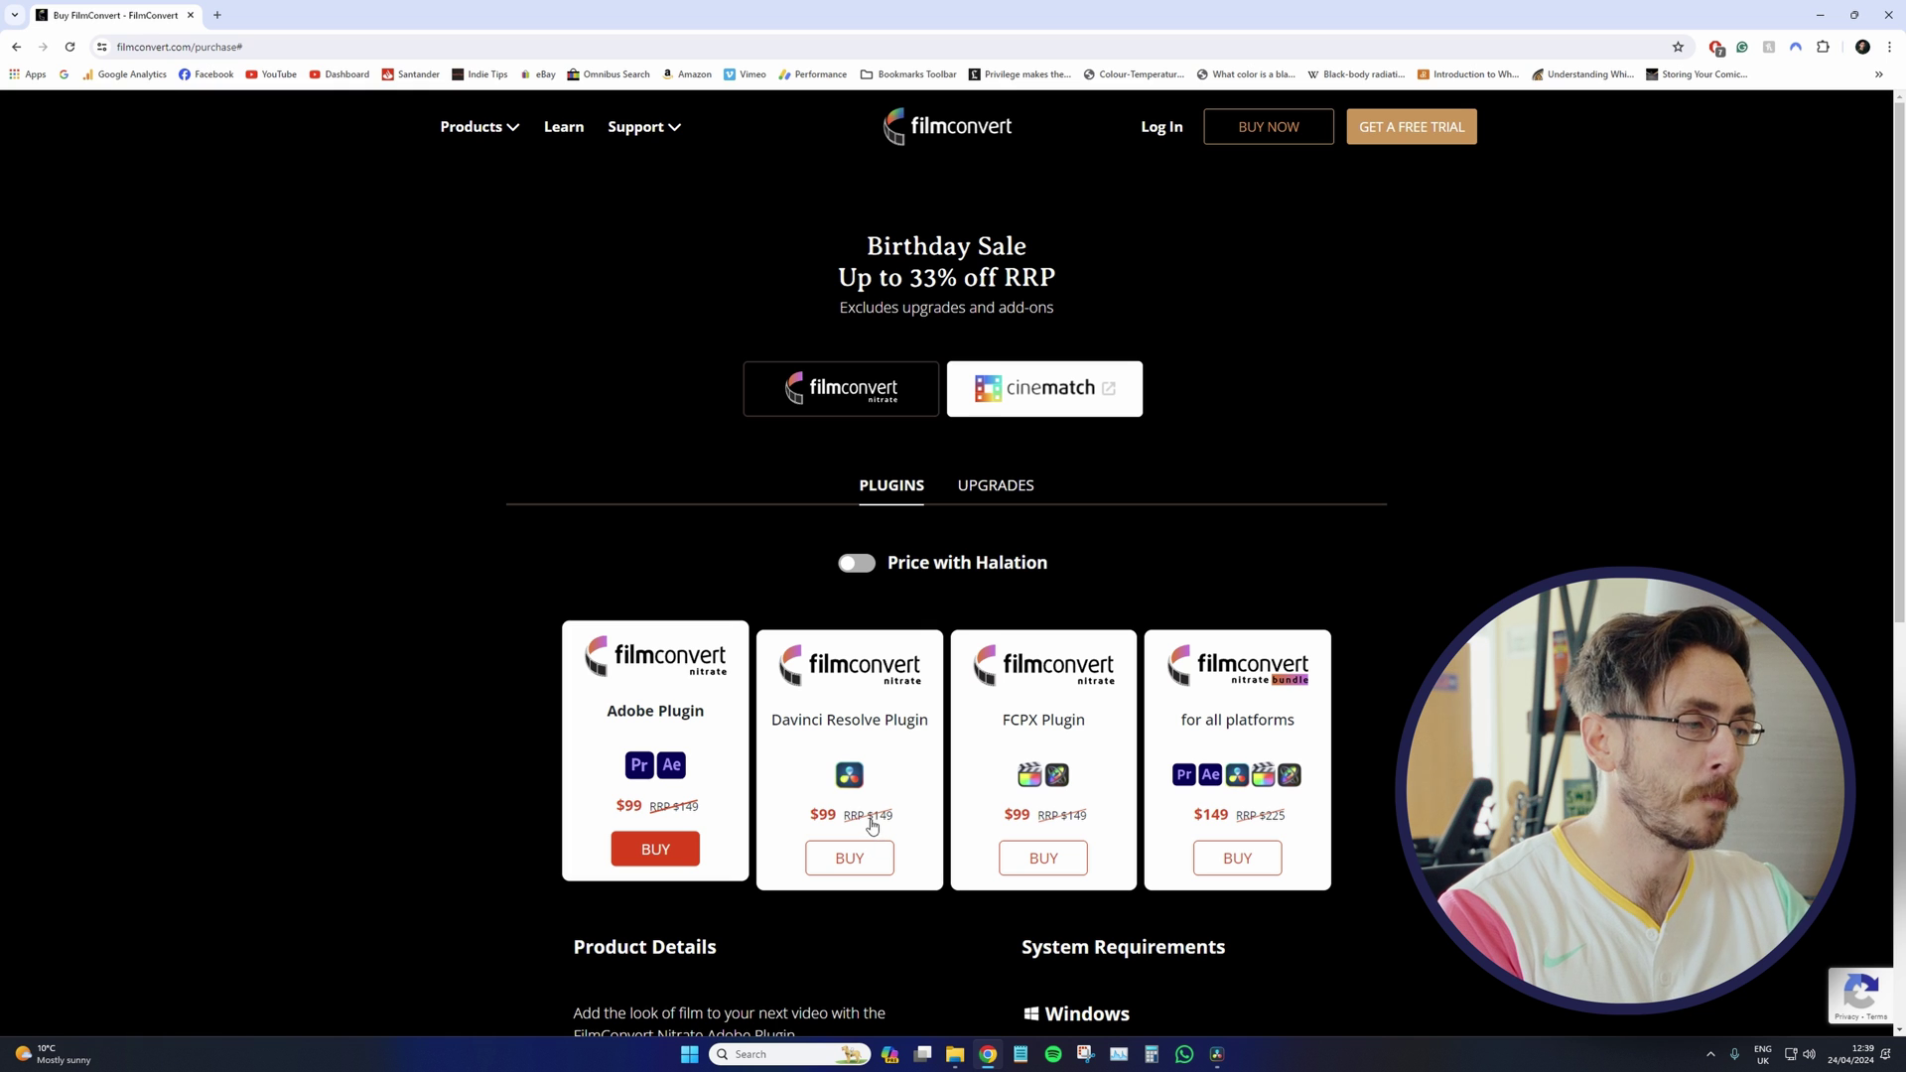
left_click(860, 565)
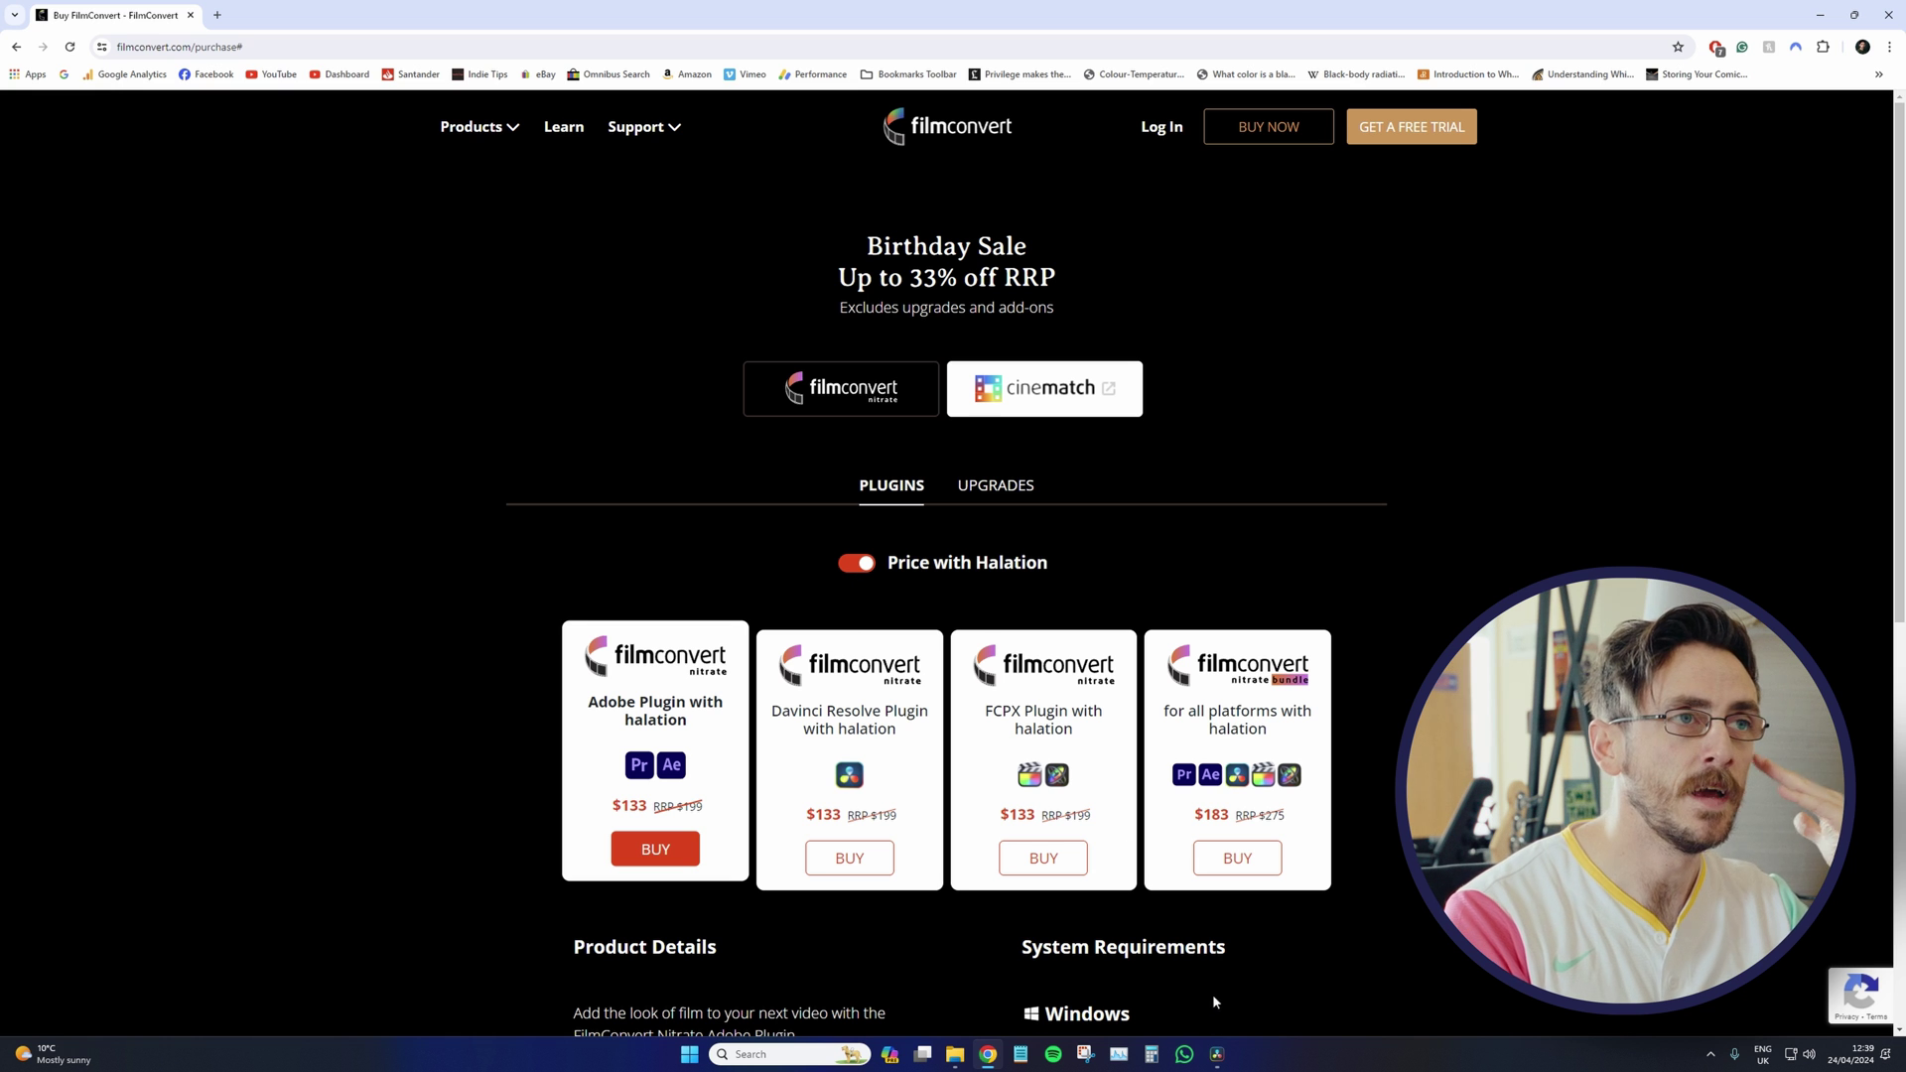
Step: Back in Resolve, preview the halation alone, then set Sensitivity 34.8 and Strength 45.8
mouse_move(1226, 1052)
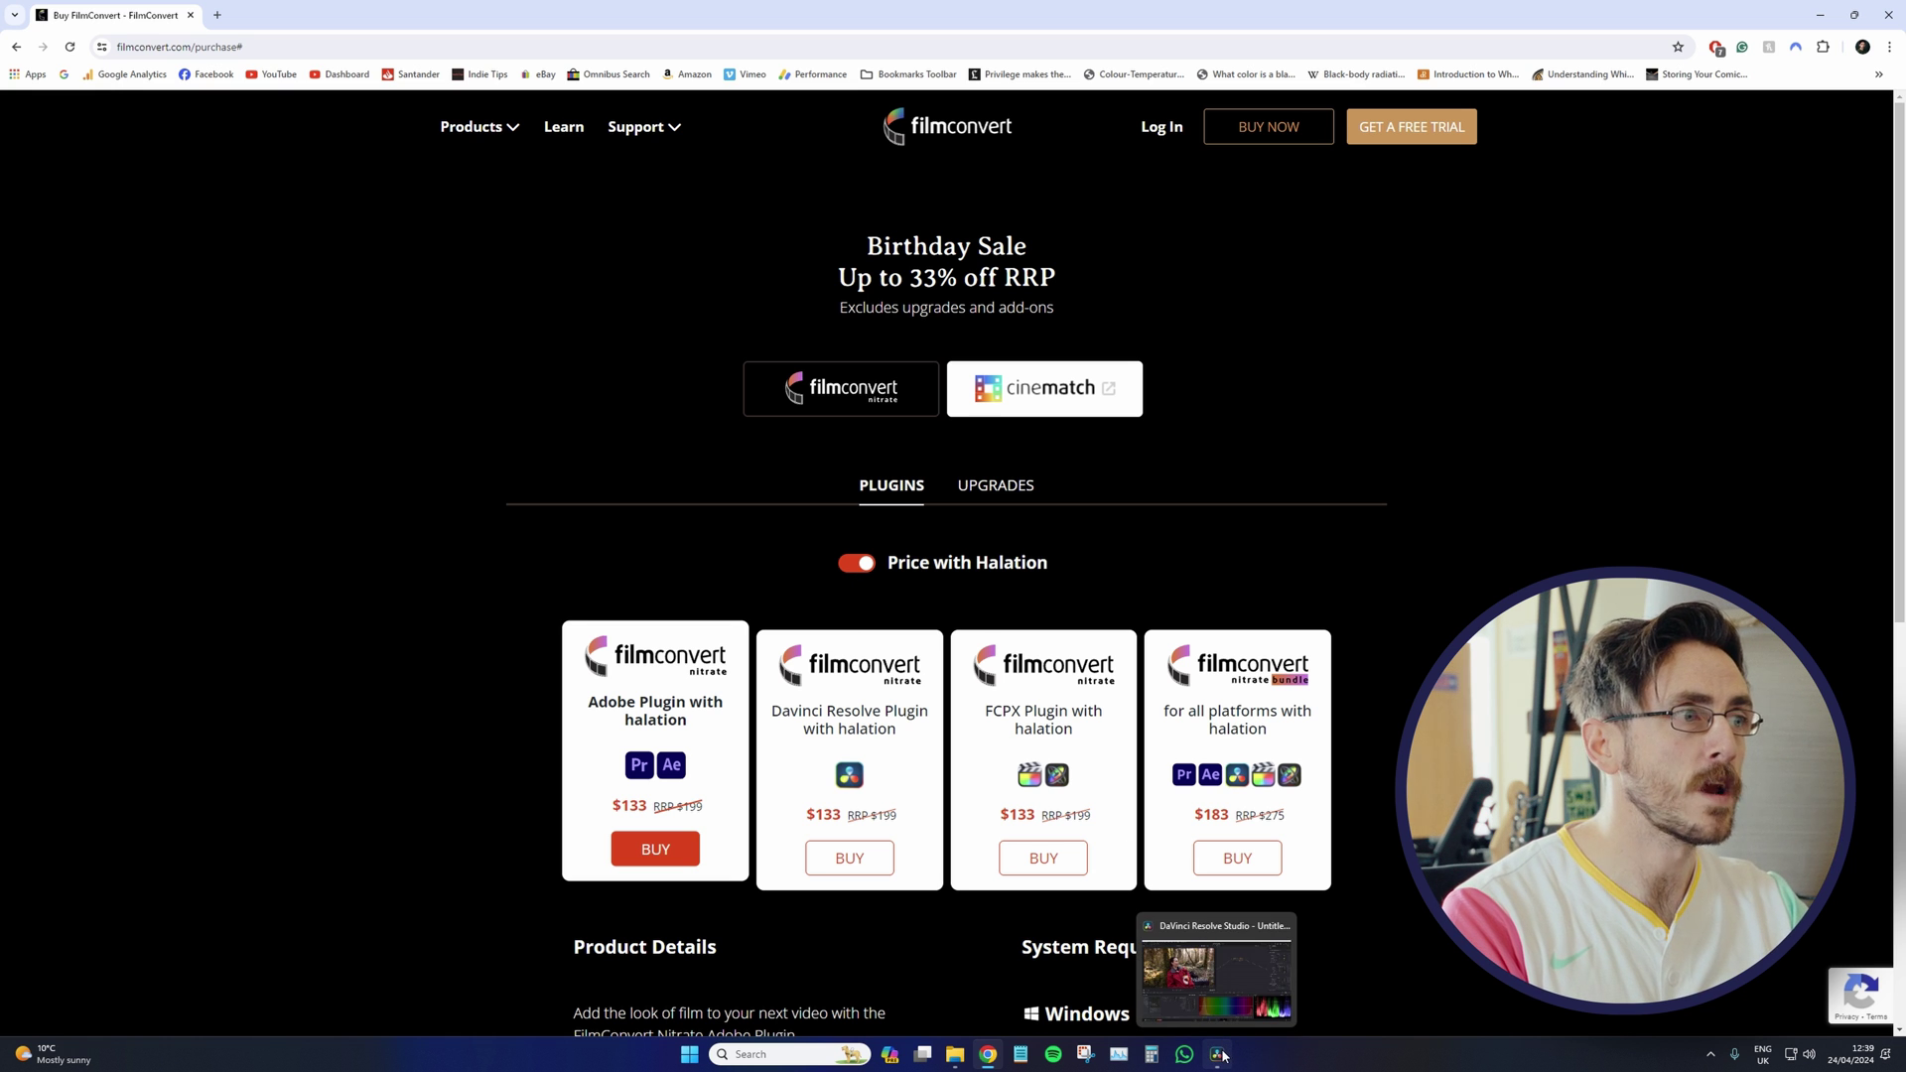
left_click(1220, 1054)
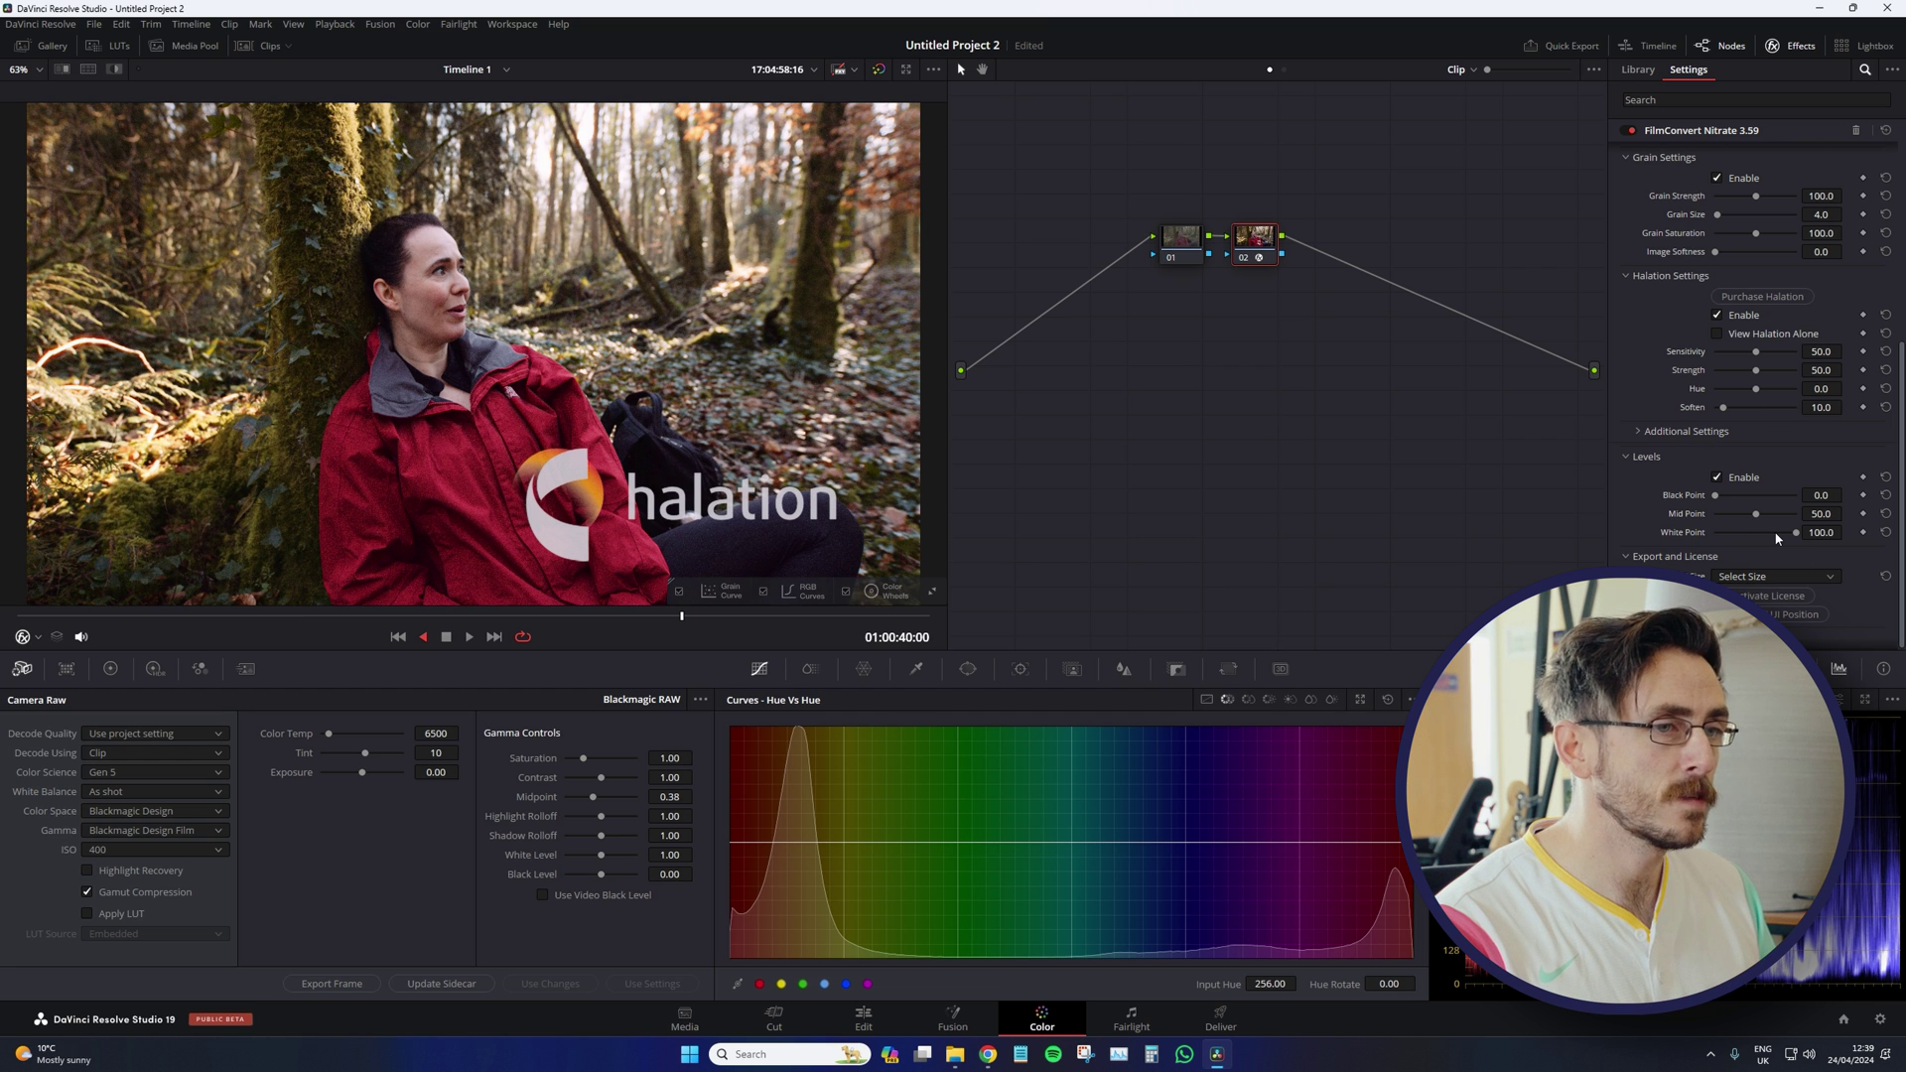
left_click(1720, 332)
scroll(409, 305, "up", 2)
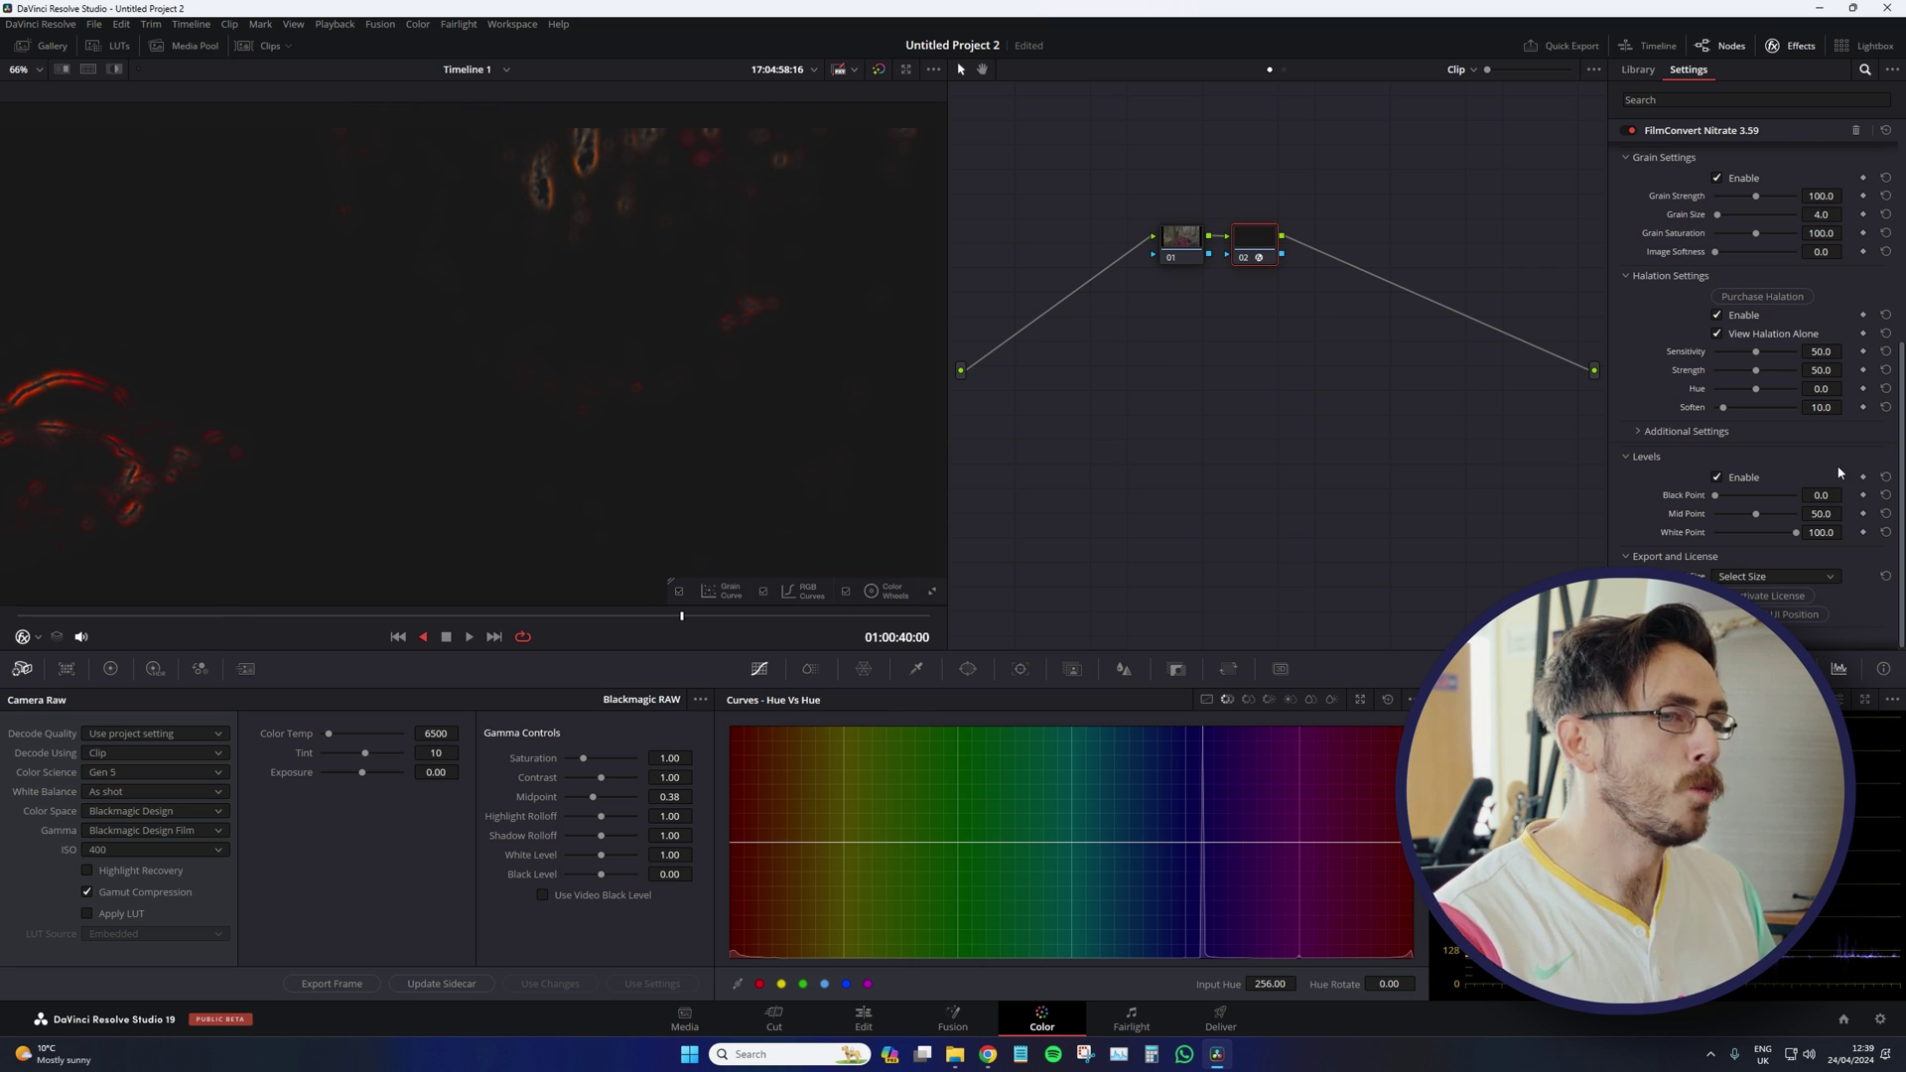
left_click(1718, 334)
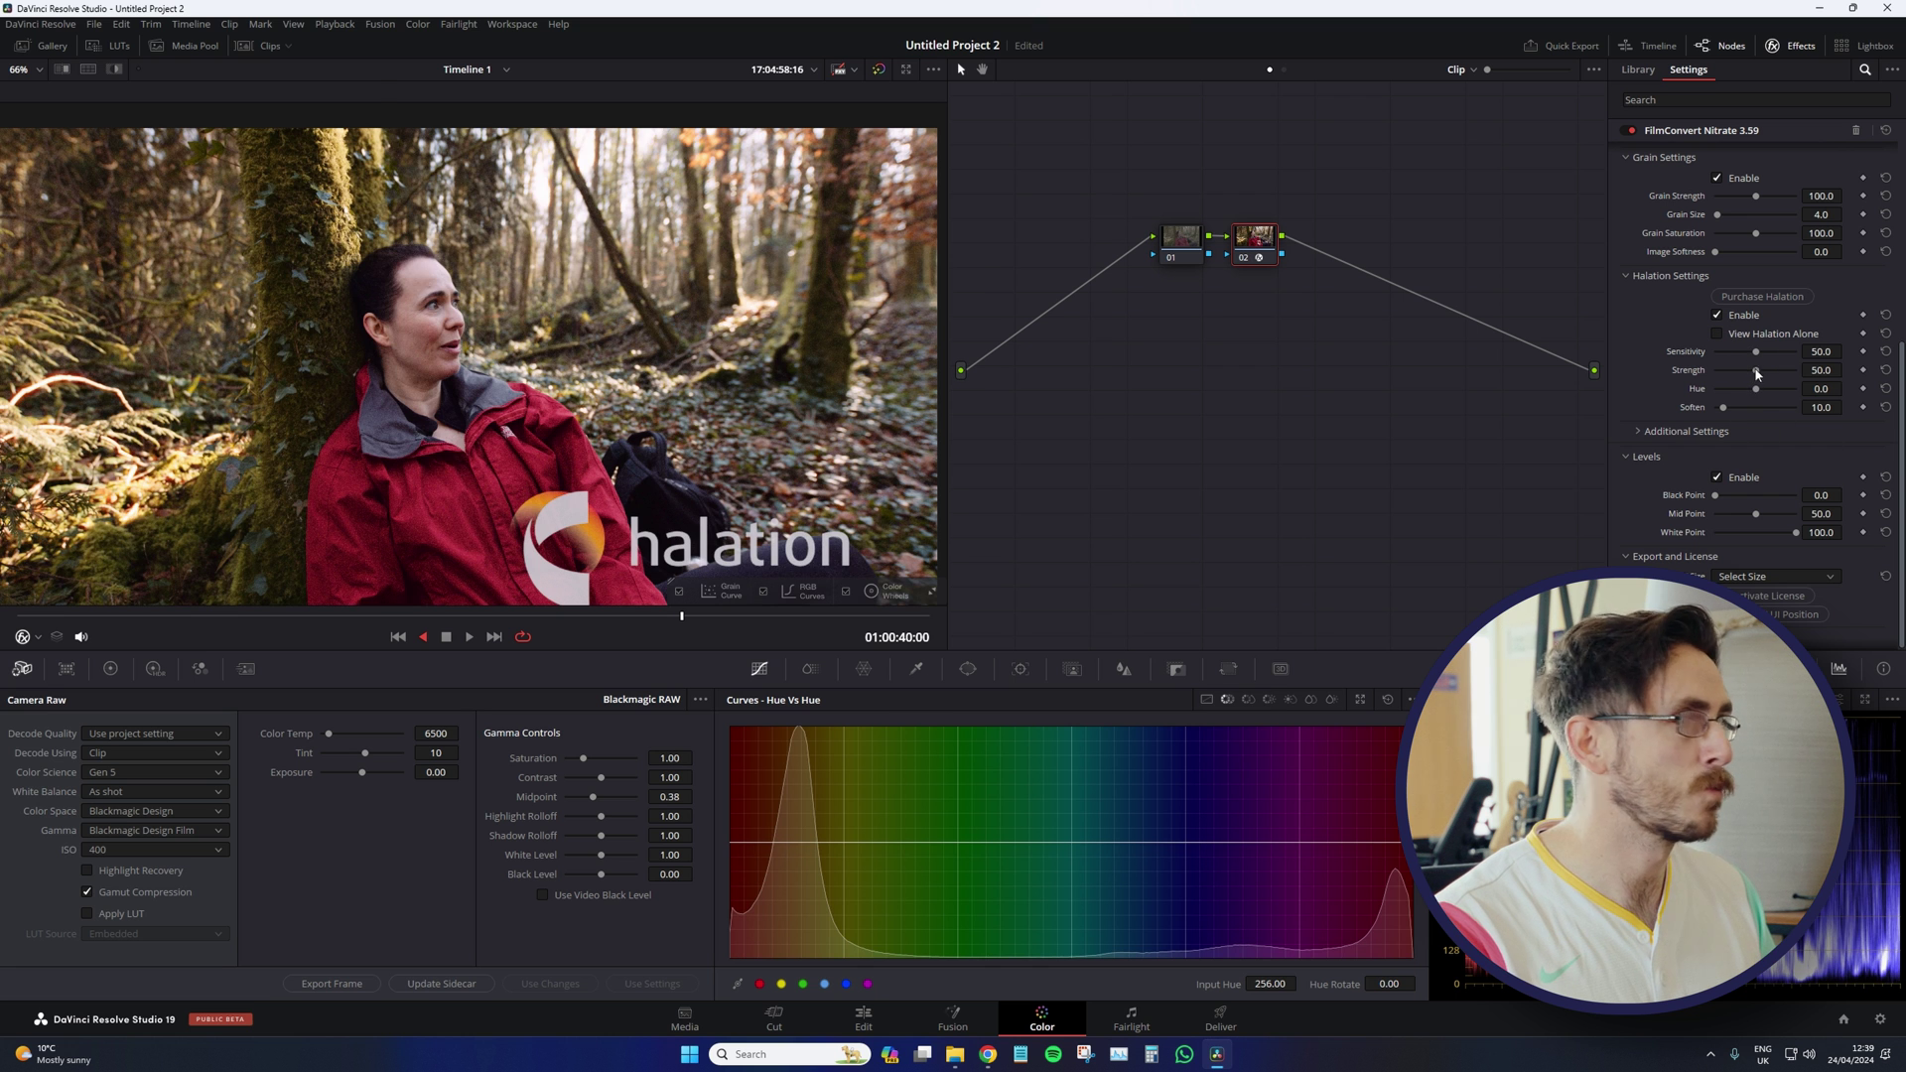
mouse_move(1756, 375)
left_mouse_down()
mouse_move(1791, 373)
mouse_move(1753, 372)
mouse_move(1753, 353)
left_mouse_up()
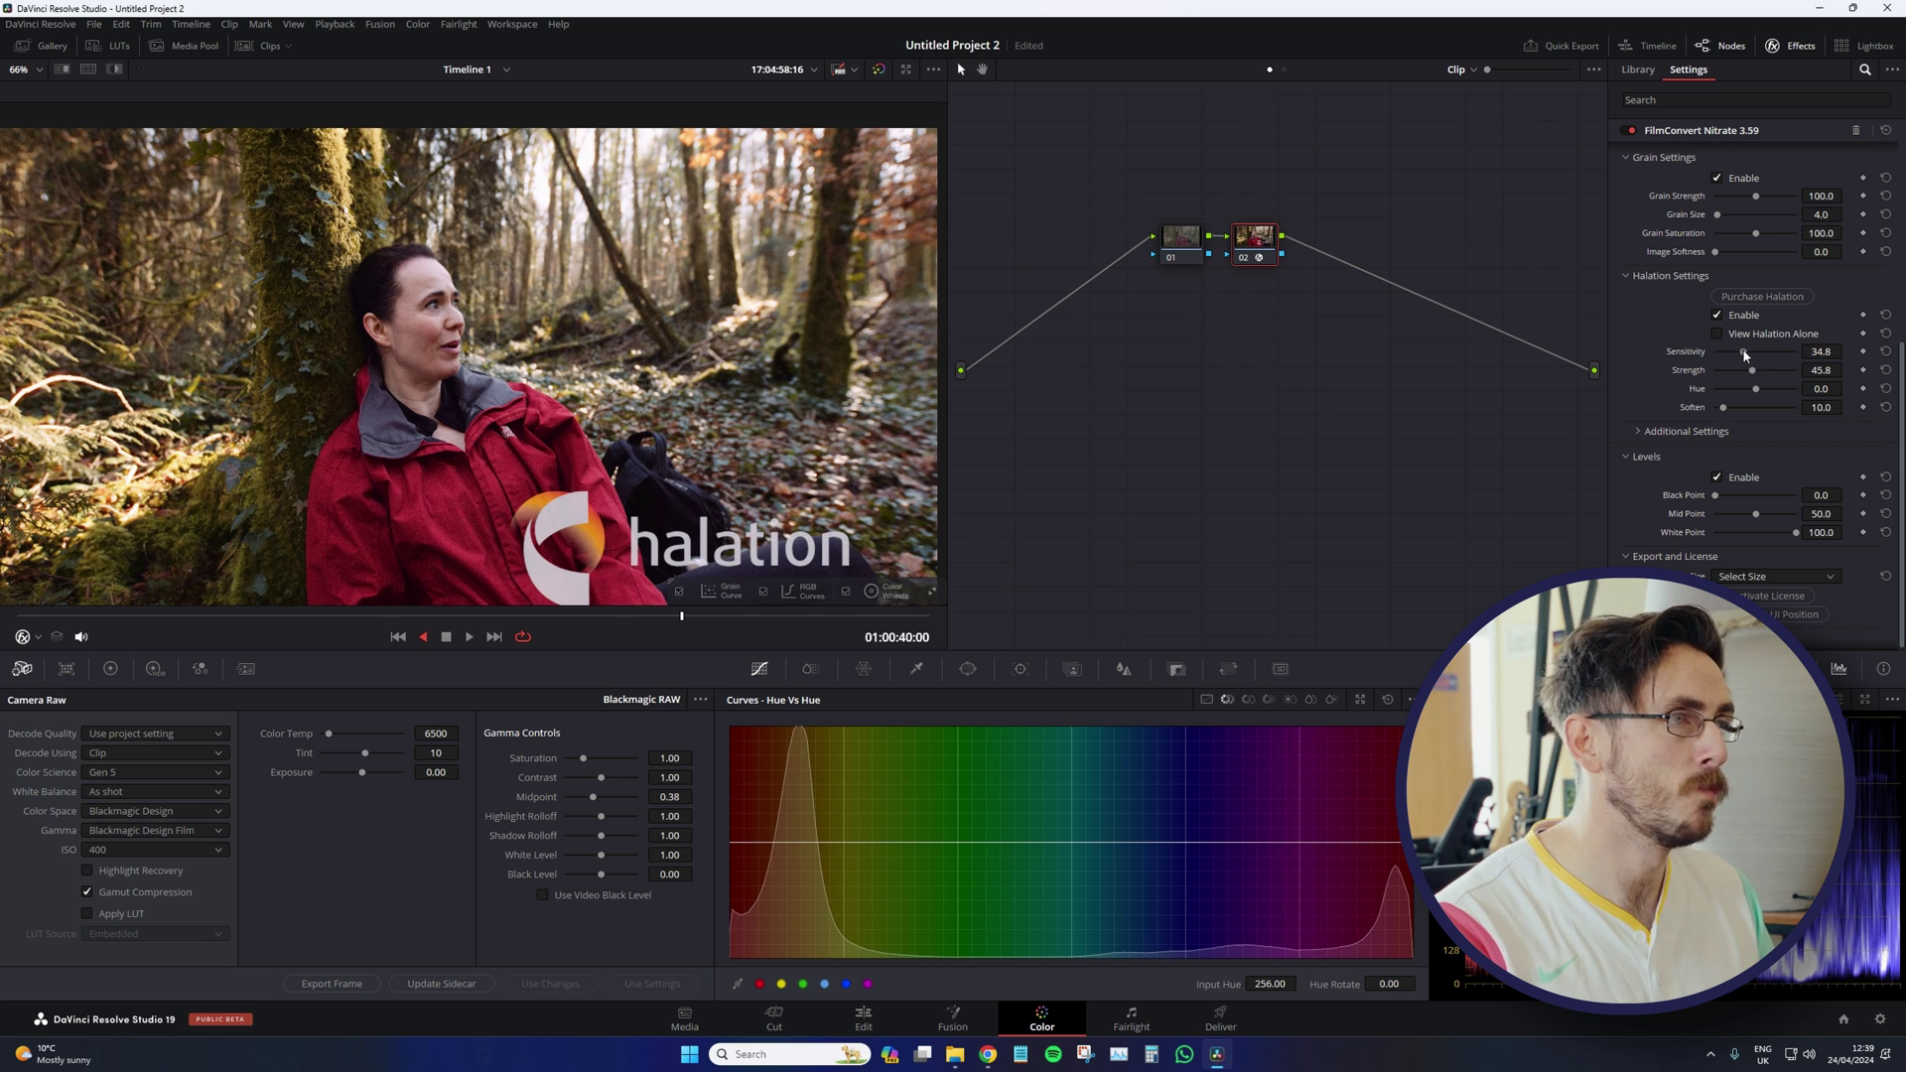
left_click(1191, 250)
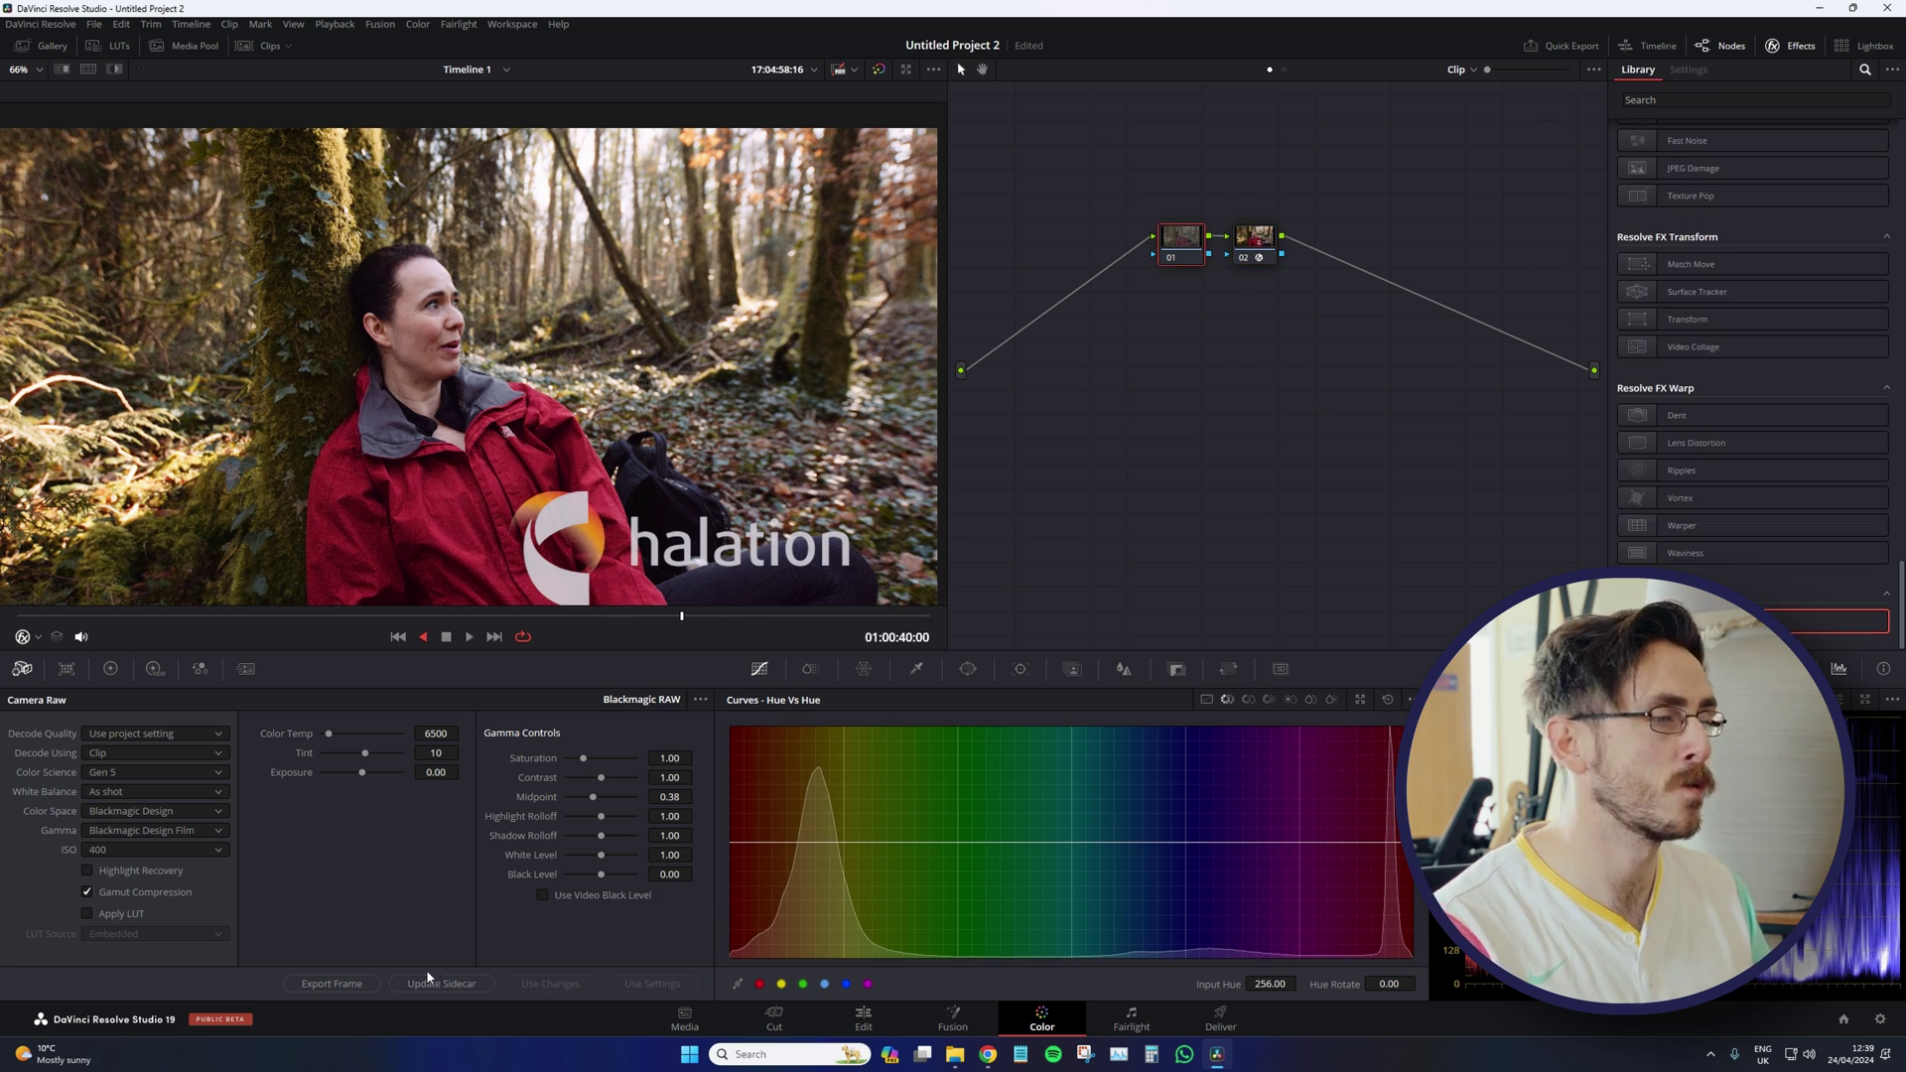
left_click(109, 668)
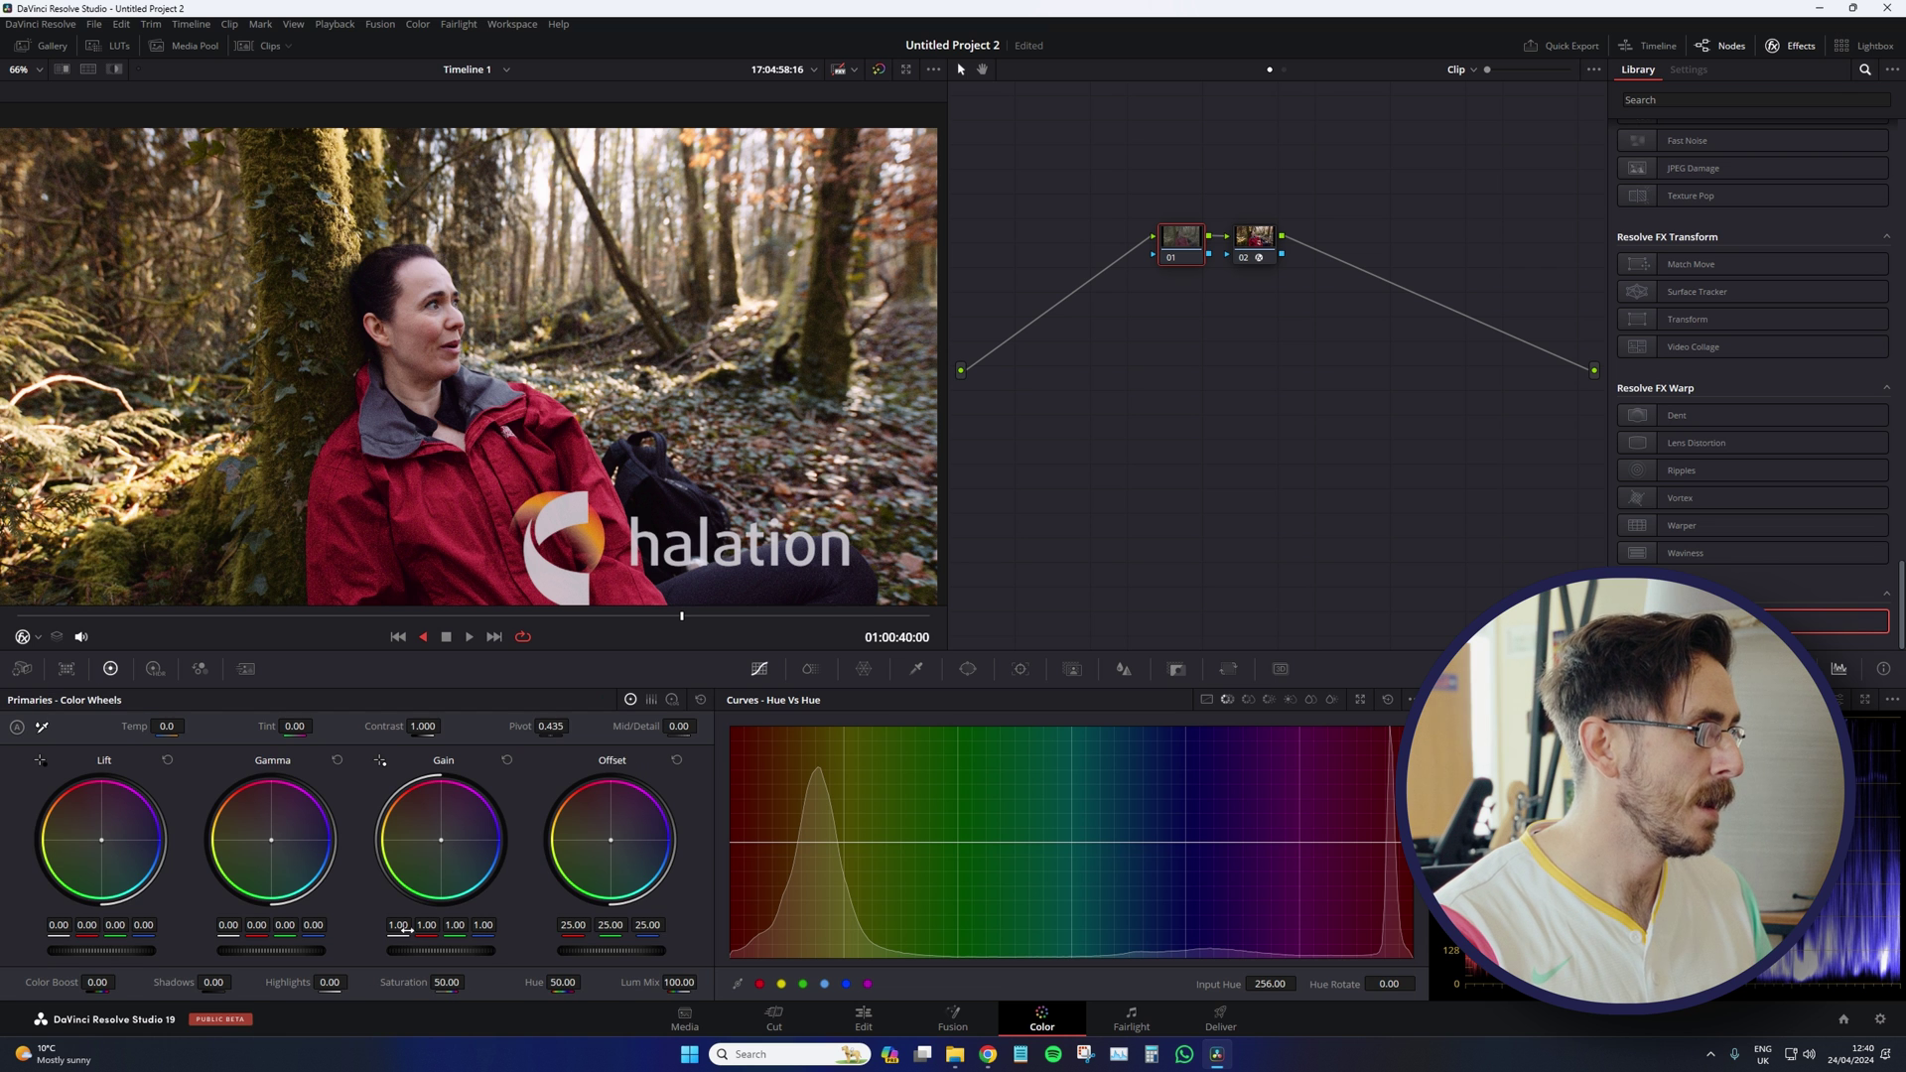
left_click_drag(405, 955, 437, 955)
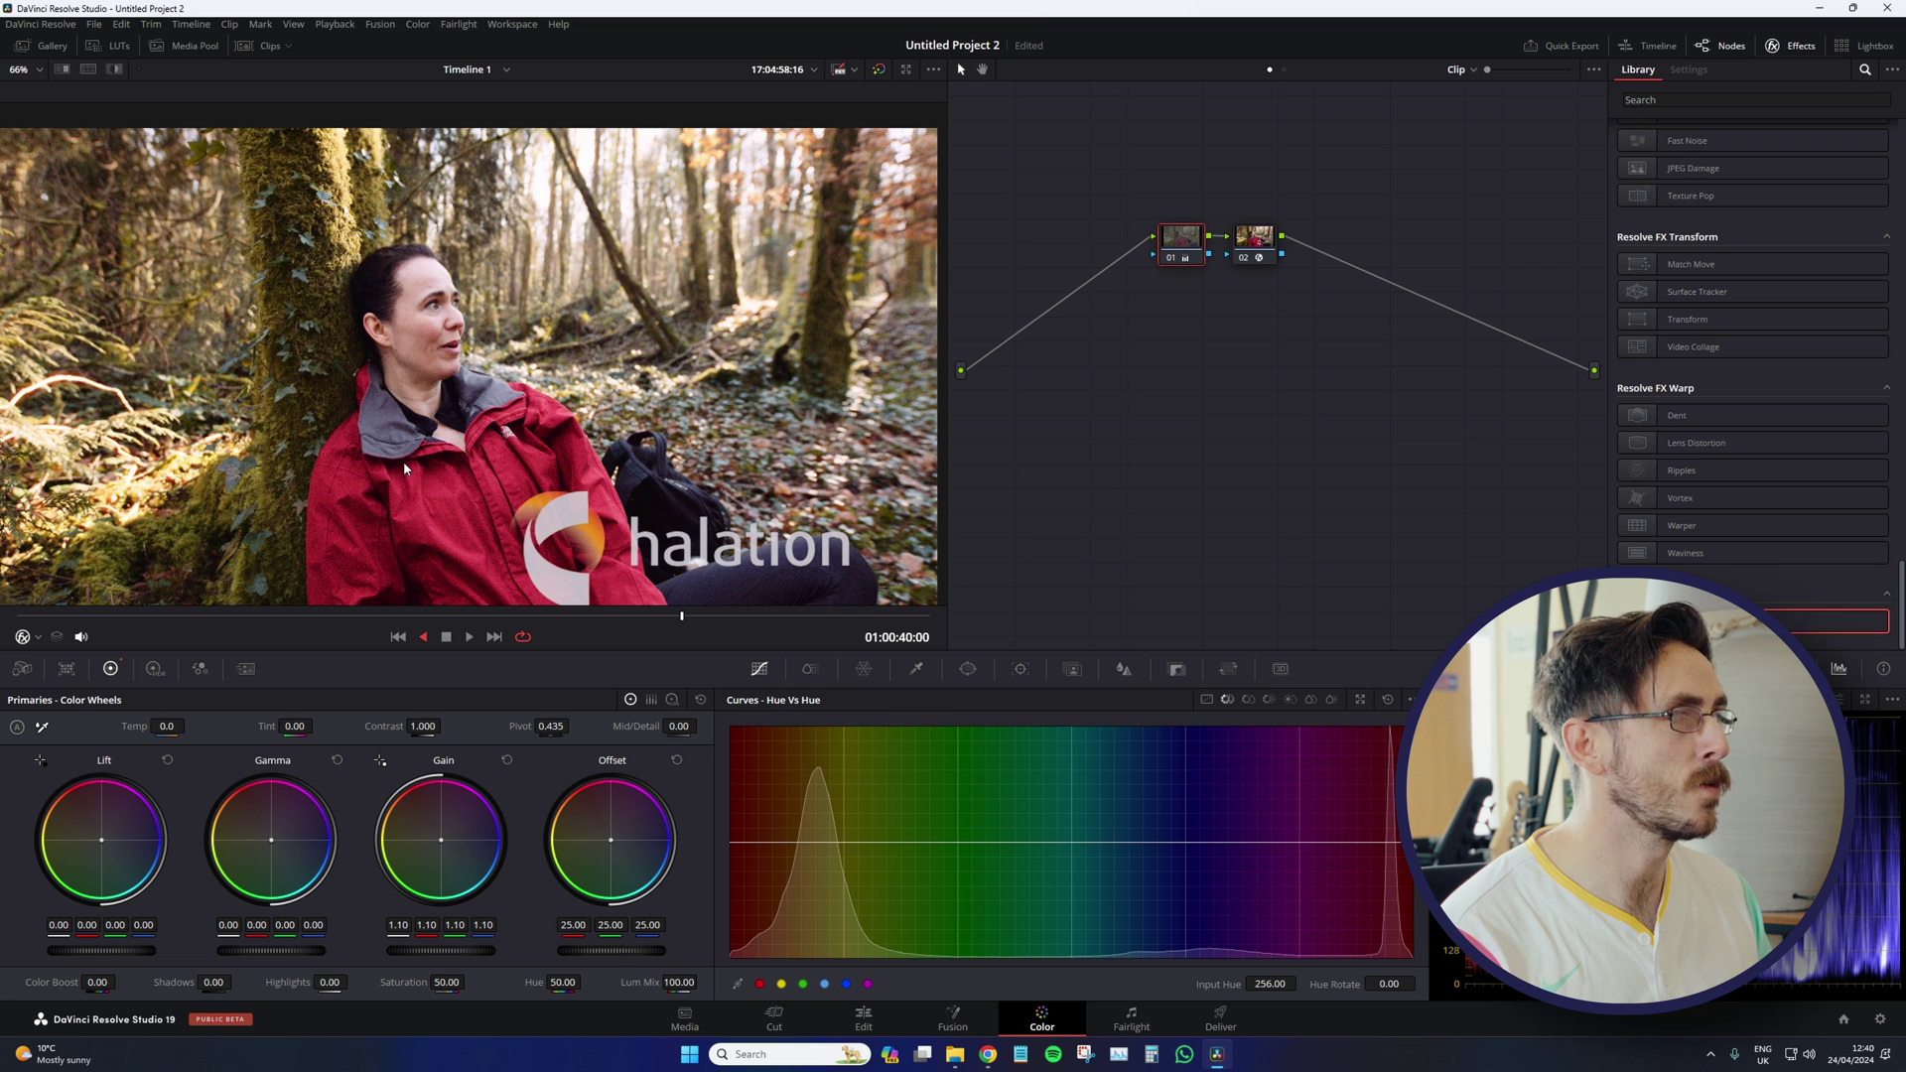
key("ctrl+z")
left_click(673, 699)
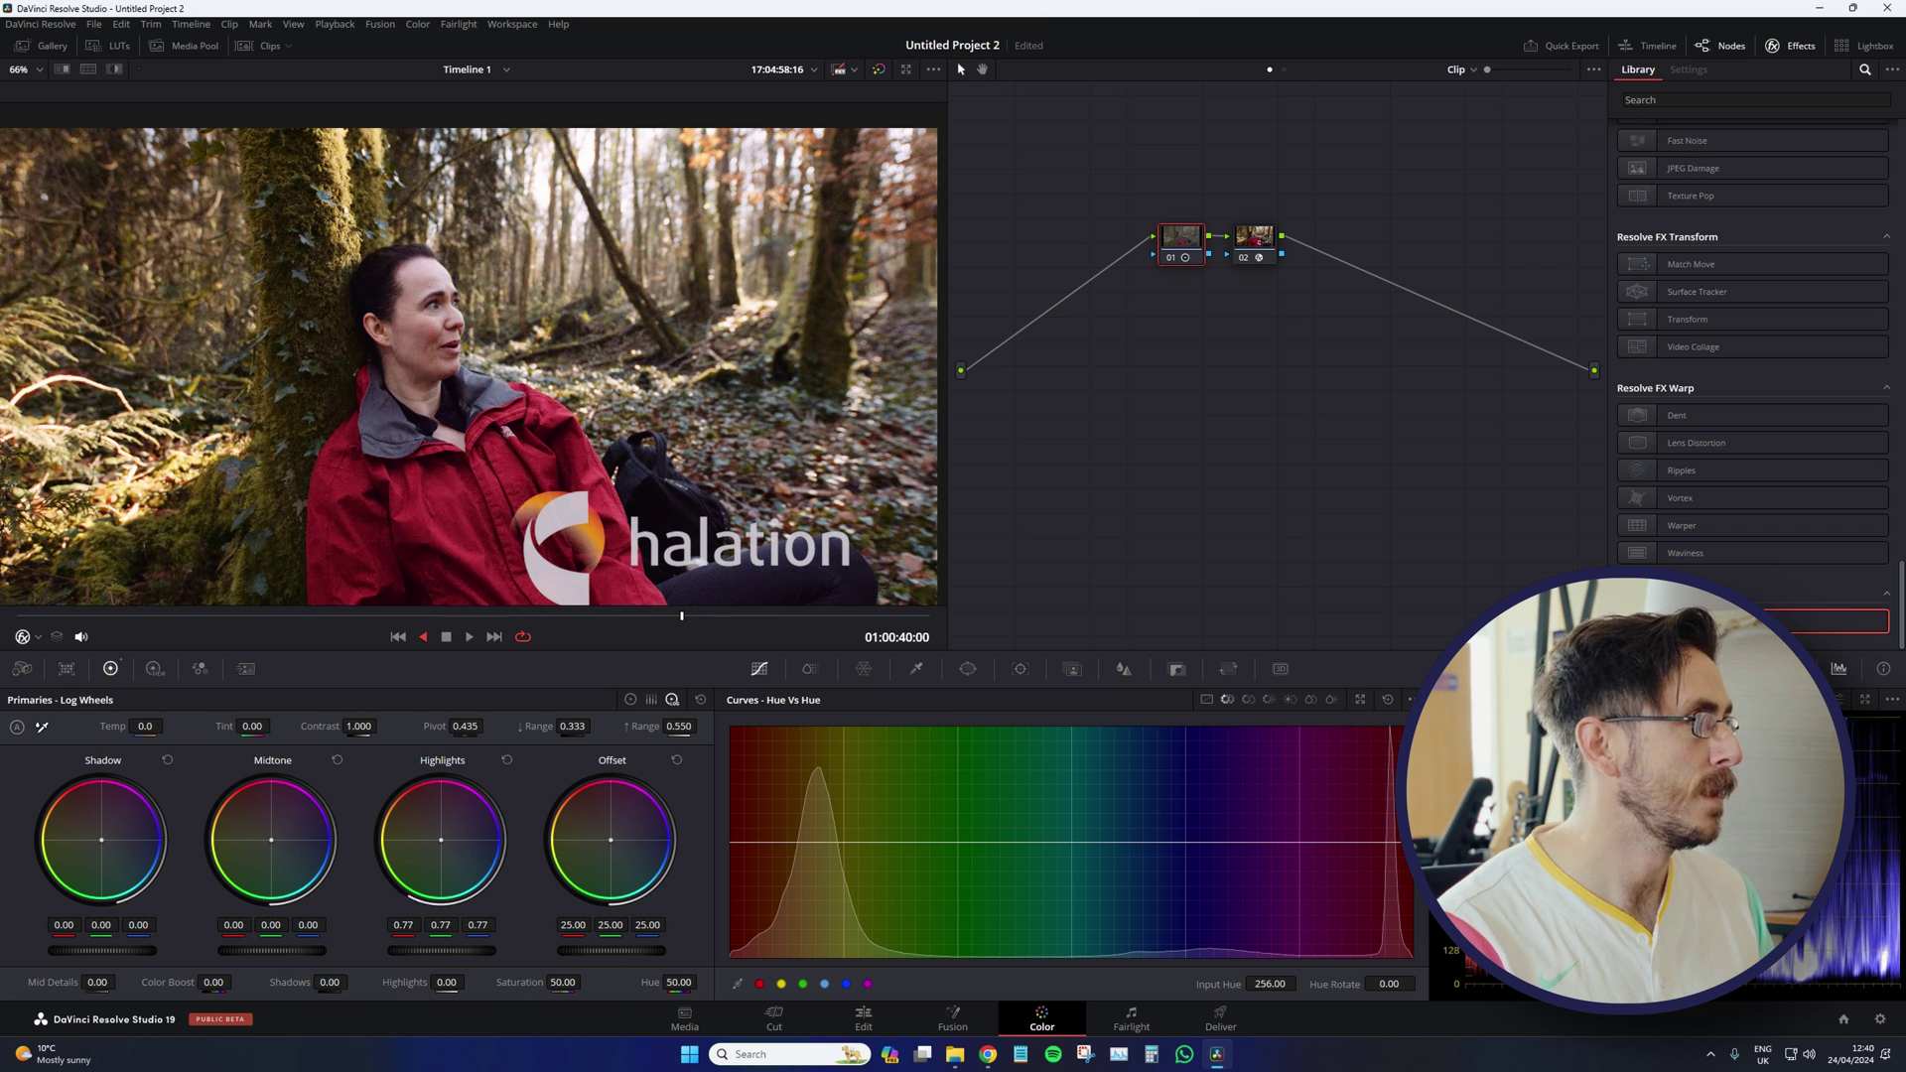
scroll(89, 384, "up", 6)
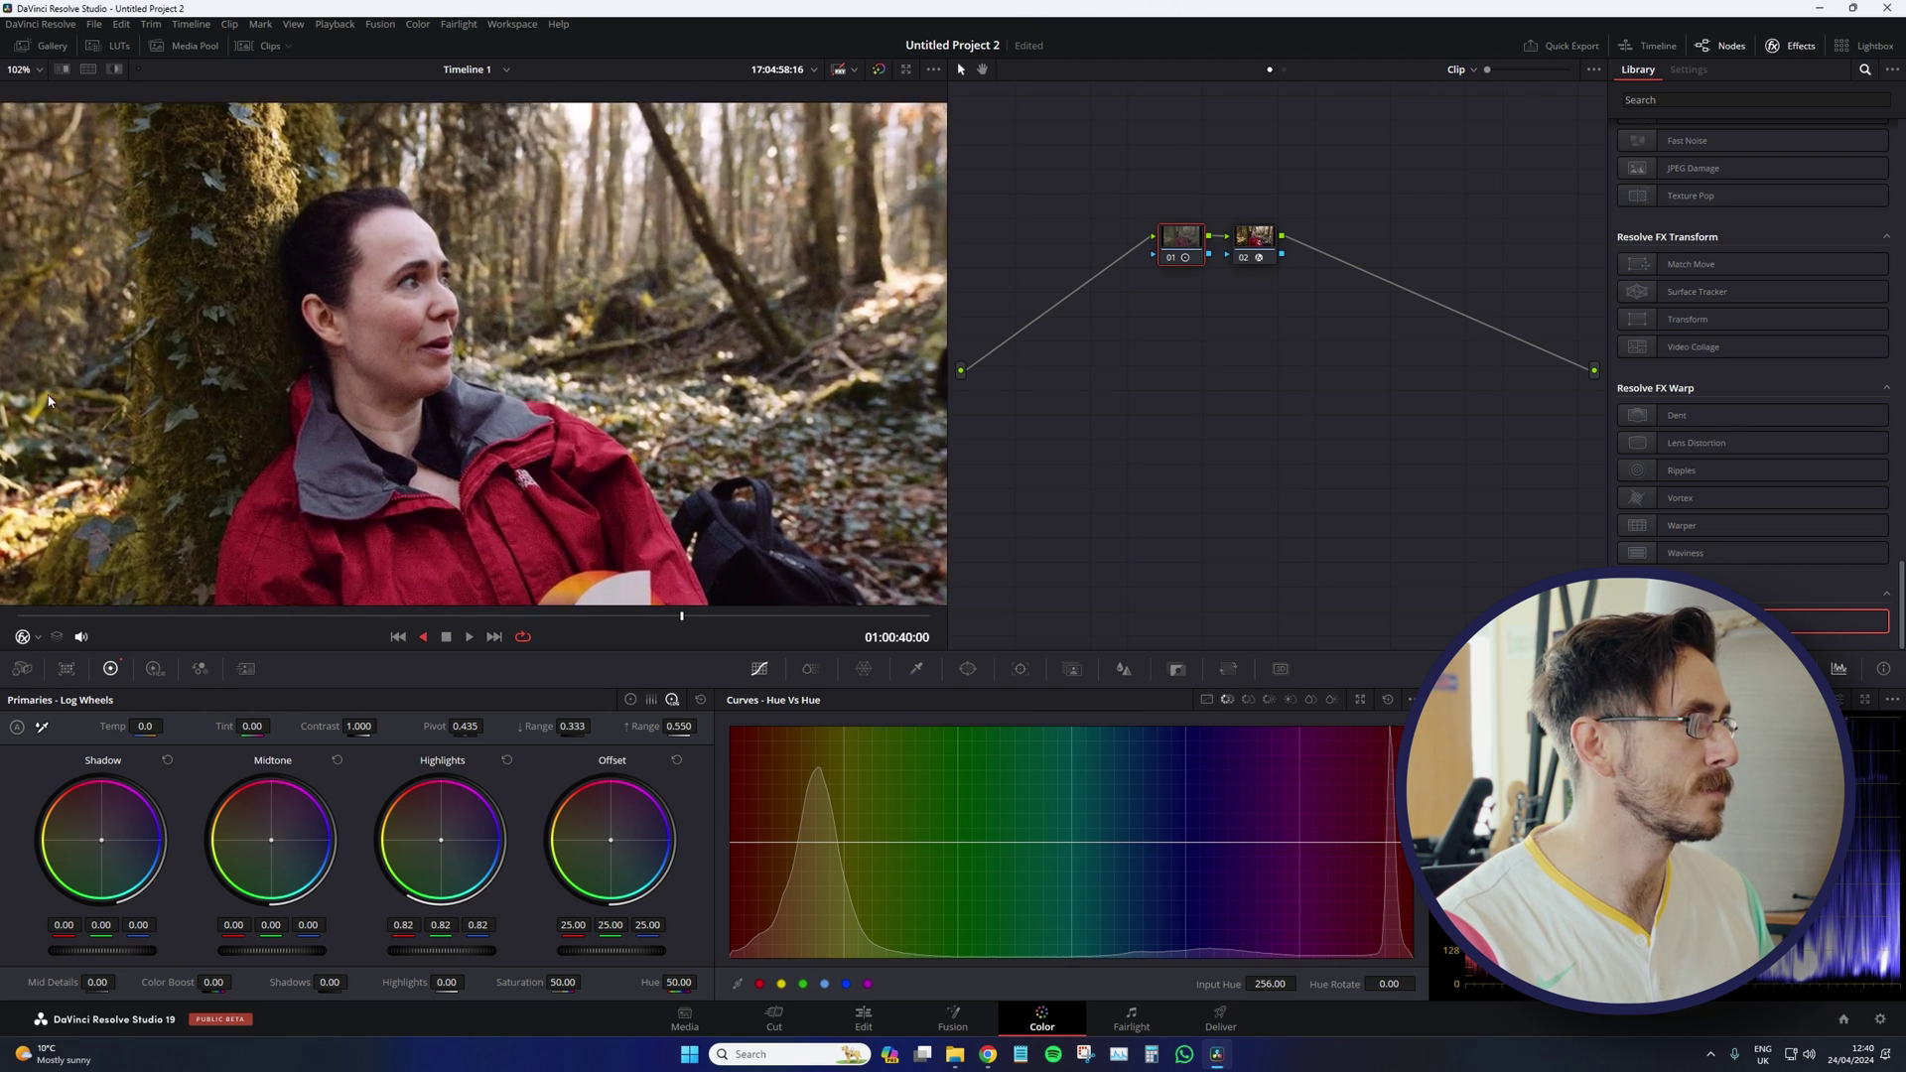
left_click_drag(442, 950, 526, 950)
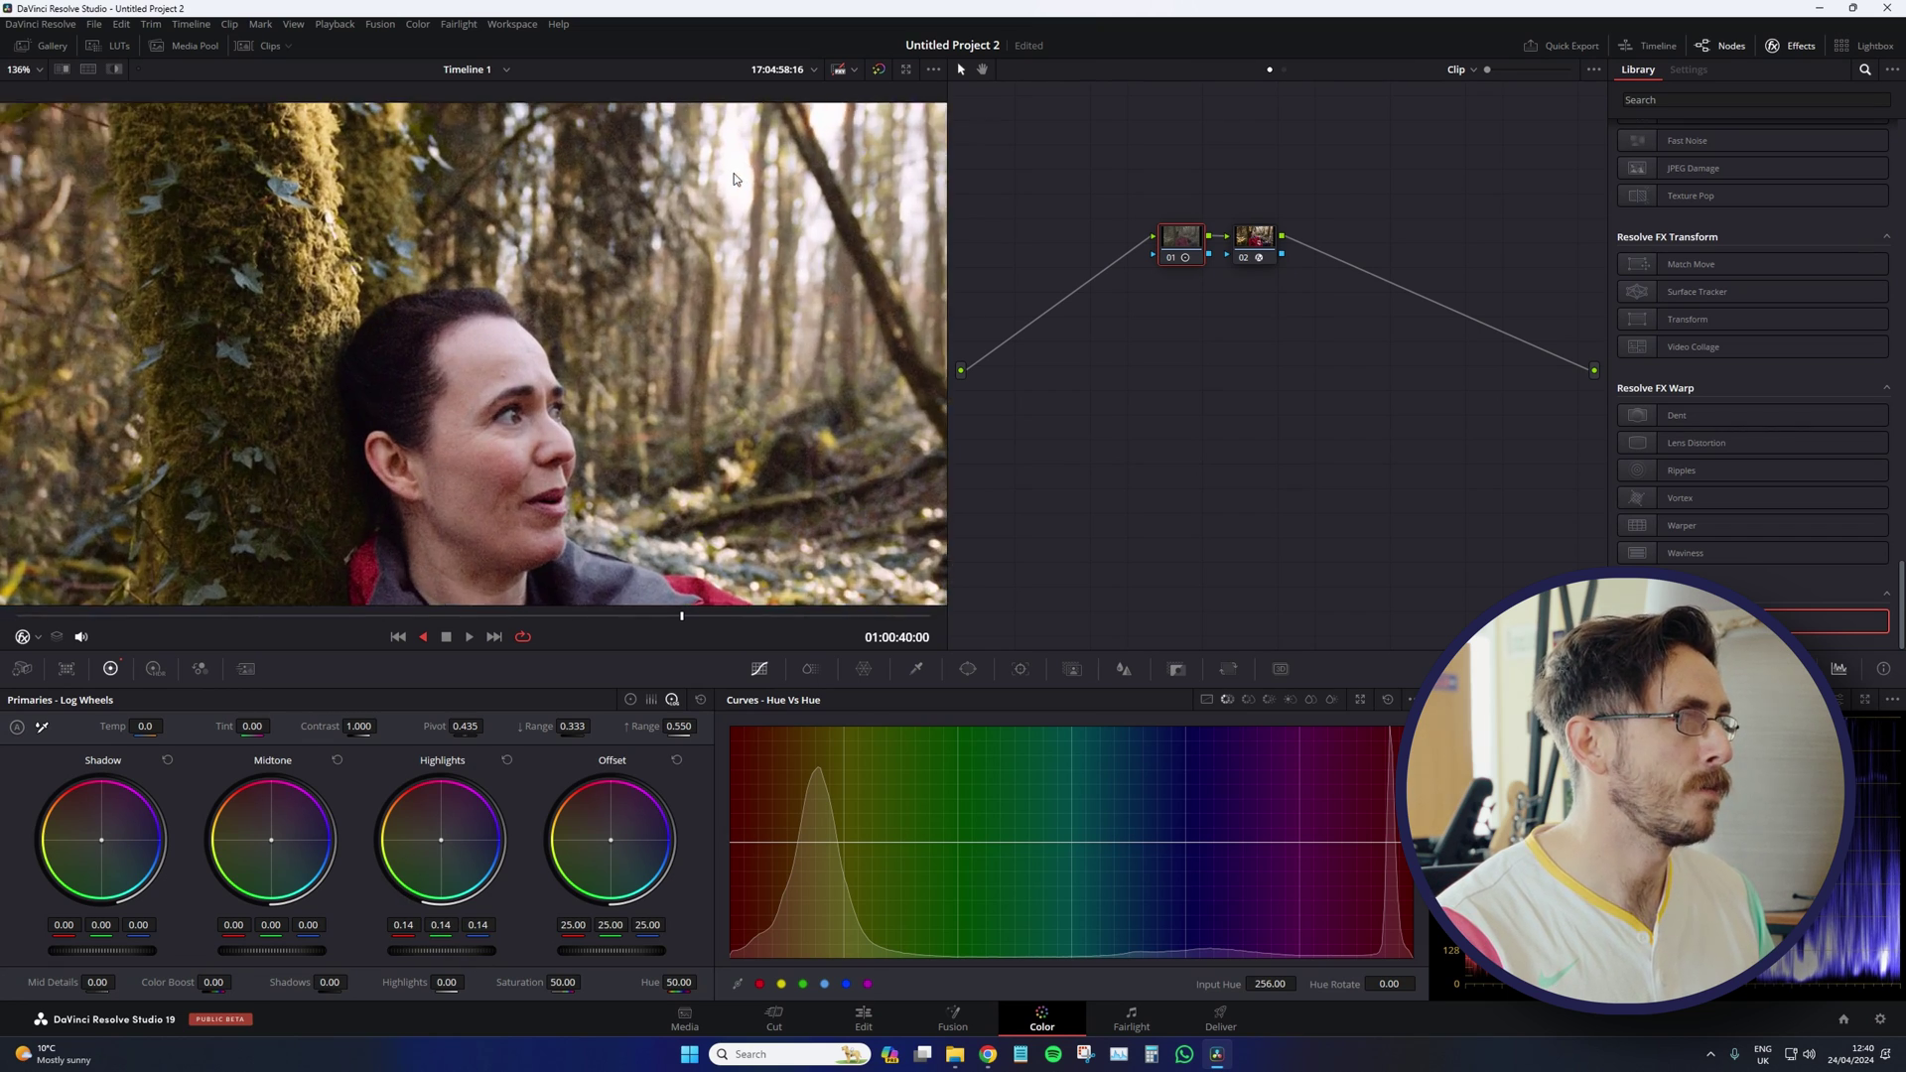
scroll(502, 325, "up", 2)
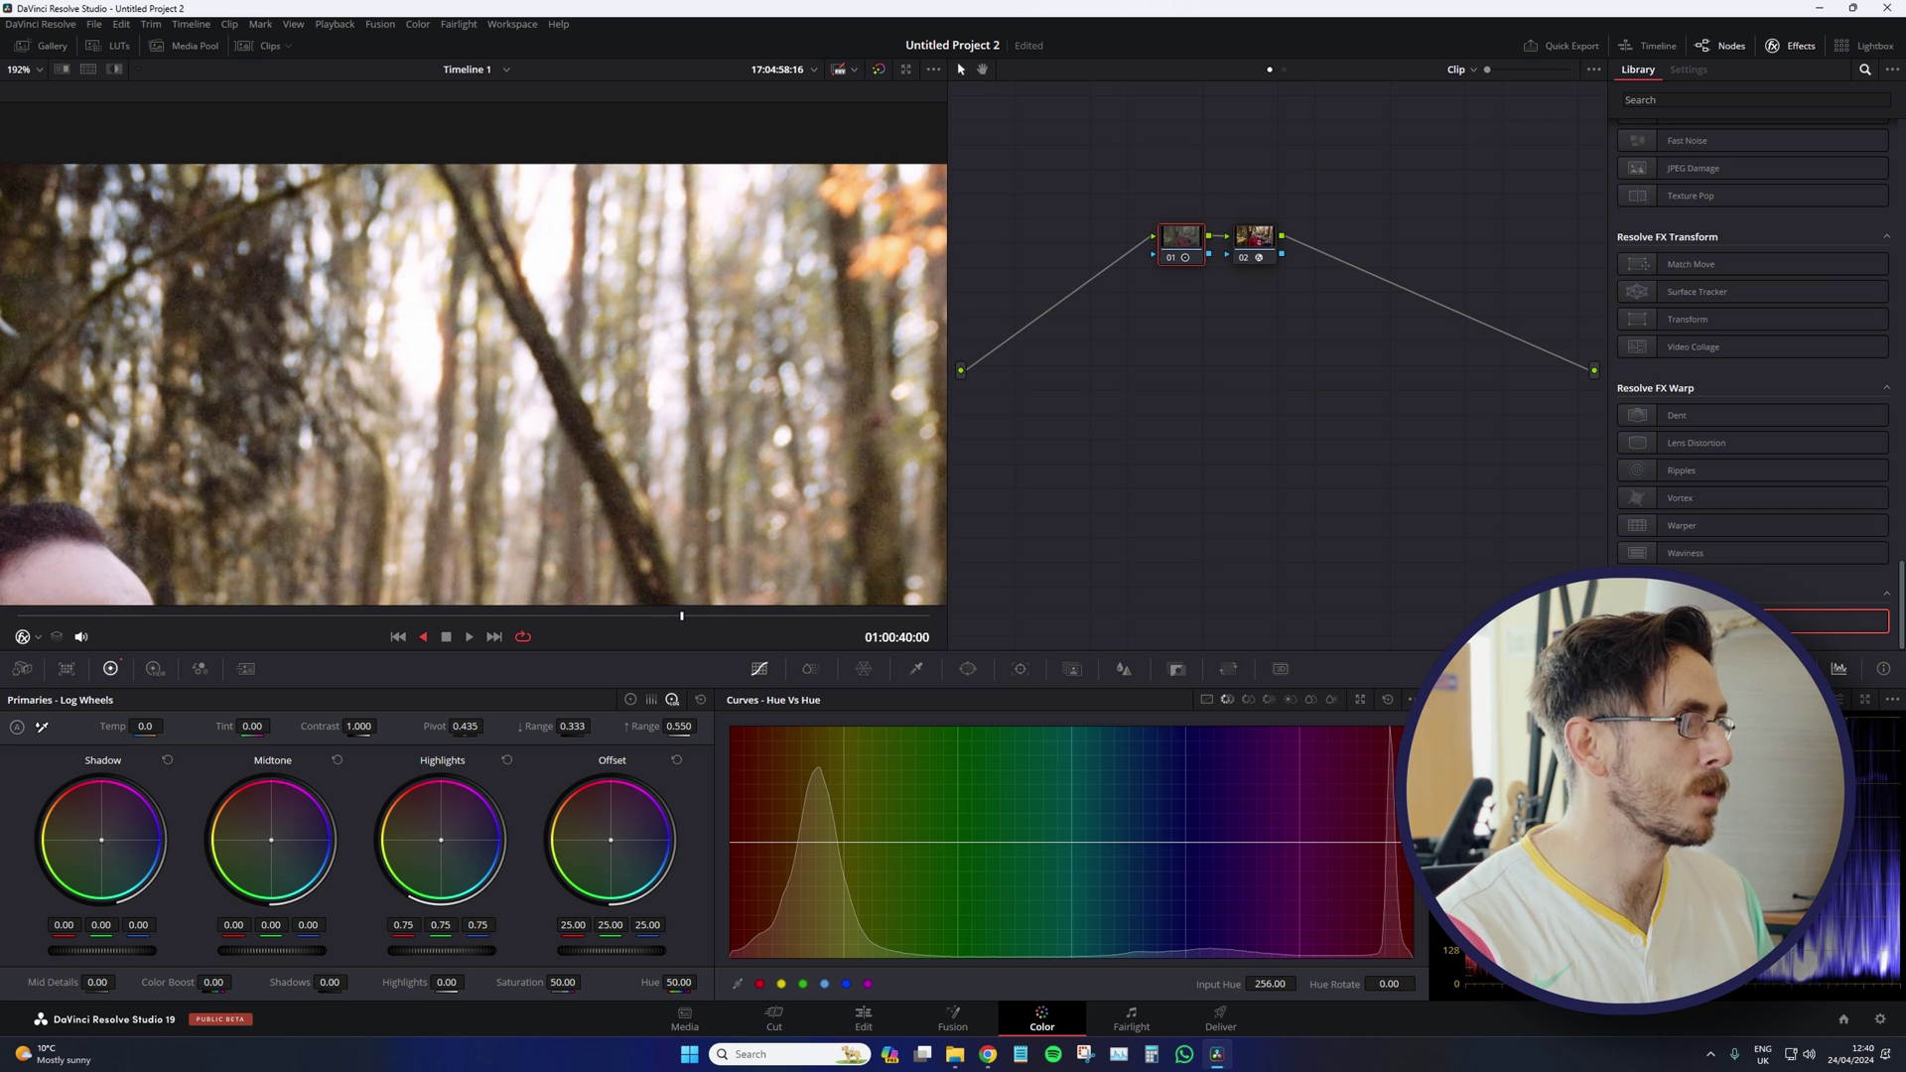
left_click(506, 759)
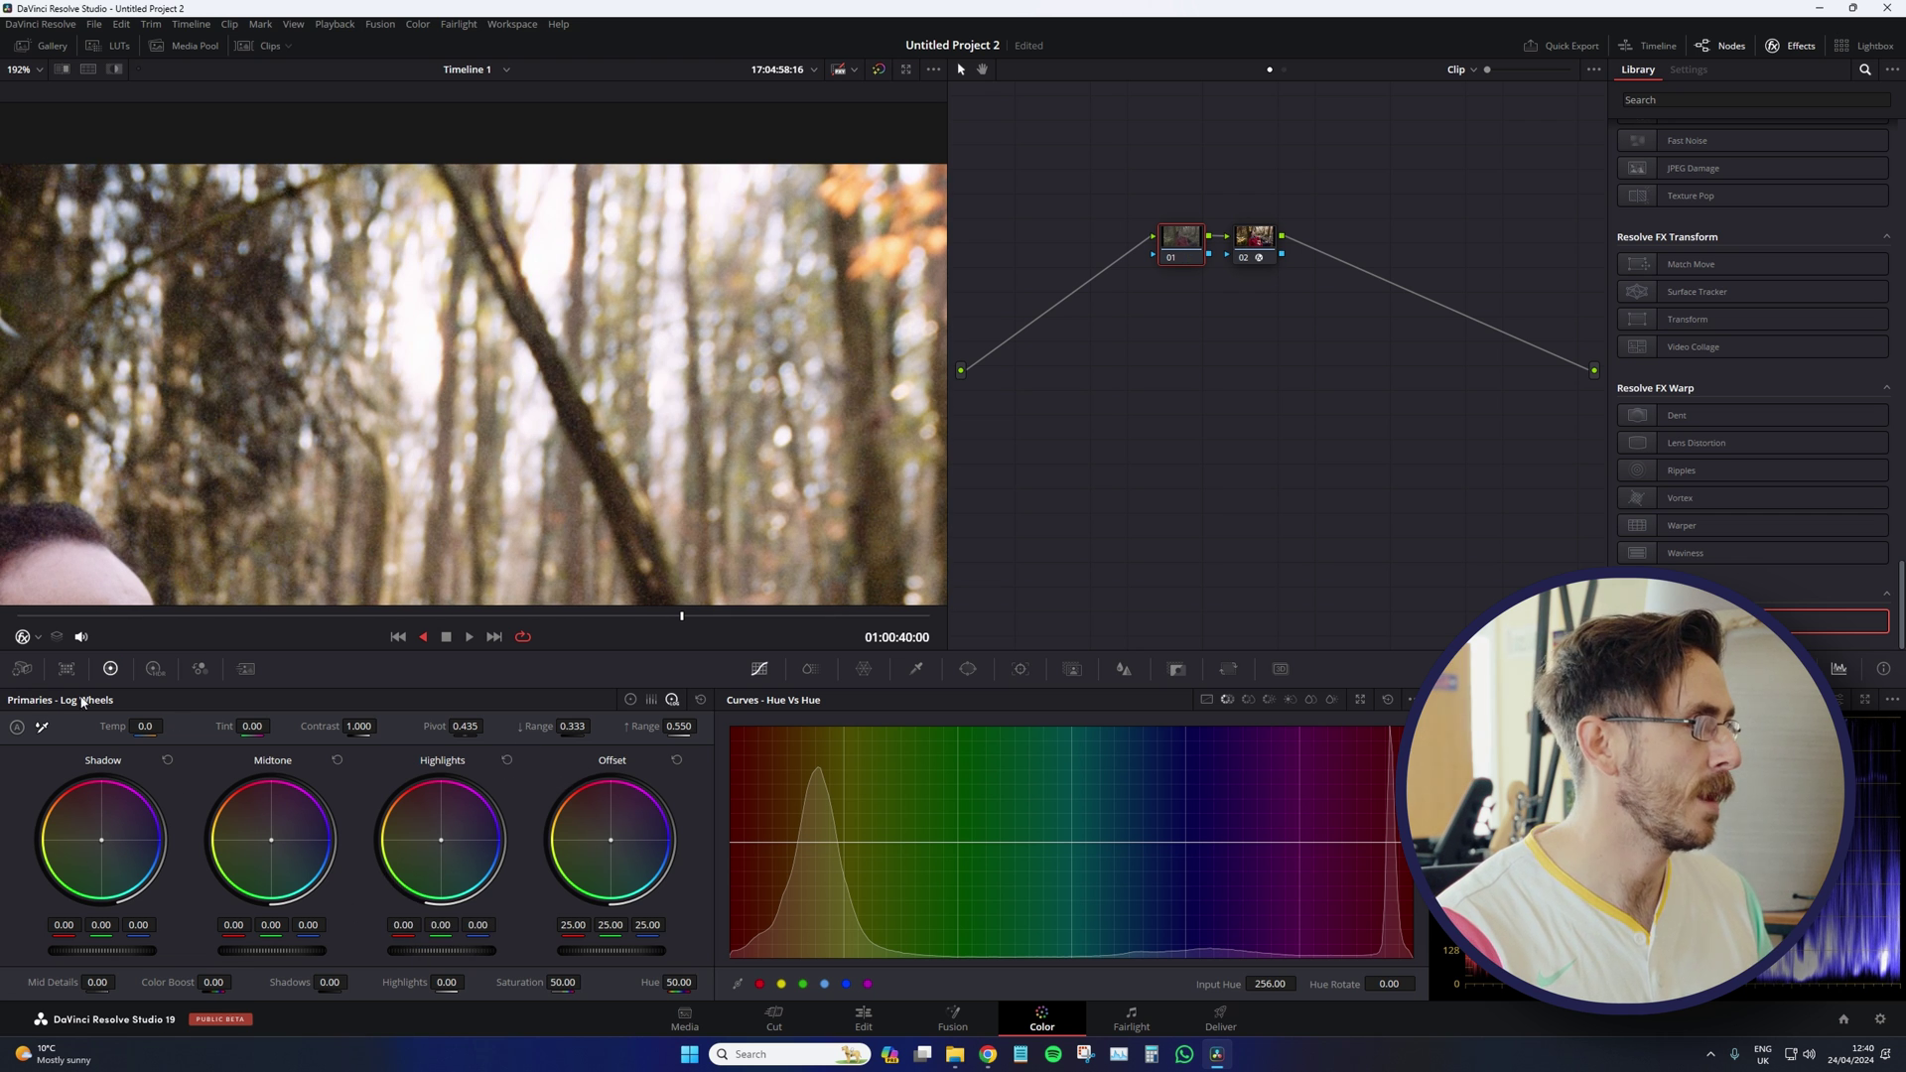
scroll(480, 385, "down", 5)
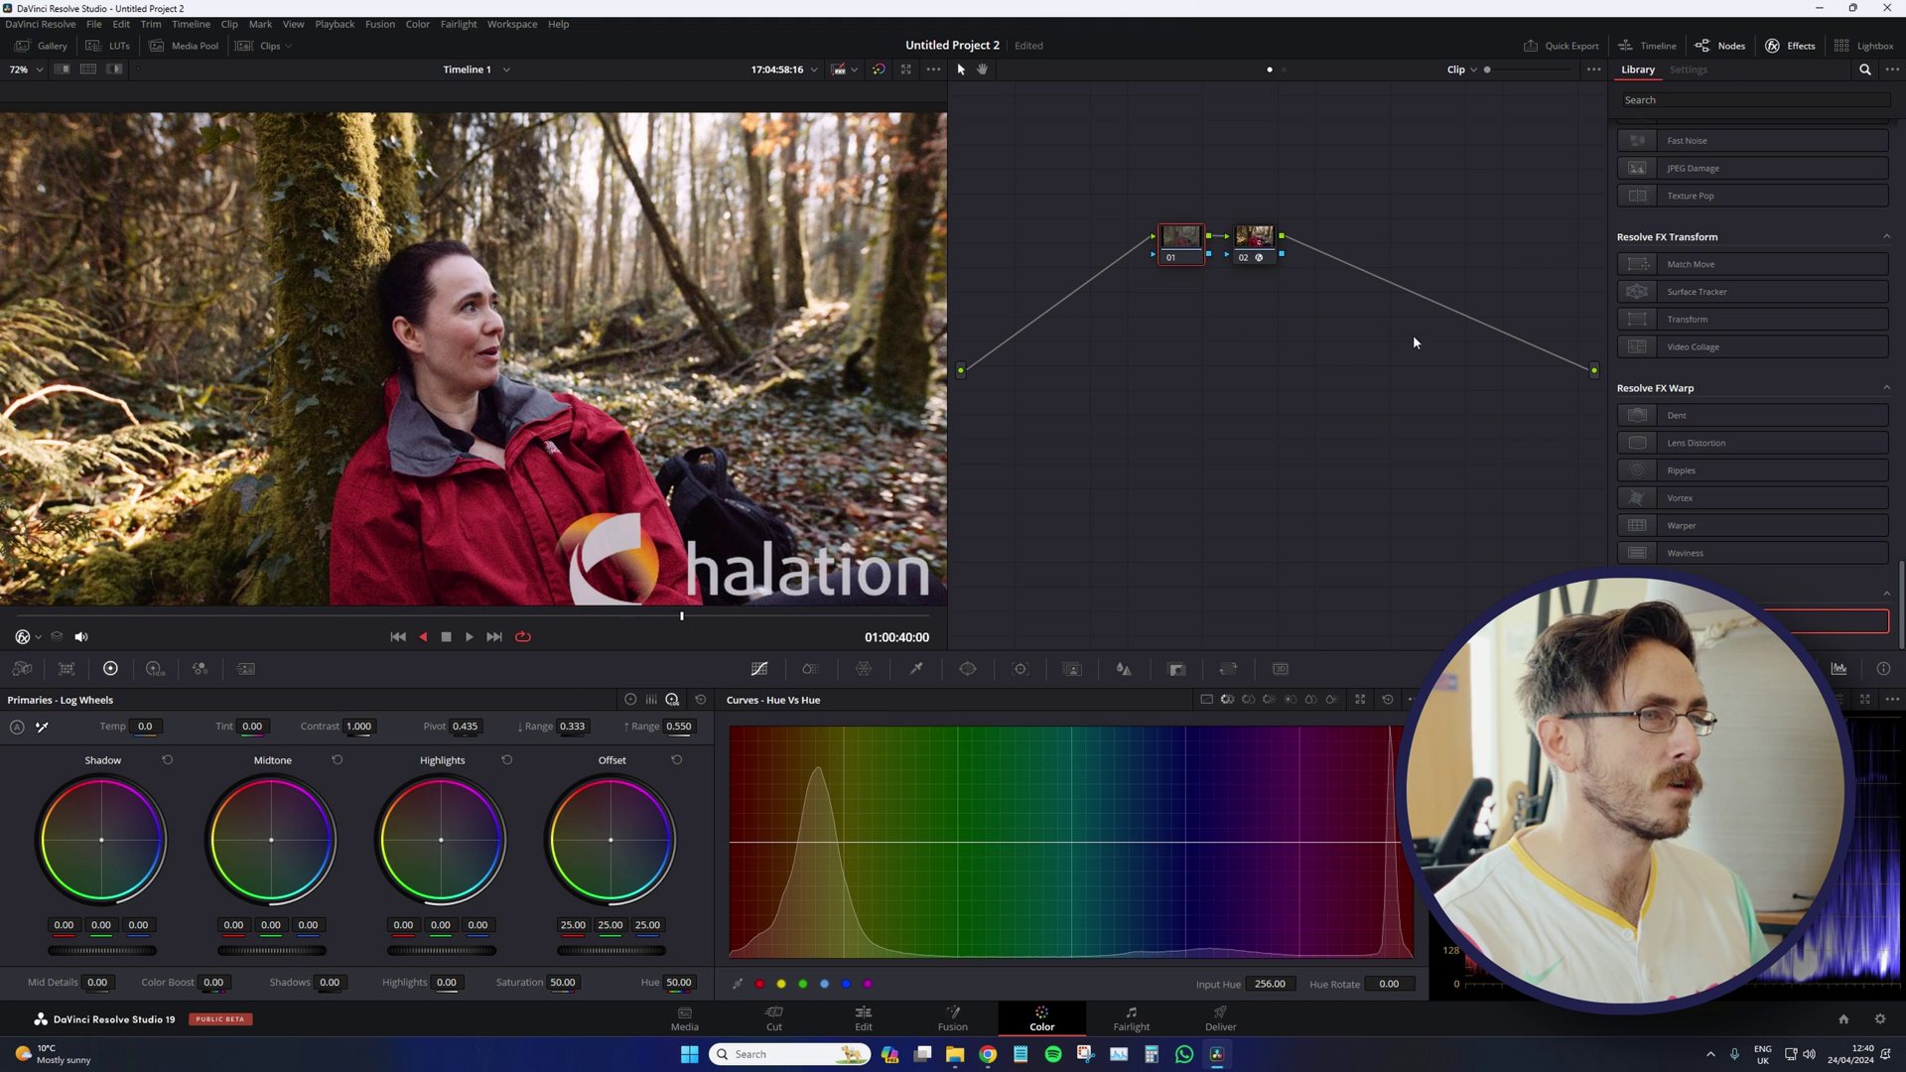
left_click(1248, 239)
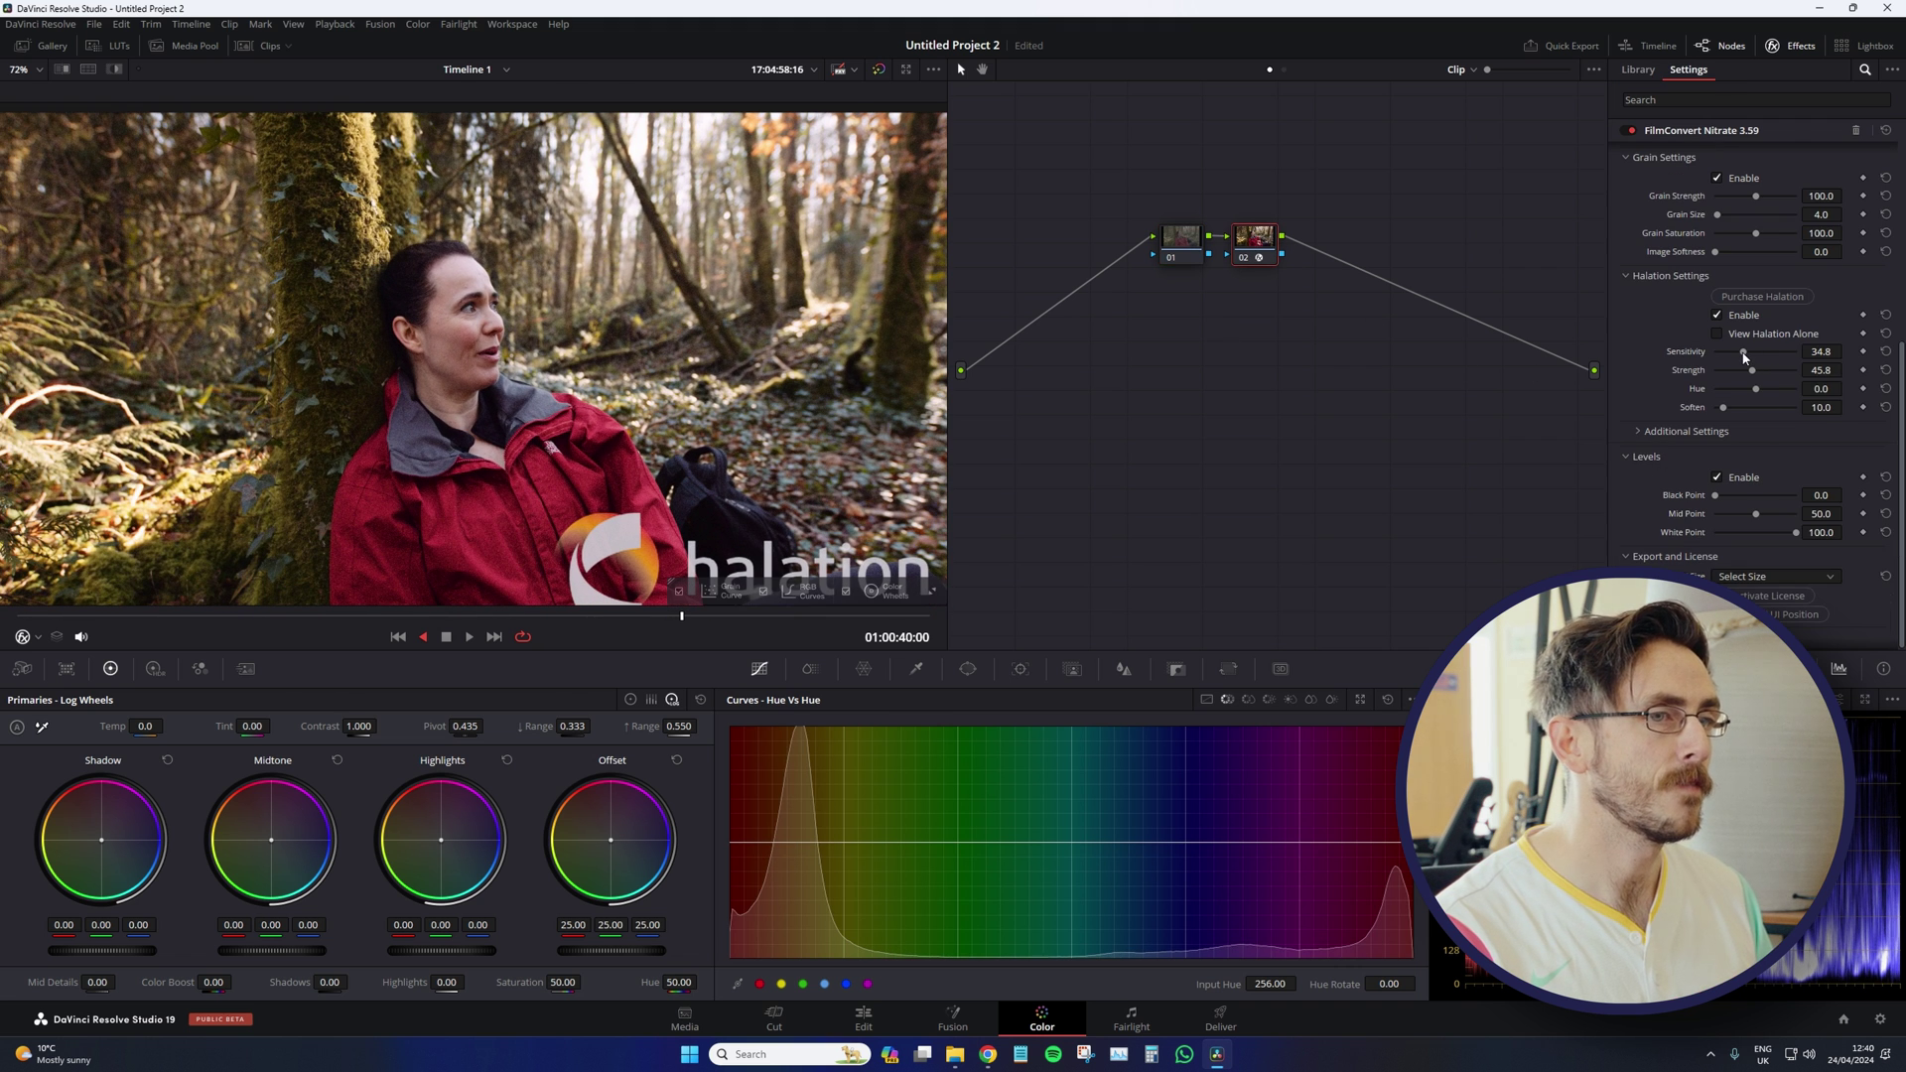
left_click_drag(1761, 355, 1776, 356)
left_click(1888, 356)
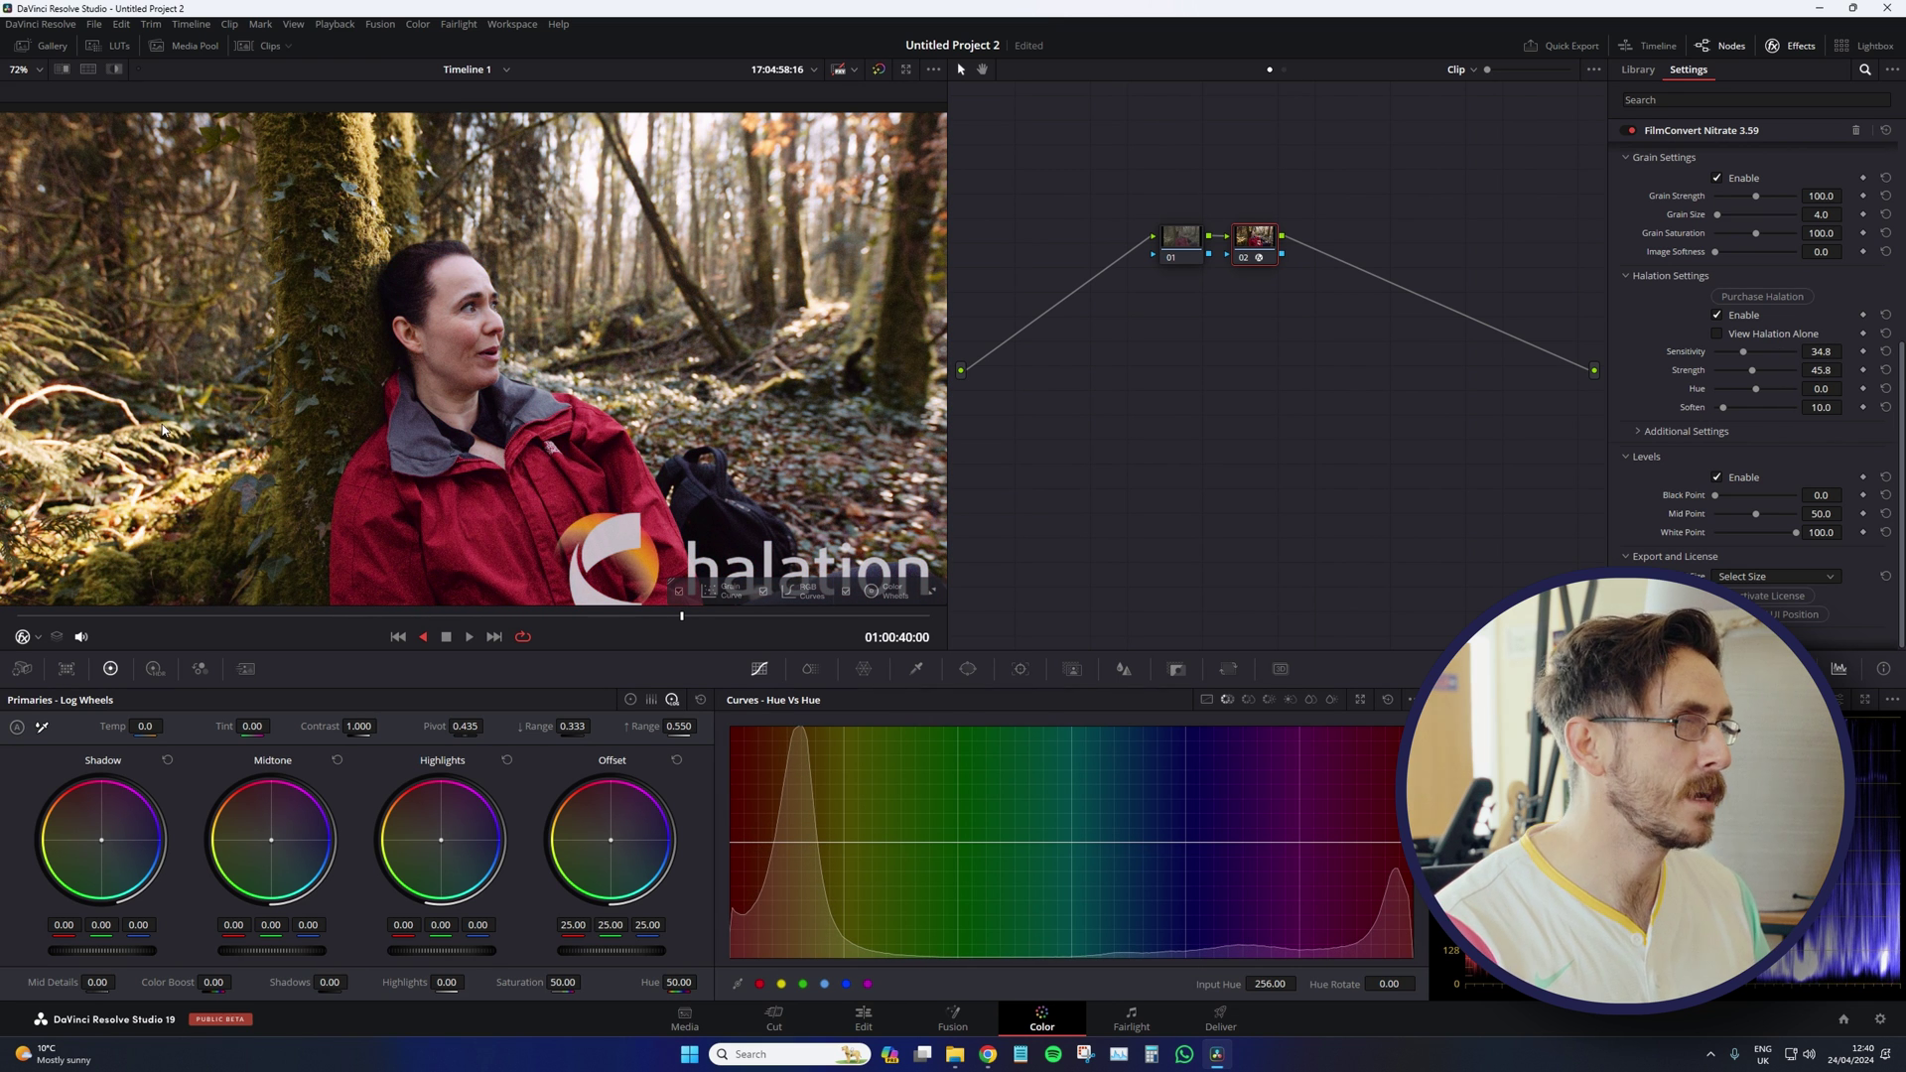
scroll(169, 431, "up", 4)
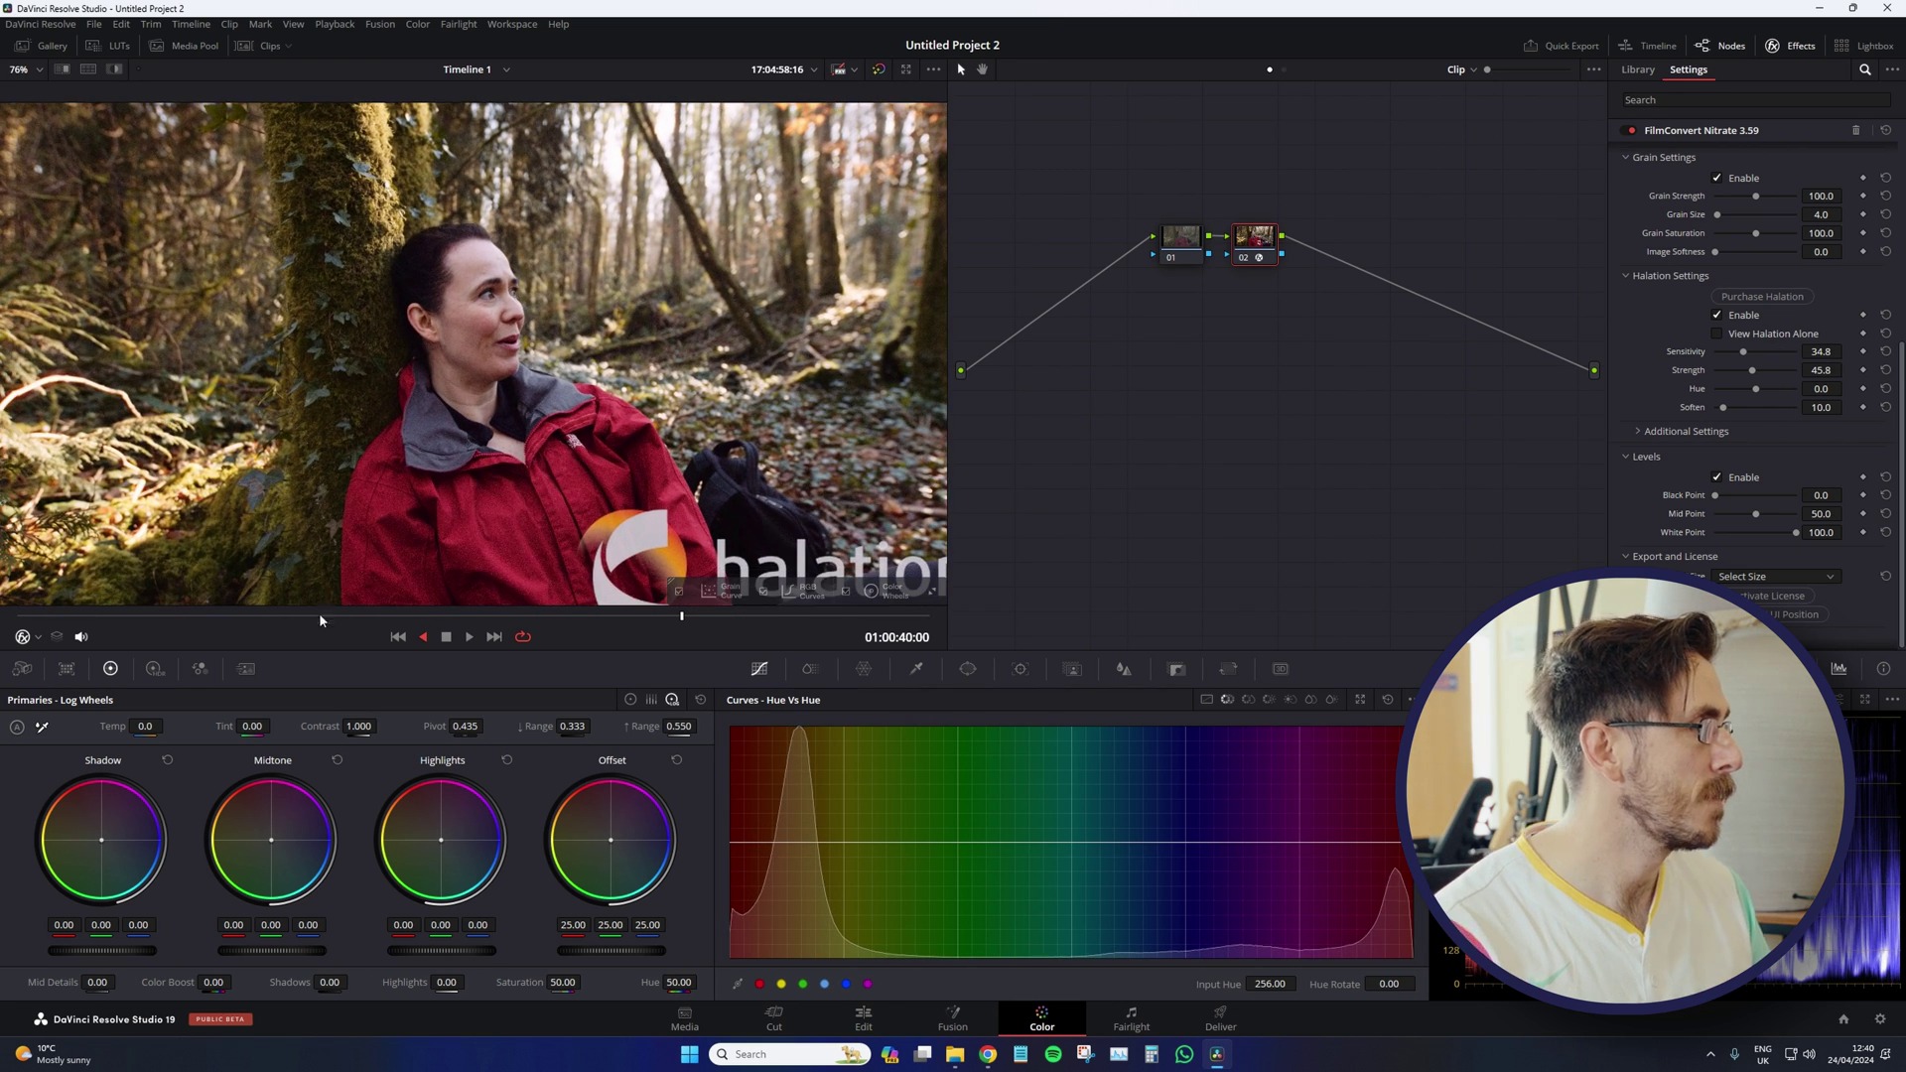
left_click_drag(319, 623, 369, 622)
scroll(434, 295, "down", 3)
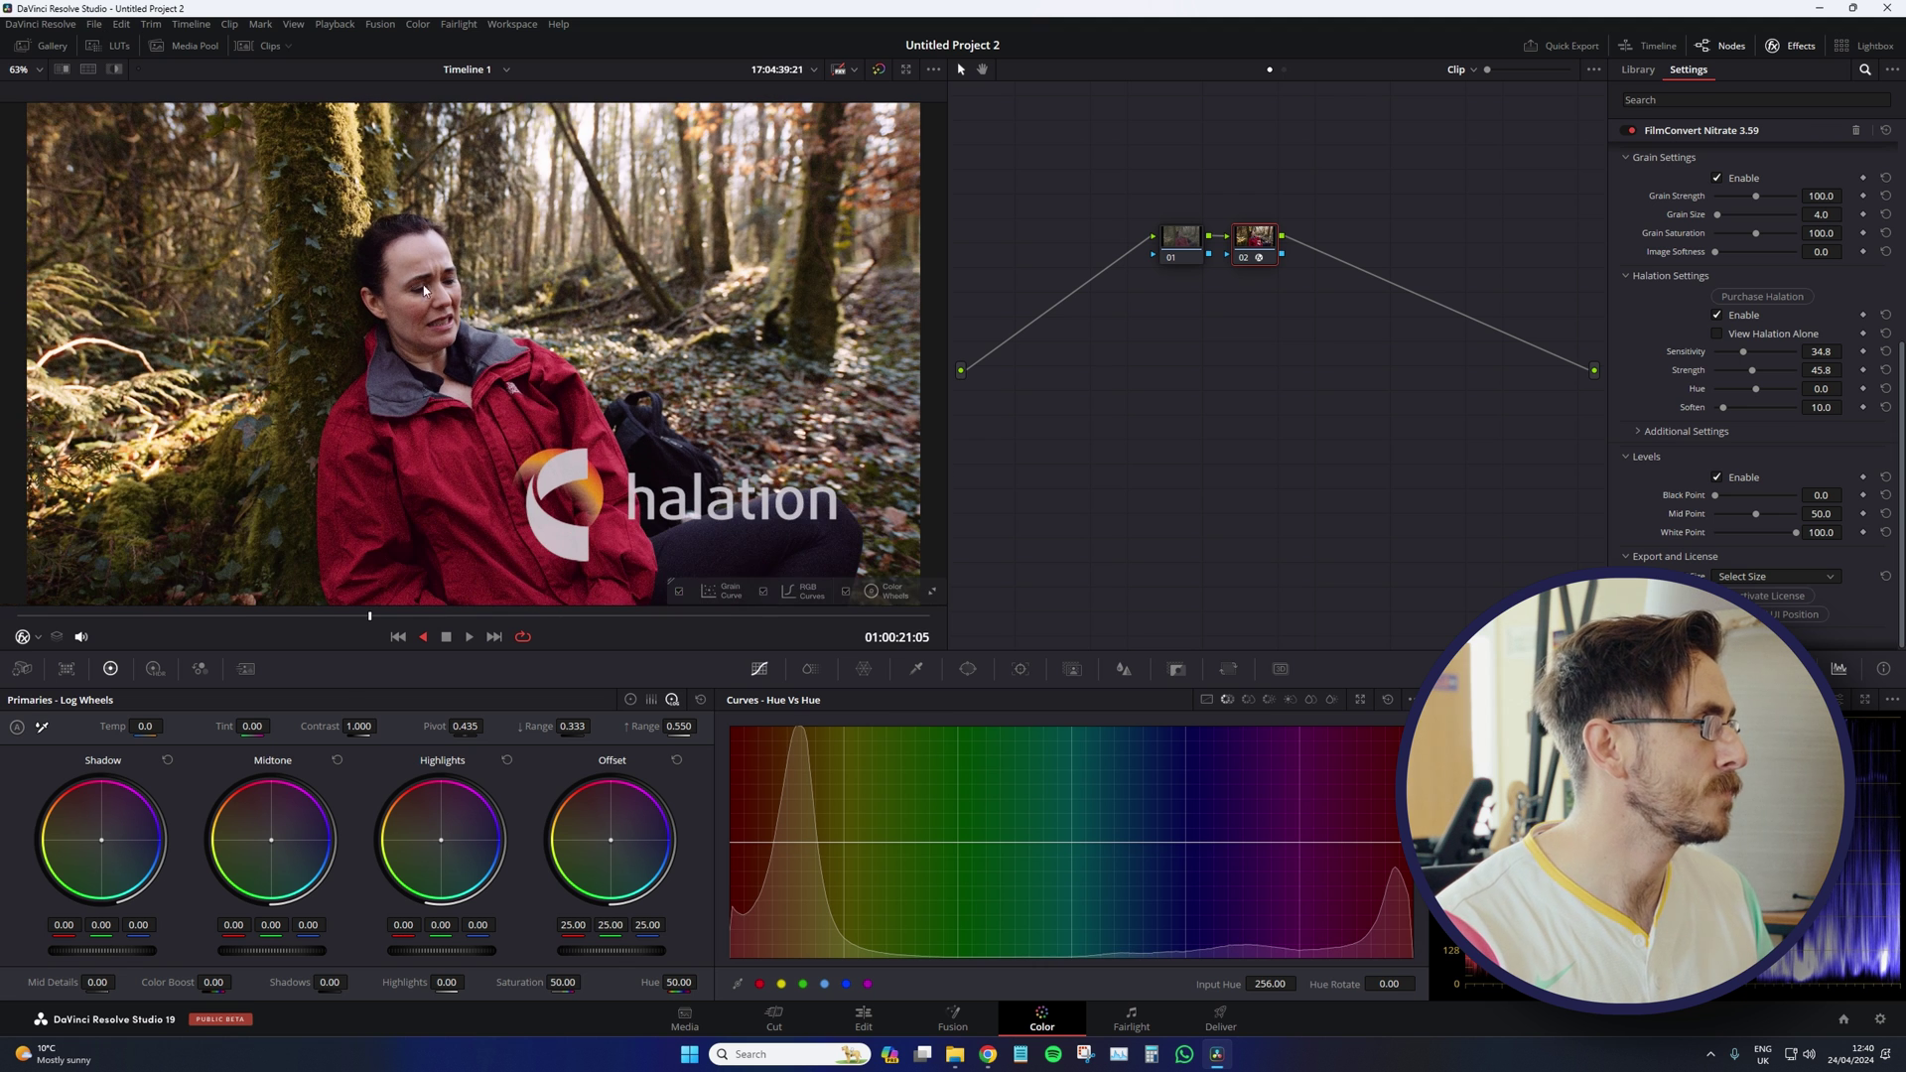
left_click_drag(561, 614, 604, 617)
scroll(431, 298, "up", 5)
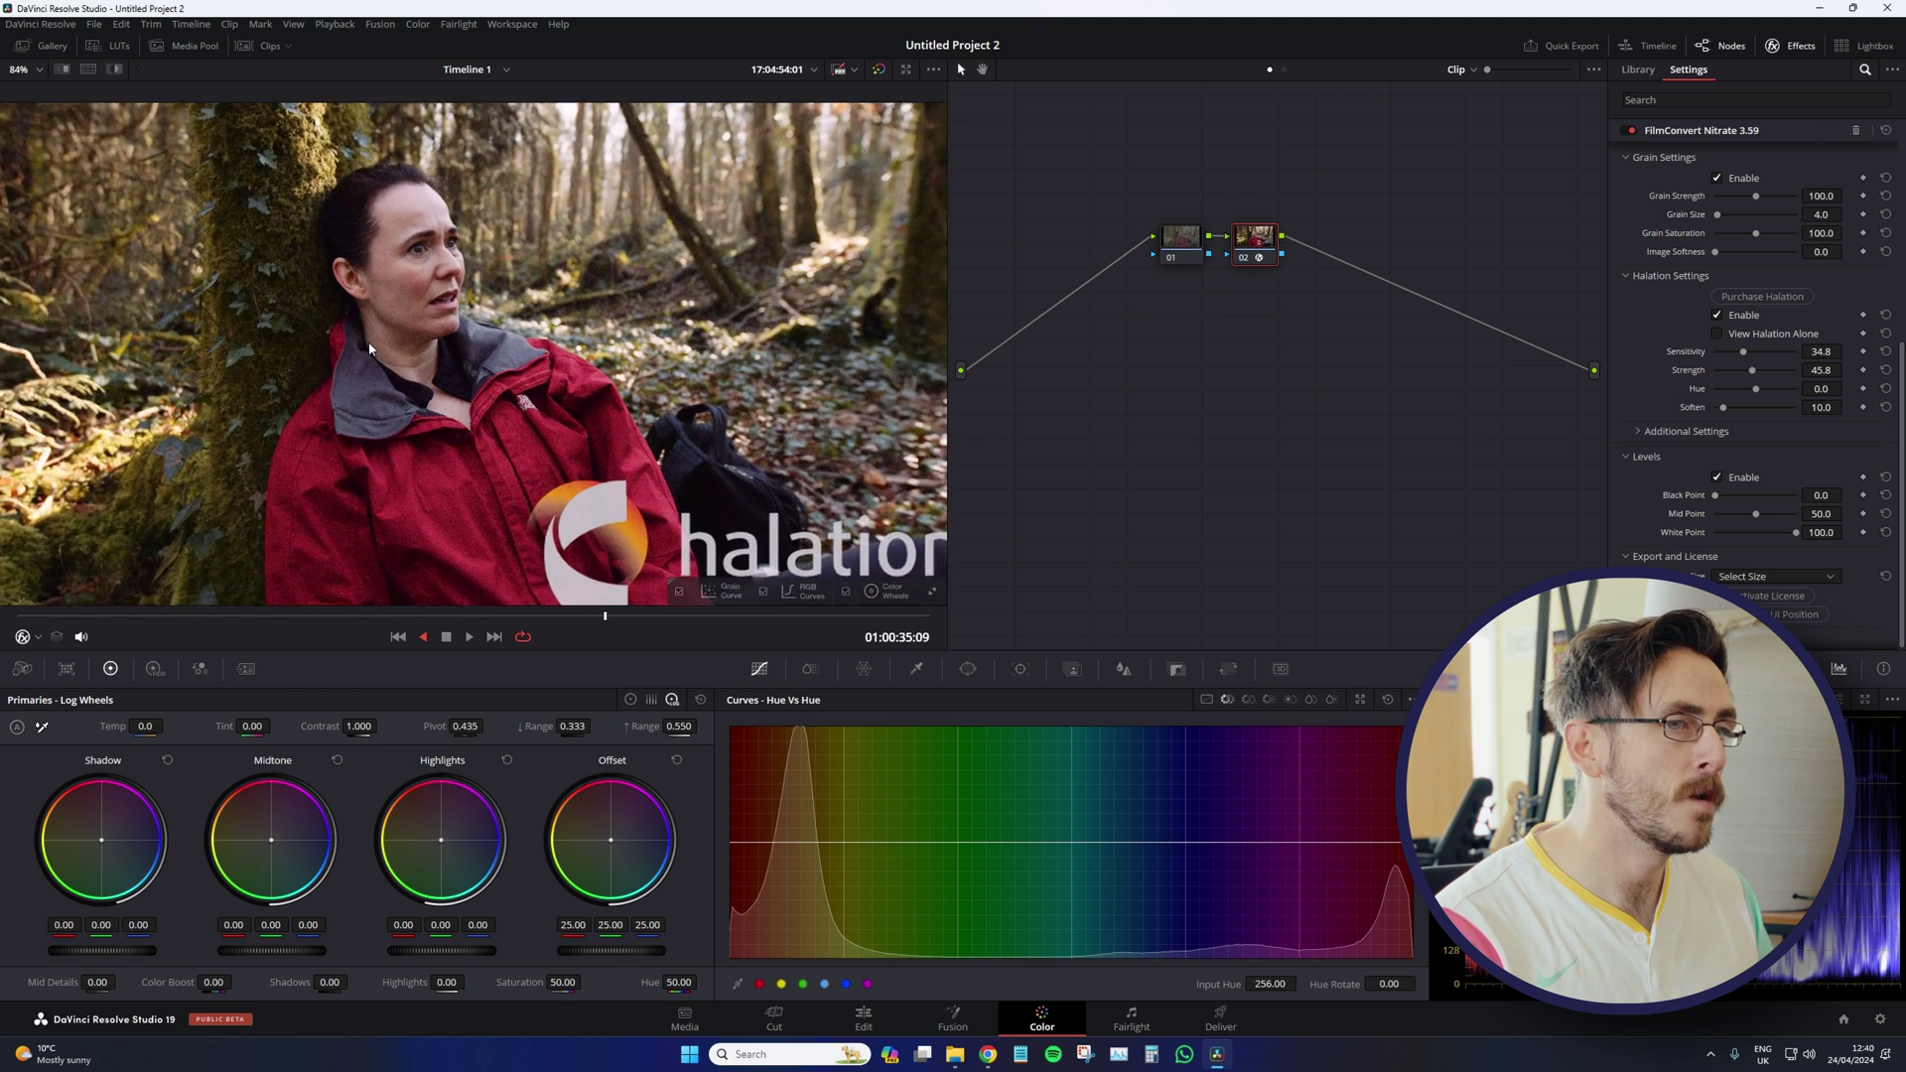
scroll(1668, 489, "down", 1)
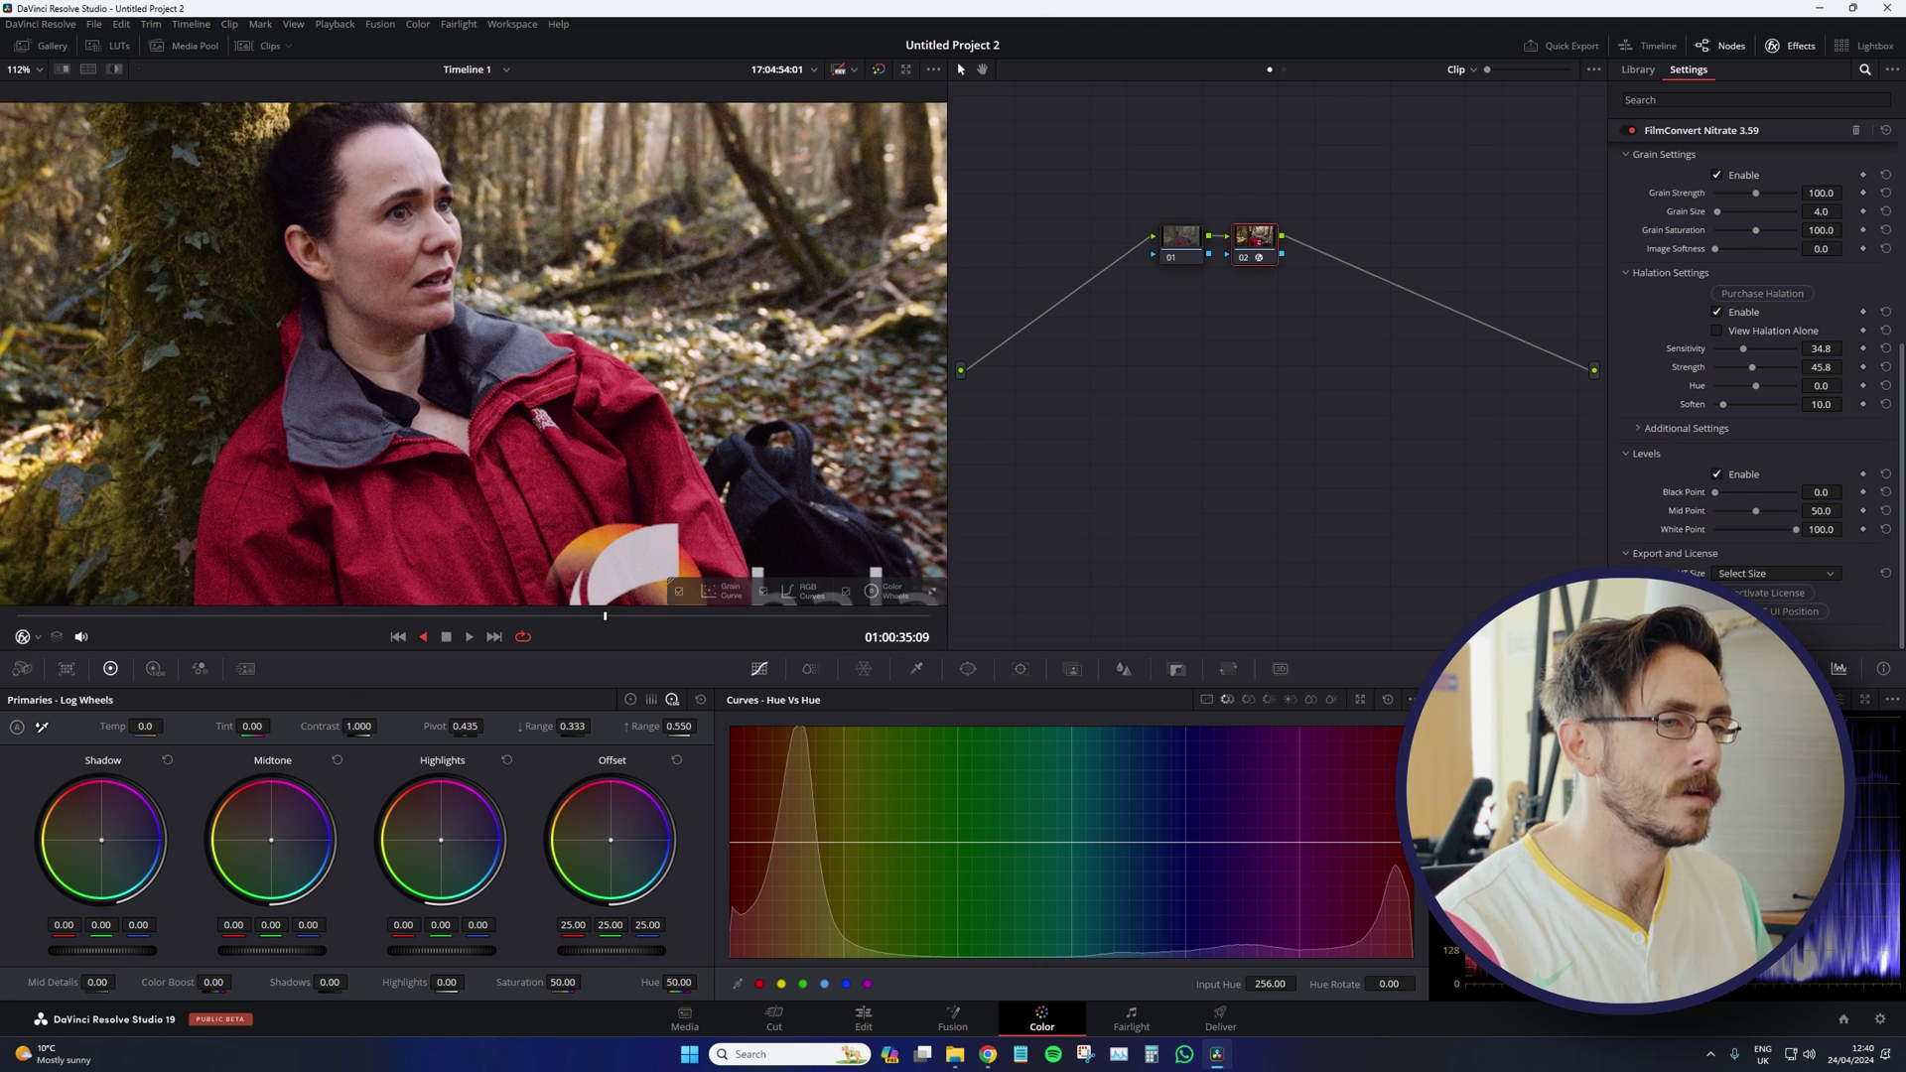
scroll(1655, 480, "up", 3)
scroll(553, 270, "up", 4)
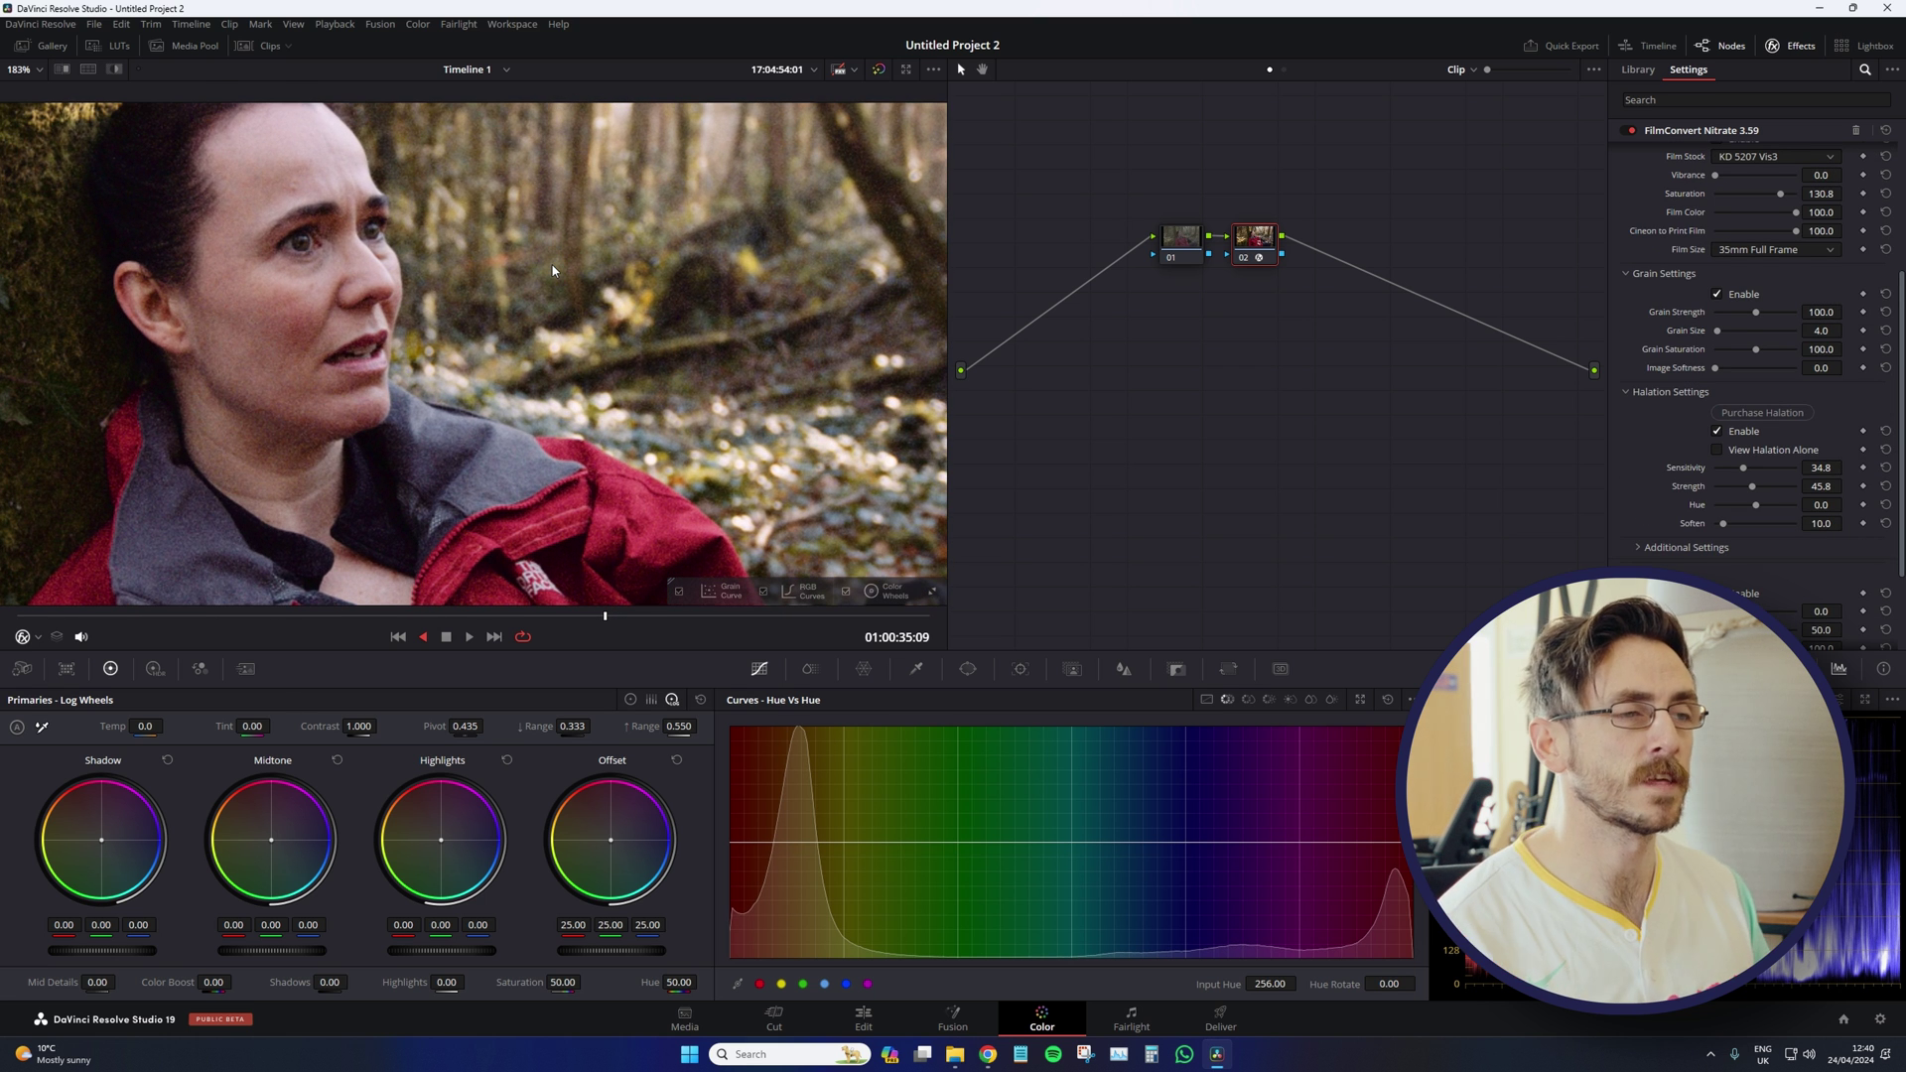
scroll(663, 268, "down", 2)
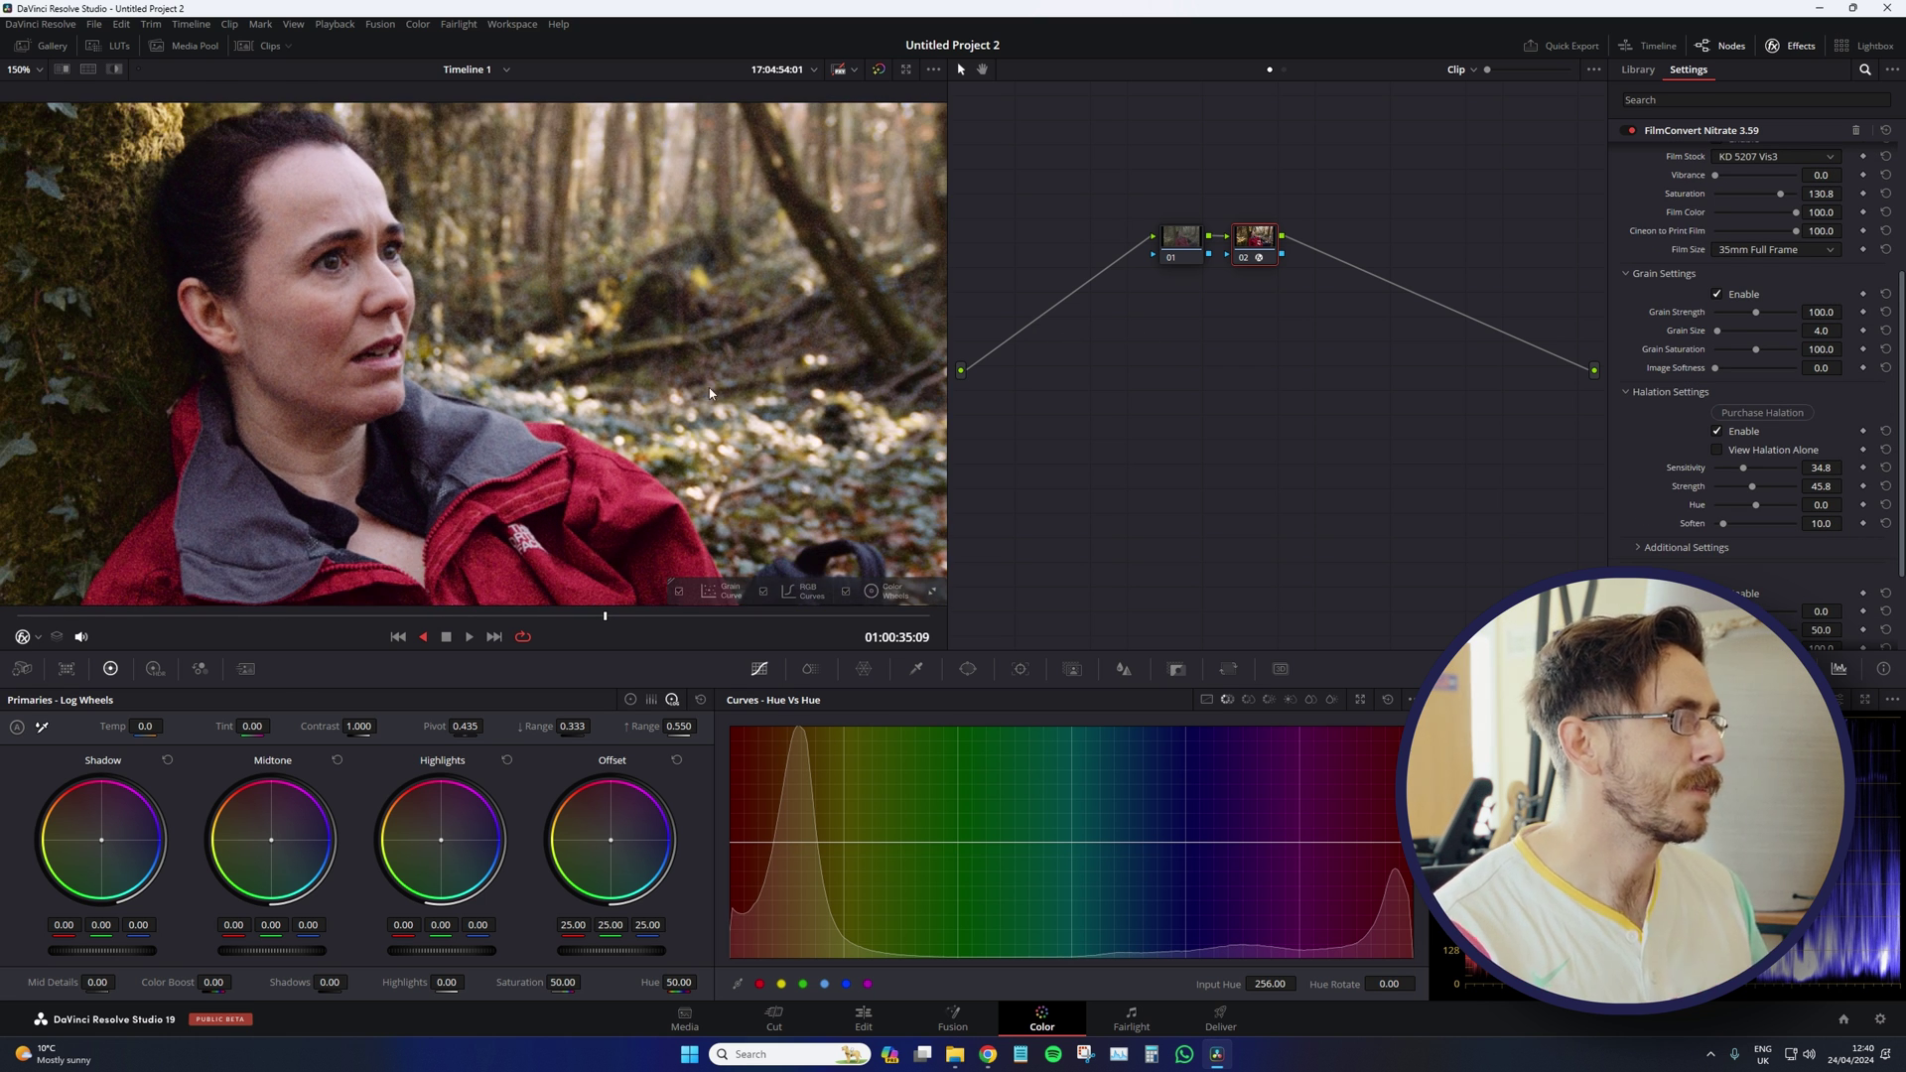
scroll(671, 349, "down", 3)
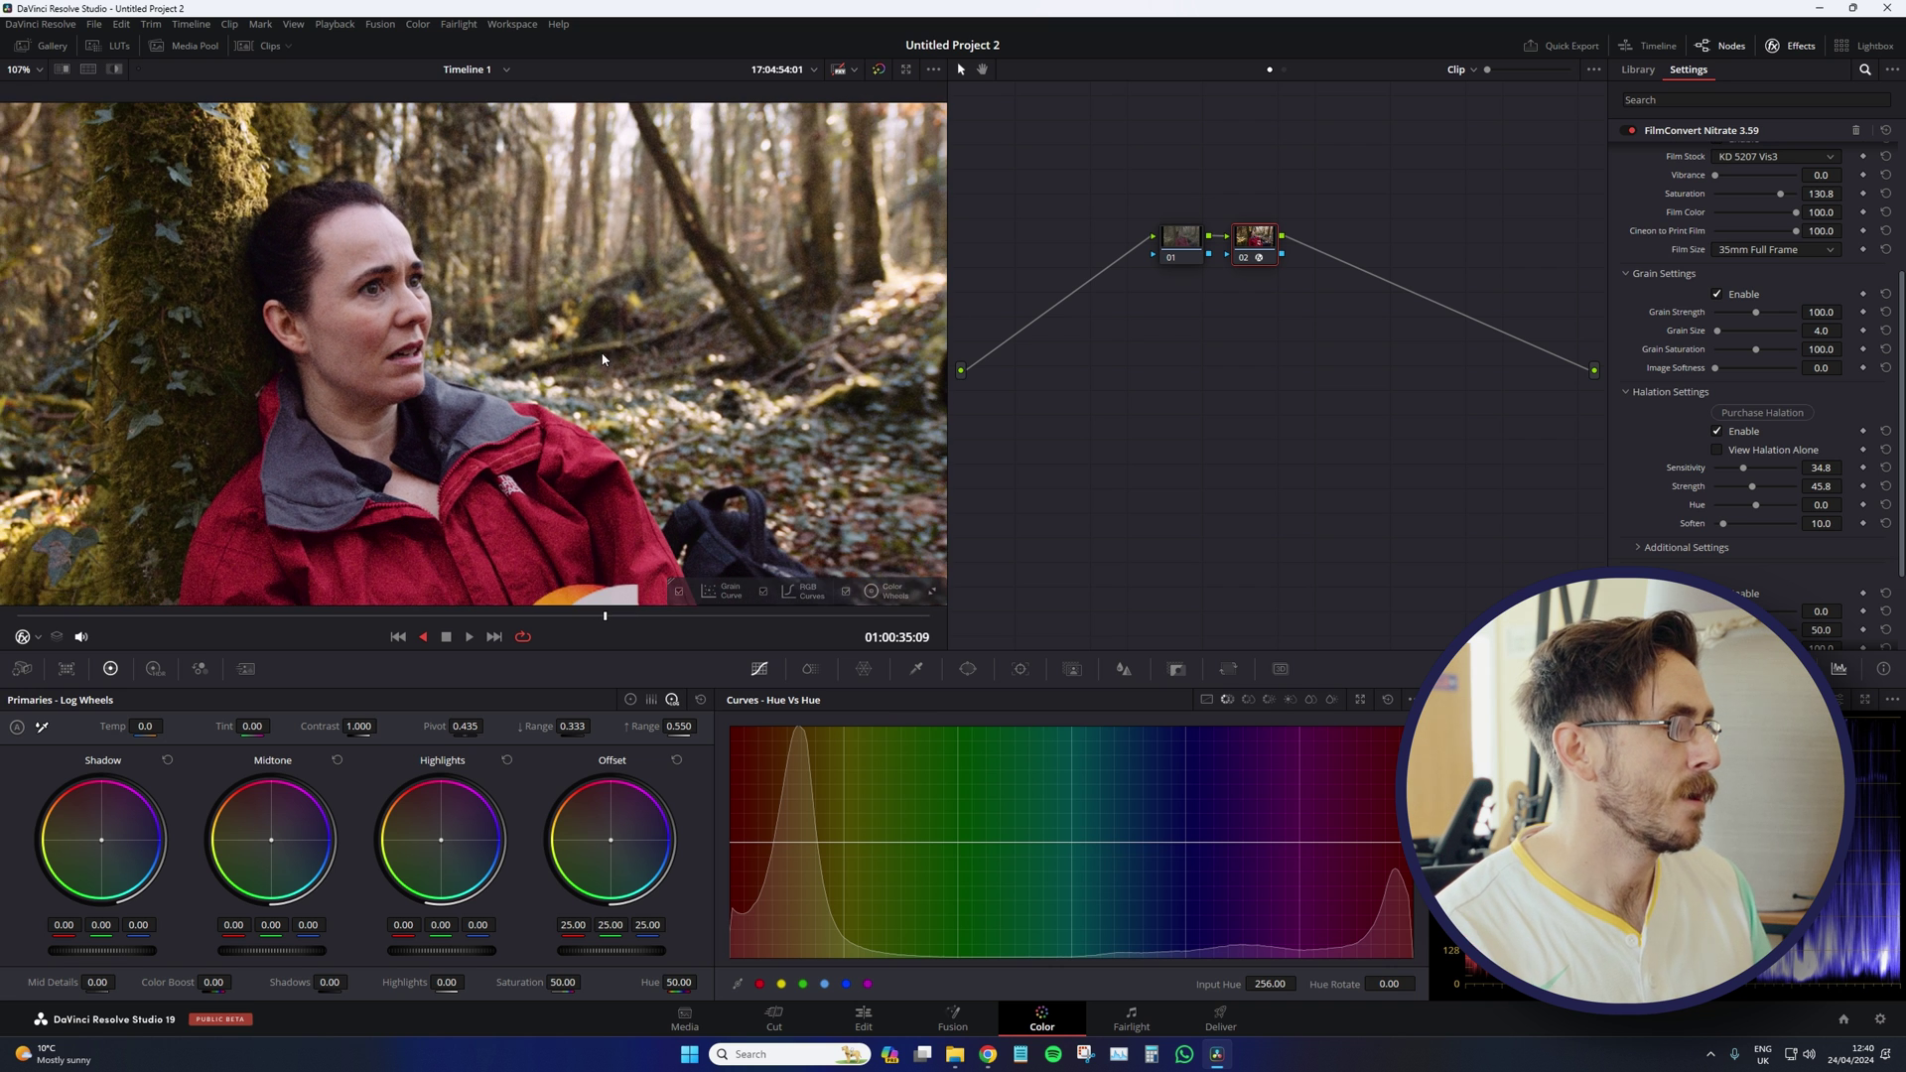
scroll(606, 351, "up", 2)
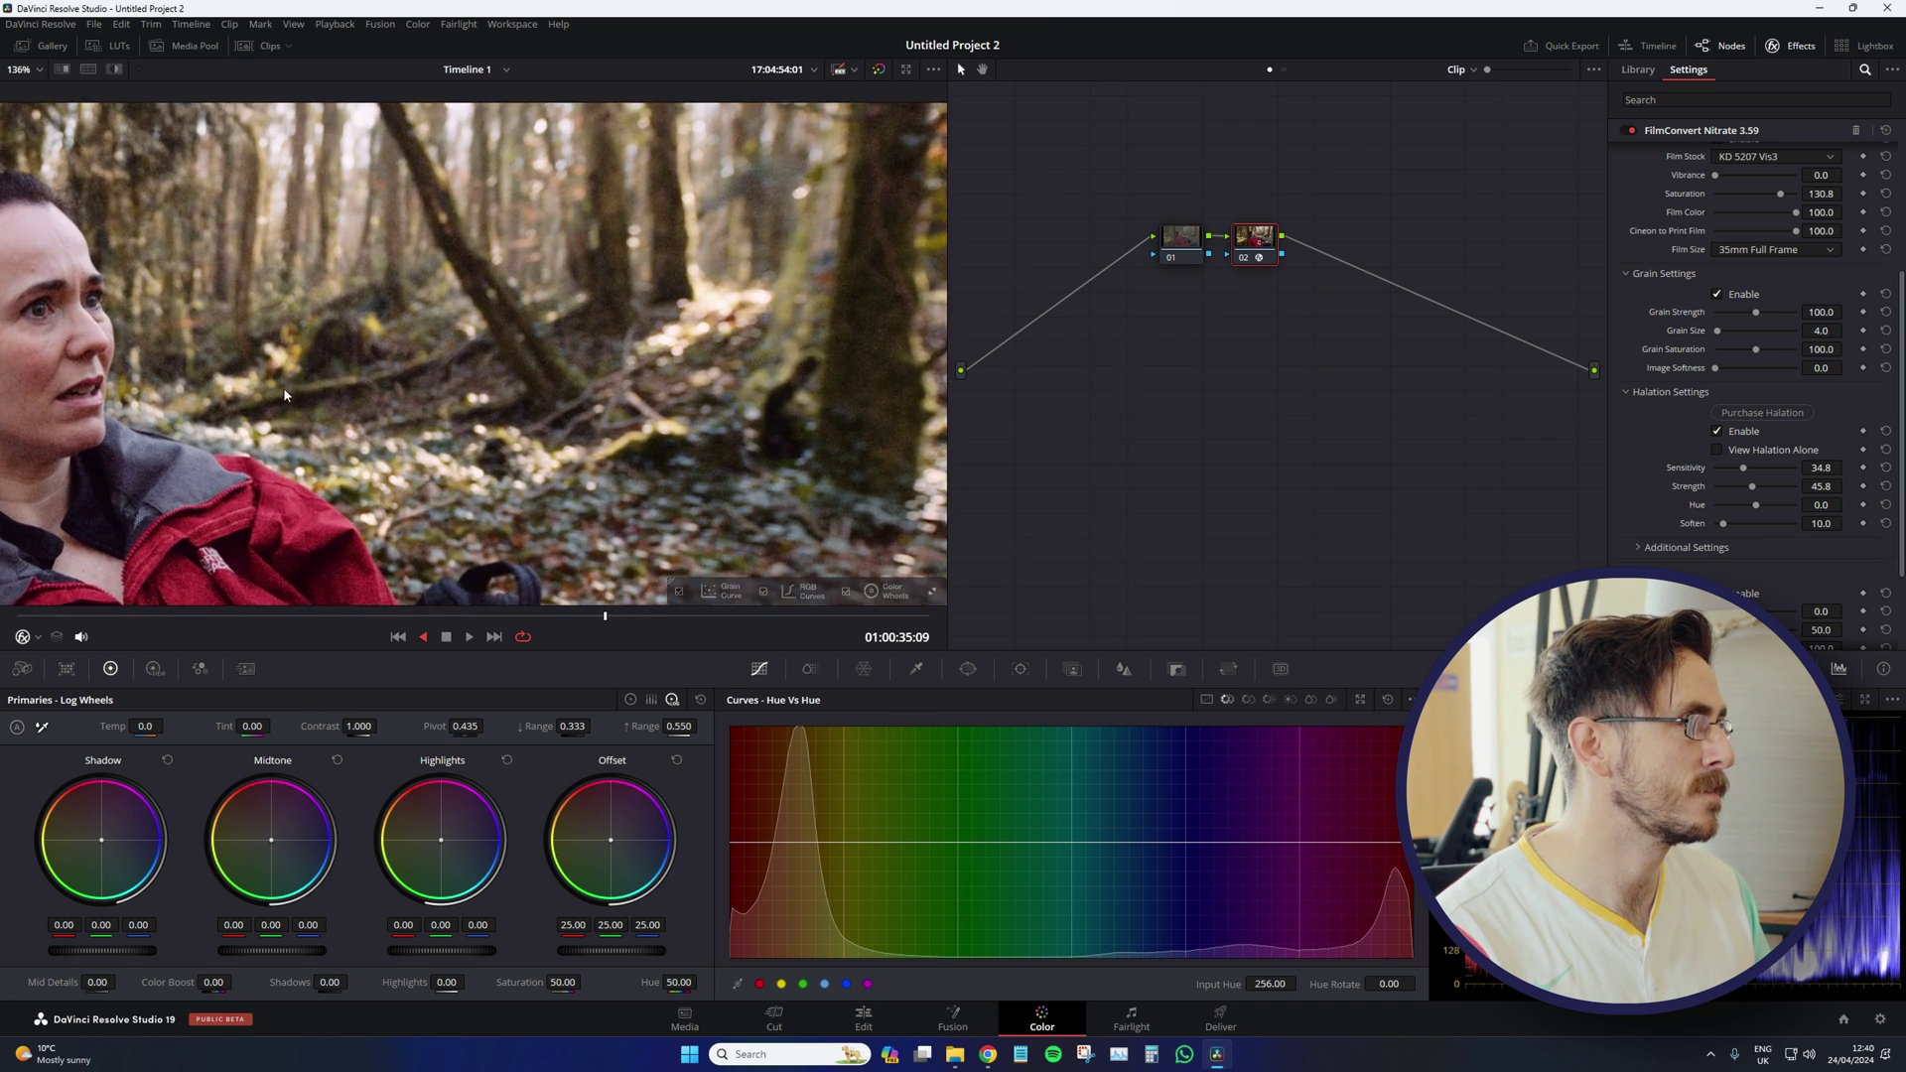
scroll(442, 386, "up", 2)
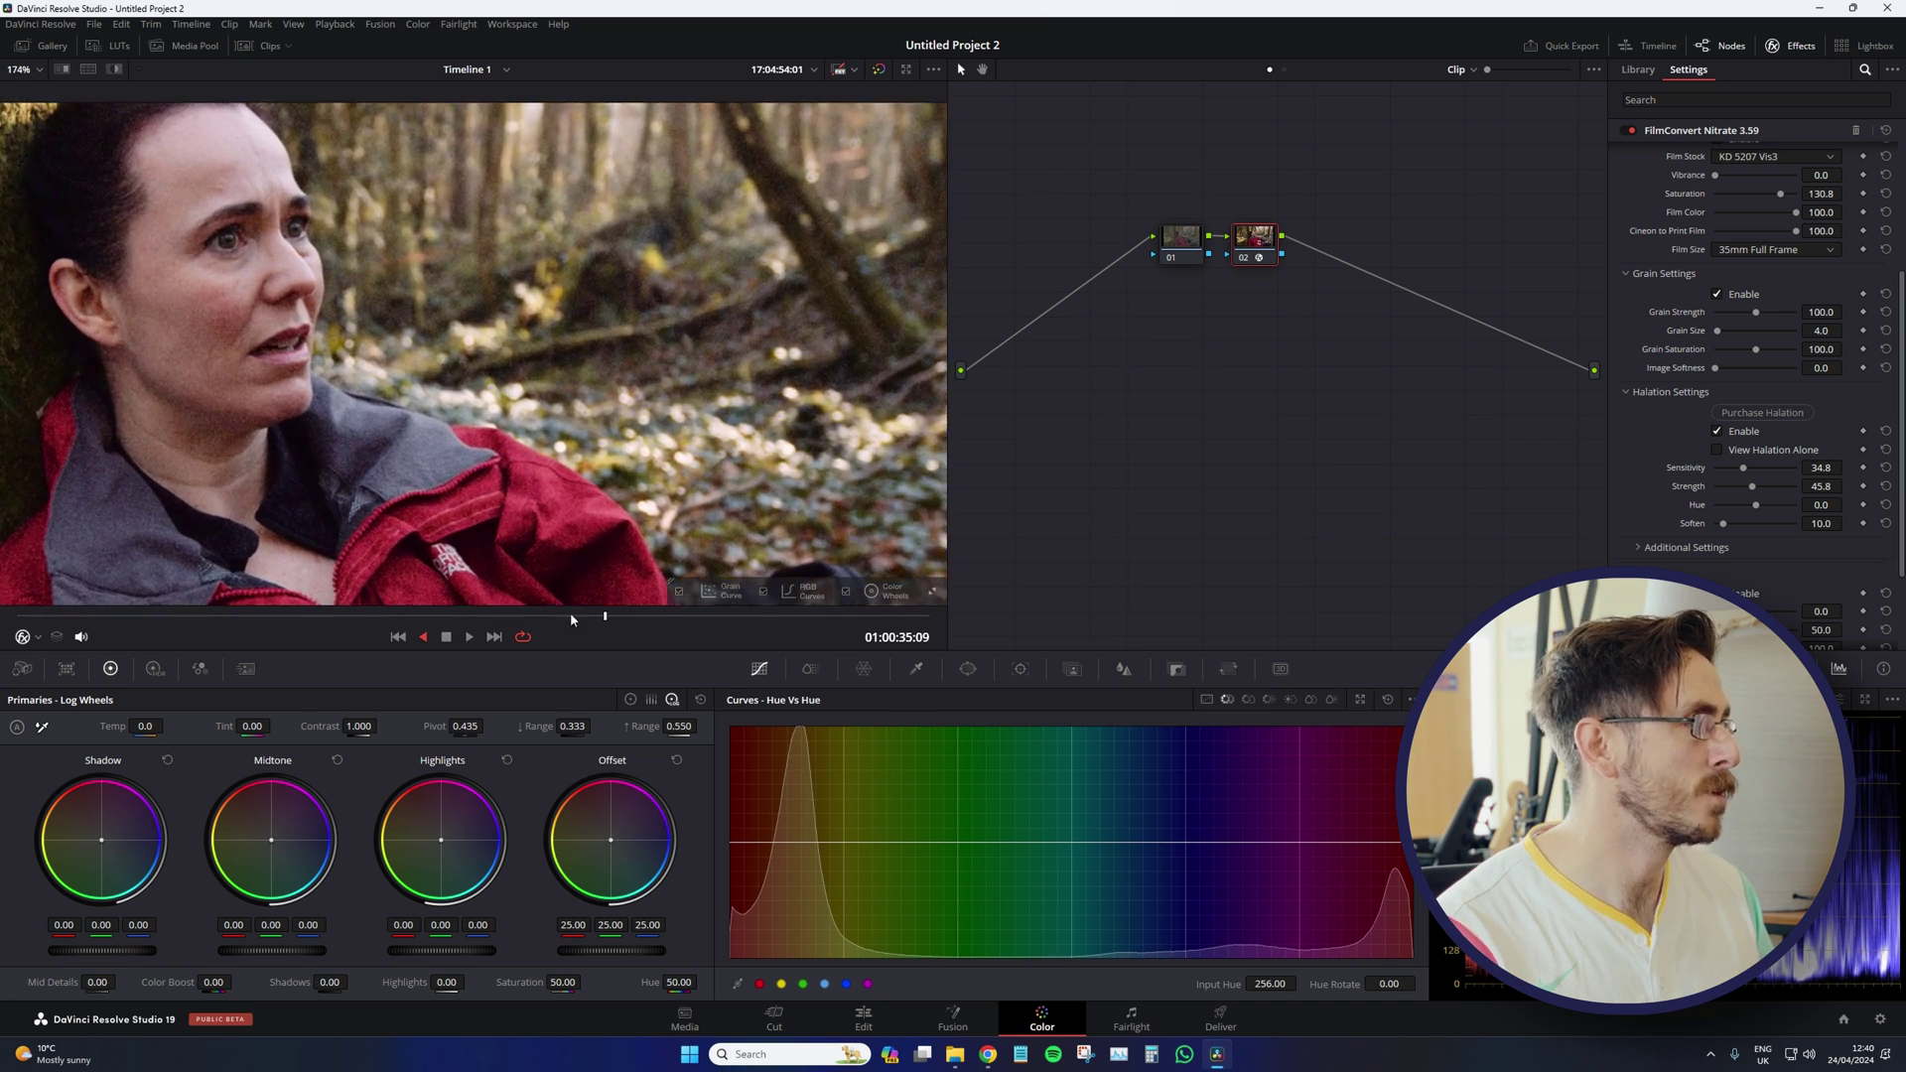
Step: At frame 01:00:43:18, set grain strength to 50 and add serial node 03
left_click(658, 616)
left_click_drag(663, 619, 744, 616)
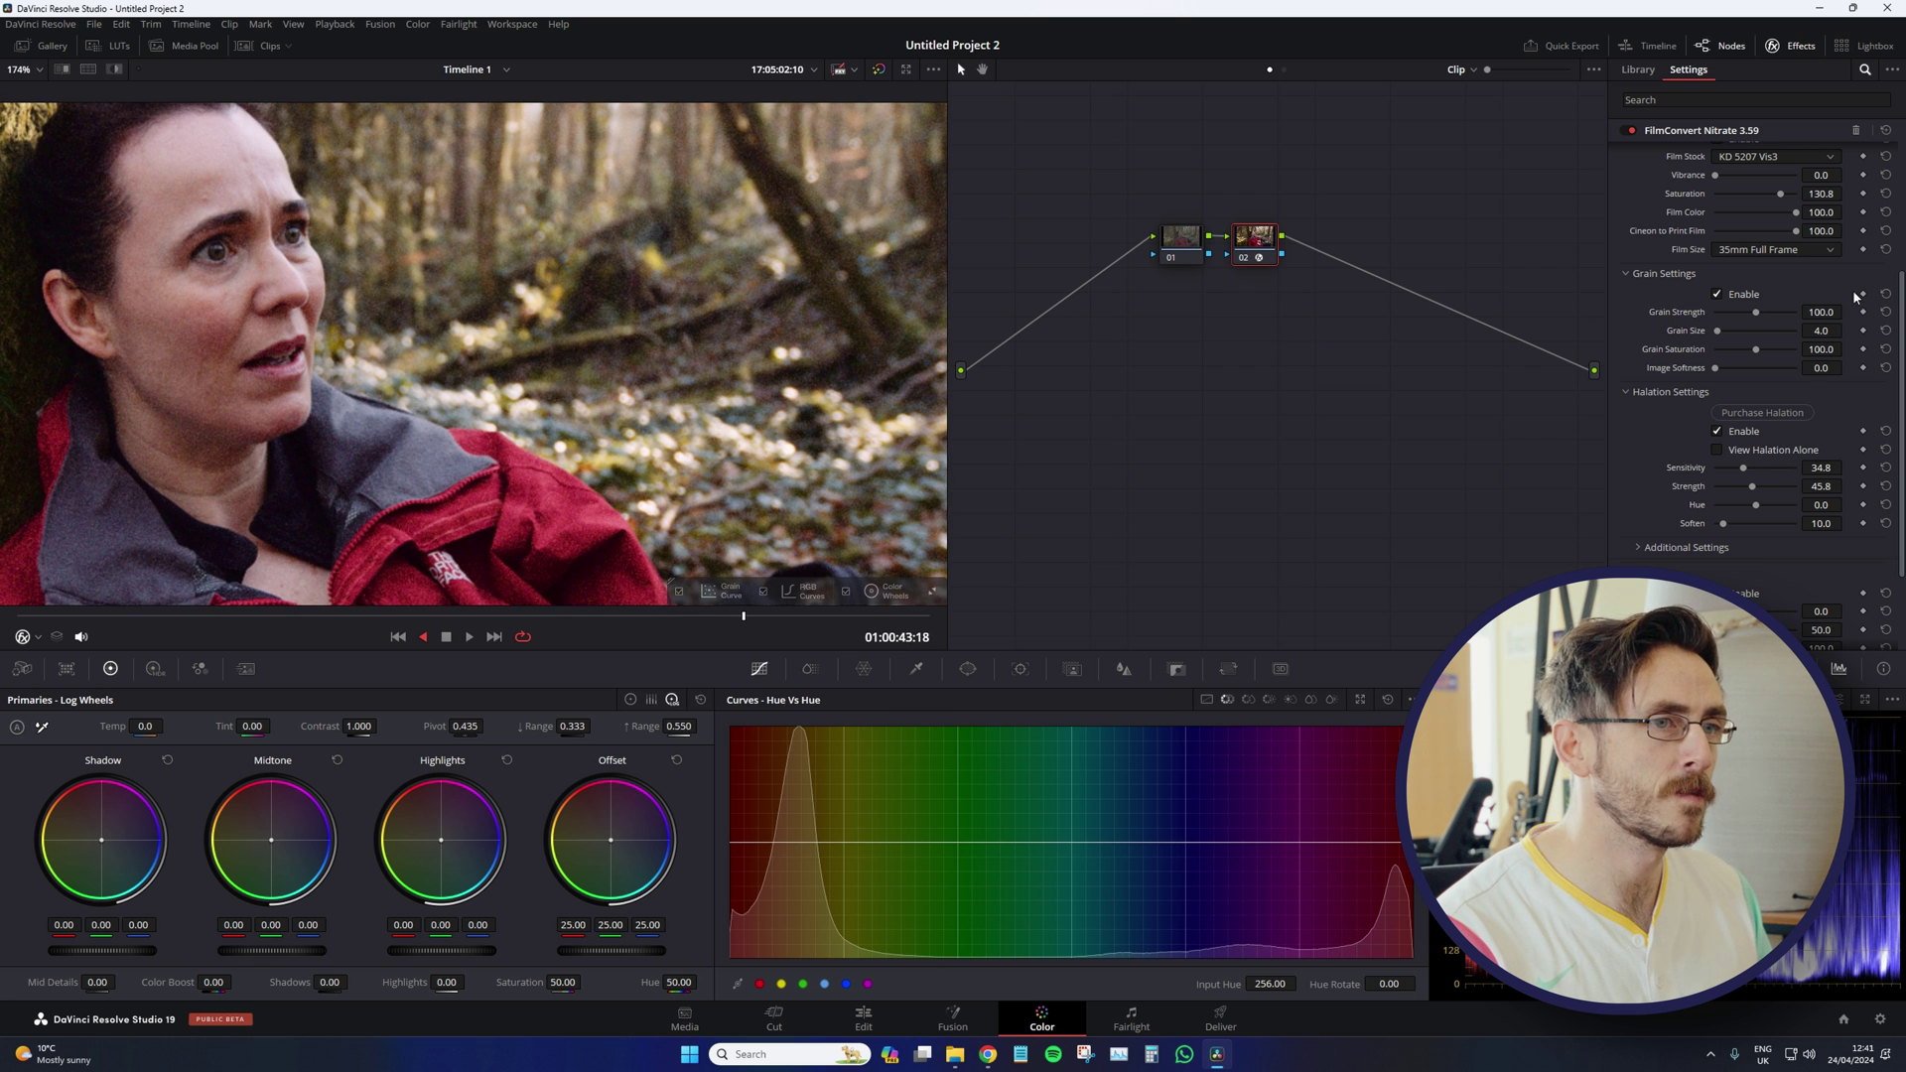
left_click(1829, 311)
type("50")
key("Return")
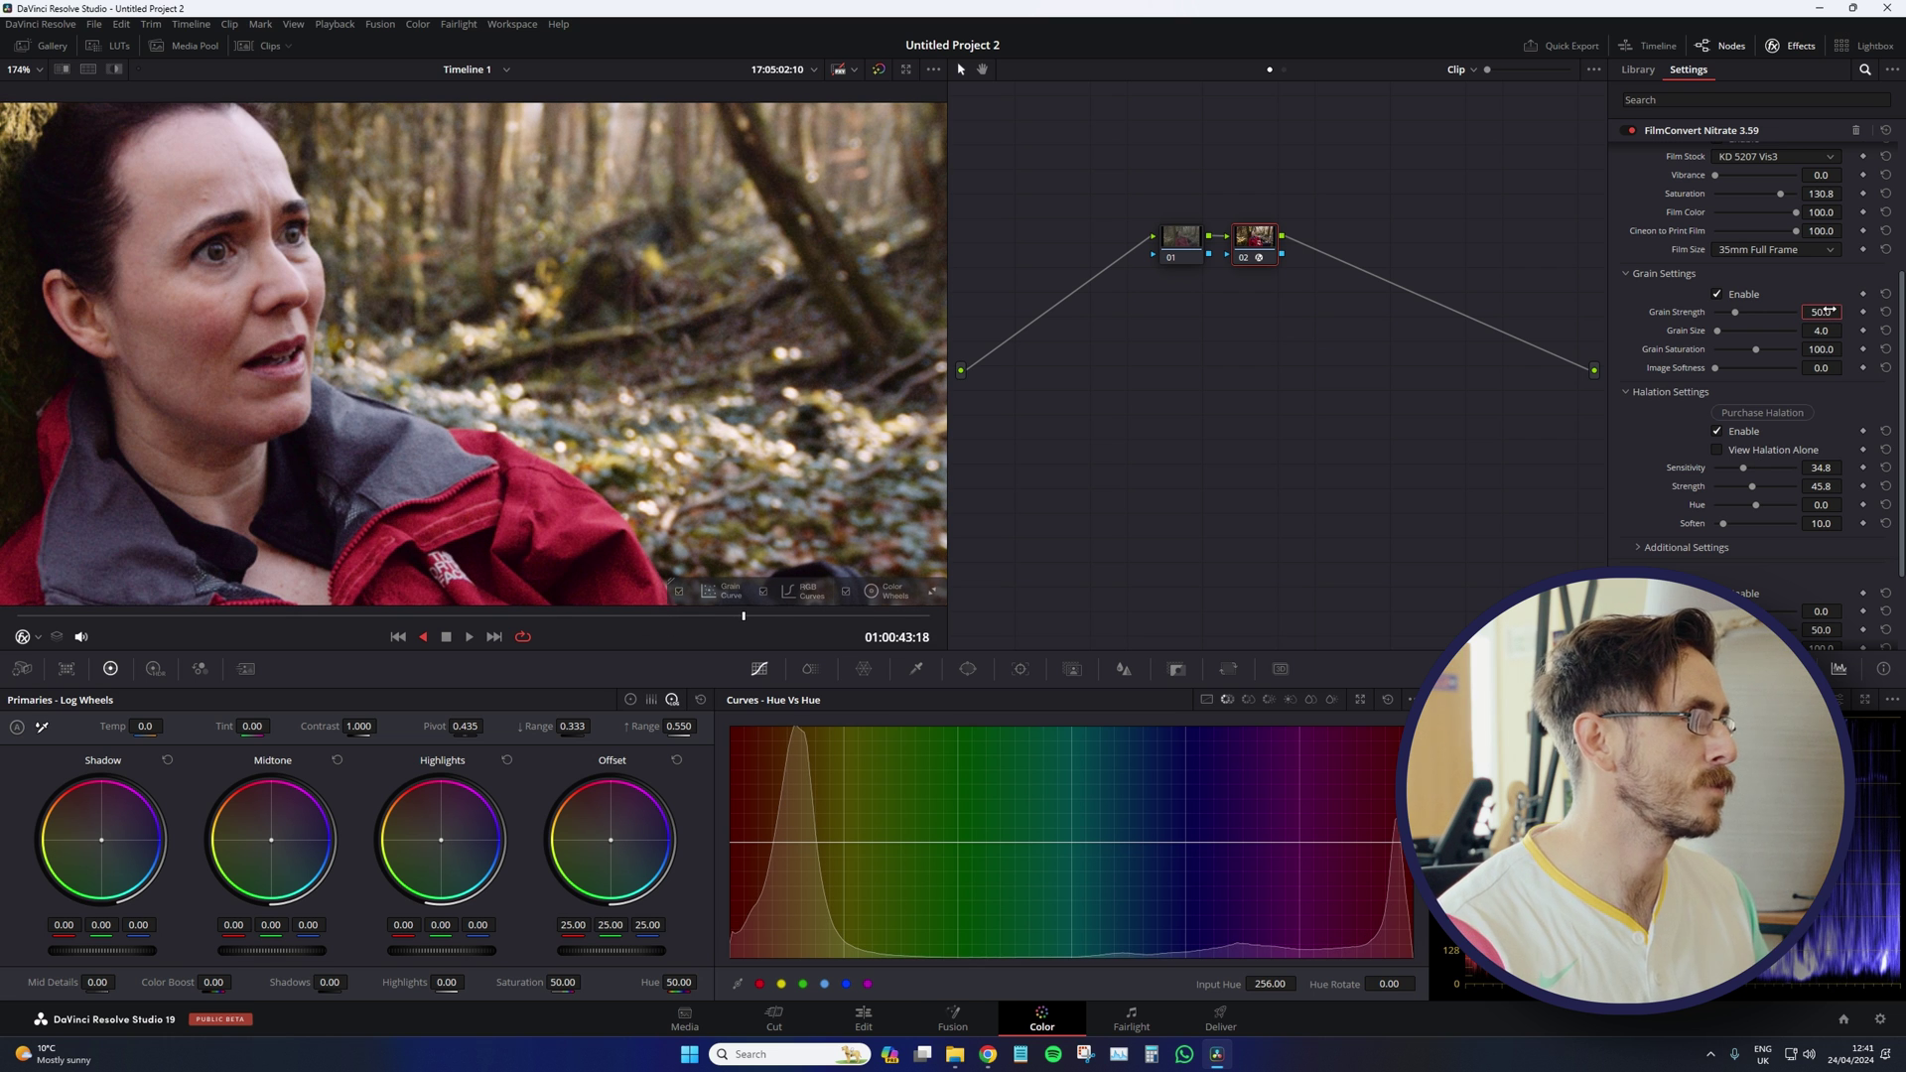
scroll(474, 388, "down", 3)
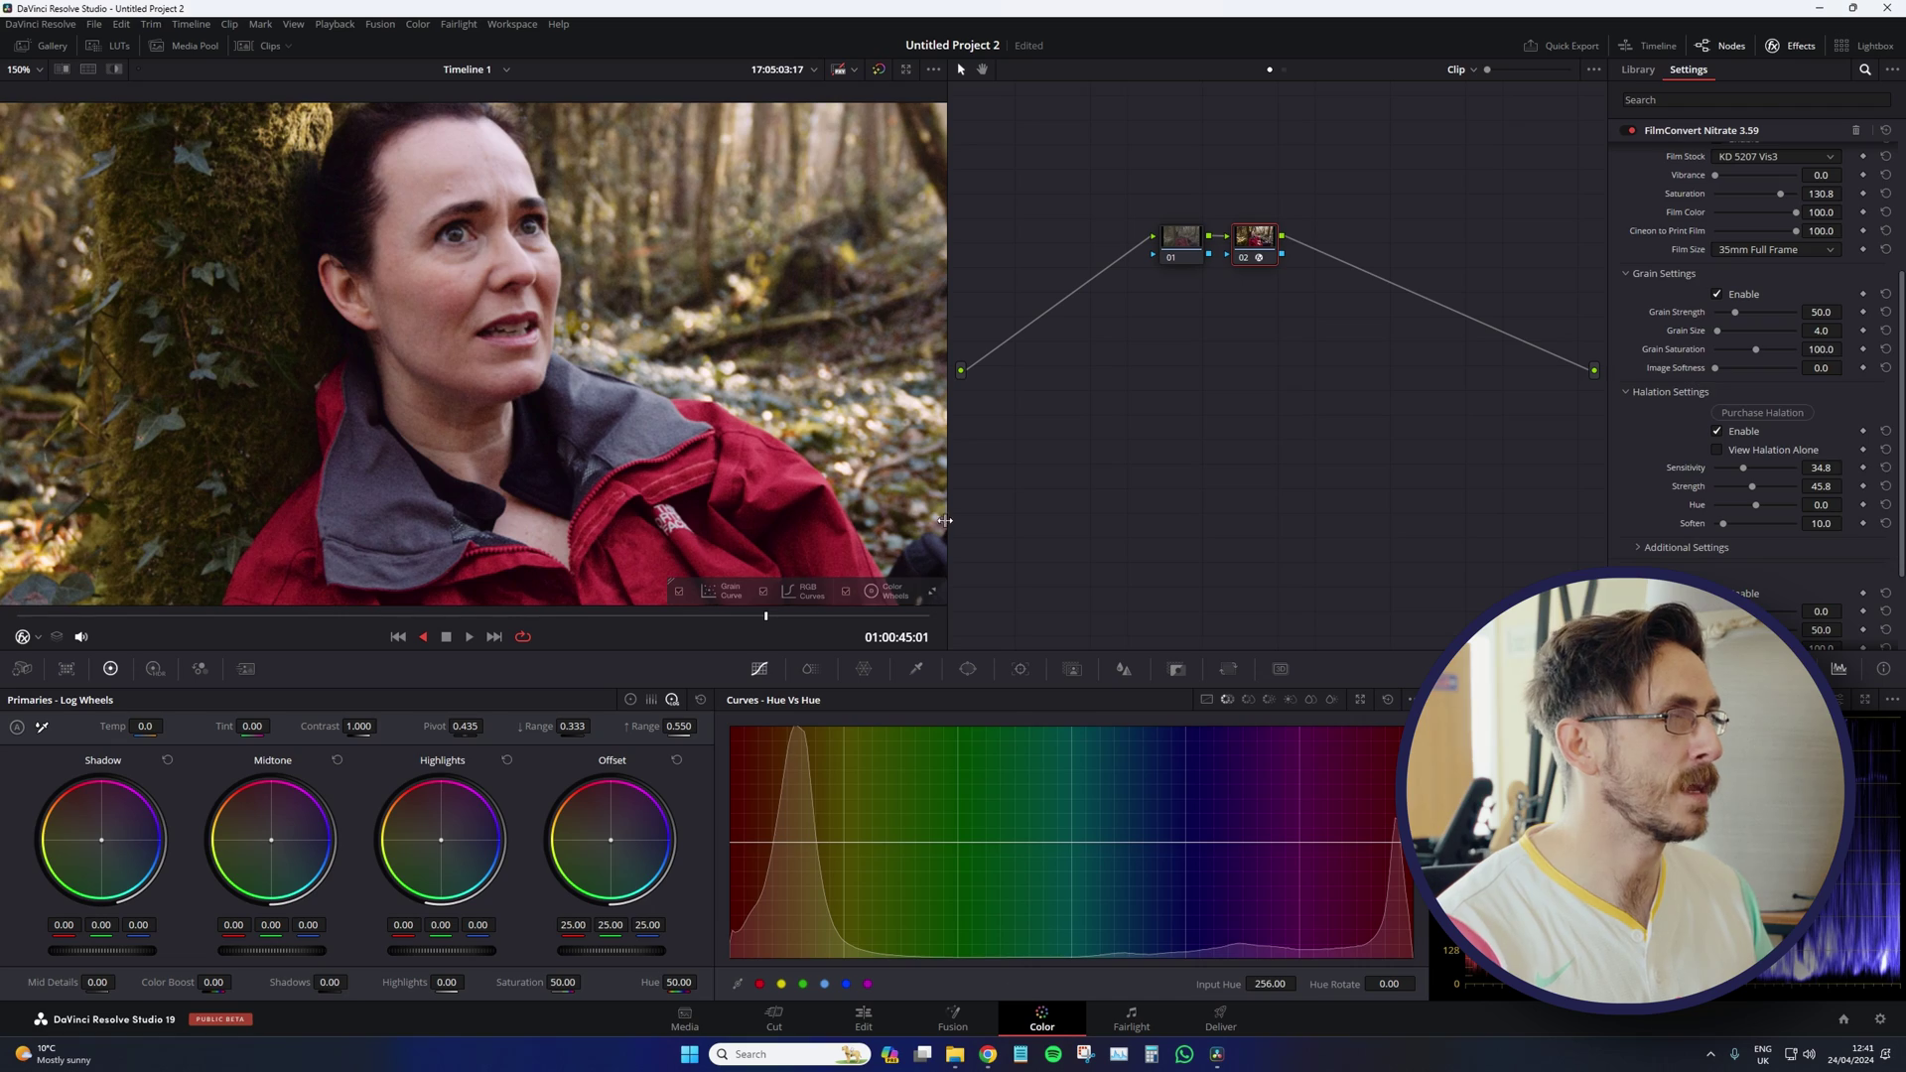
key("alt+s")
scroll(570, 295, "down", 4)
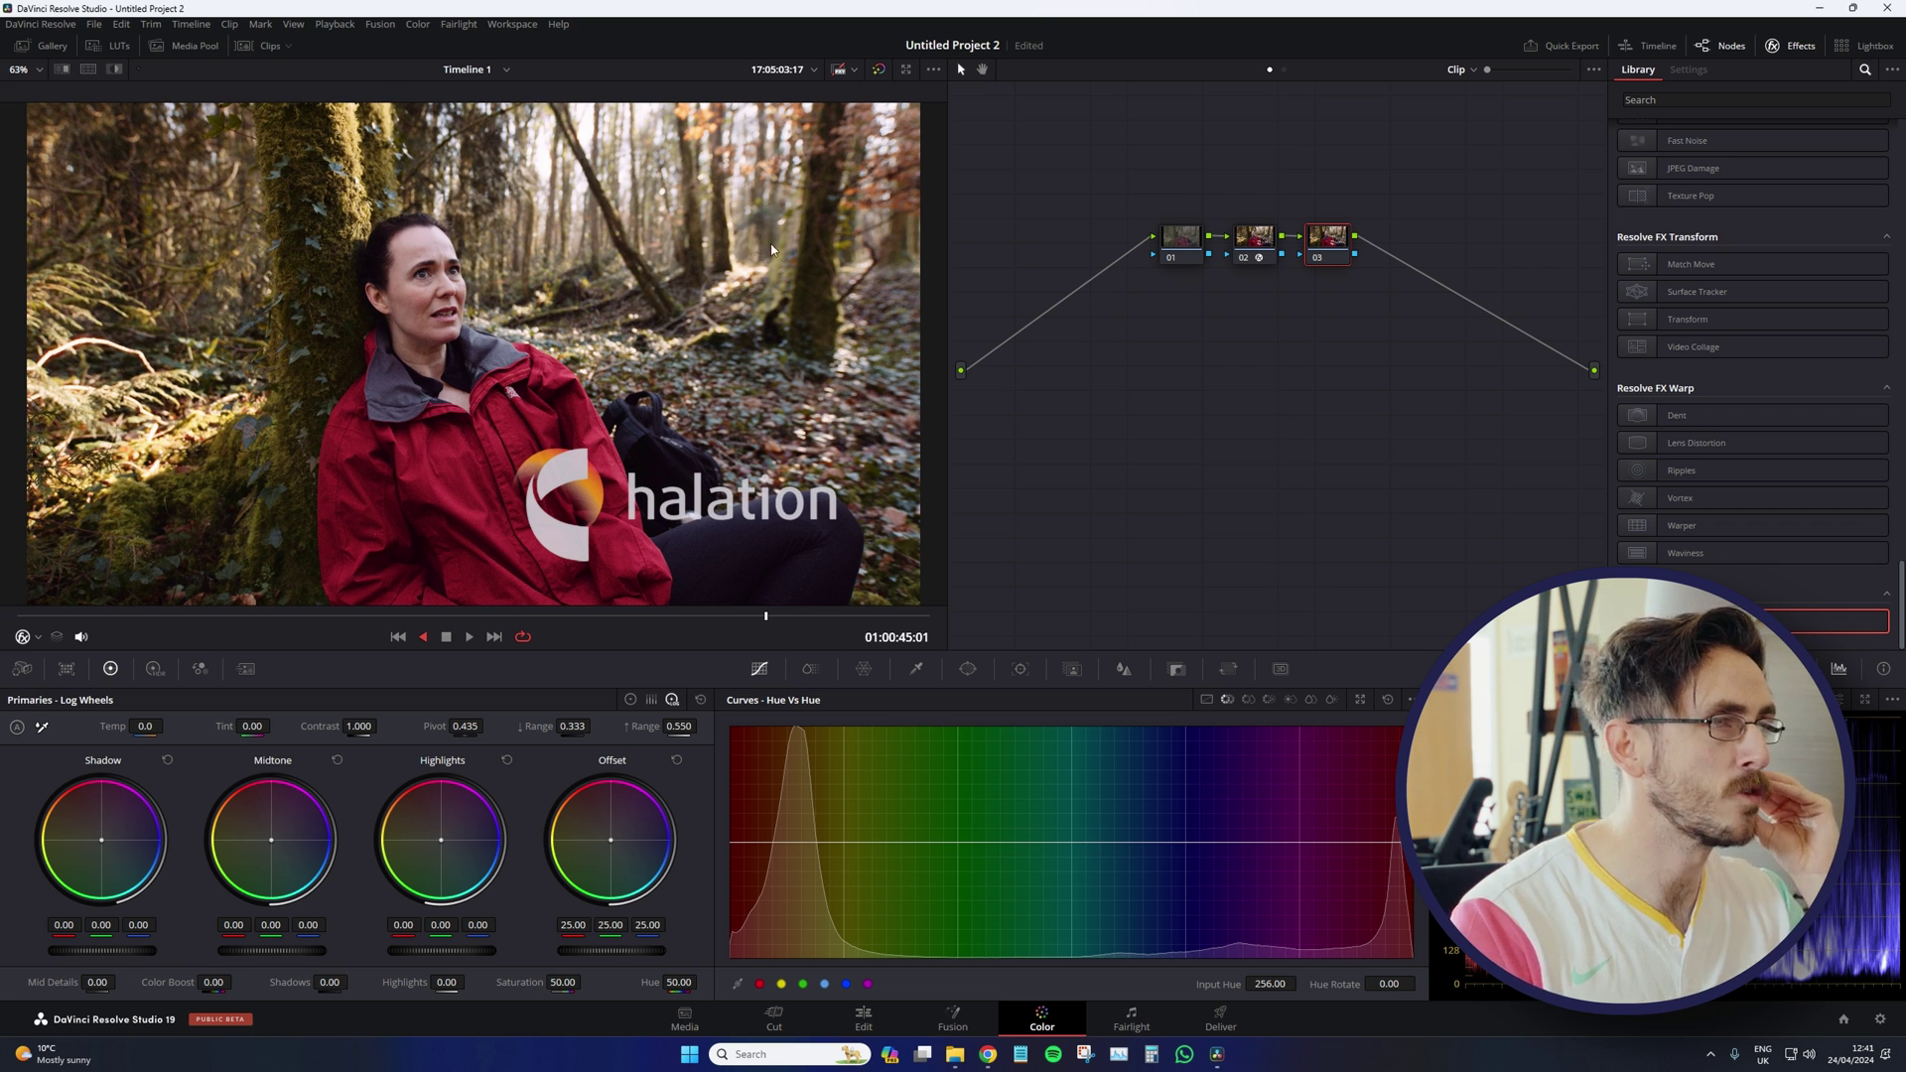
Step: Switch the viewer to Qualifier, rotate a hue by about -11, and lower node 01 contrast to 0.934
left_click(40, 638)
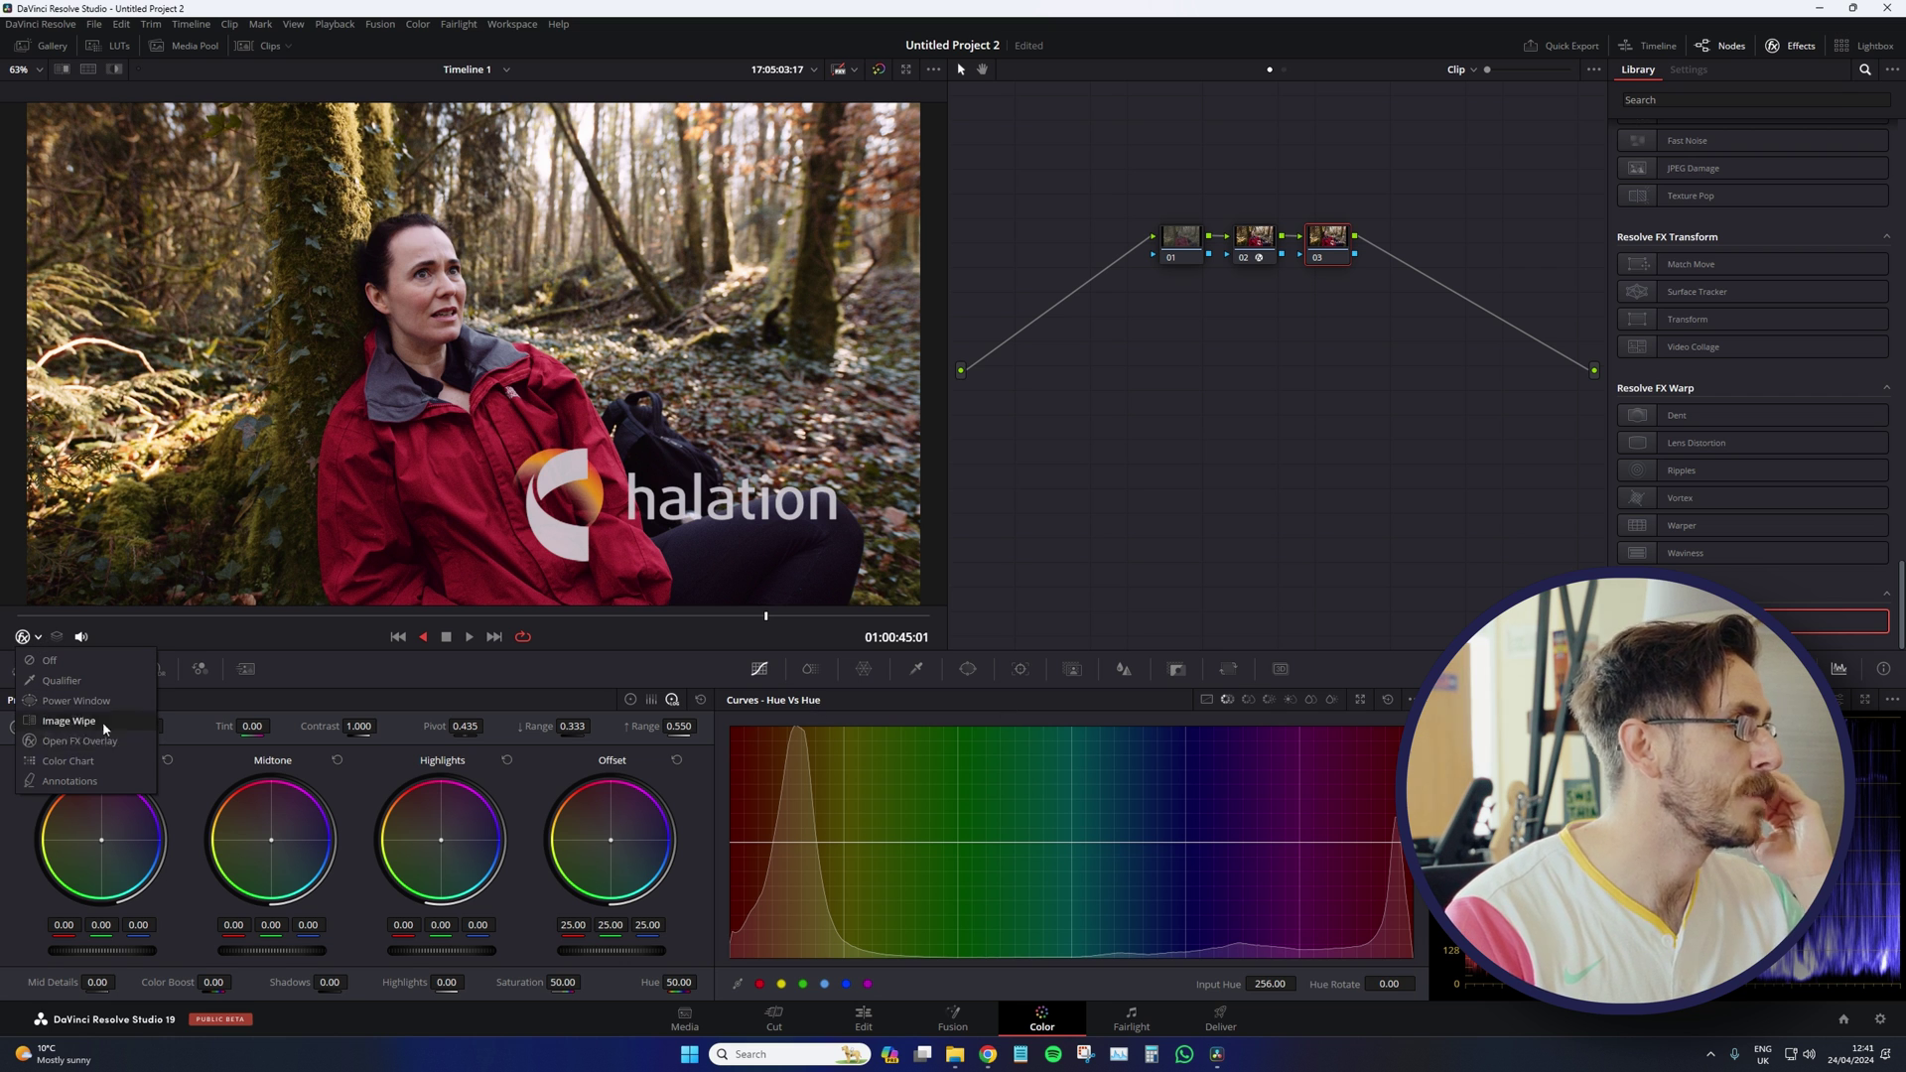
left_click(62, 681)
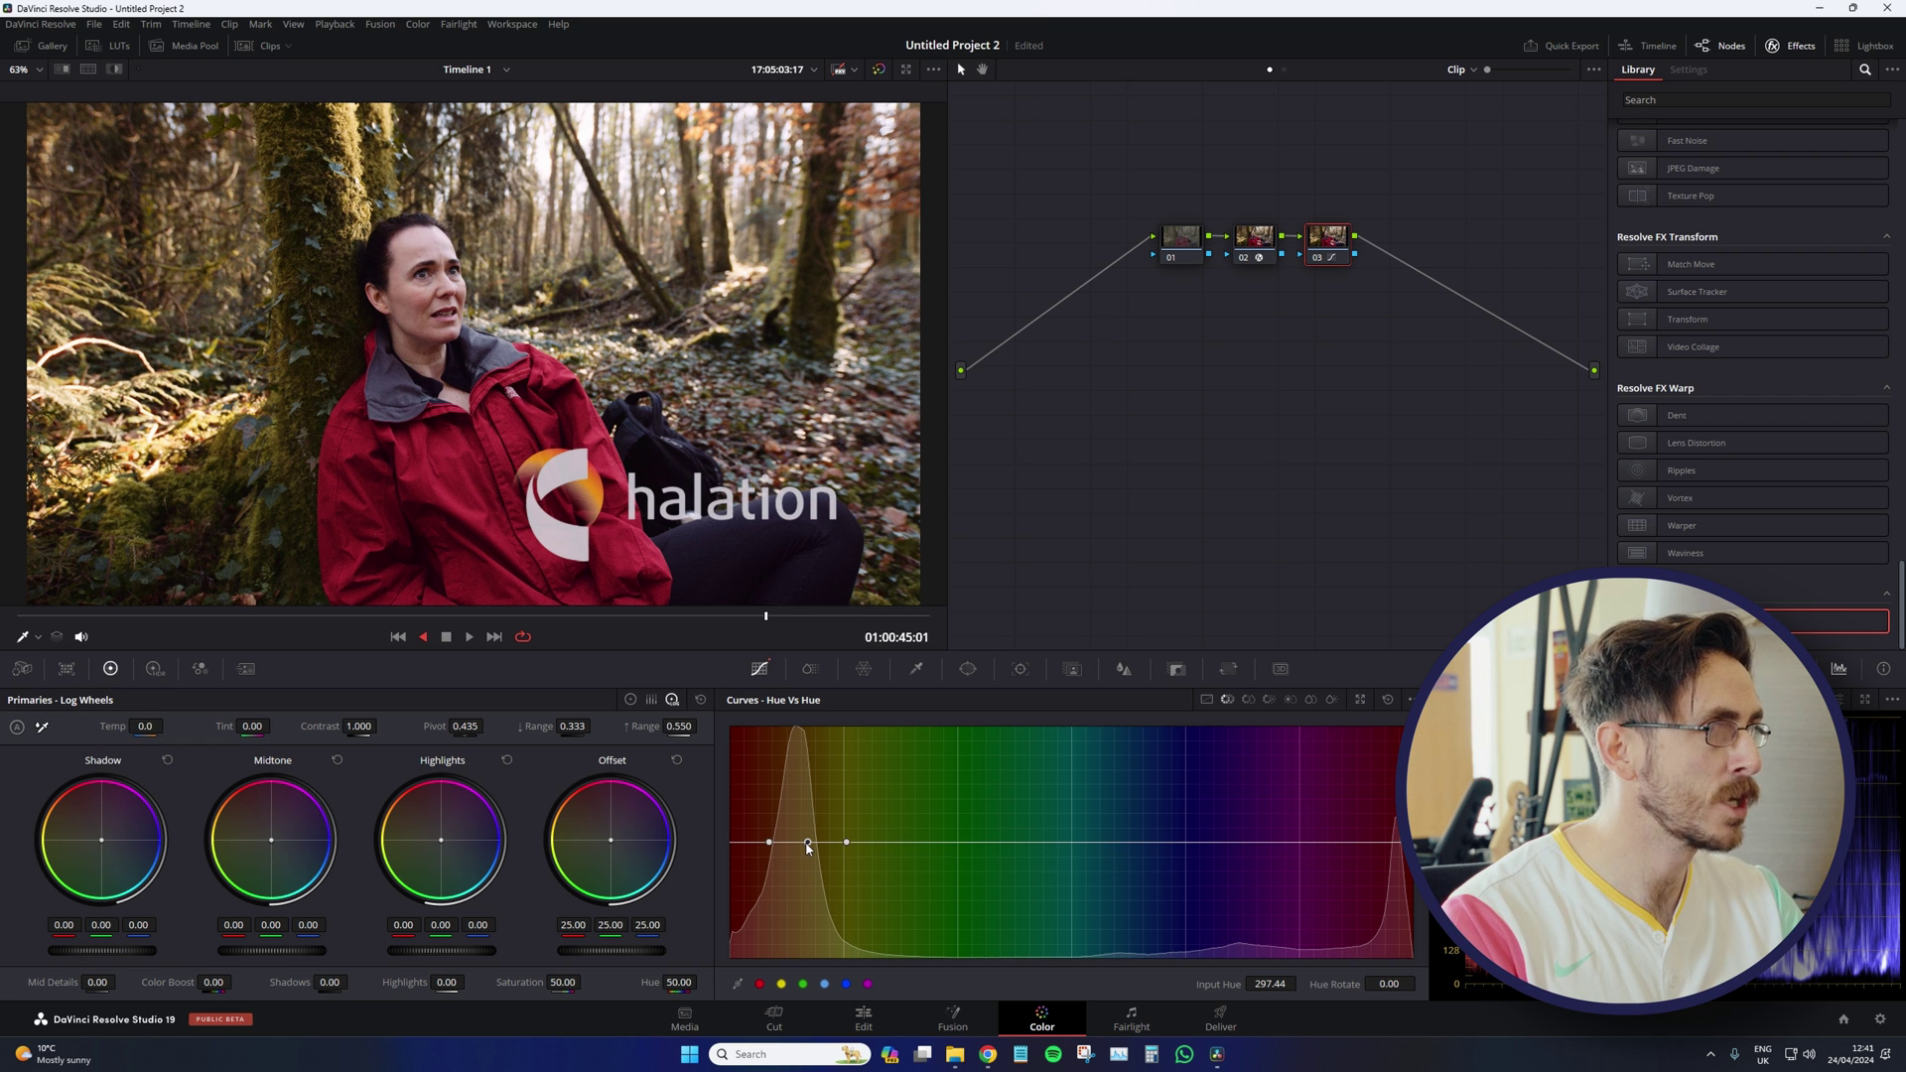
left_click_drag(807, 845, 815, 858)
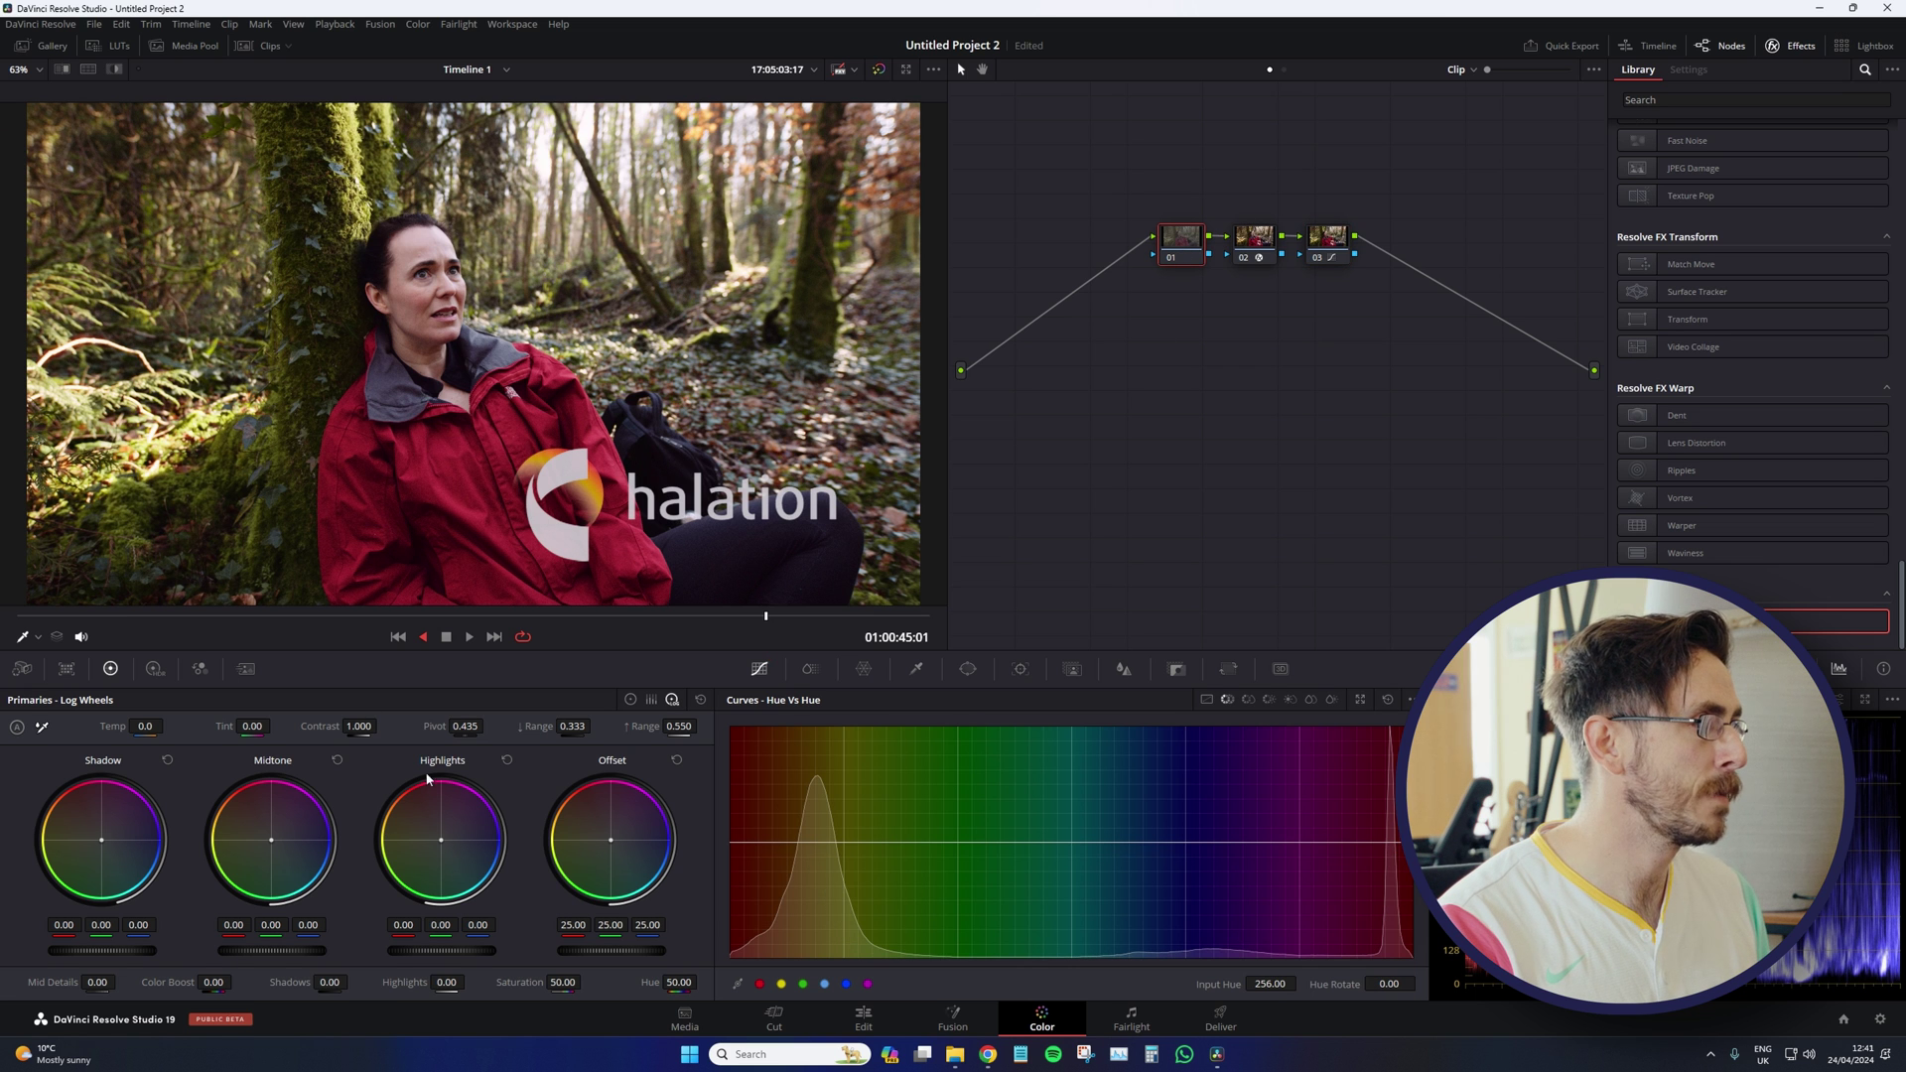
left_click_drag(349, 724, 337, 724)
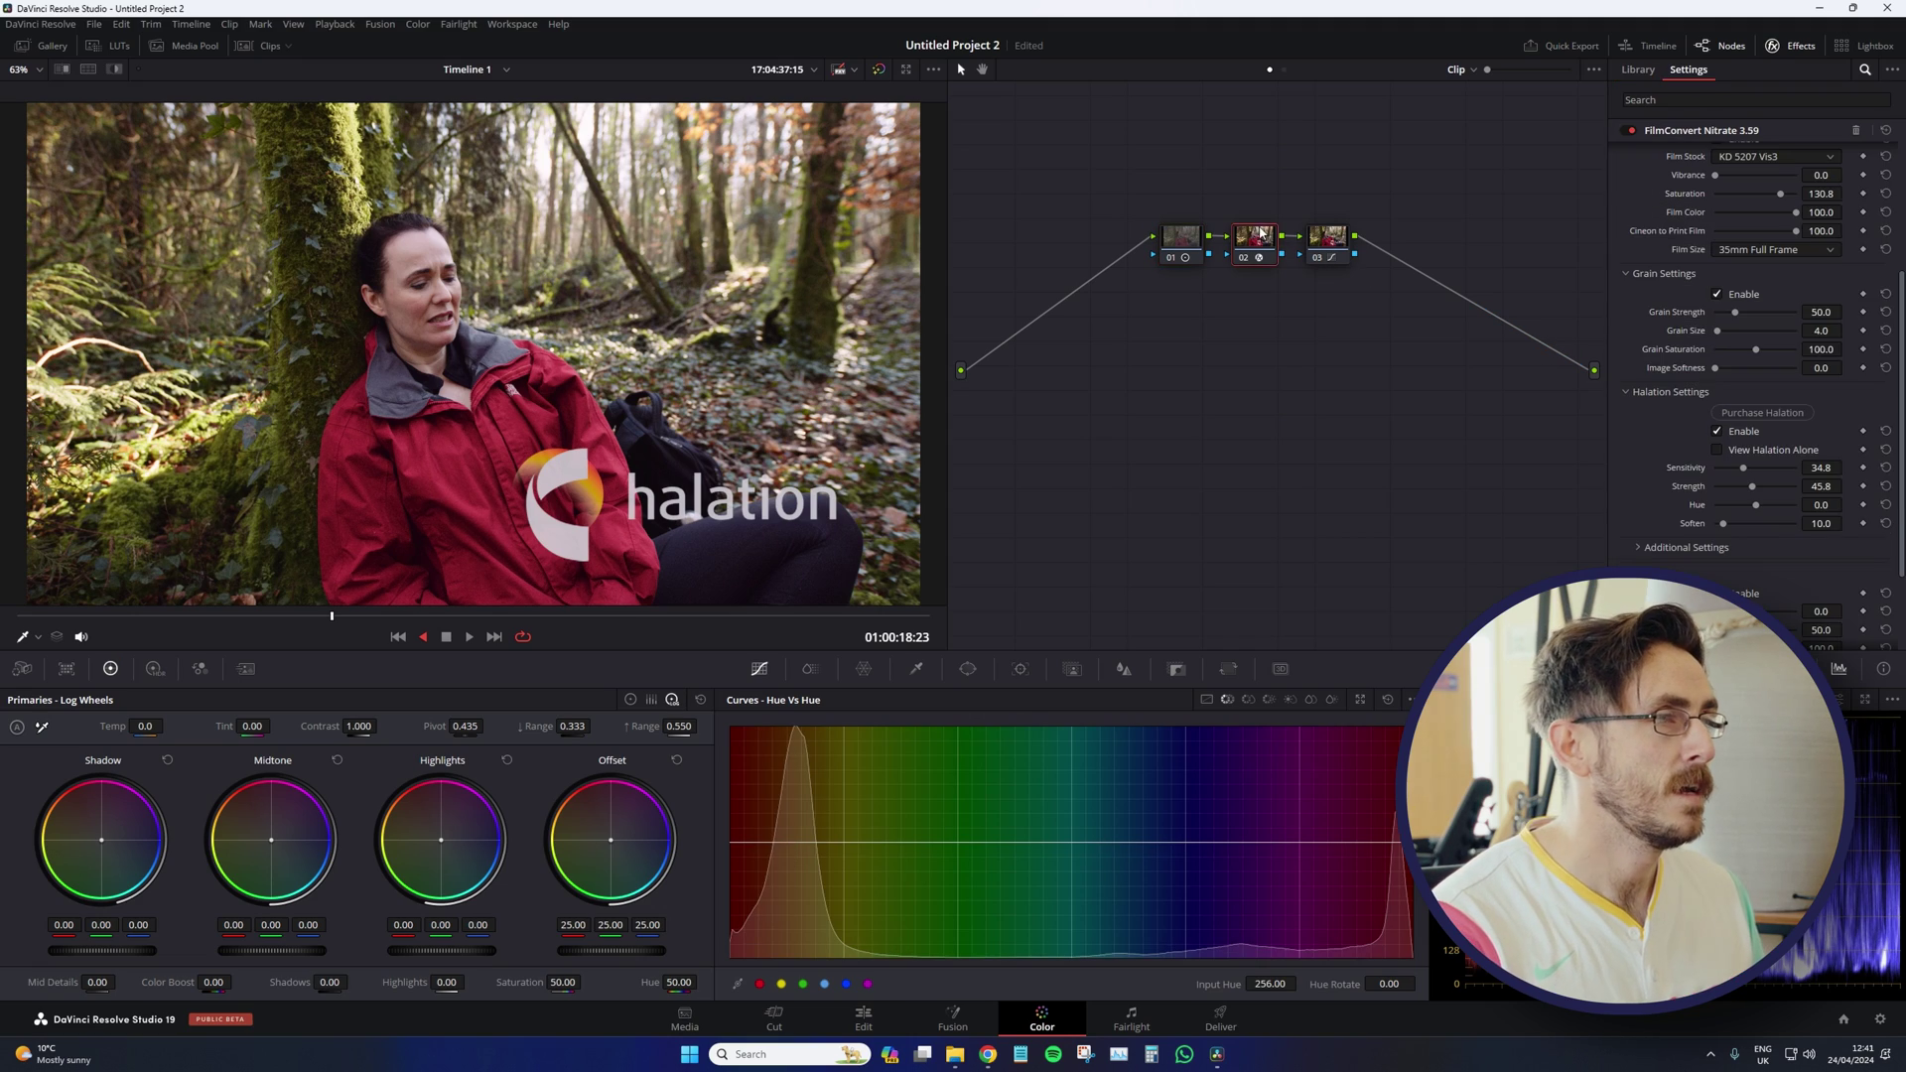
Step: Scrub forward in the clip, then marquee-select and delete all three grading nodes
left_click_drag(422, 616, 455, 618)
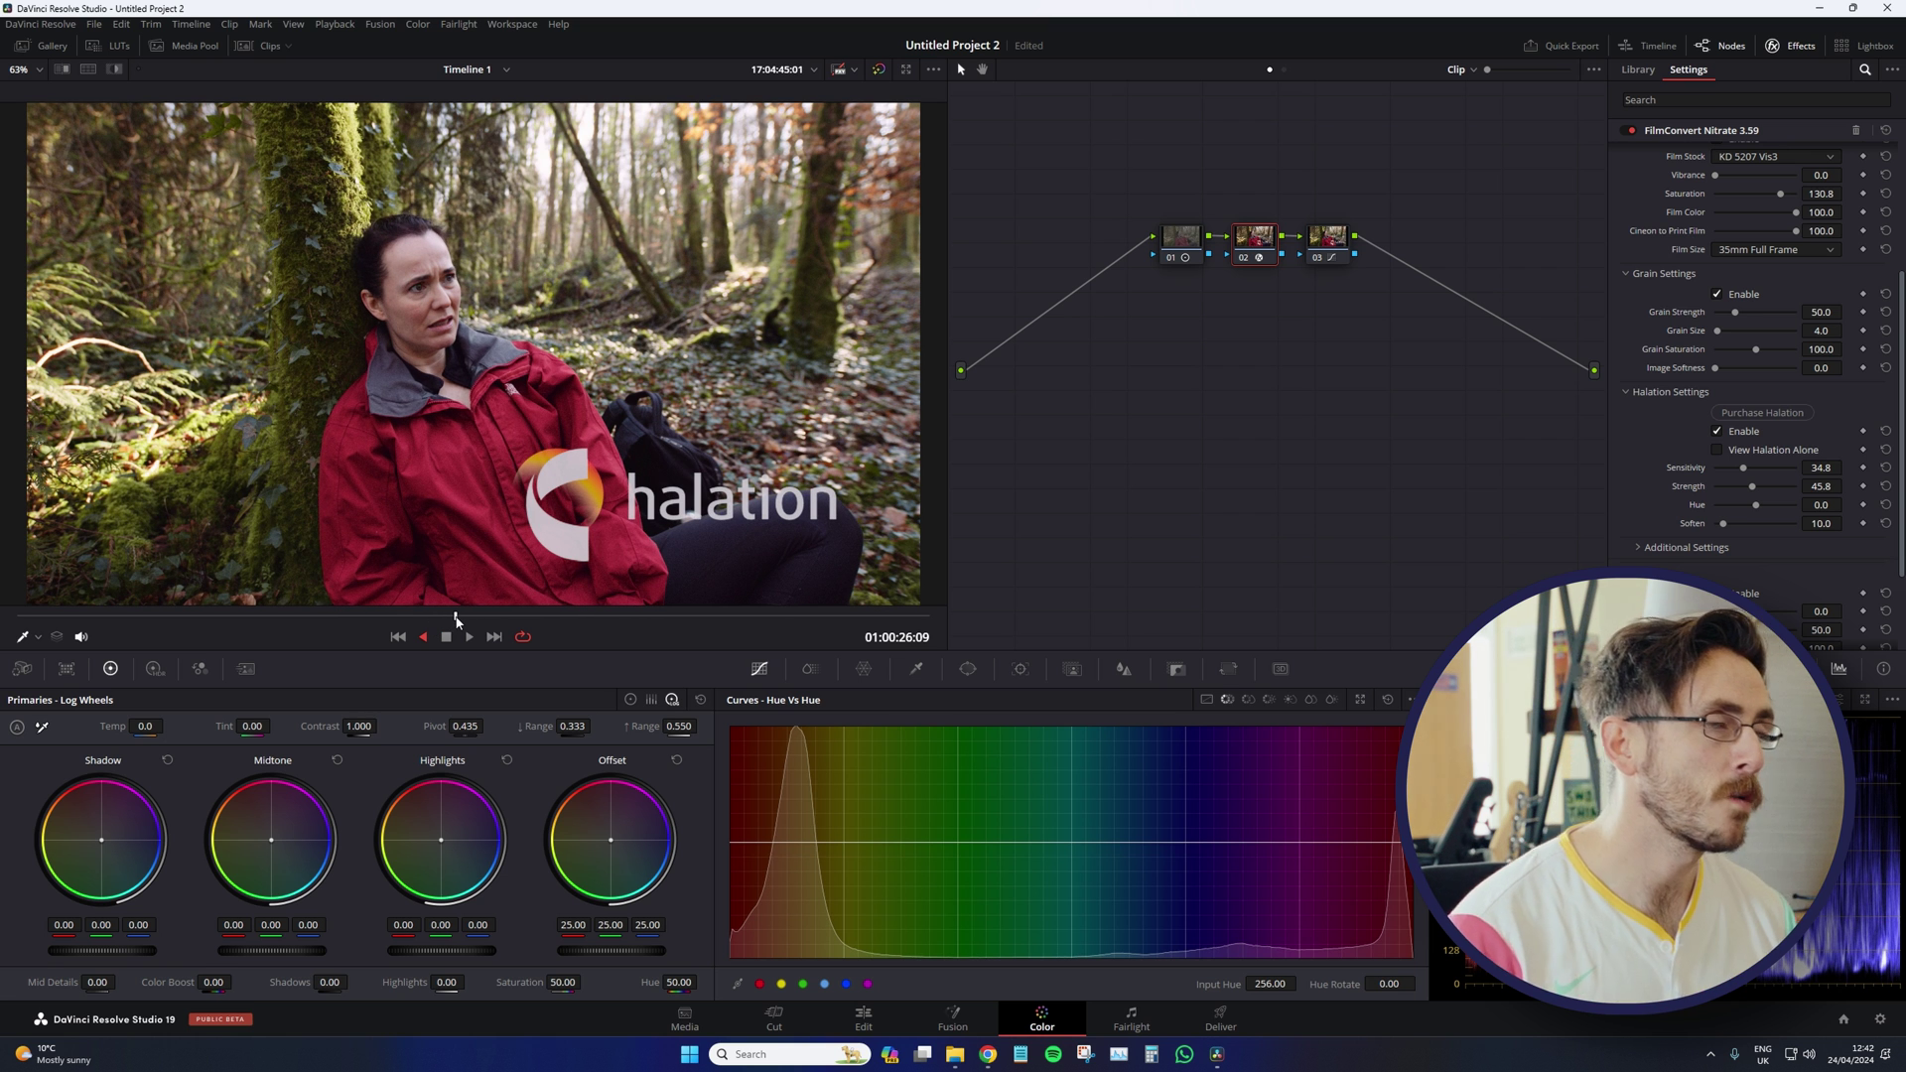
left_click_drag(1409, 323, 1060, 211)
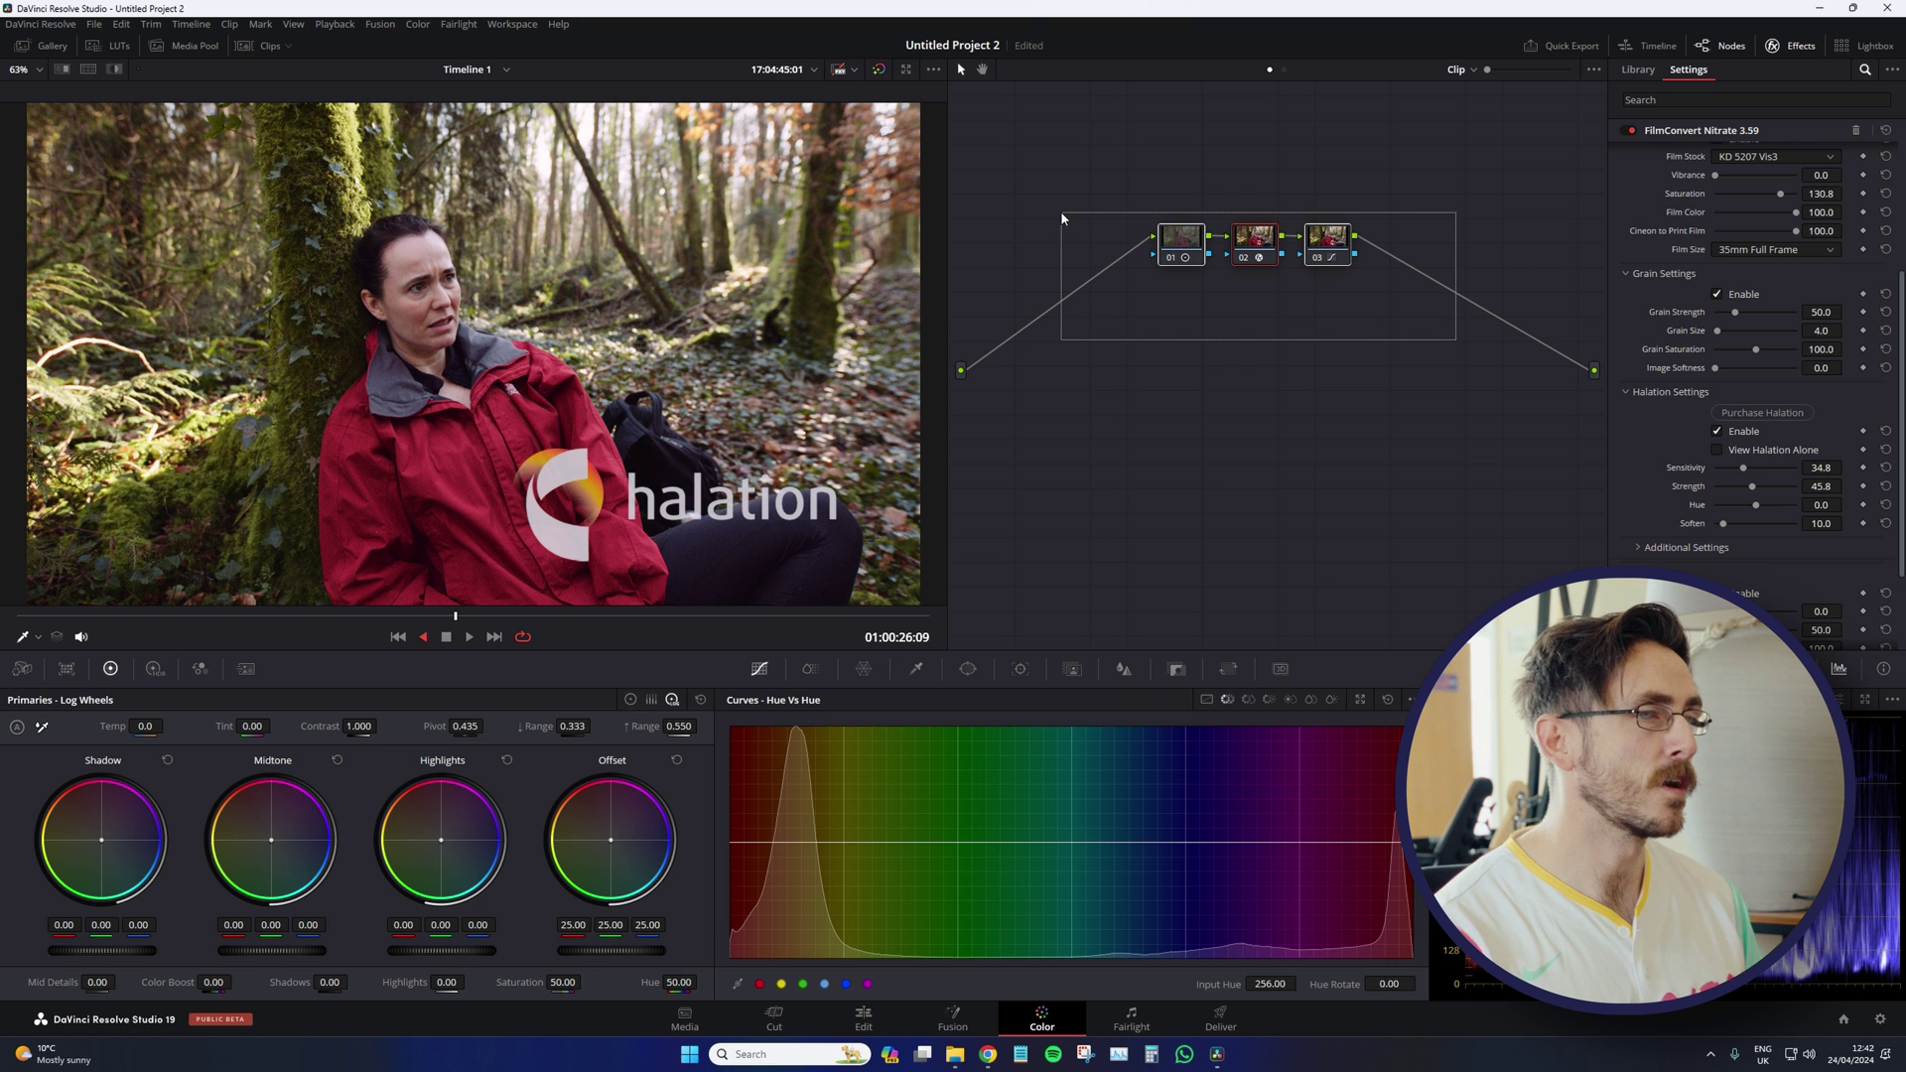
key("Delete")
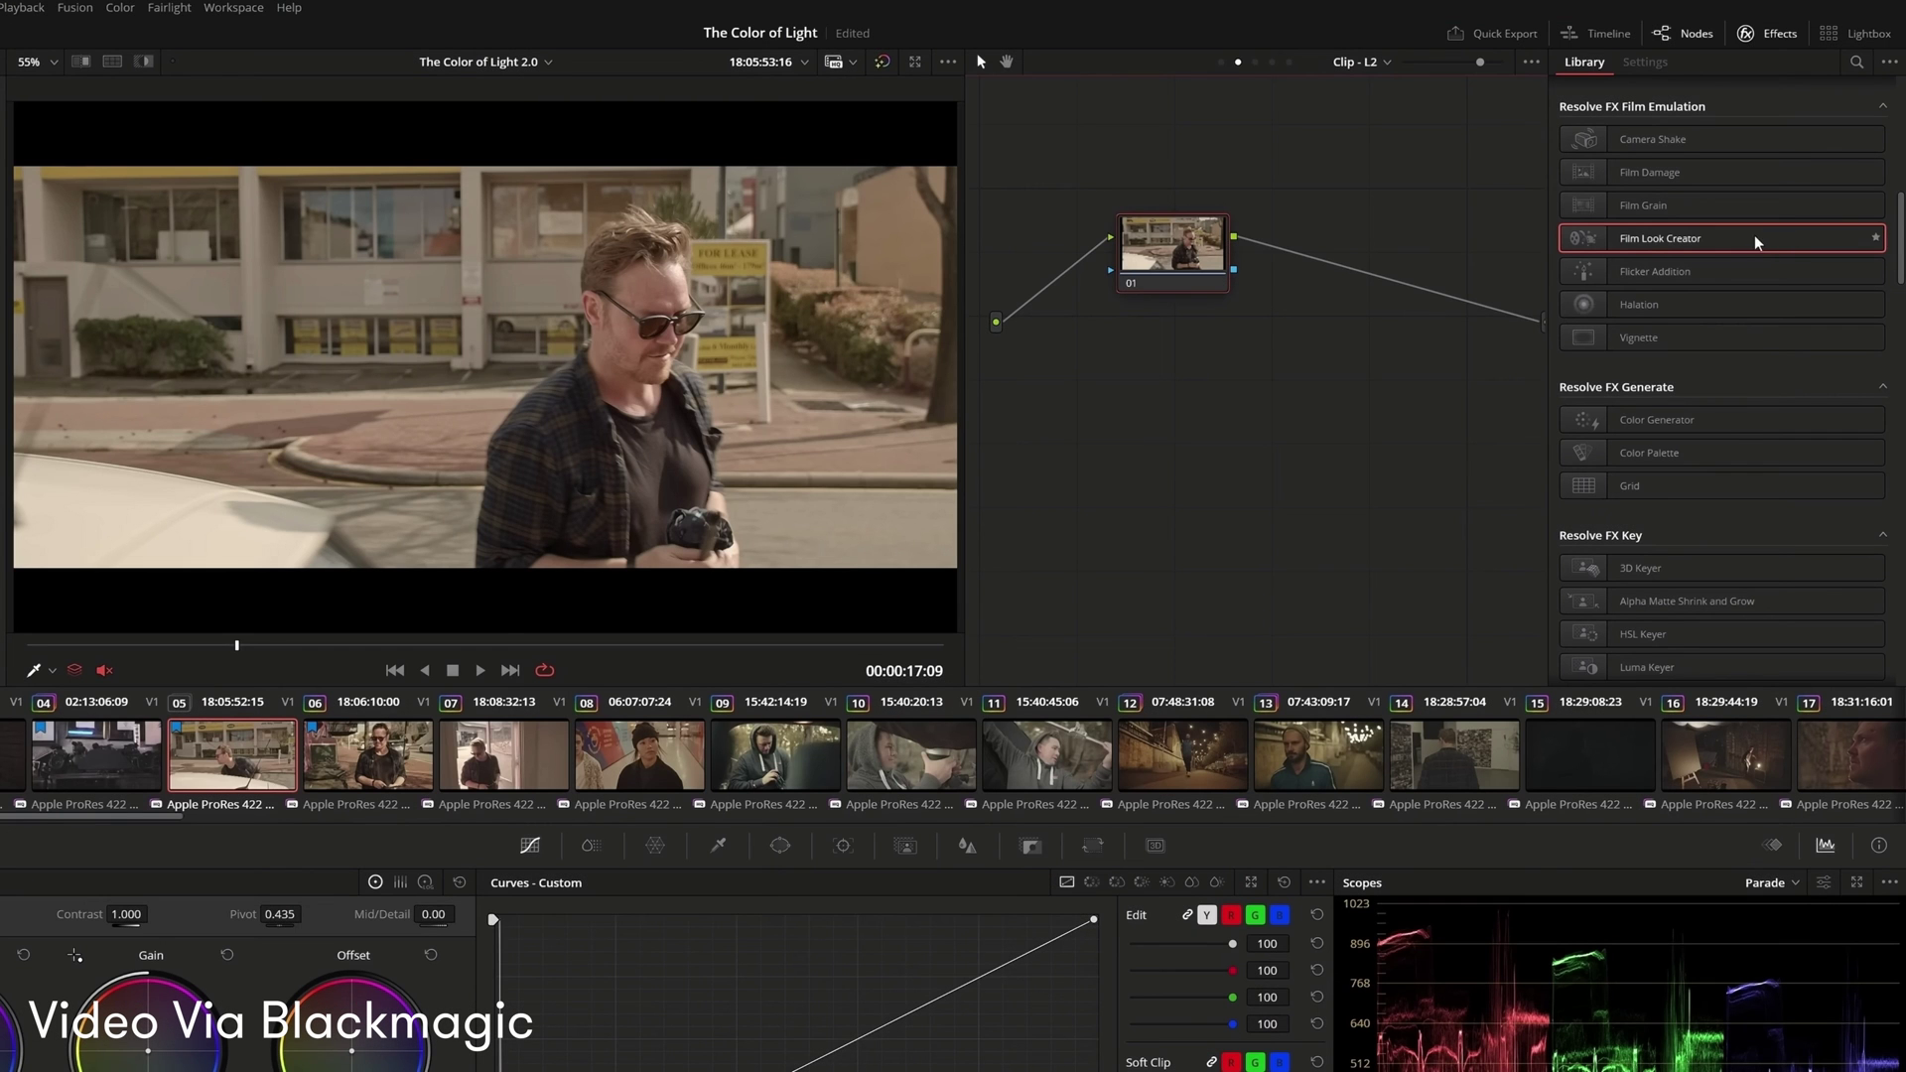
Step: Apply Film Look Creator to the clip's node
left_click_drag(1759, 243, 1152, 241)
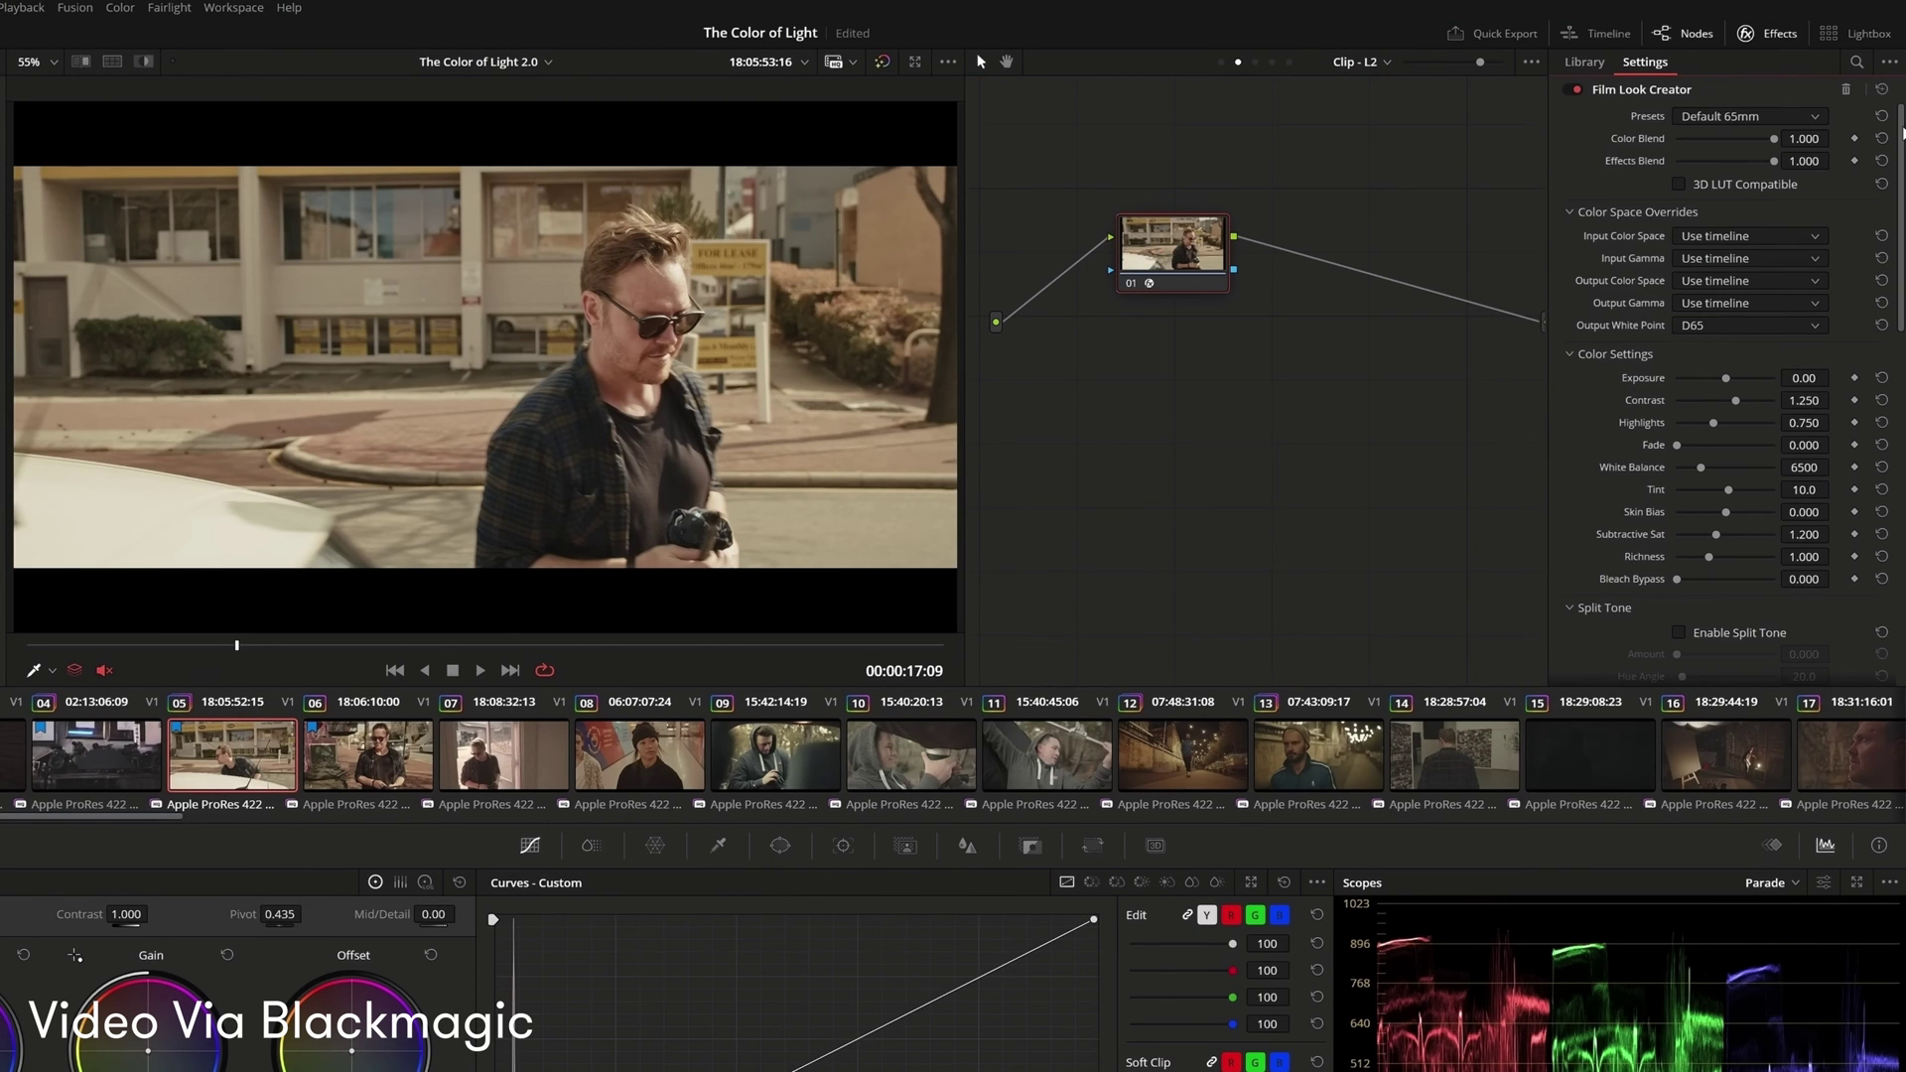
scroll(1902, 130, "down", 10)
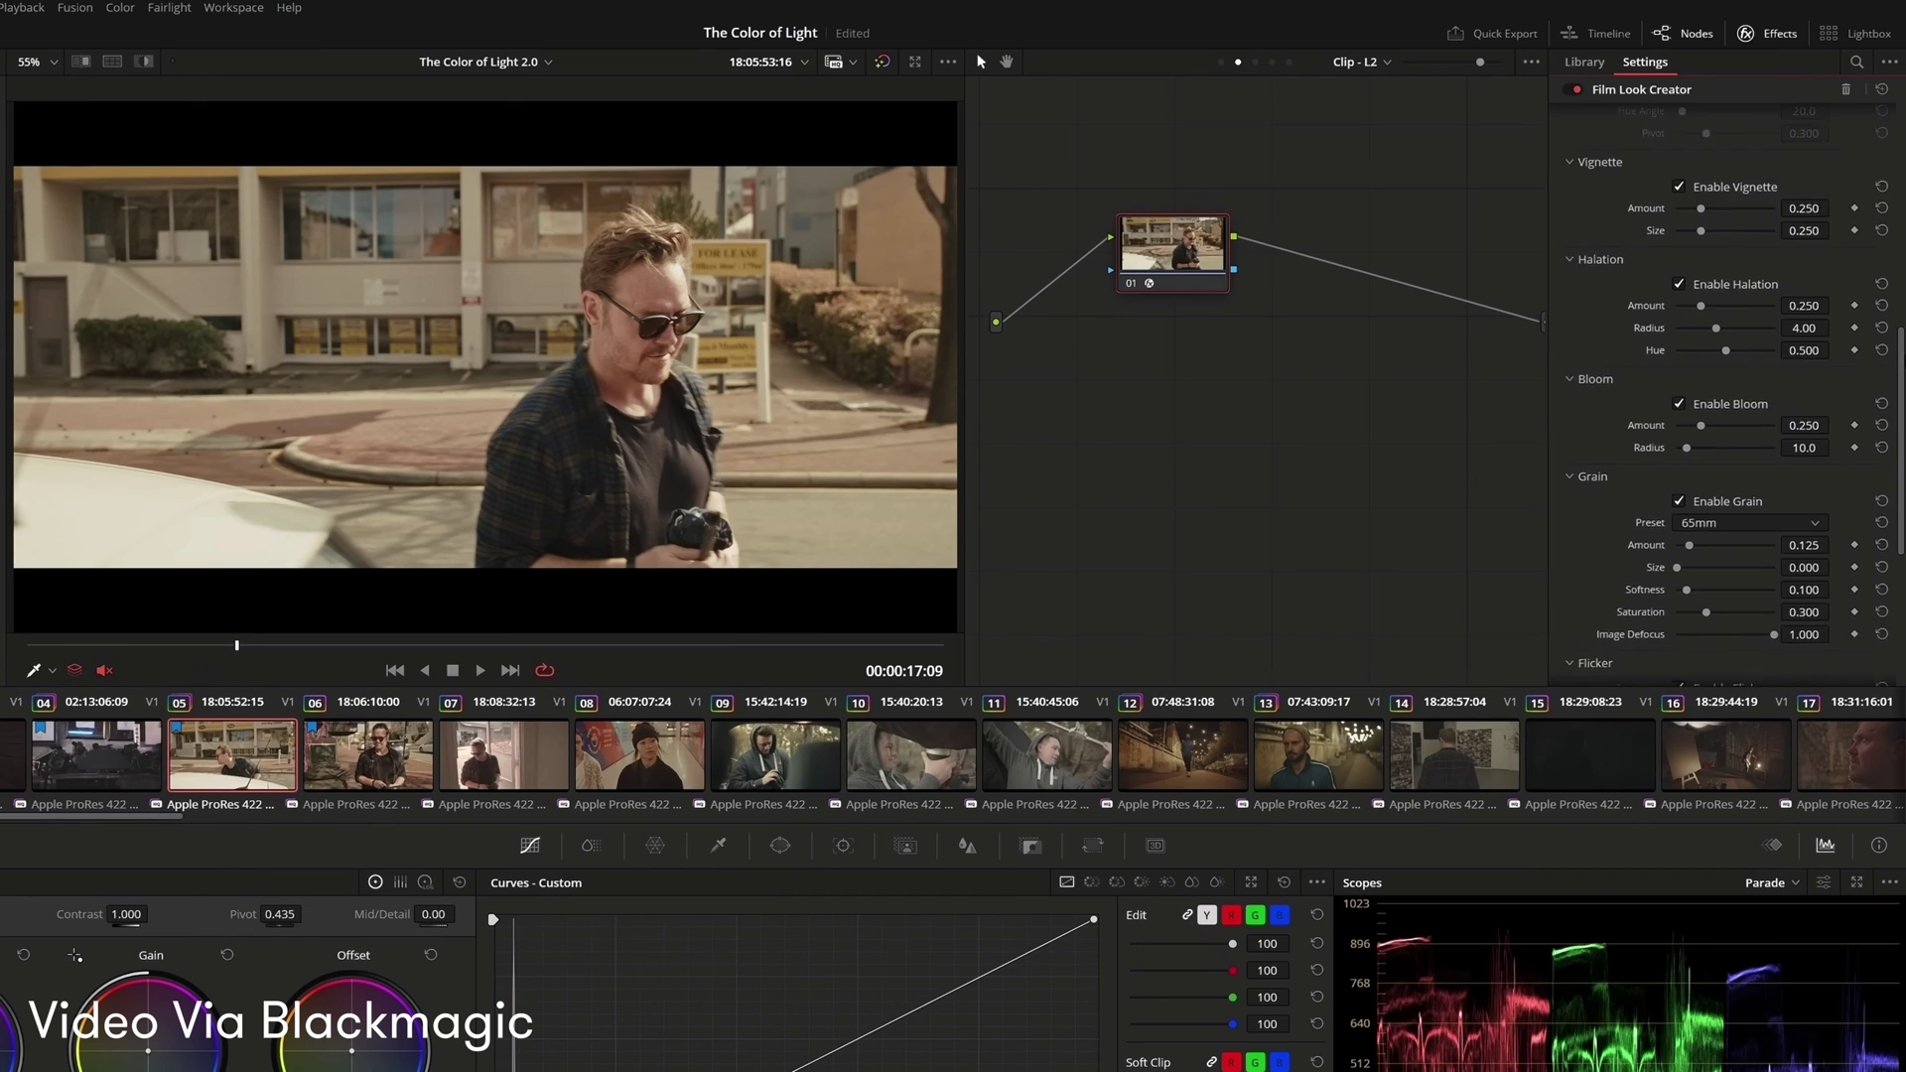
scroll(1893, 513, "down", 5)
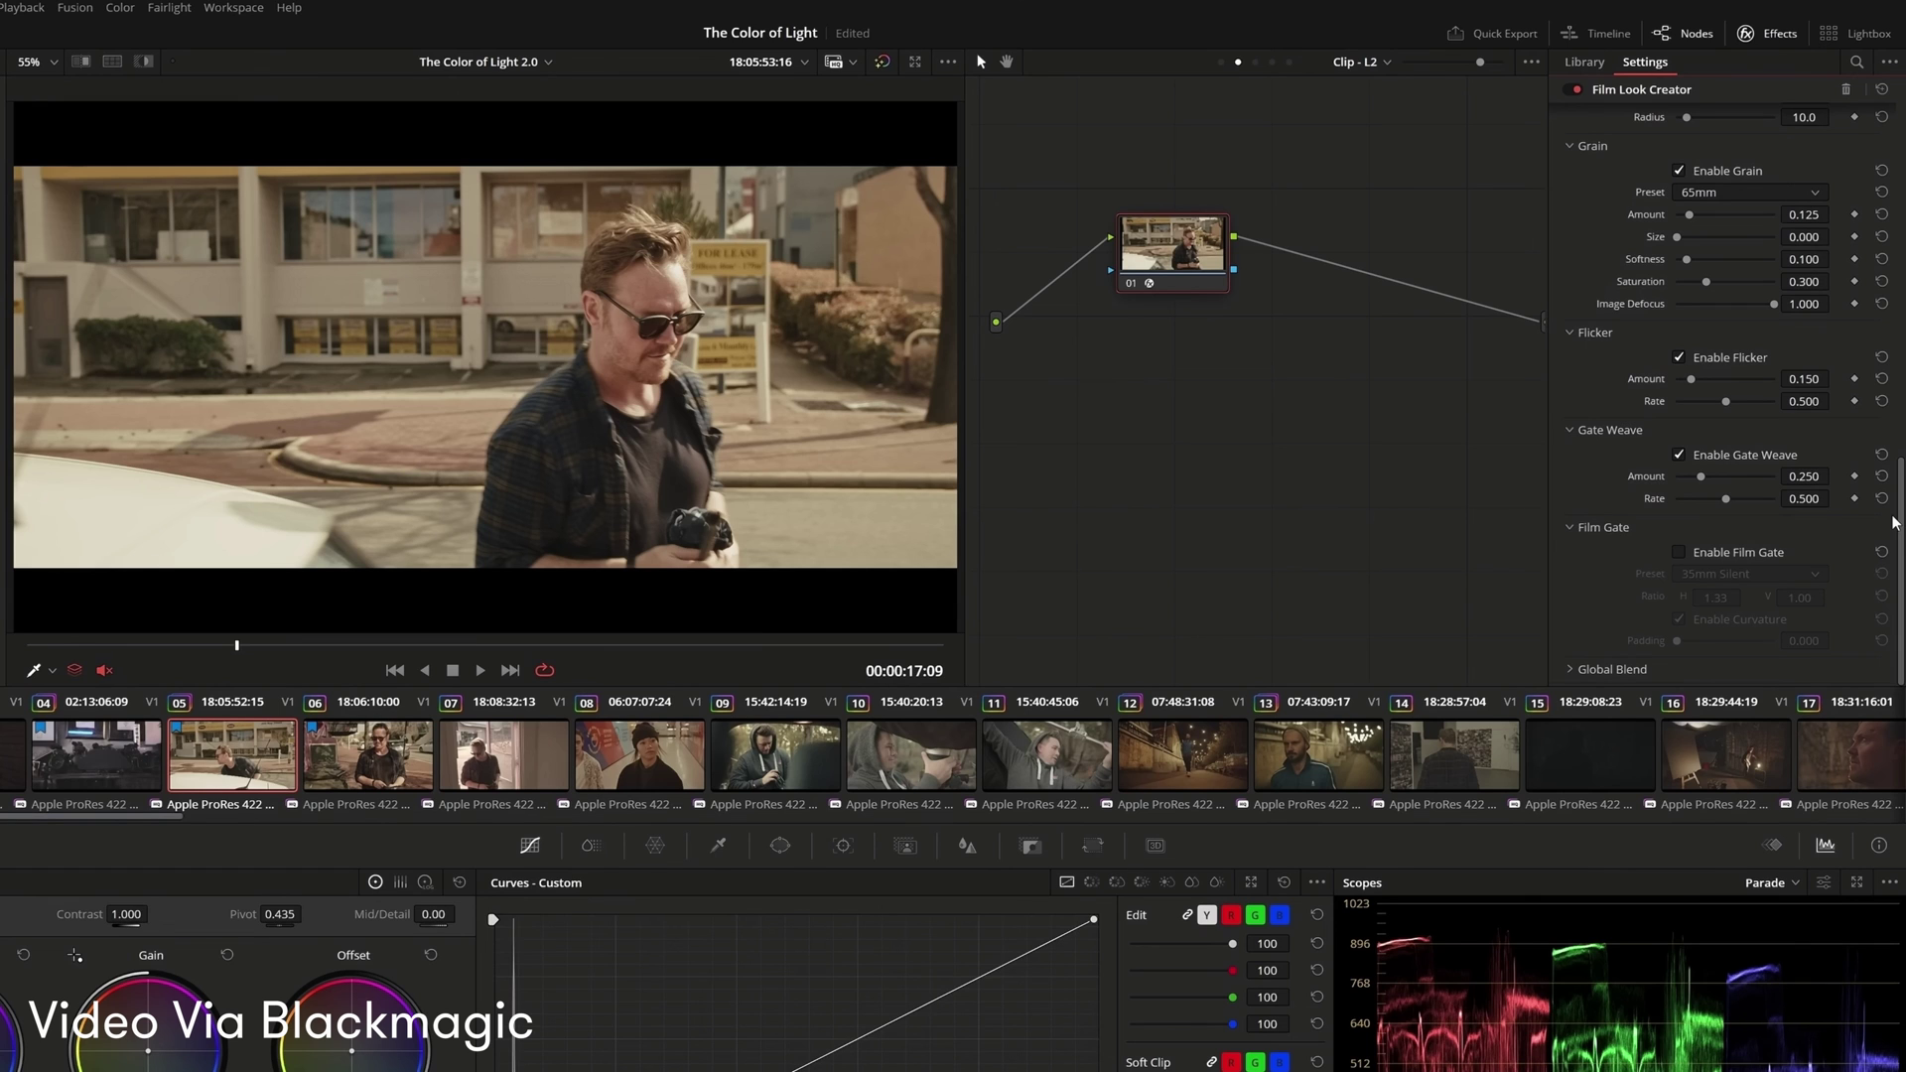
scroll(1893, 521, "up", 15)
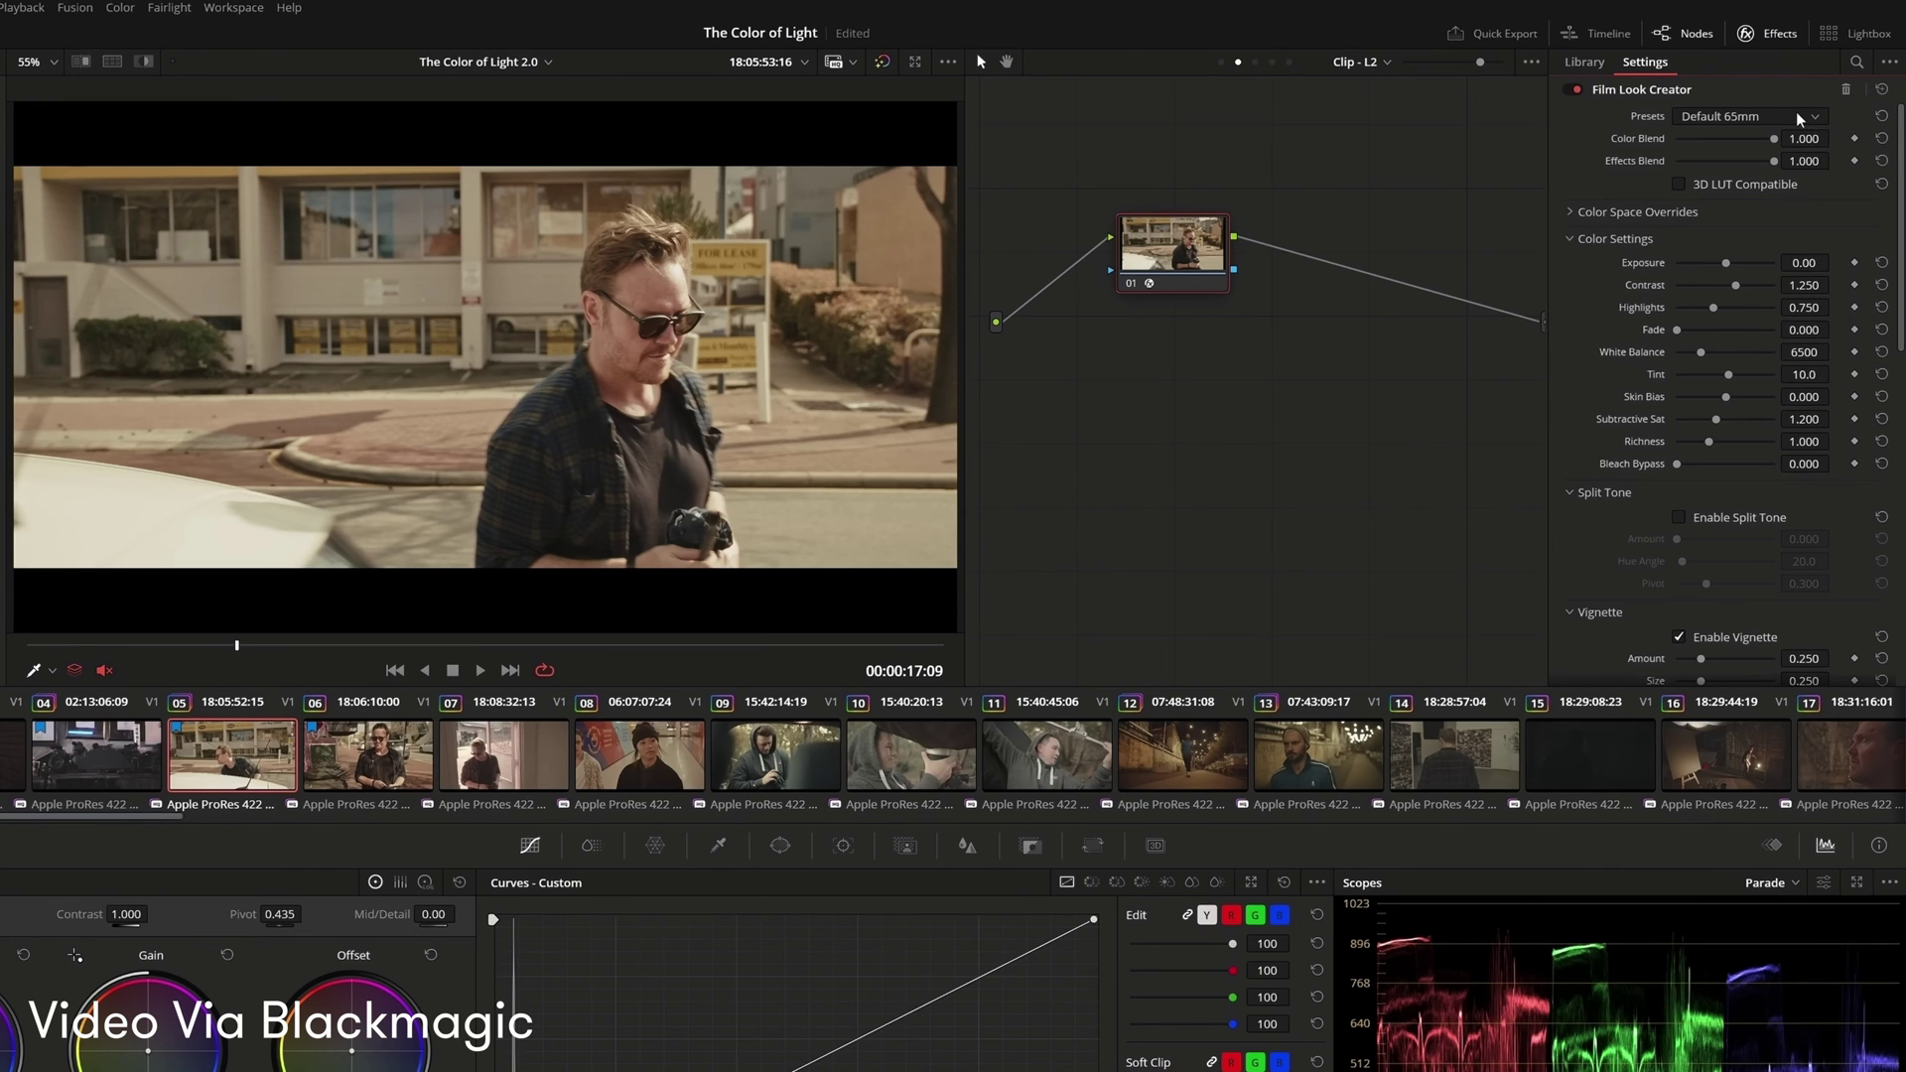
Step: Set Color Blend to 1.000, Exposure to -0.08 and Contrast to 1.378
left_click(1799, 118)
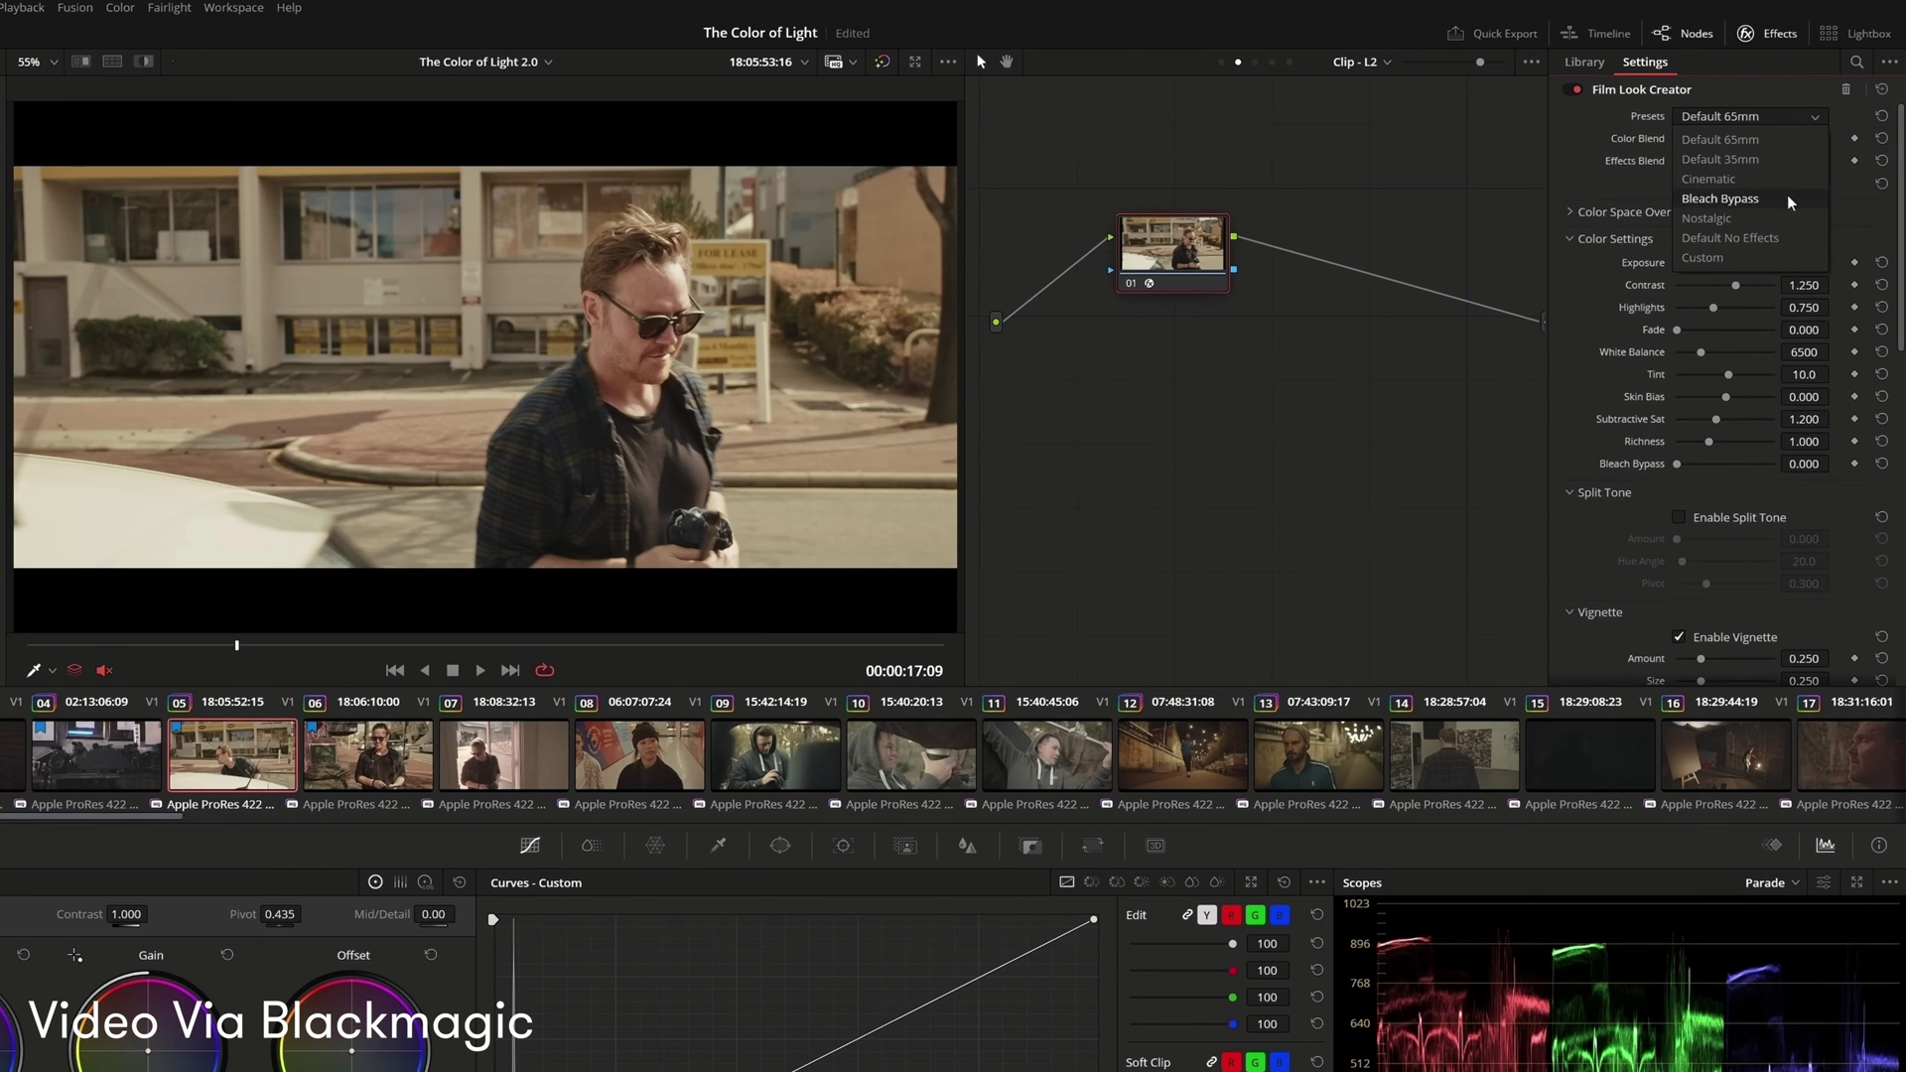
mouse_move(1776, 143)
left_mouse_down()
mouse_move(1707, 141)
mouse_move(1782, 145)
mouse_move(1710, 164)
mouse_move(1782, 164)
left_mouse_up()
left_click_drag(1737, 265, 1749, 332)
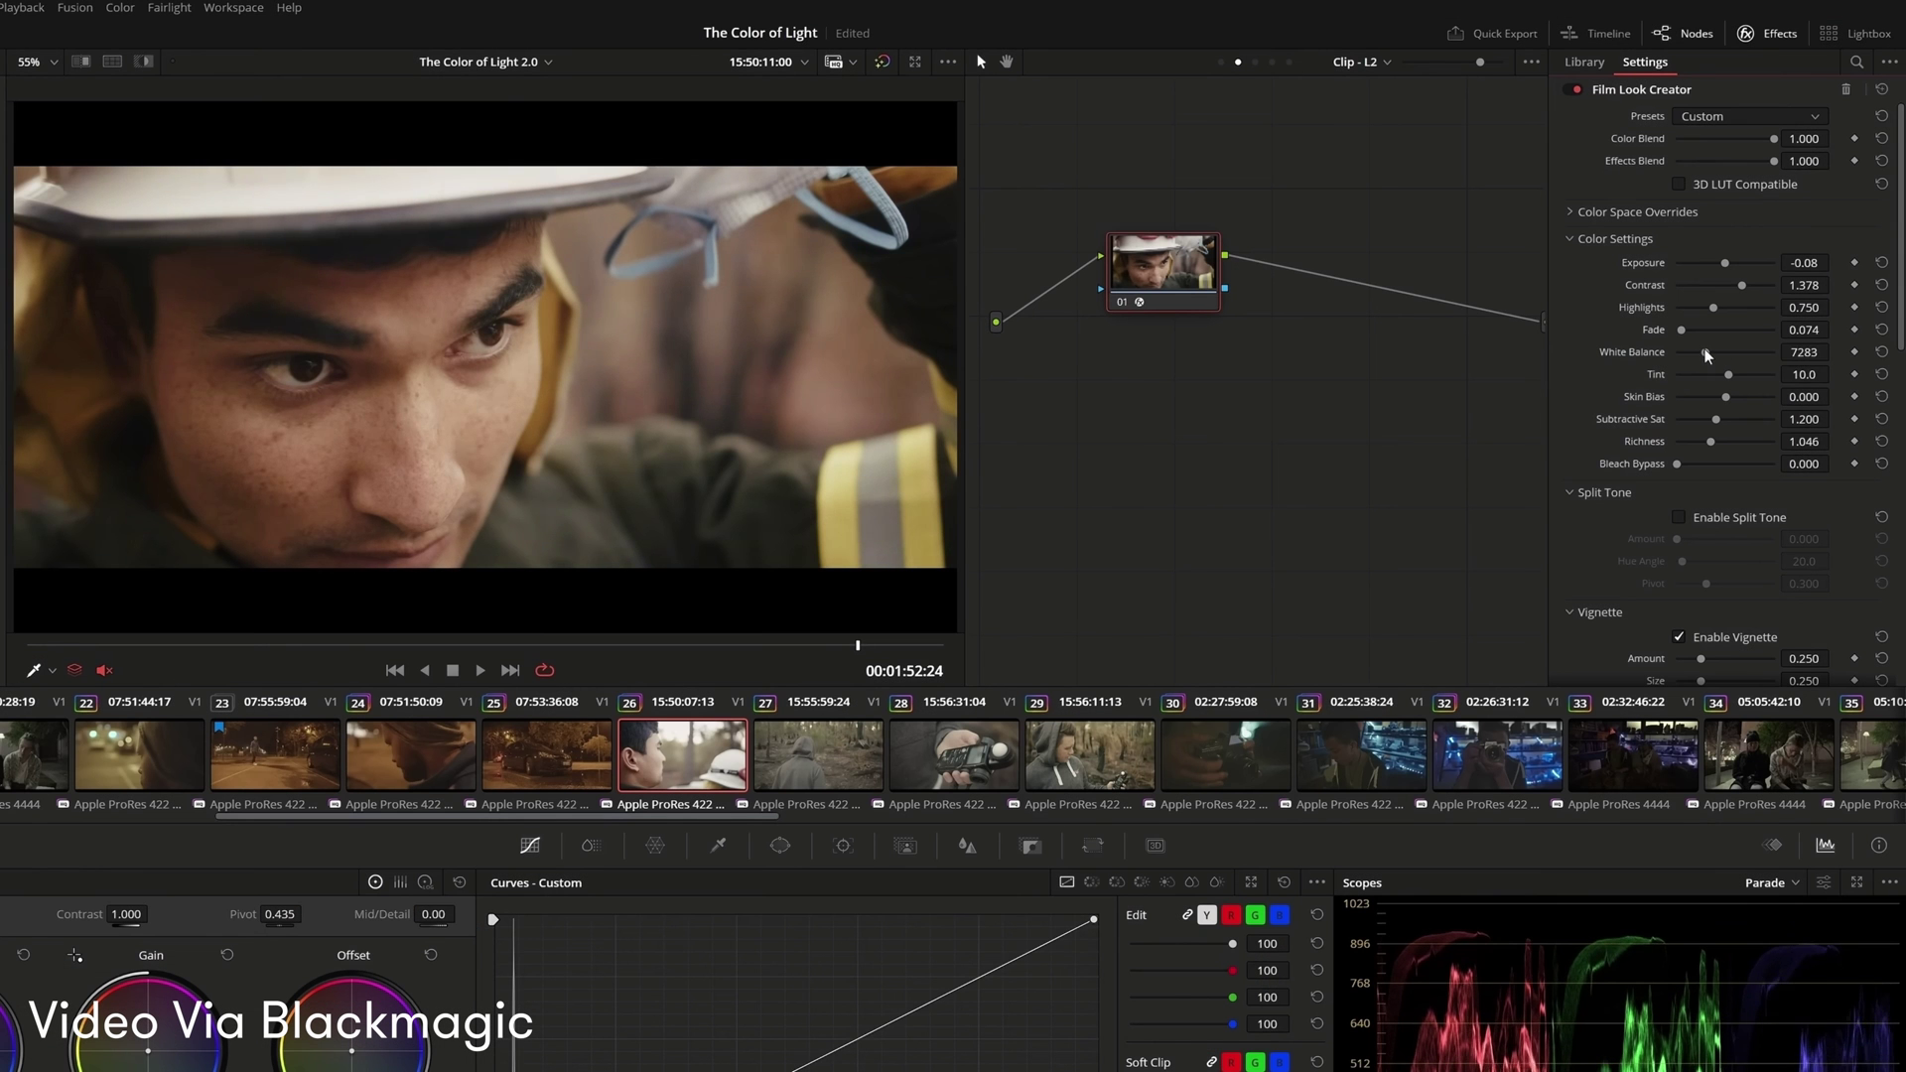
Step: Set white balance 5465, tint -70.2, subtractive saturation 2.009 and split-tone hue 201.4
left_click_drag(1705, 355, 1695, 355)
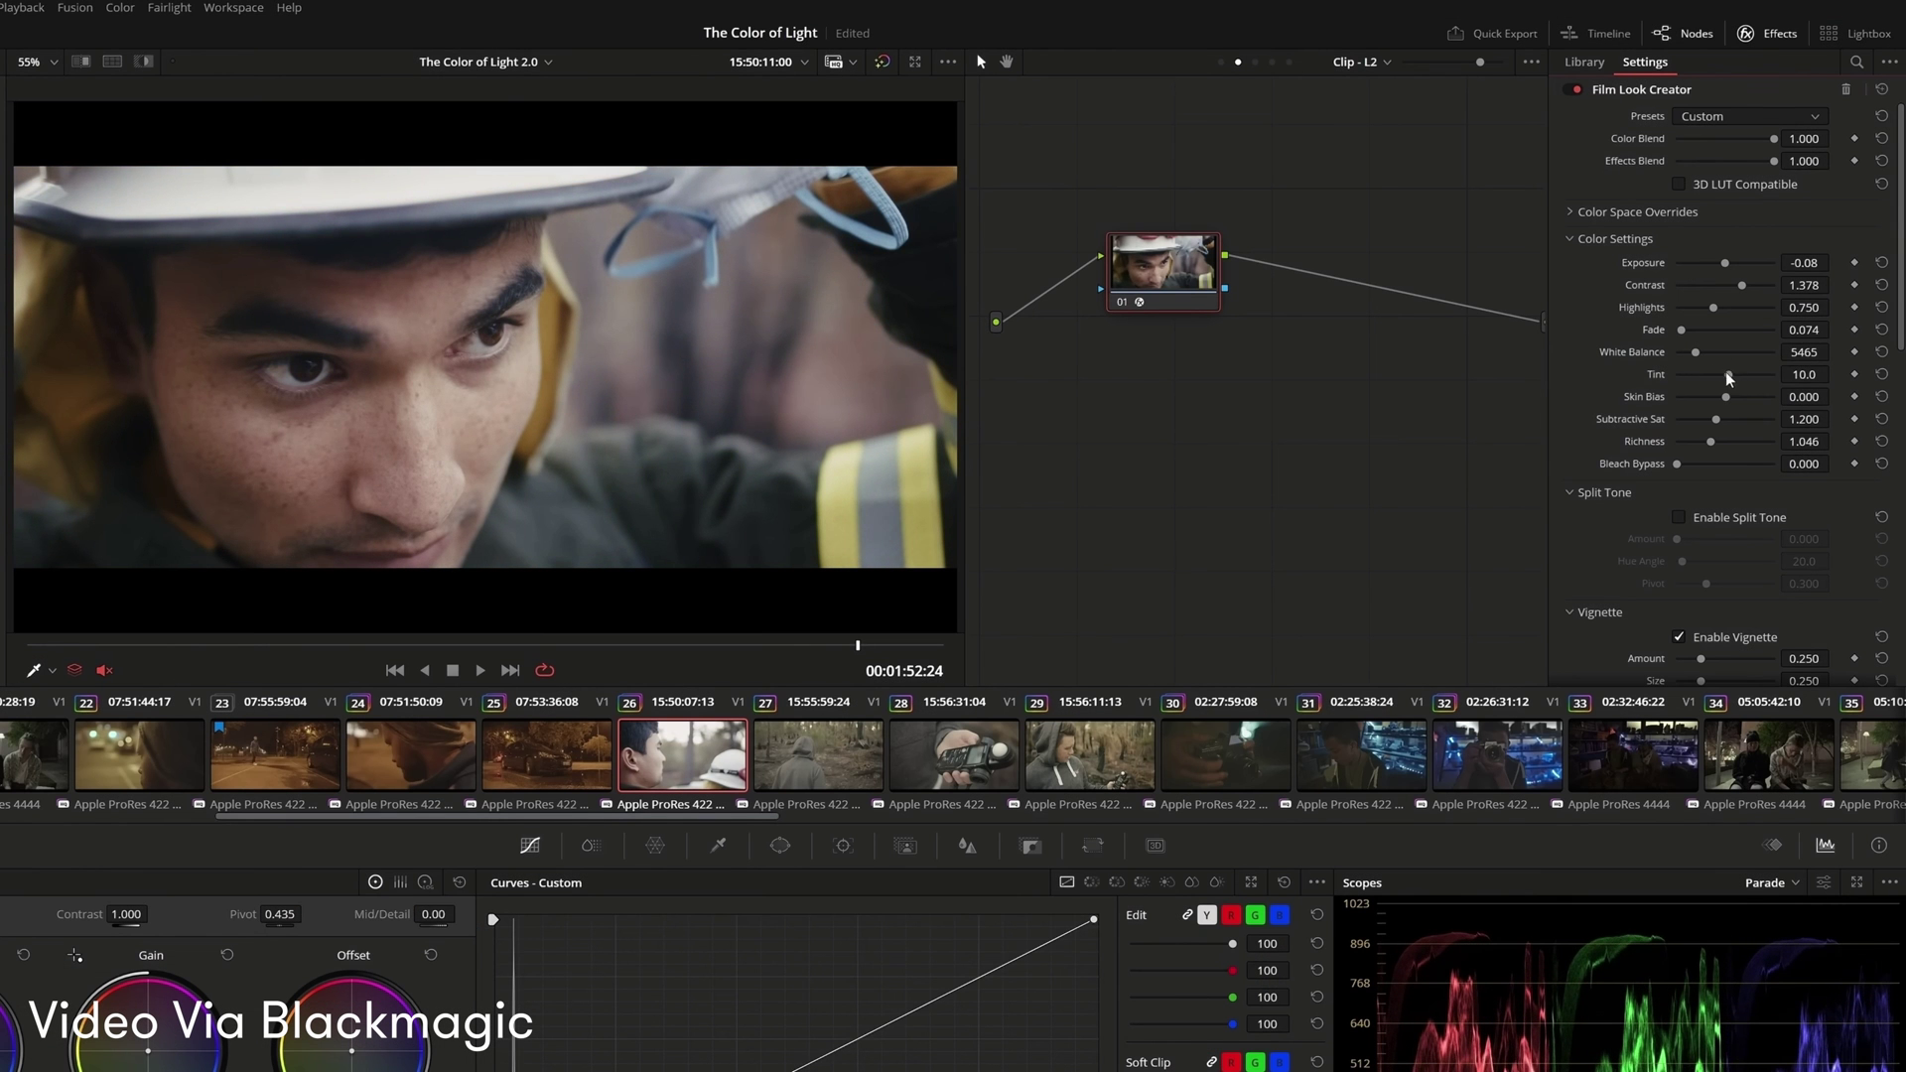
mouse_move(1728, 375)
left_mouse_down()
mouse_move(1693, 400)
mouse_move(1754, 399)
left_mouse_up()
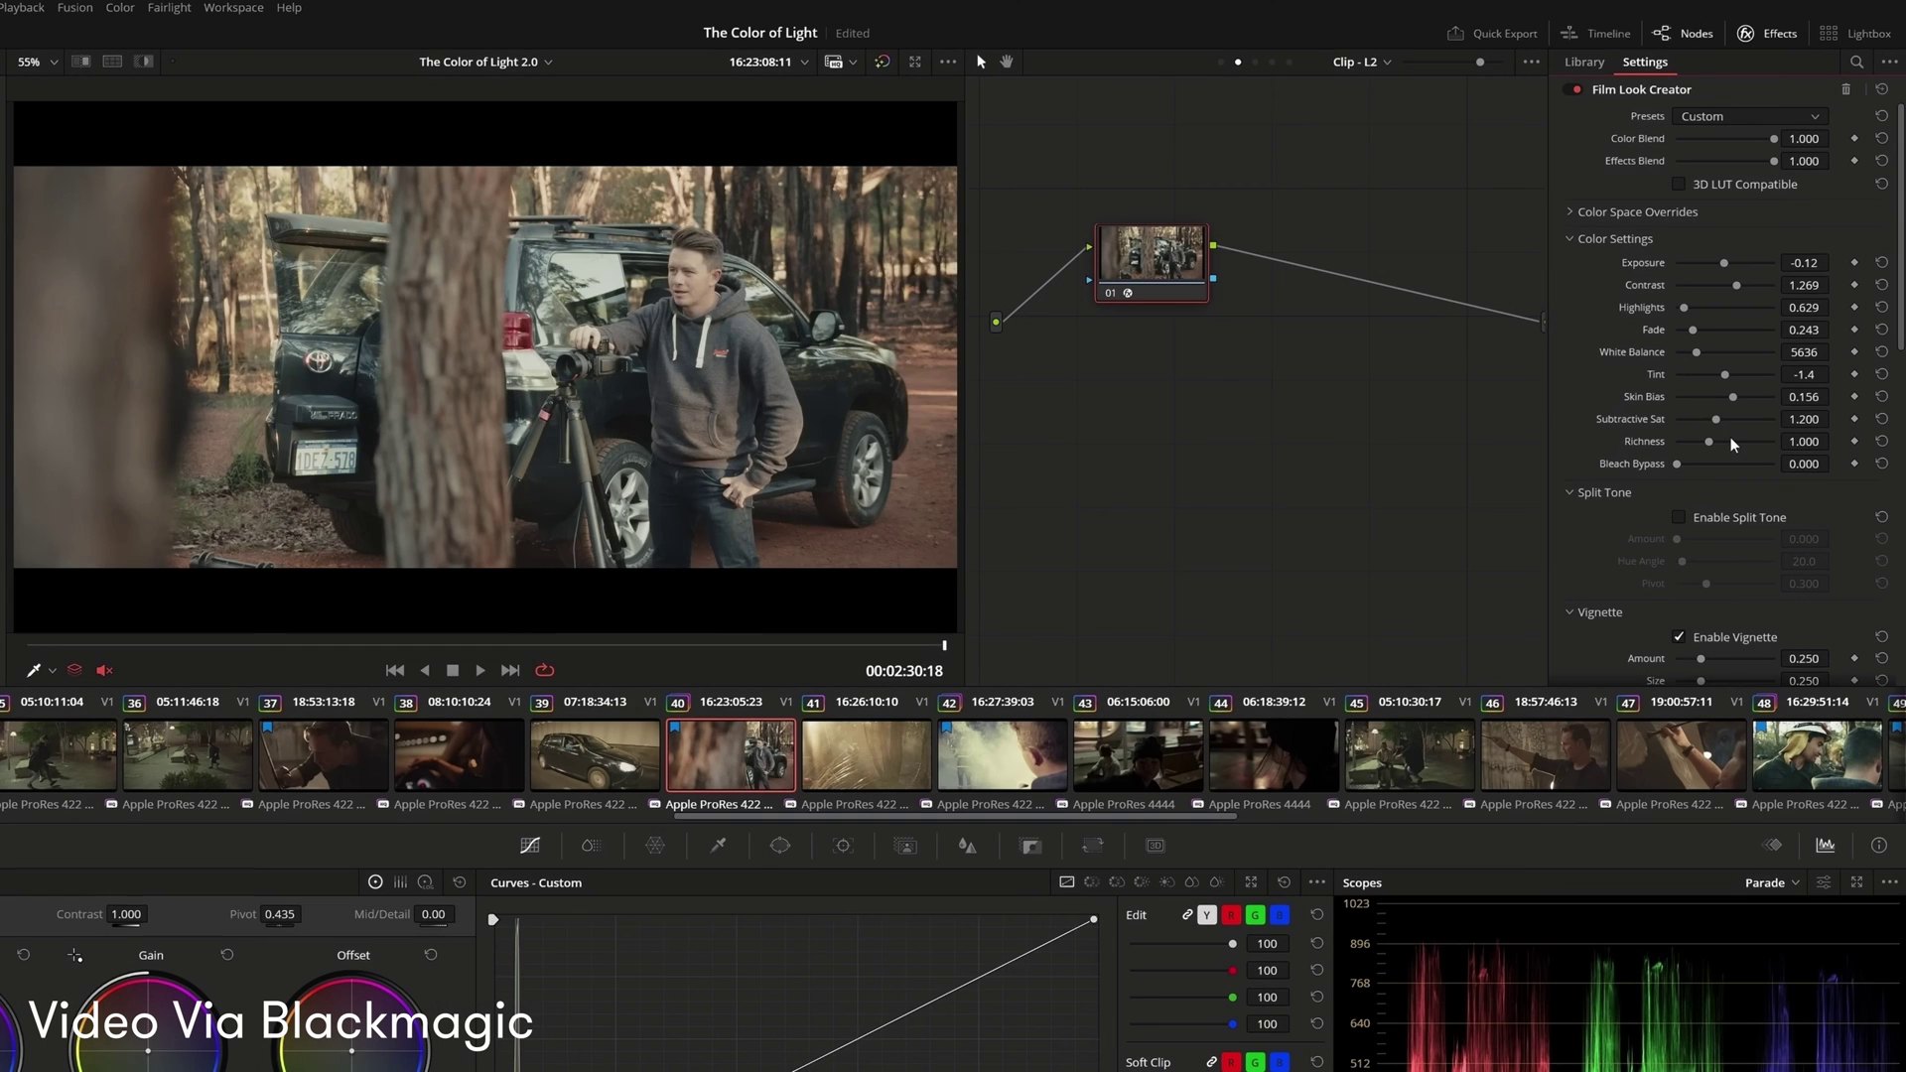
mouse_move(1716, 420)
left_mouse_down()
mouse_move(1745, 425)
mouse_move(1693, 445)
left_mouse_up()
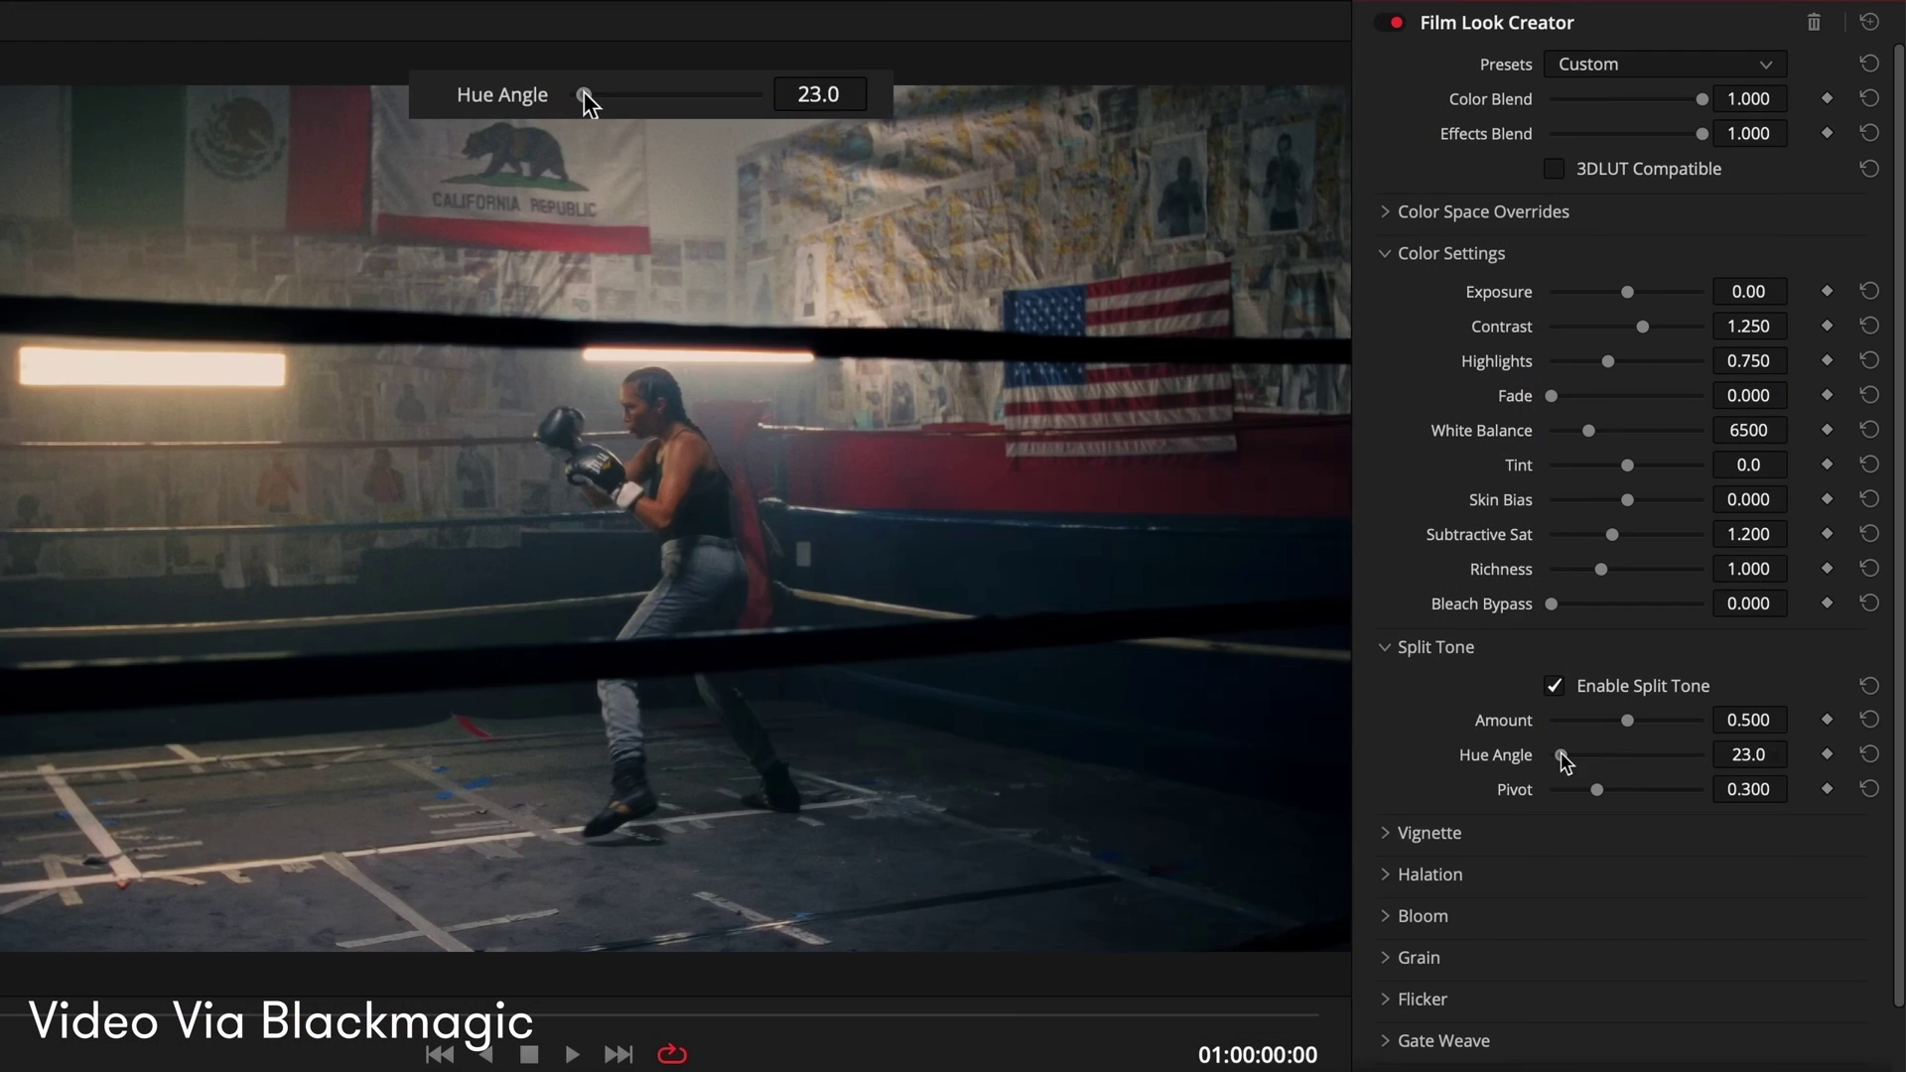
left_click_drag(1562, 756, 1710, 765)
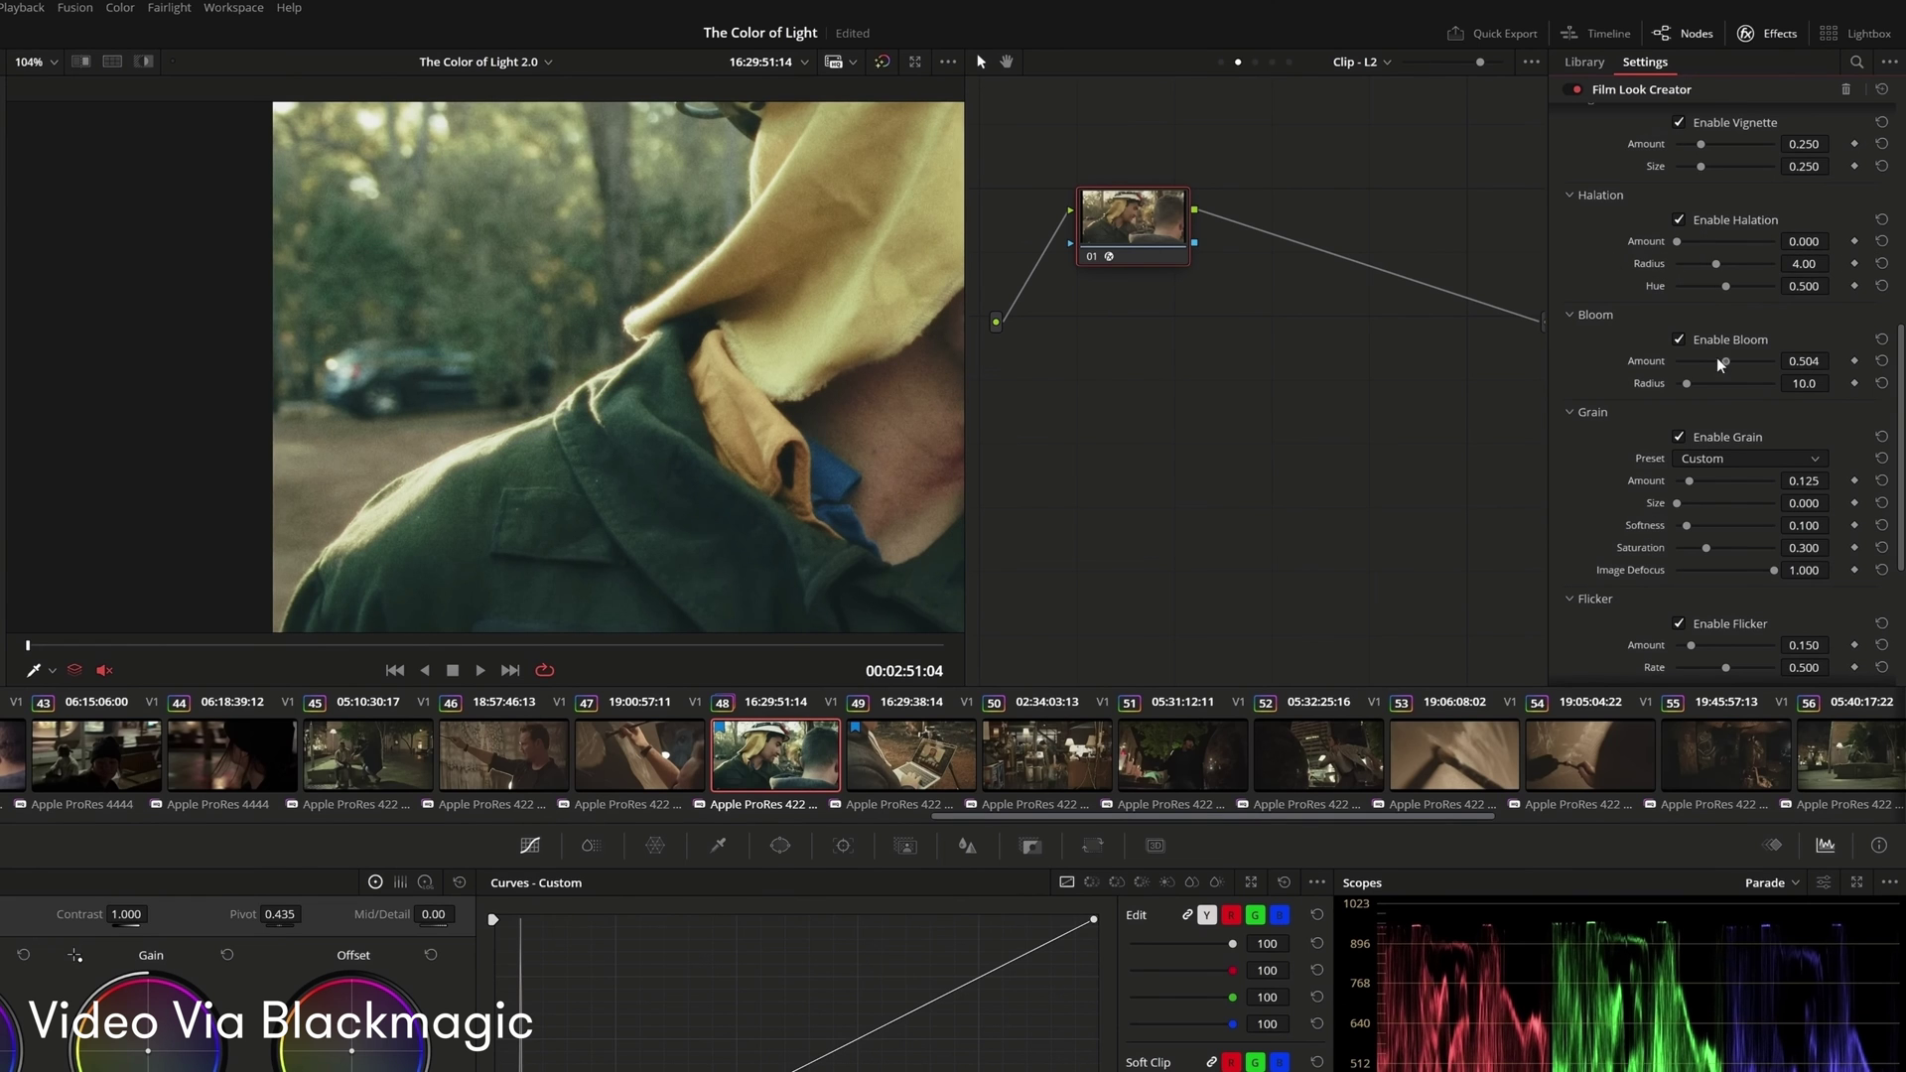
Step: Raise grain amount to 0.248, increase flicker, and play the clip to preview
left_click(1688, 481)
left_click_drag(1691, 484, 1704, 486)
scroll(1703, 484, "down", 3)
left_click_drag(1690, 378, 1724, 379)
key("space")
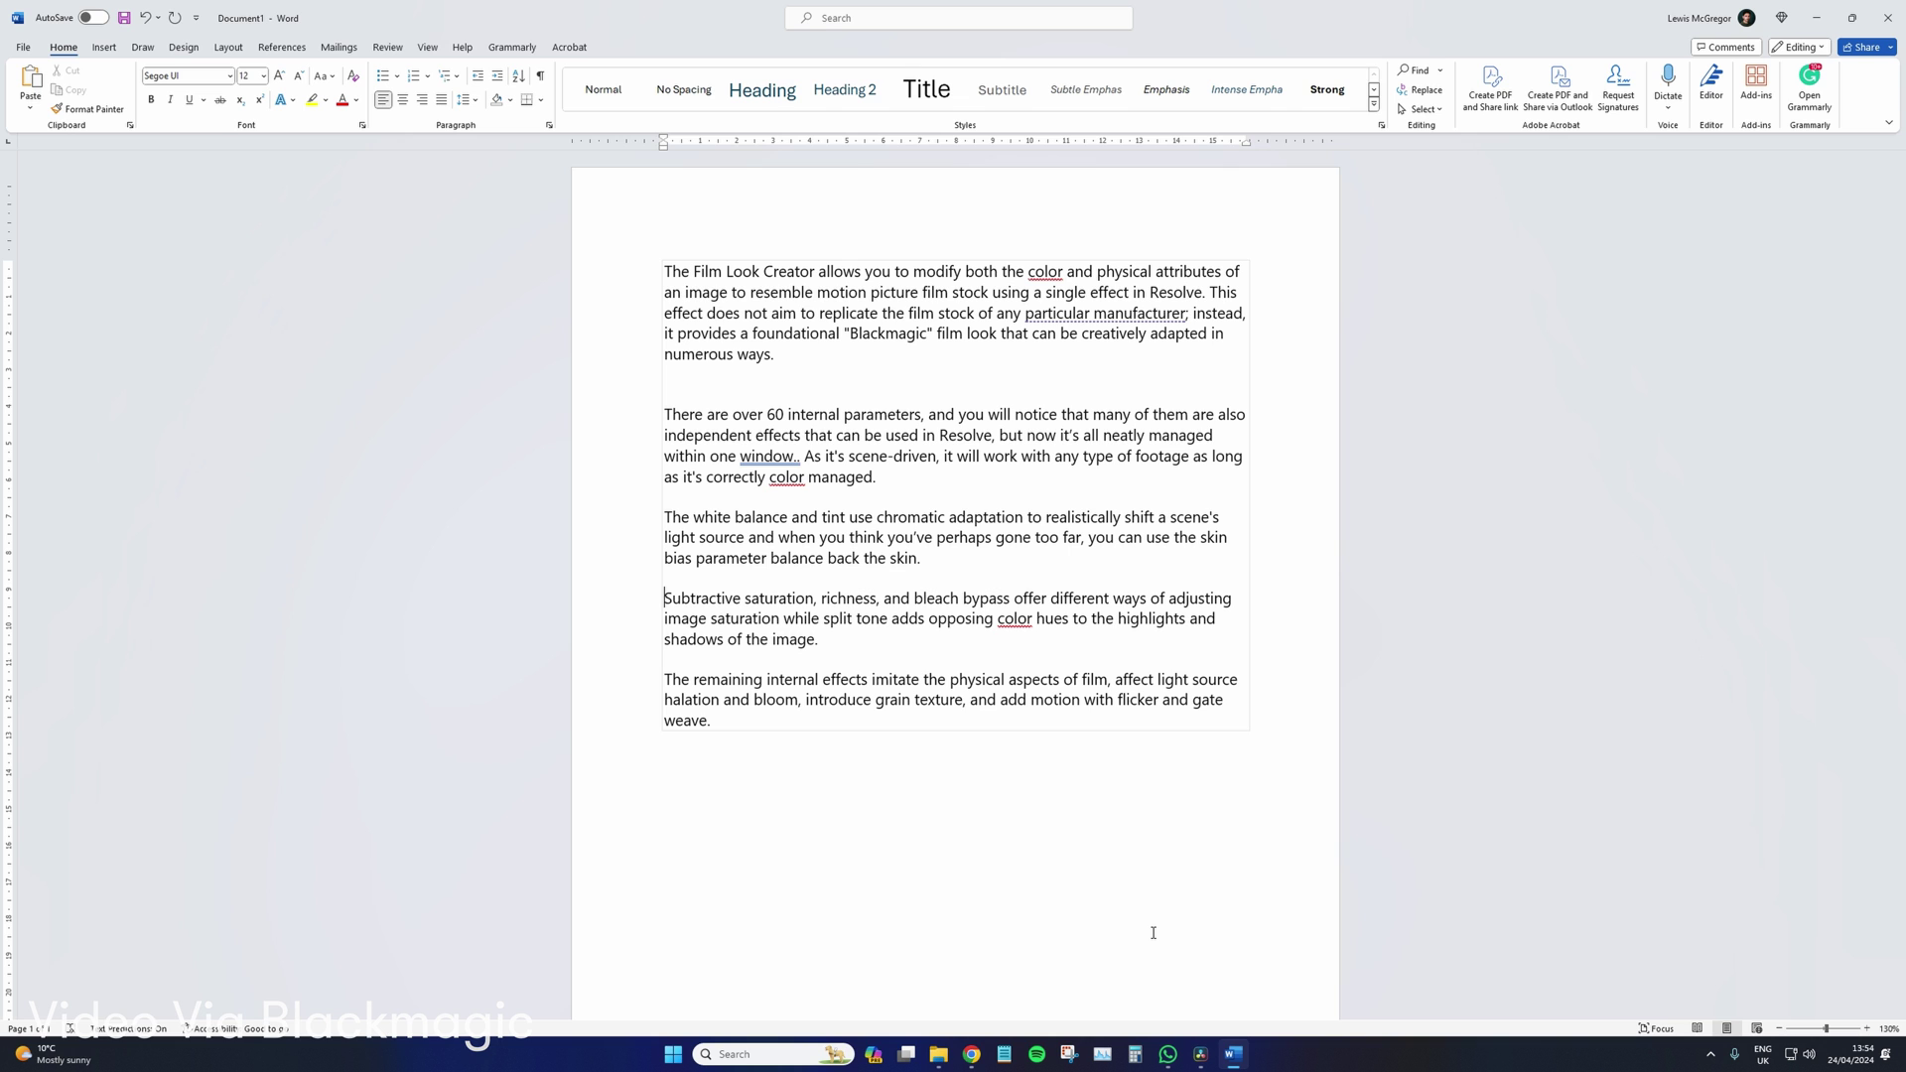
Step: Switch from the Word notes back to the DaVinci Resolve forest interview project
left_click(1201, 1060)
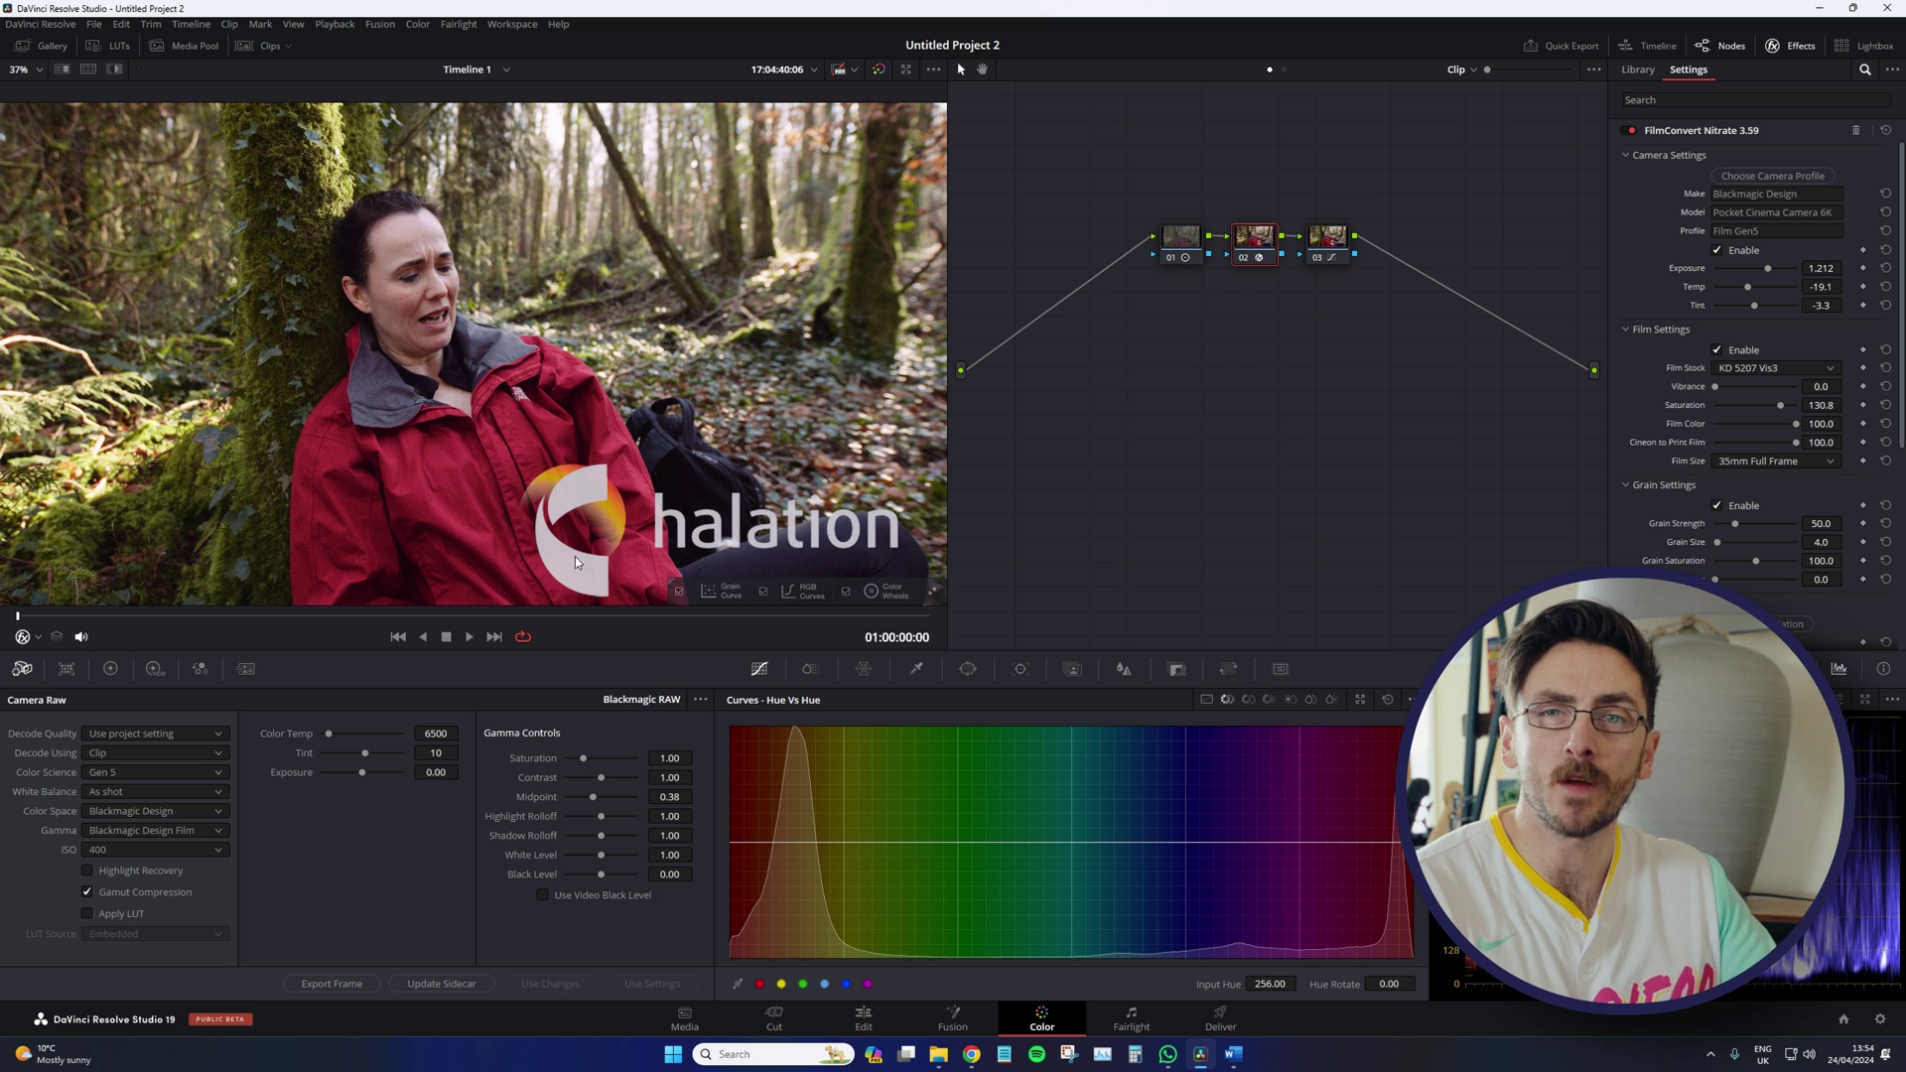
Step: Move the playhead to frame 01:00:01:15 of the clip
scroll(531, 571, "down", 1)
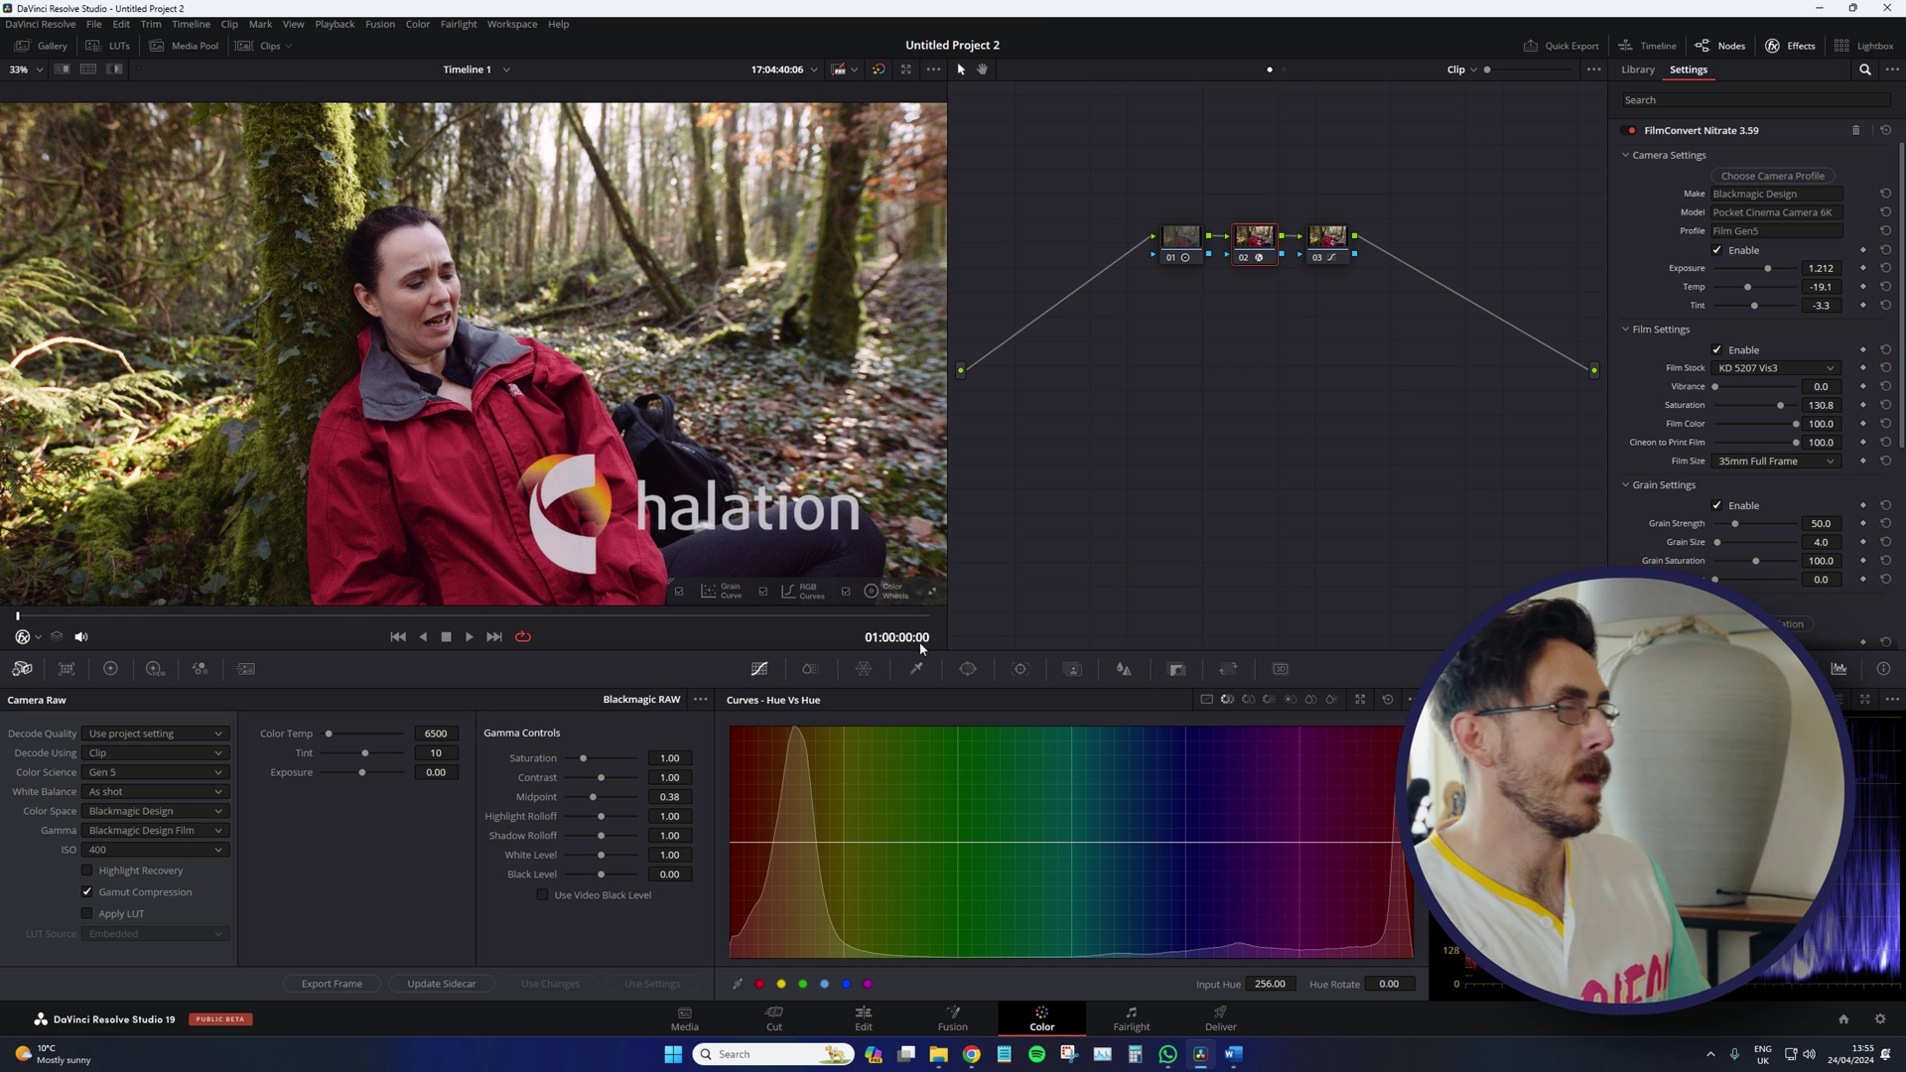
left_click(136, 615)
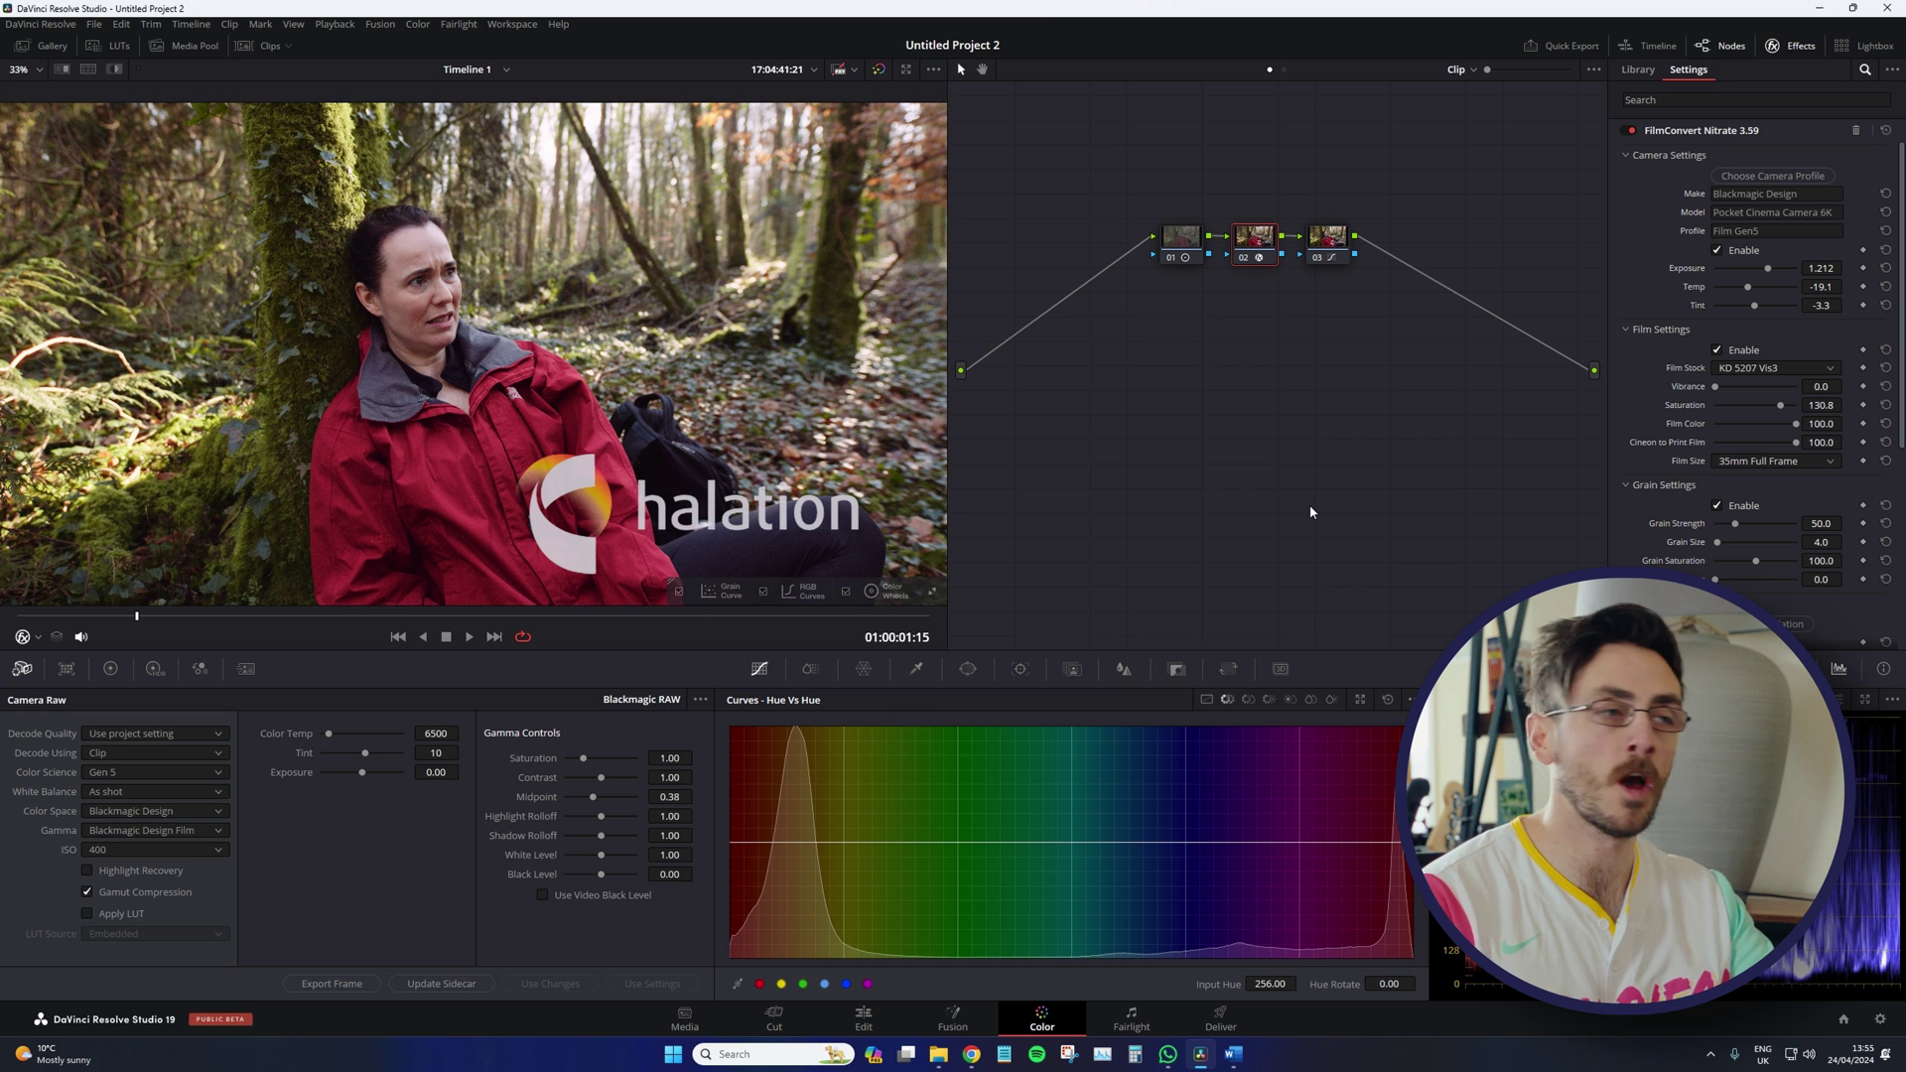
scroll(1300, 482, "up", 1)
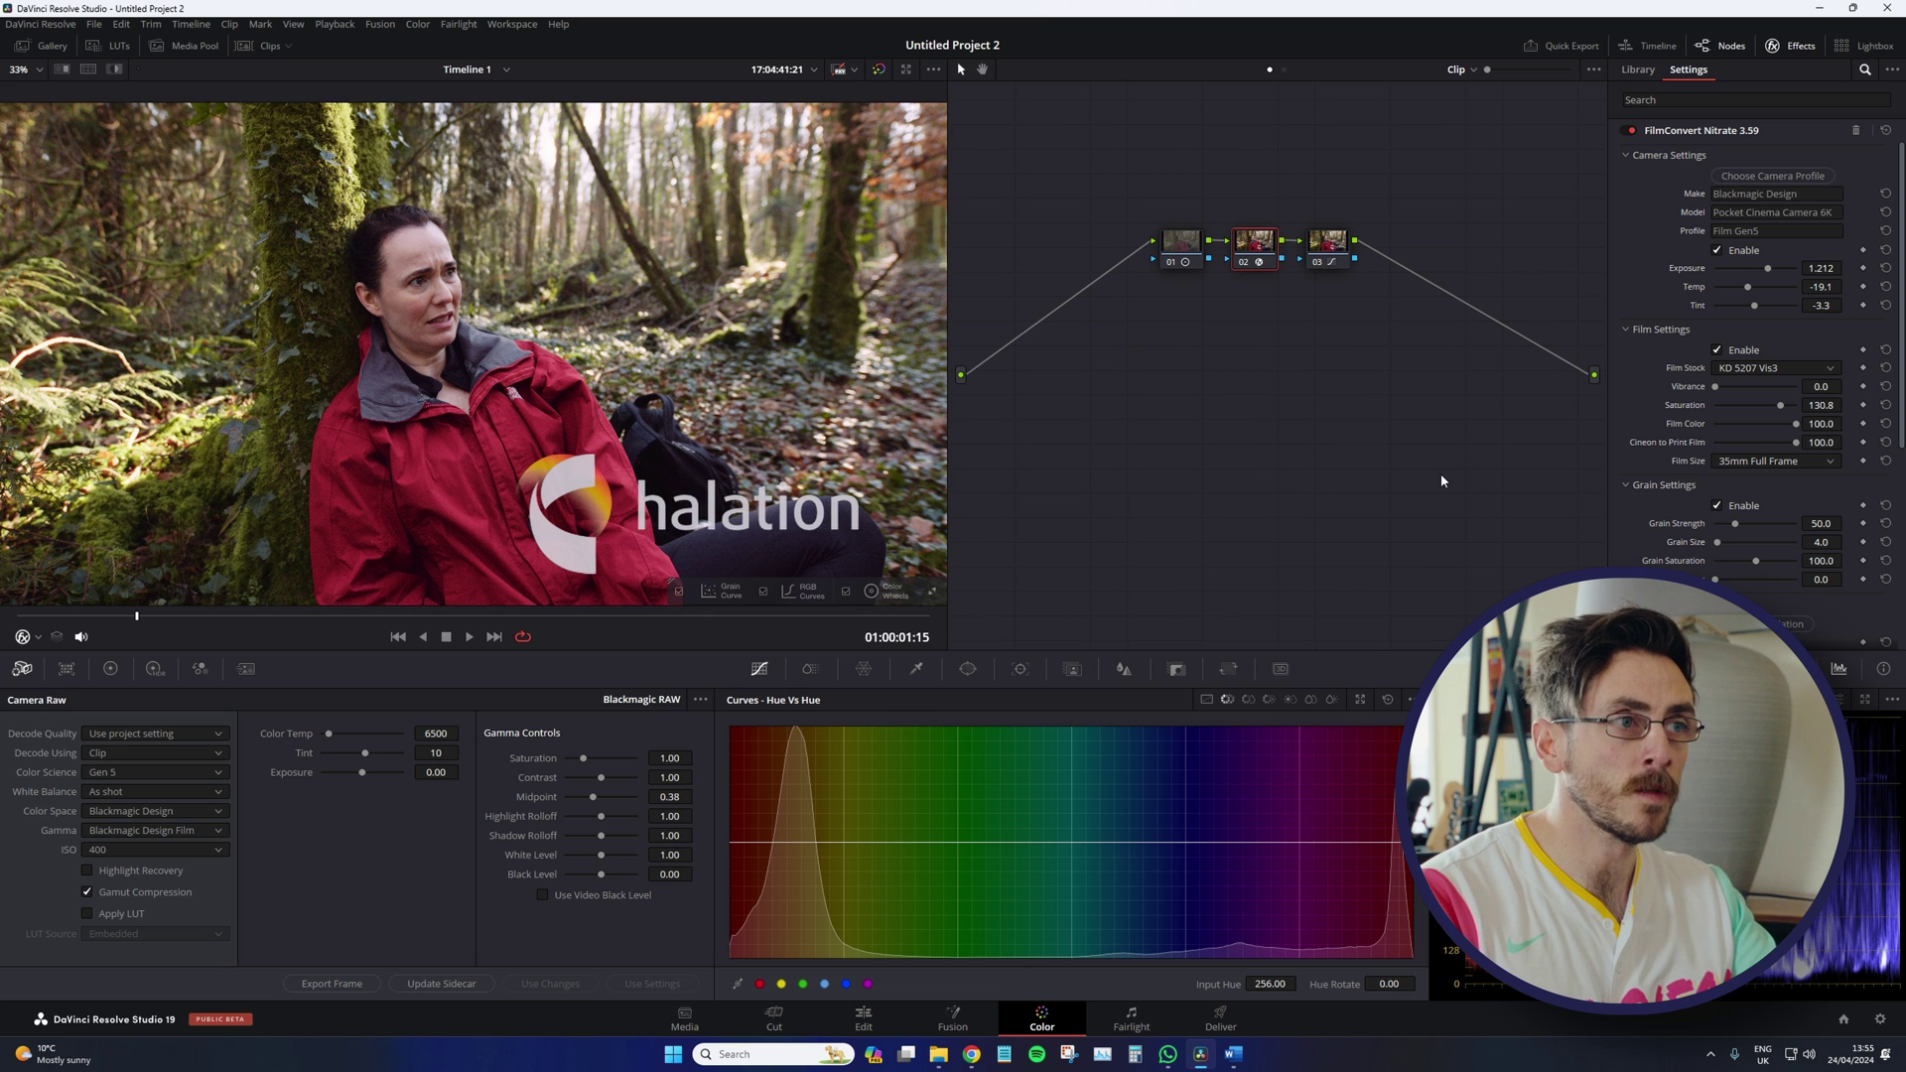
Step: Set FilmConvert's camera profile to Canon 6D mk2 - EOS RP and apply it
left_click(1779, 176)
left_click(1775, 146)
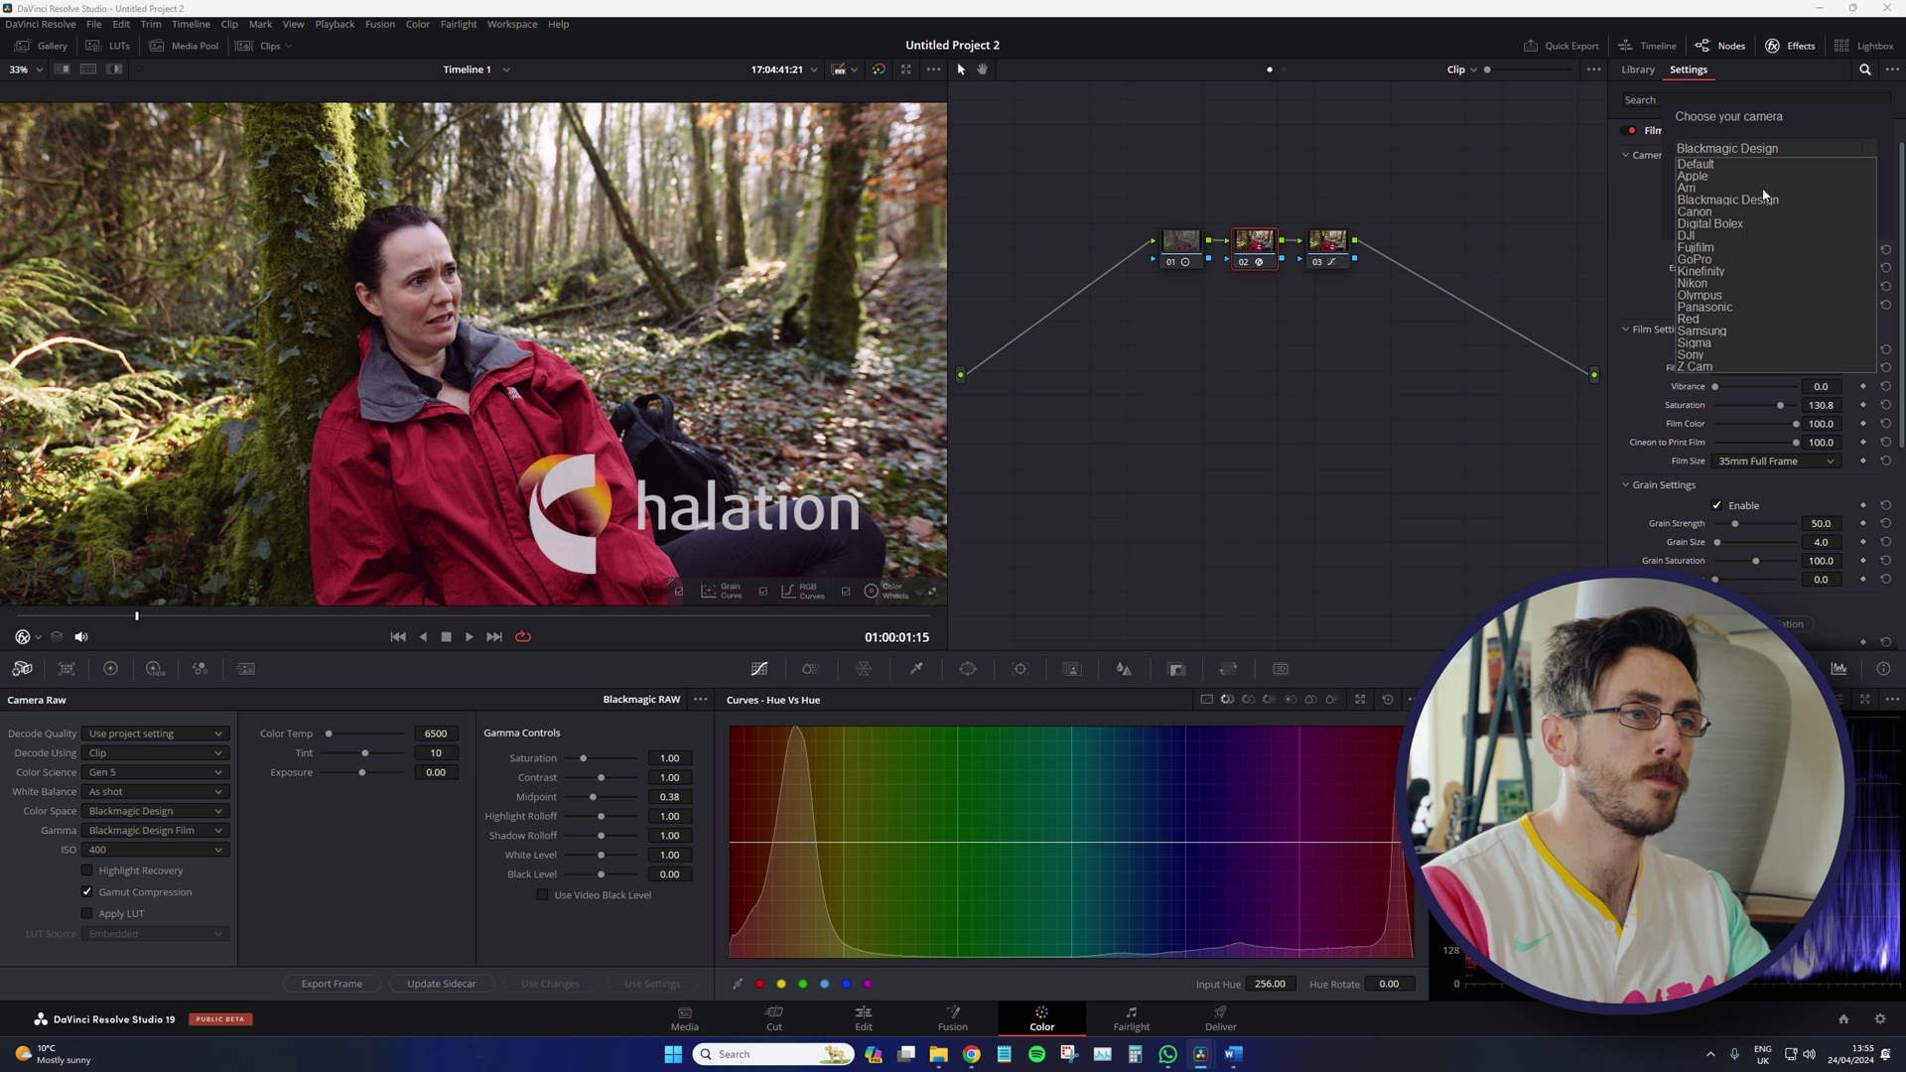
left_click(1736, 211)
left_click(1712, 169)
left_click(1728, 278)
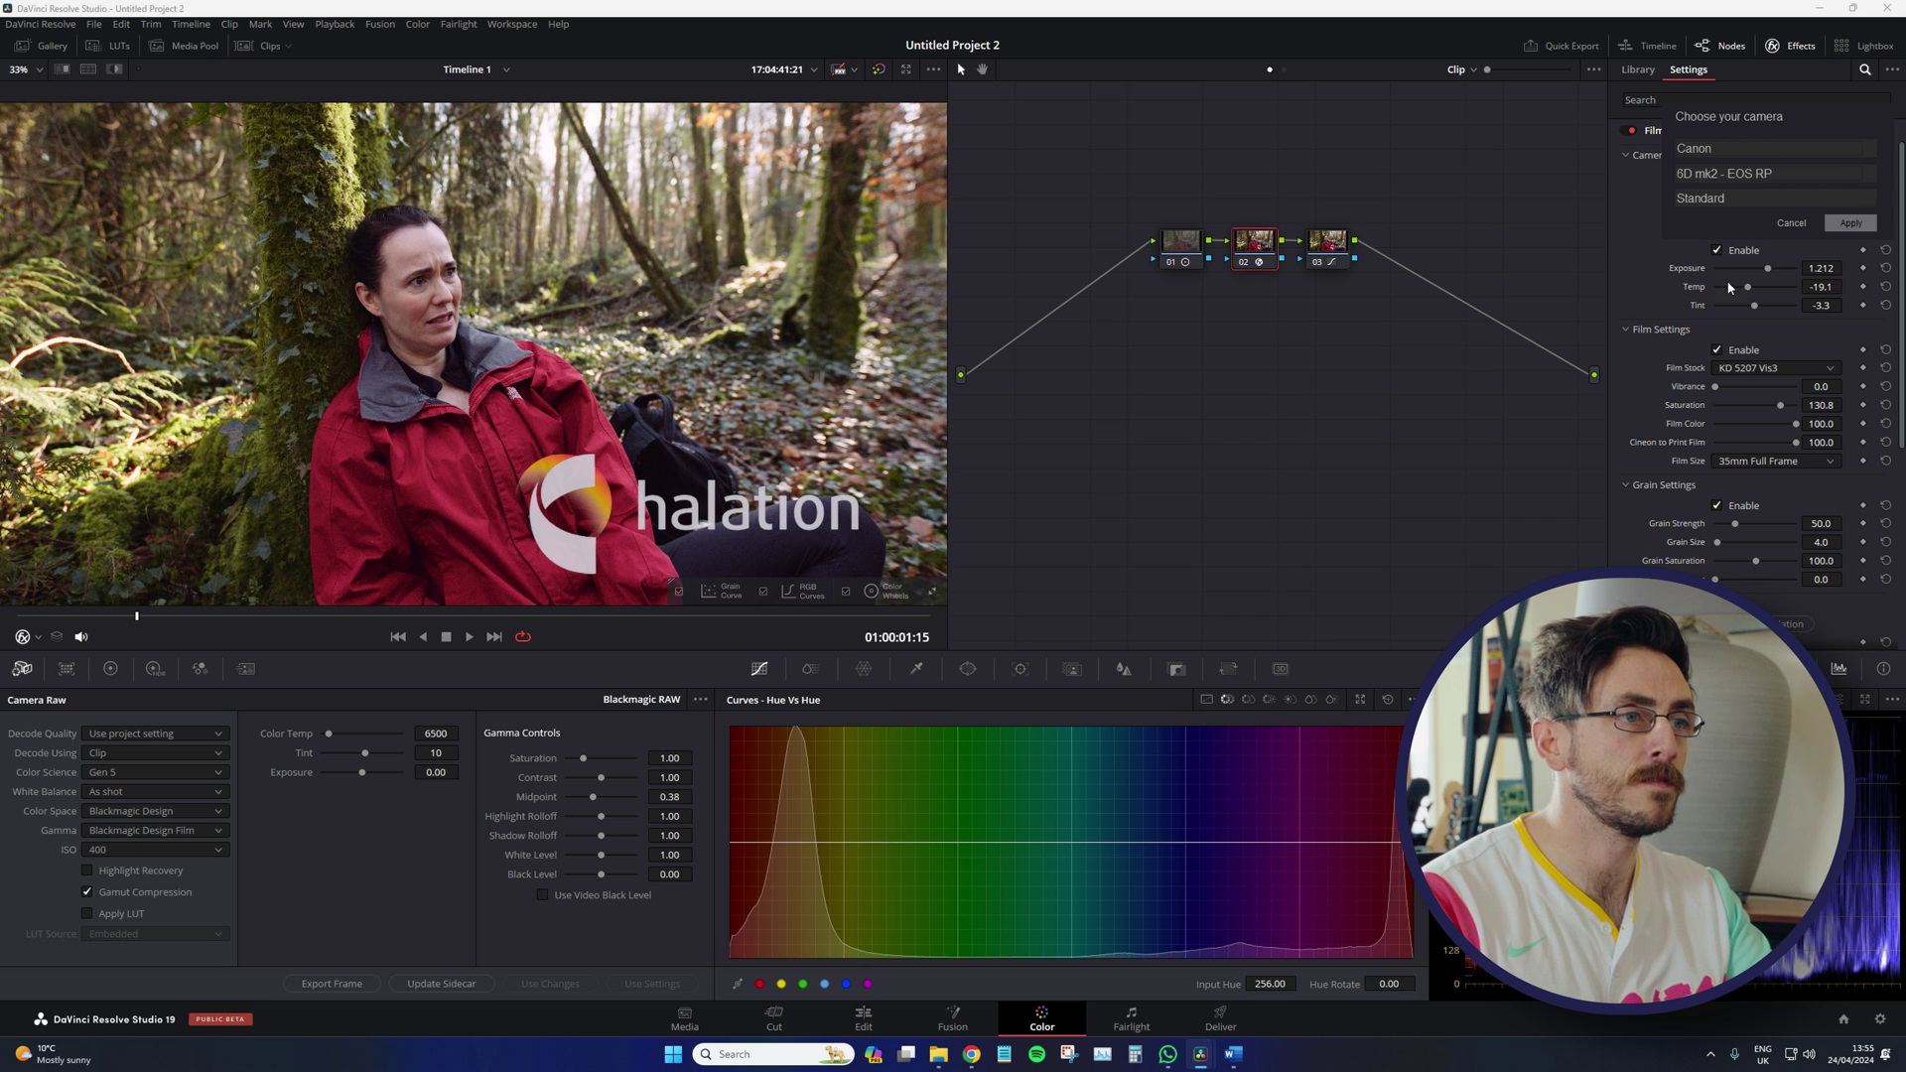
left_click(1828, 224)
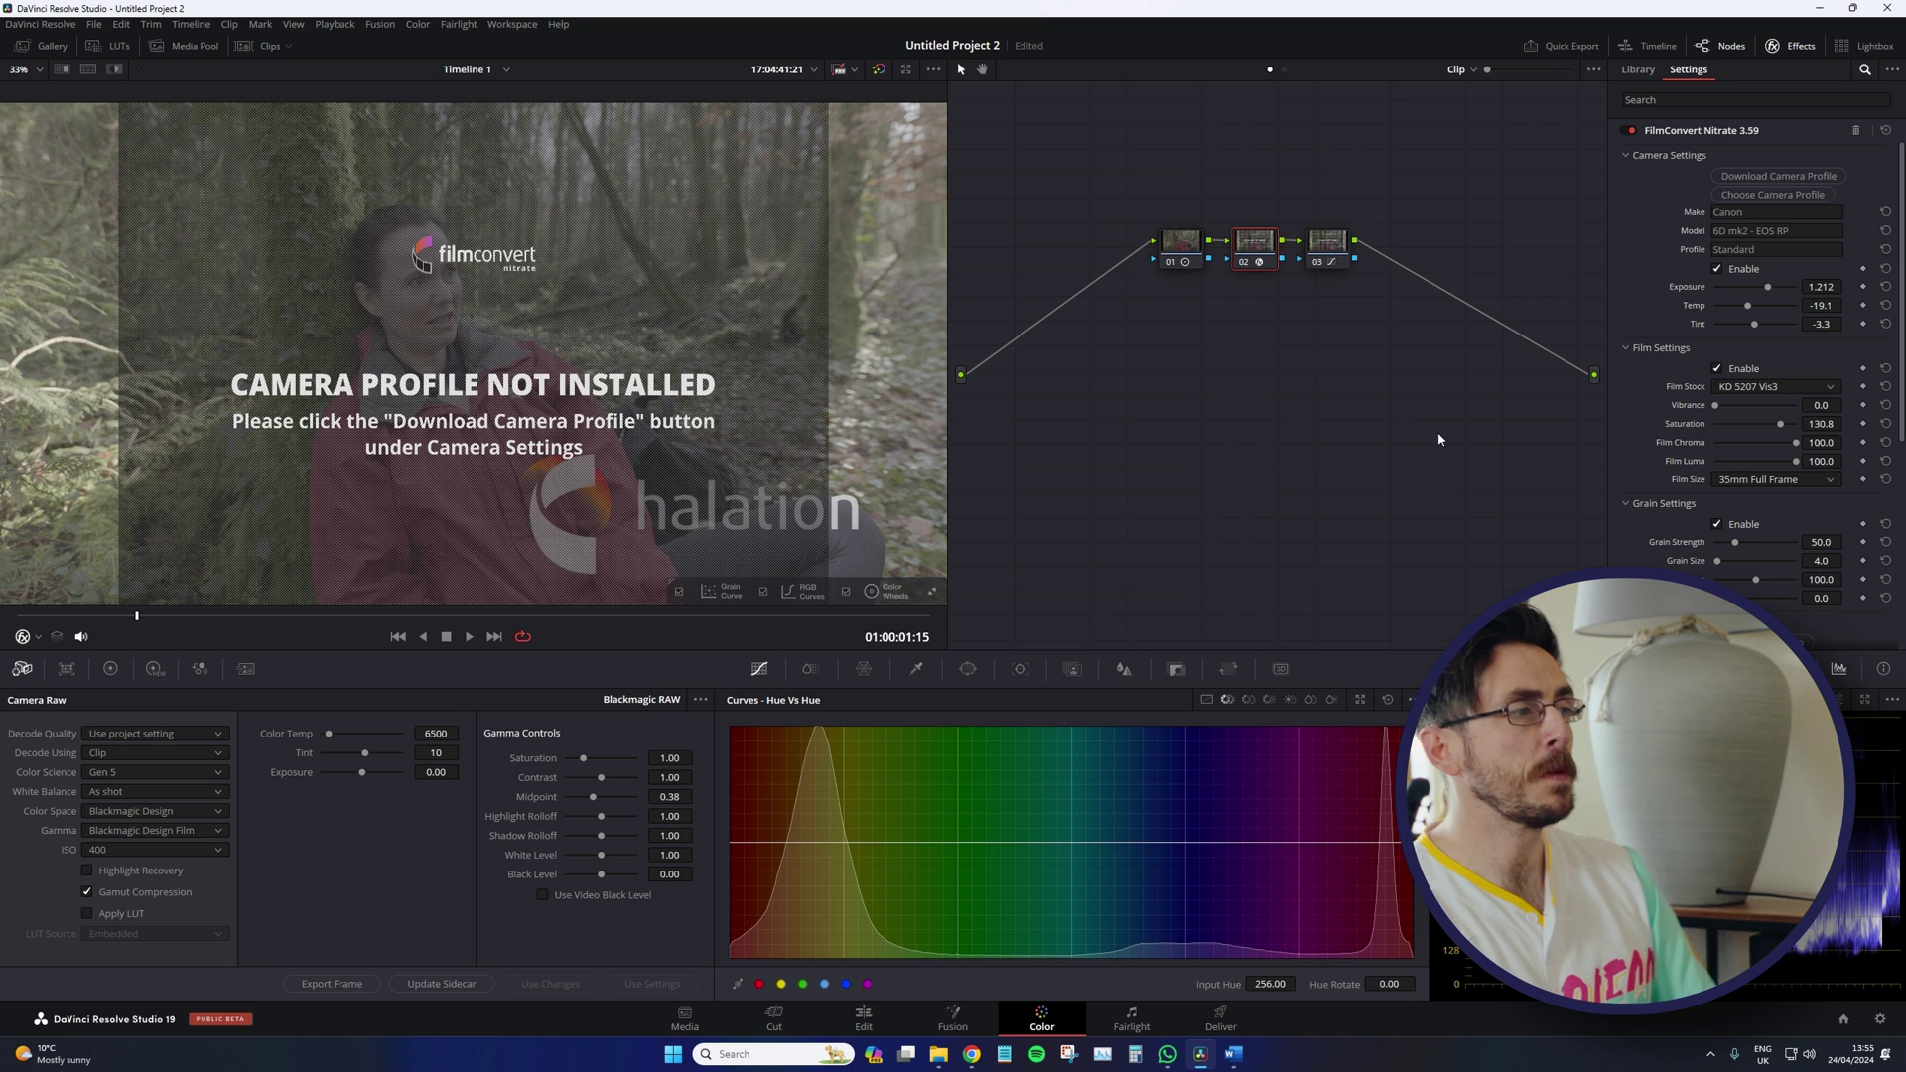
Step: Delete the three grading nodes and add one fresh serial node
left_click_drag(1434, 423, 1012, 177)
left_click(1173, 248)
key("Delete")
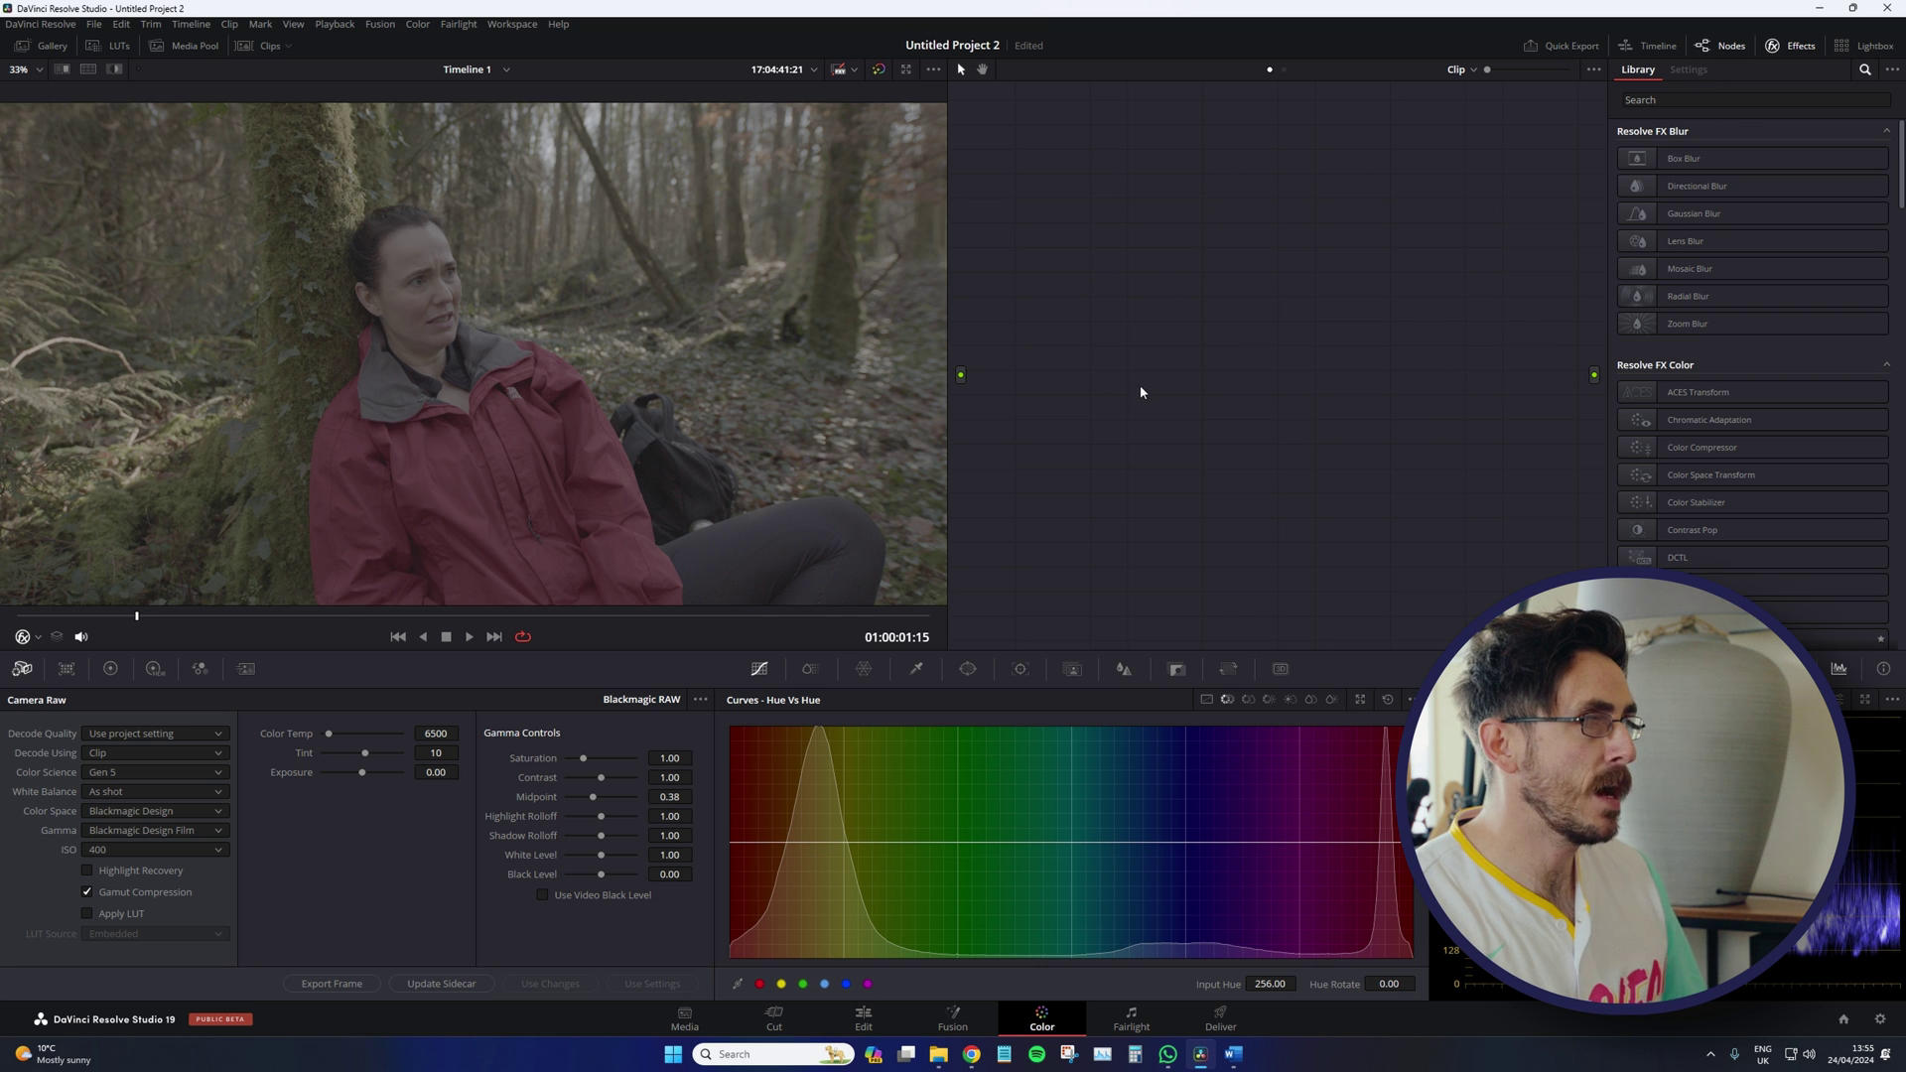
key("alt+s")
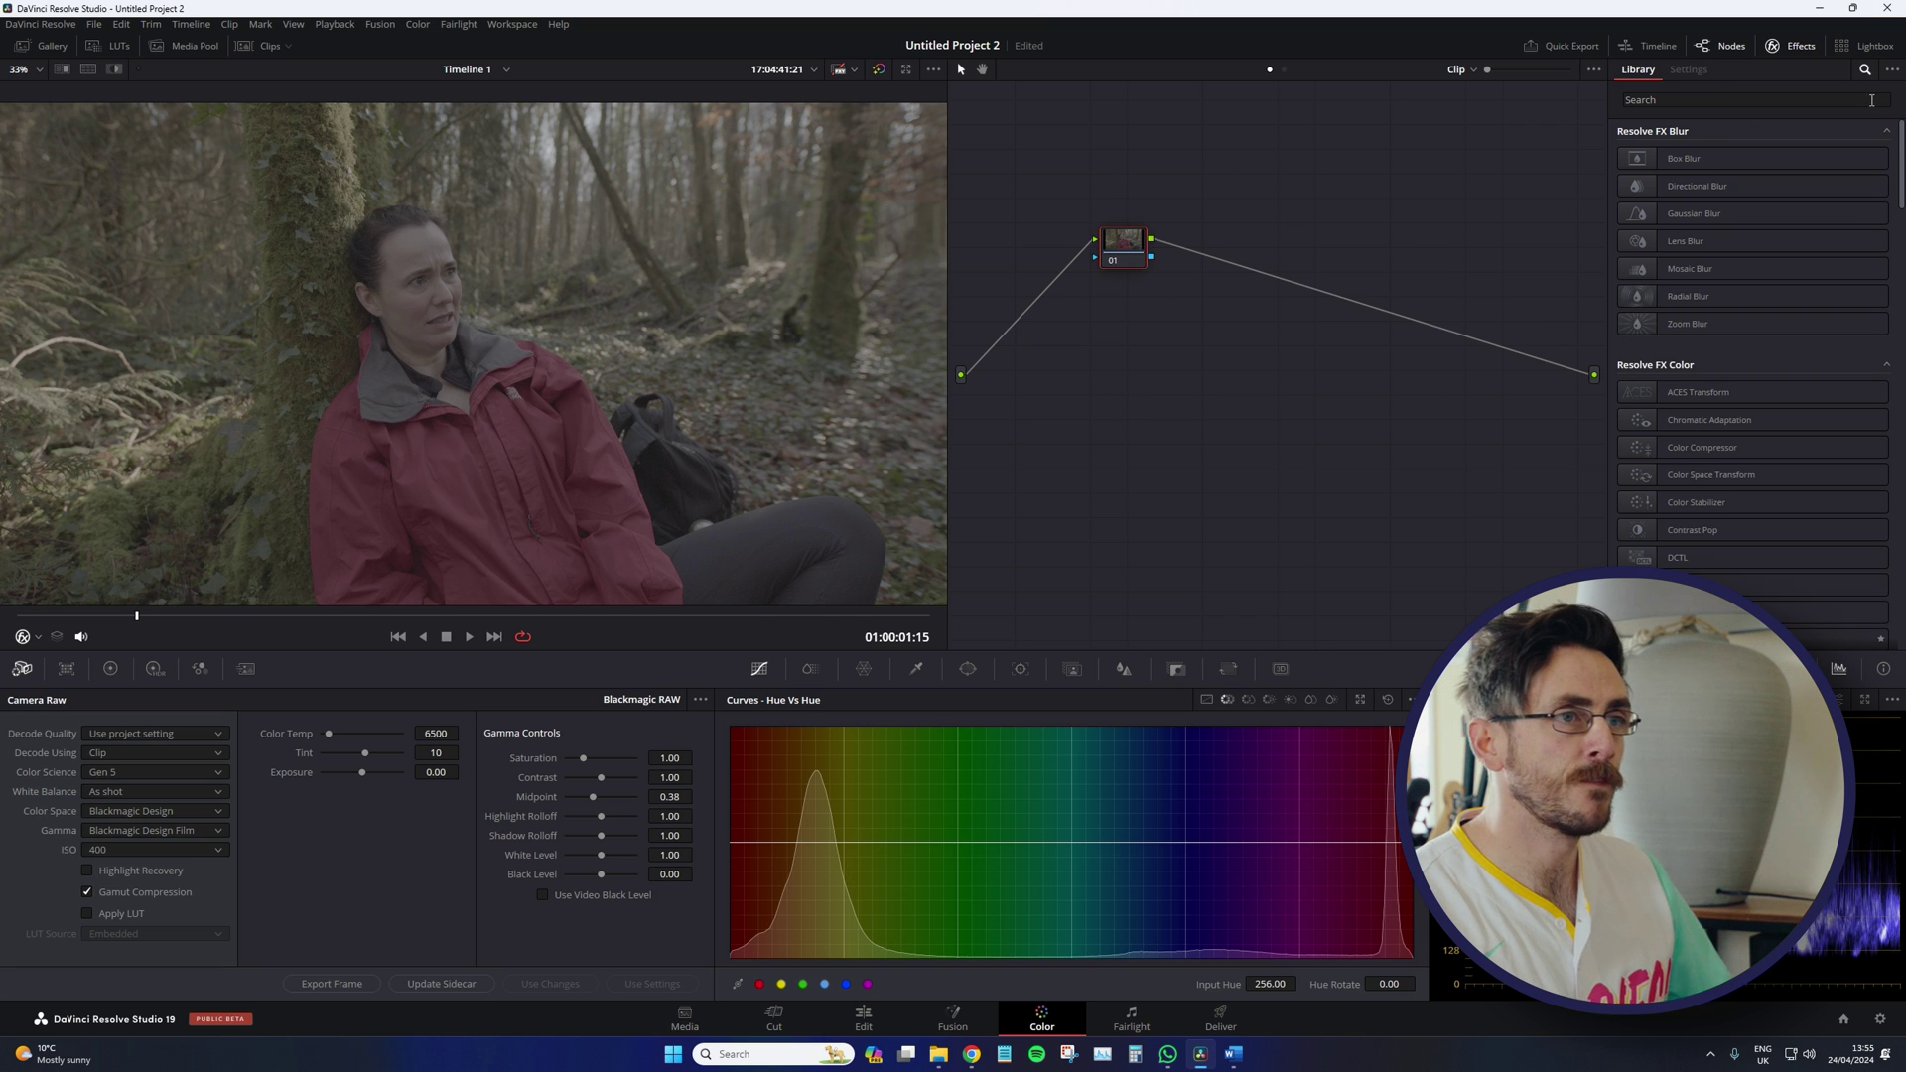
Step: Filter the effects library with the search term 'film'
left_click(1864, 72)
left_click(1865, 71)
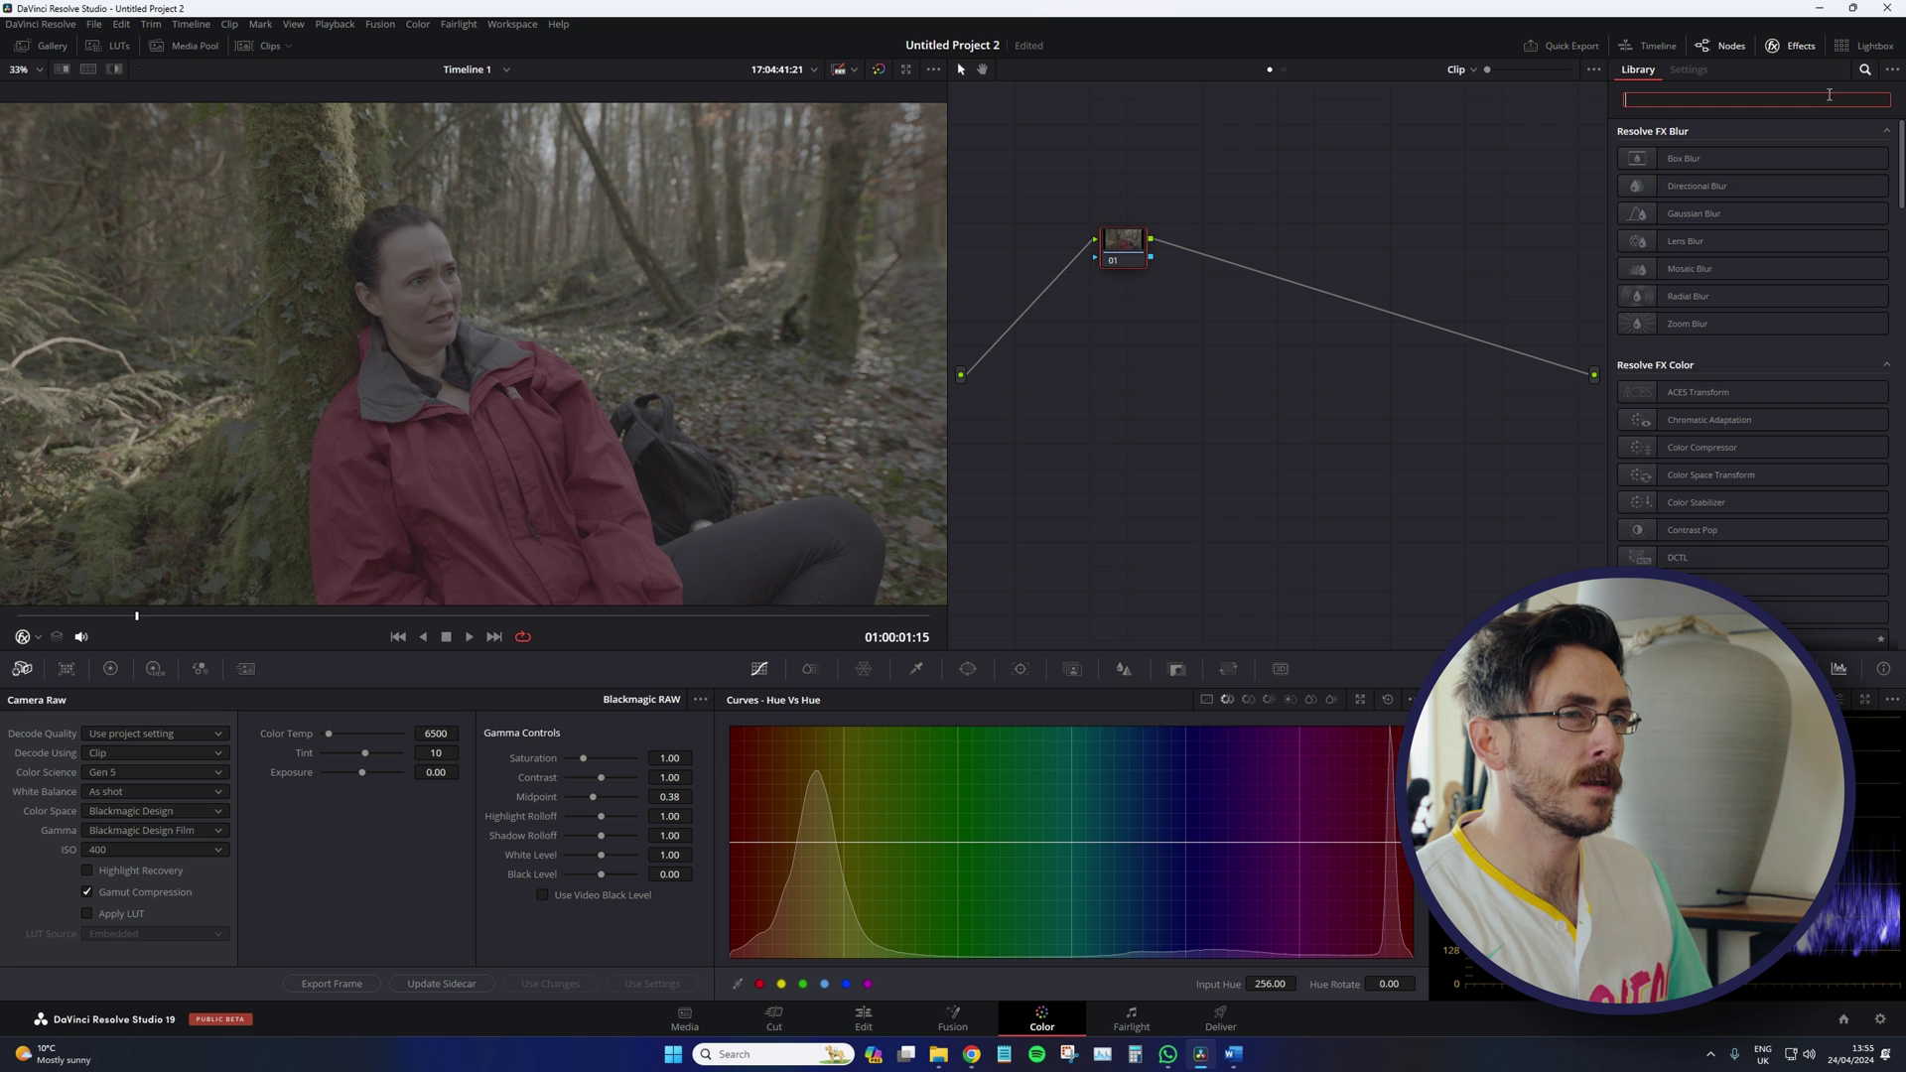
type("film")
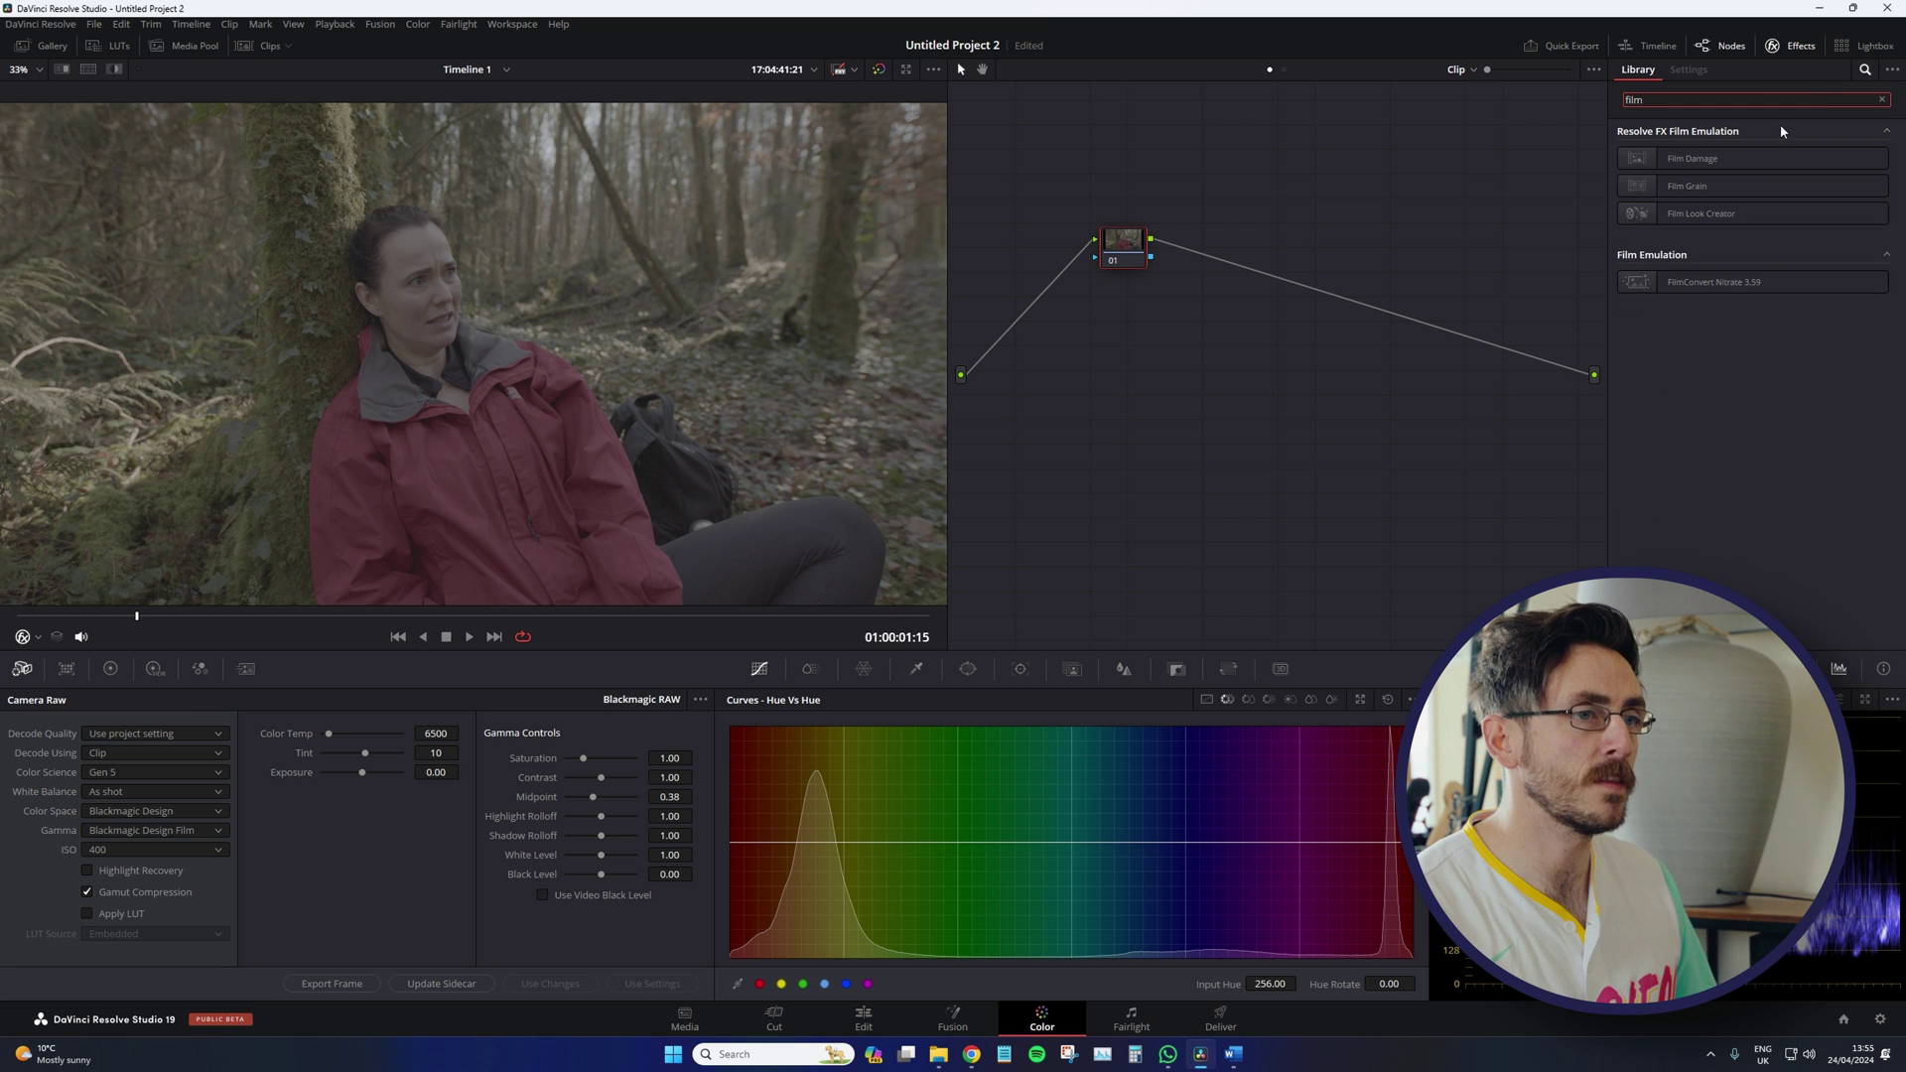
mouse_move(1724, 288)
left_mouse_down()
mouse_move(1080, 238)
mouse_move(1752, 283)
left_mouse_up()
Step: Add Film Look Creator as node 02 beside node 01 and show its settings
left_click_drag(1692, 213, 1116, 254)
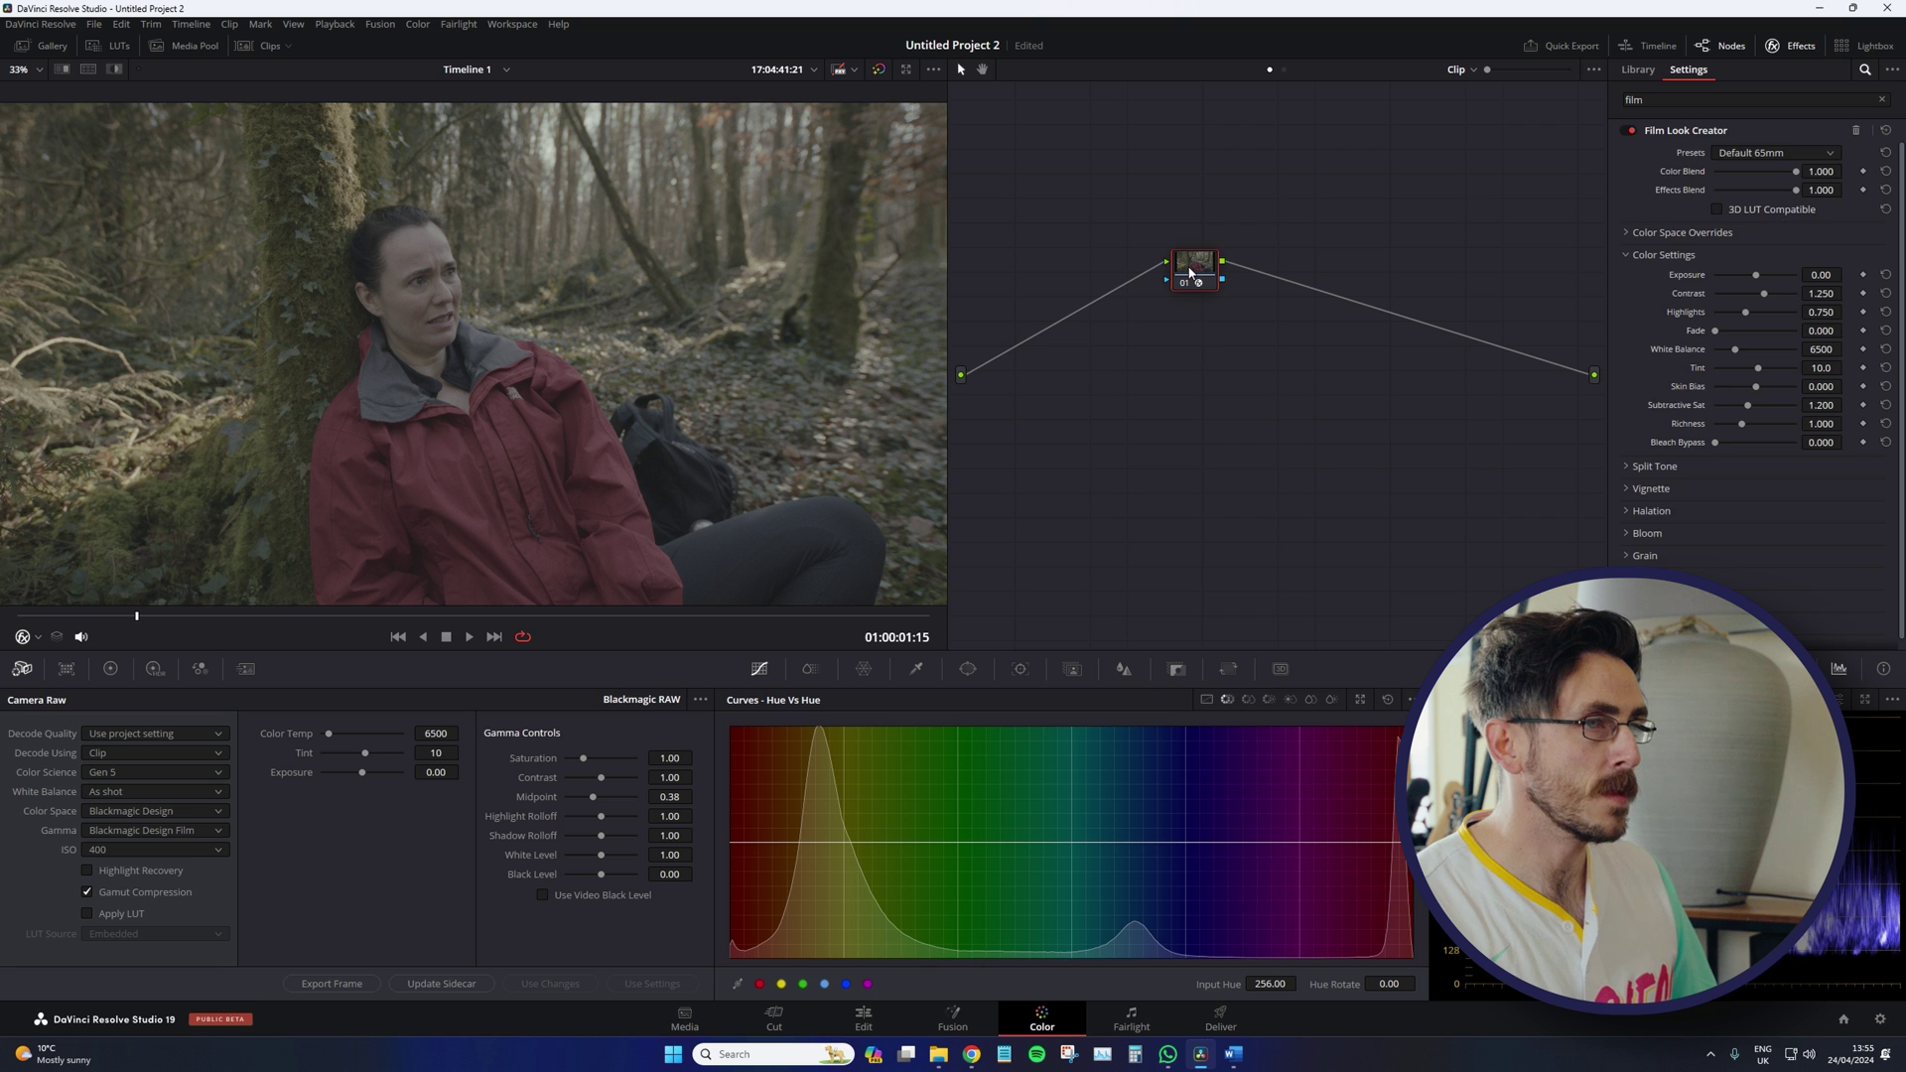
left_click(1194, 316)
left_click_drag(1194, 316, 1115, 270)
left_click(1194, 263)
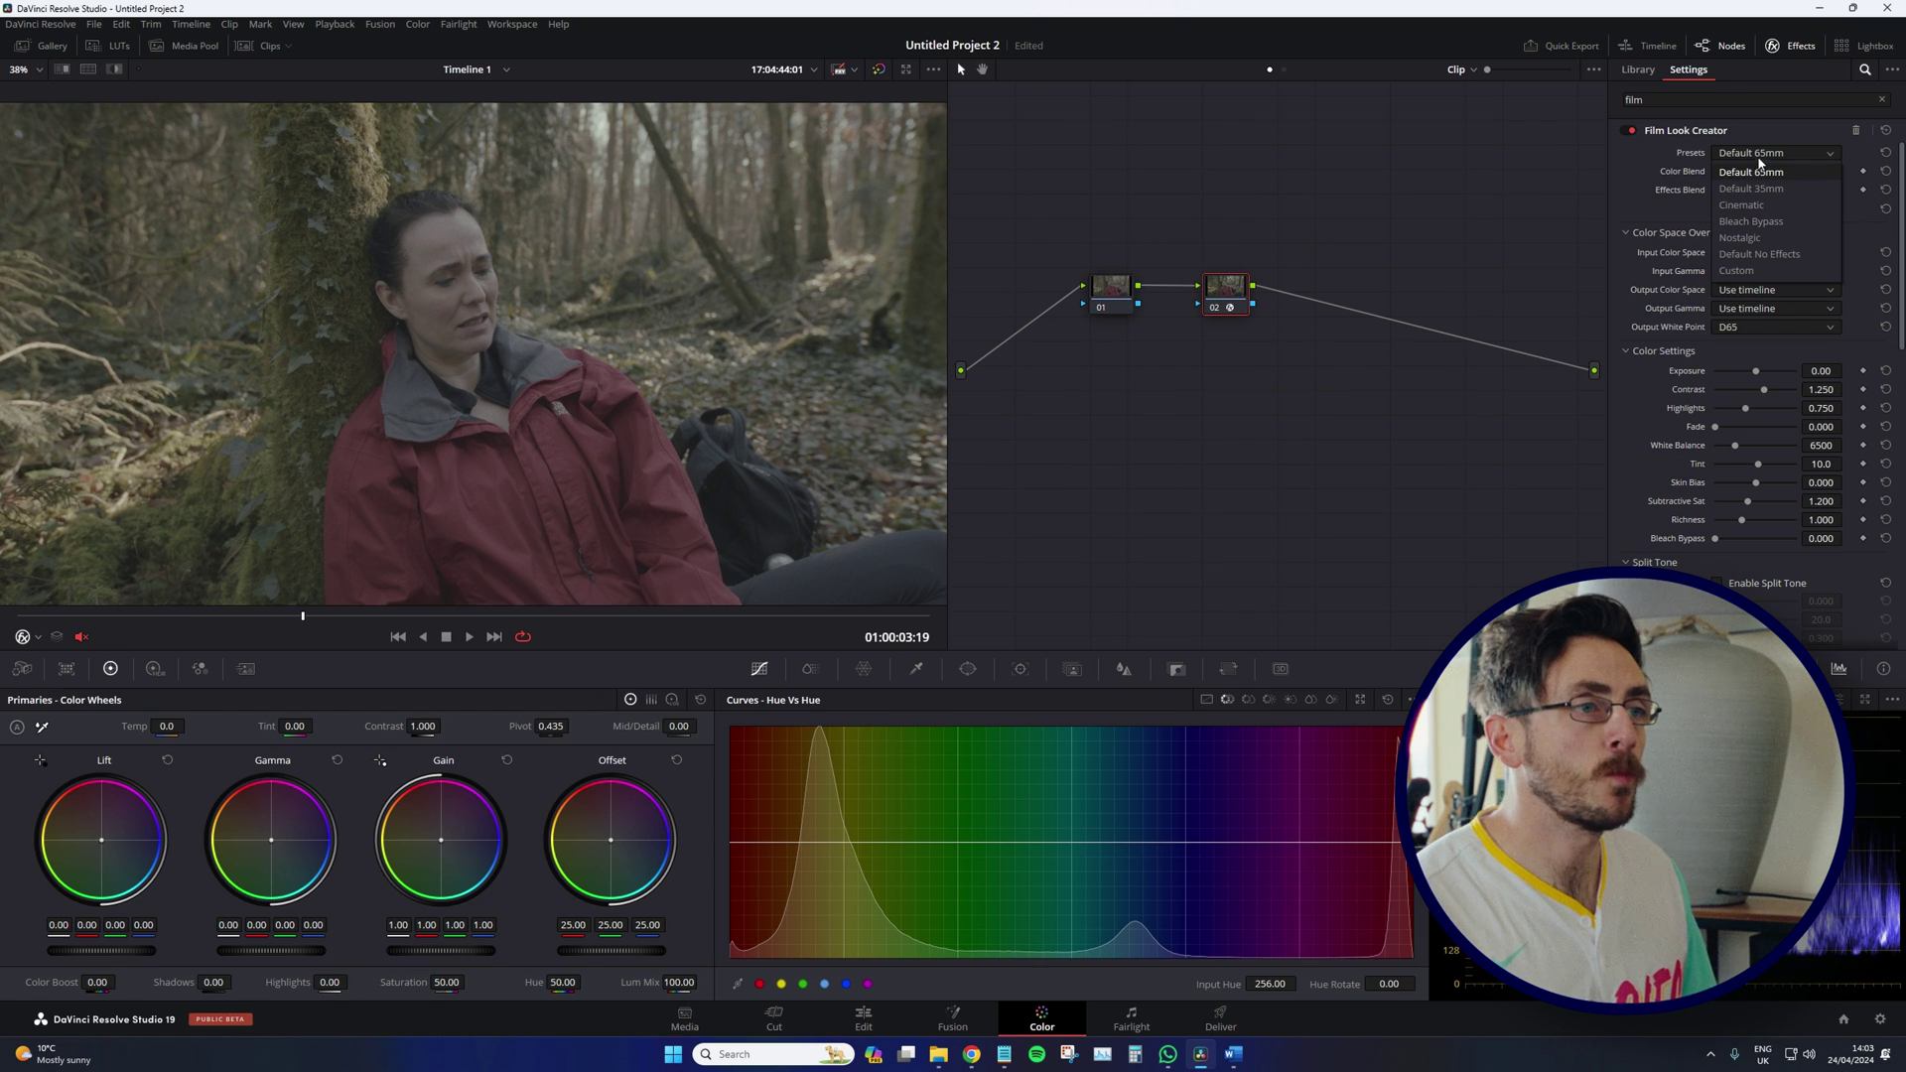
Step: Try the Bleach Bypass preset, then revert the look to neutral Custom defaults
left_click(1775, 236)
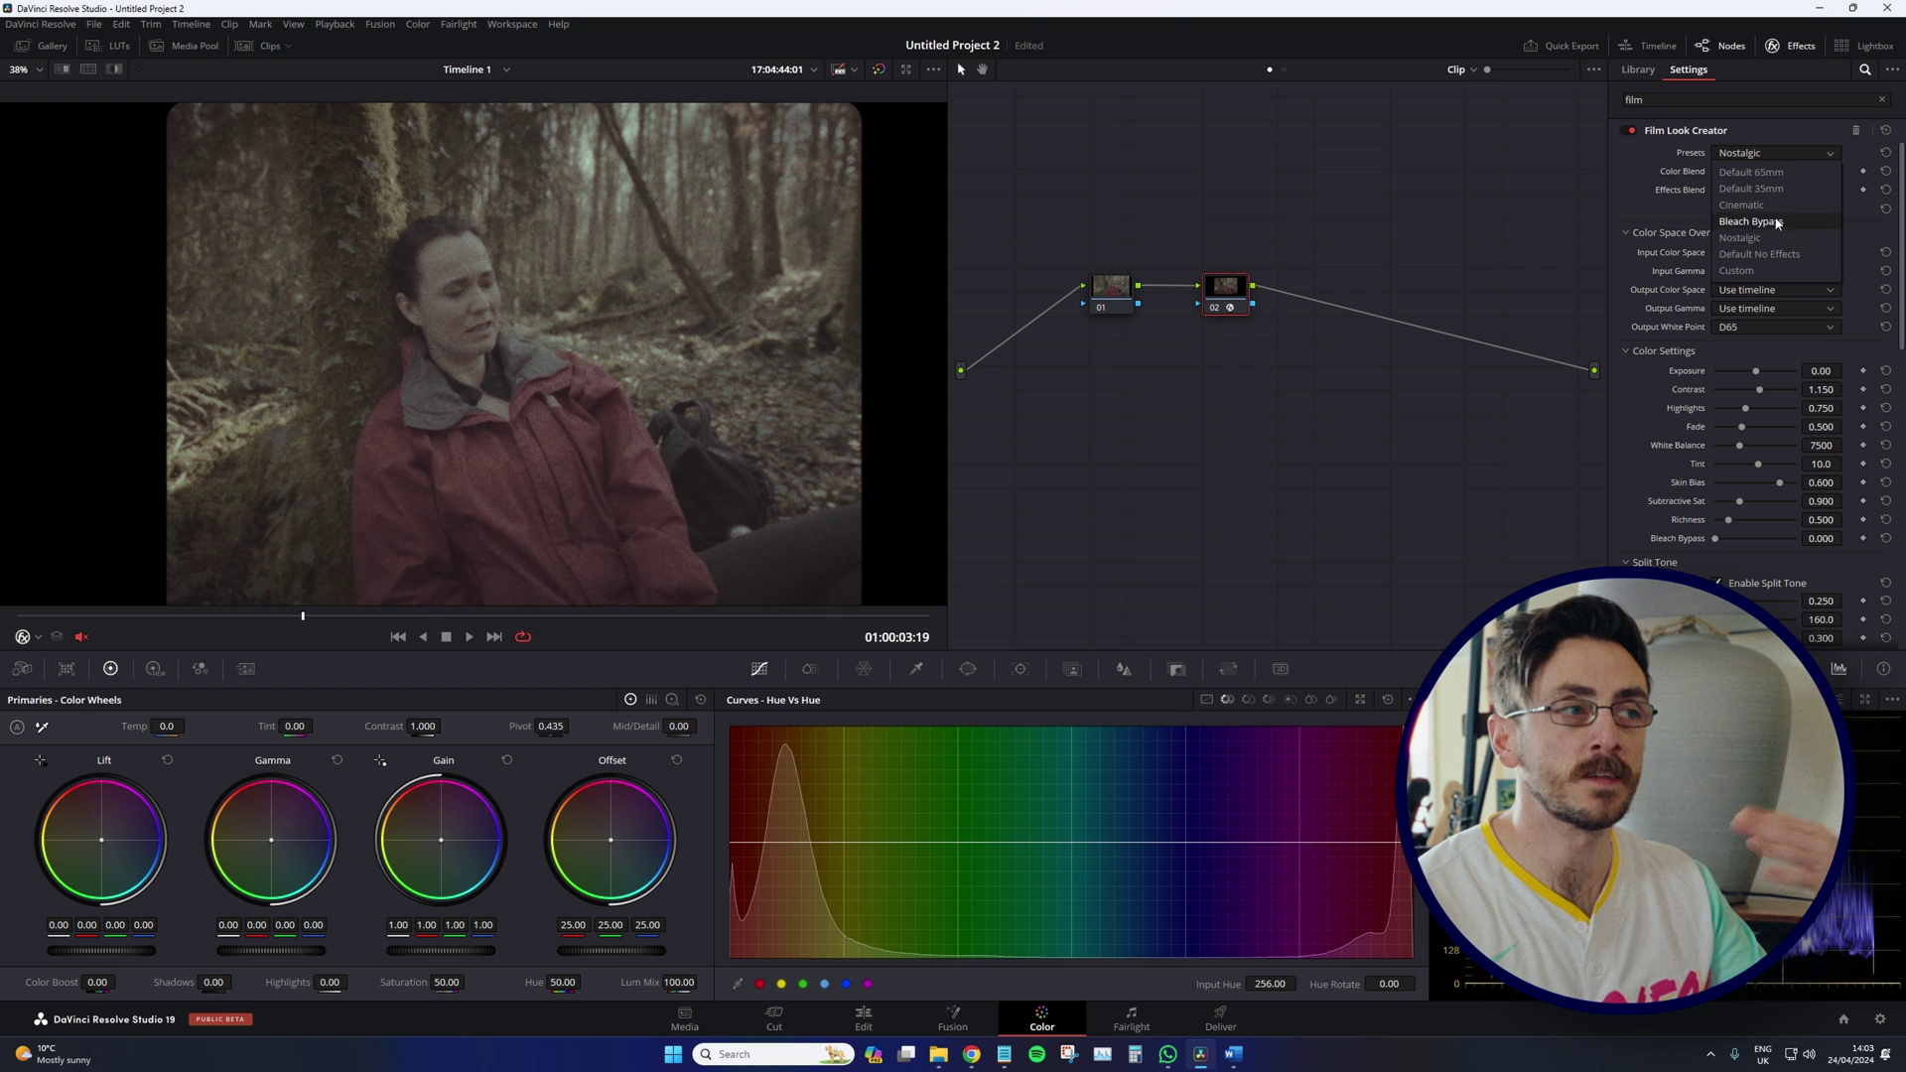
key("Up")
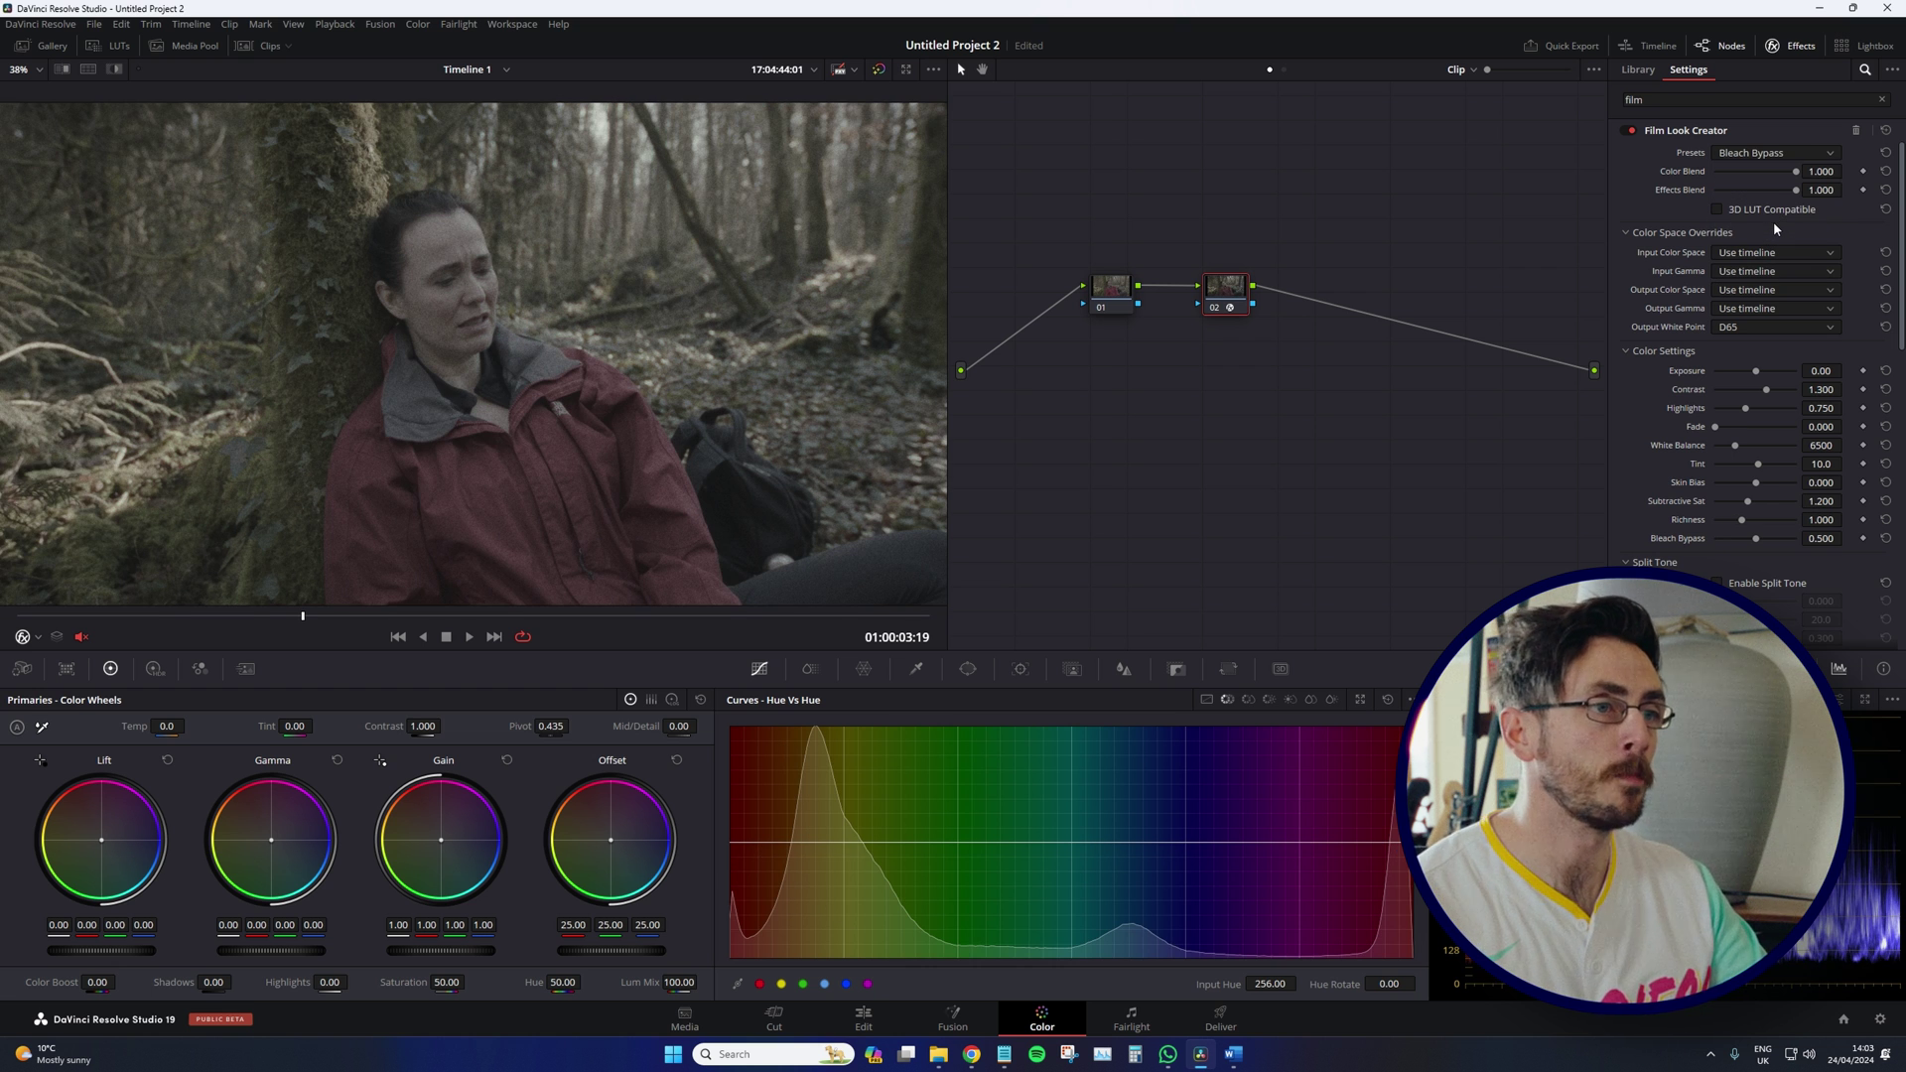
key("Up")
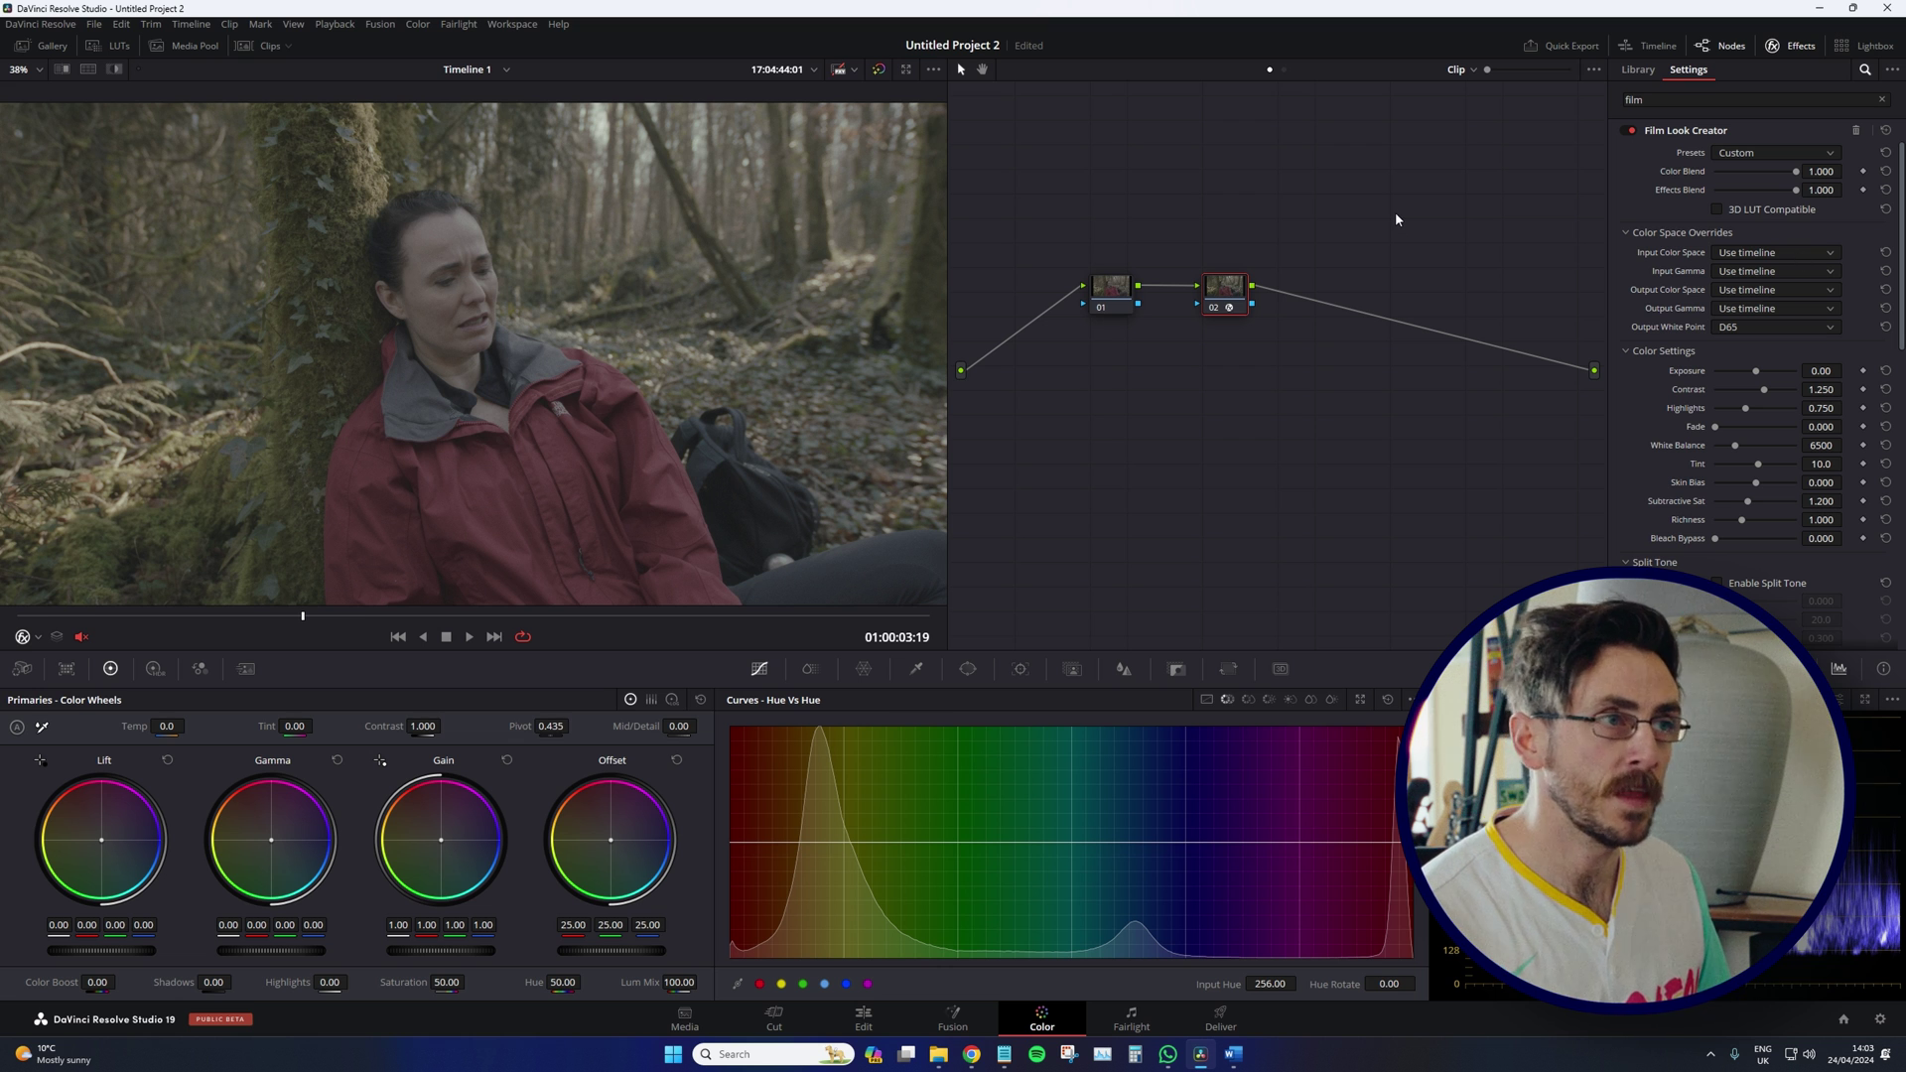
Step: Check the clip's Camera Raw settings before choosing an input colour space
left_click(1772, 253)
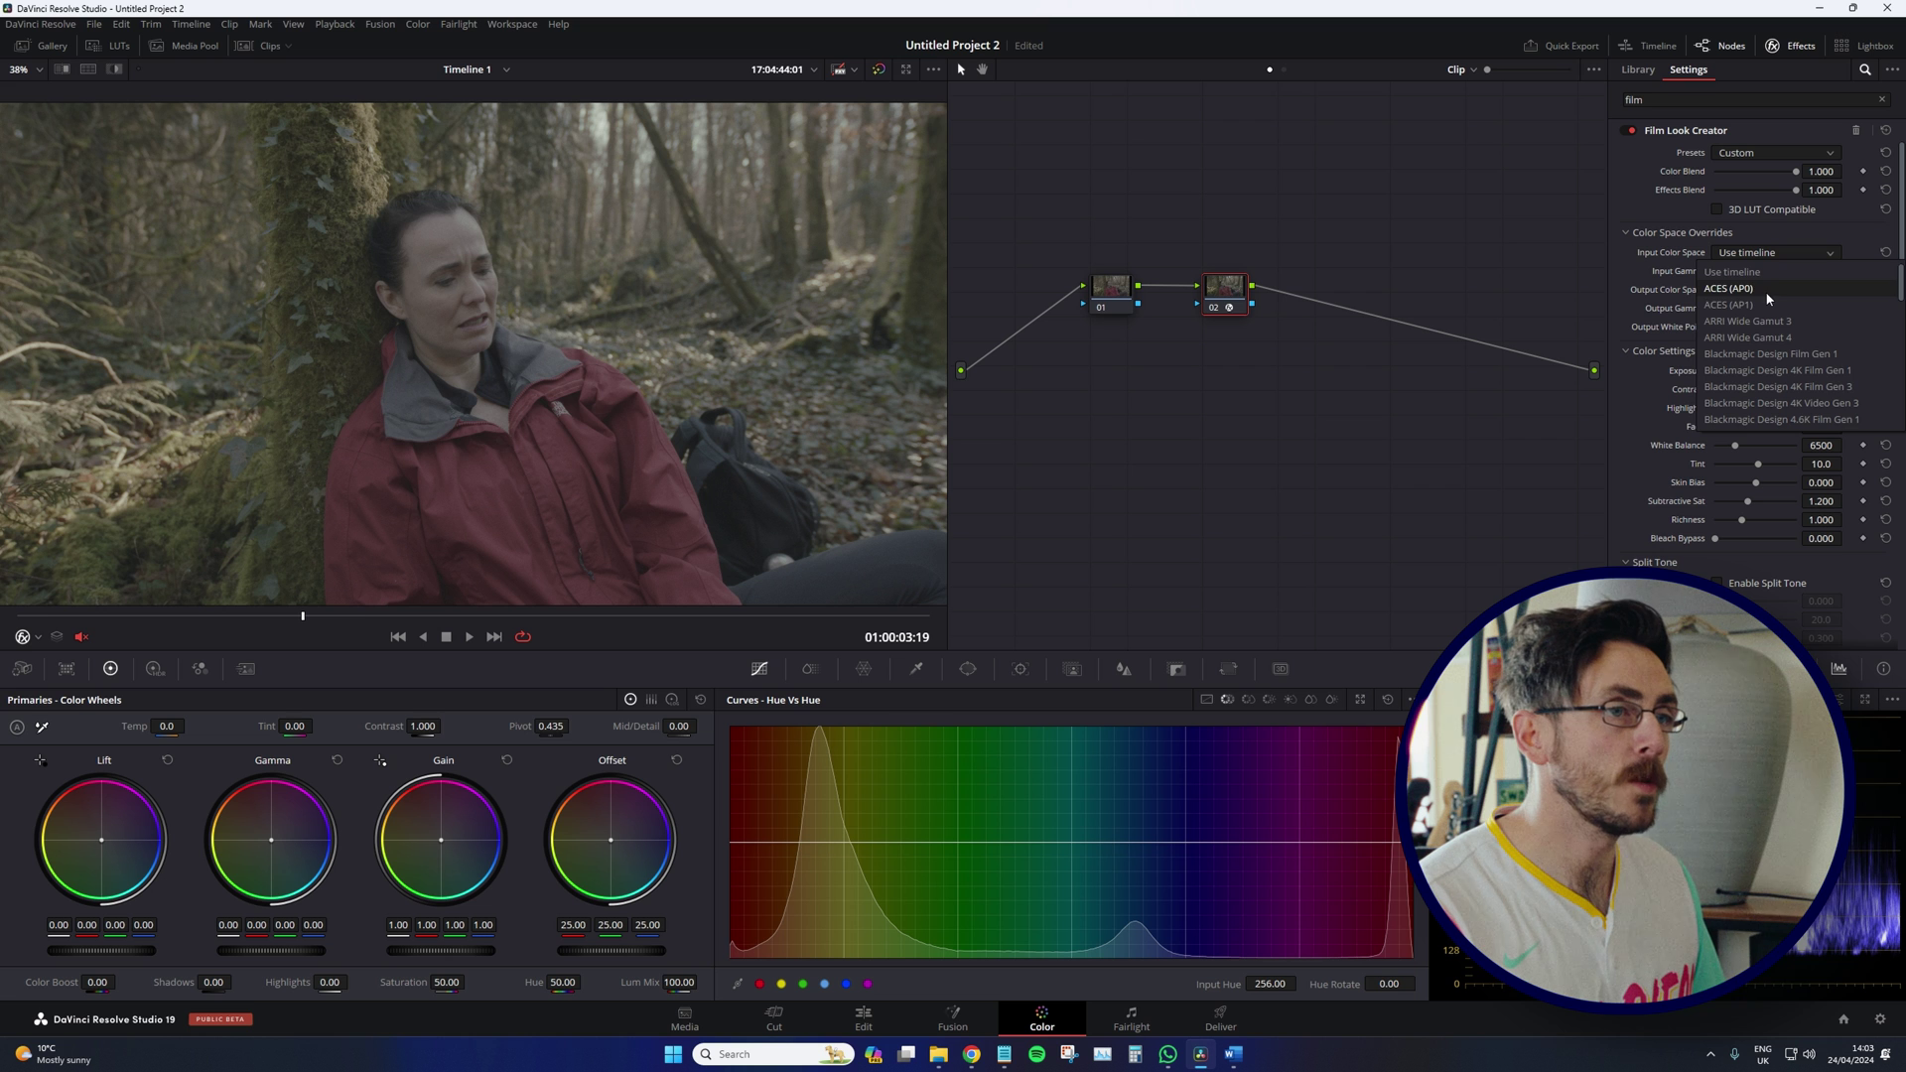
scroll(1771, 297, "down", 2)
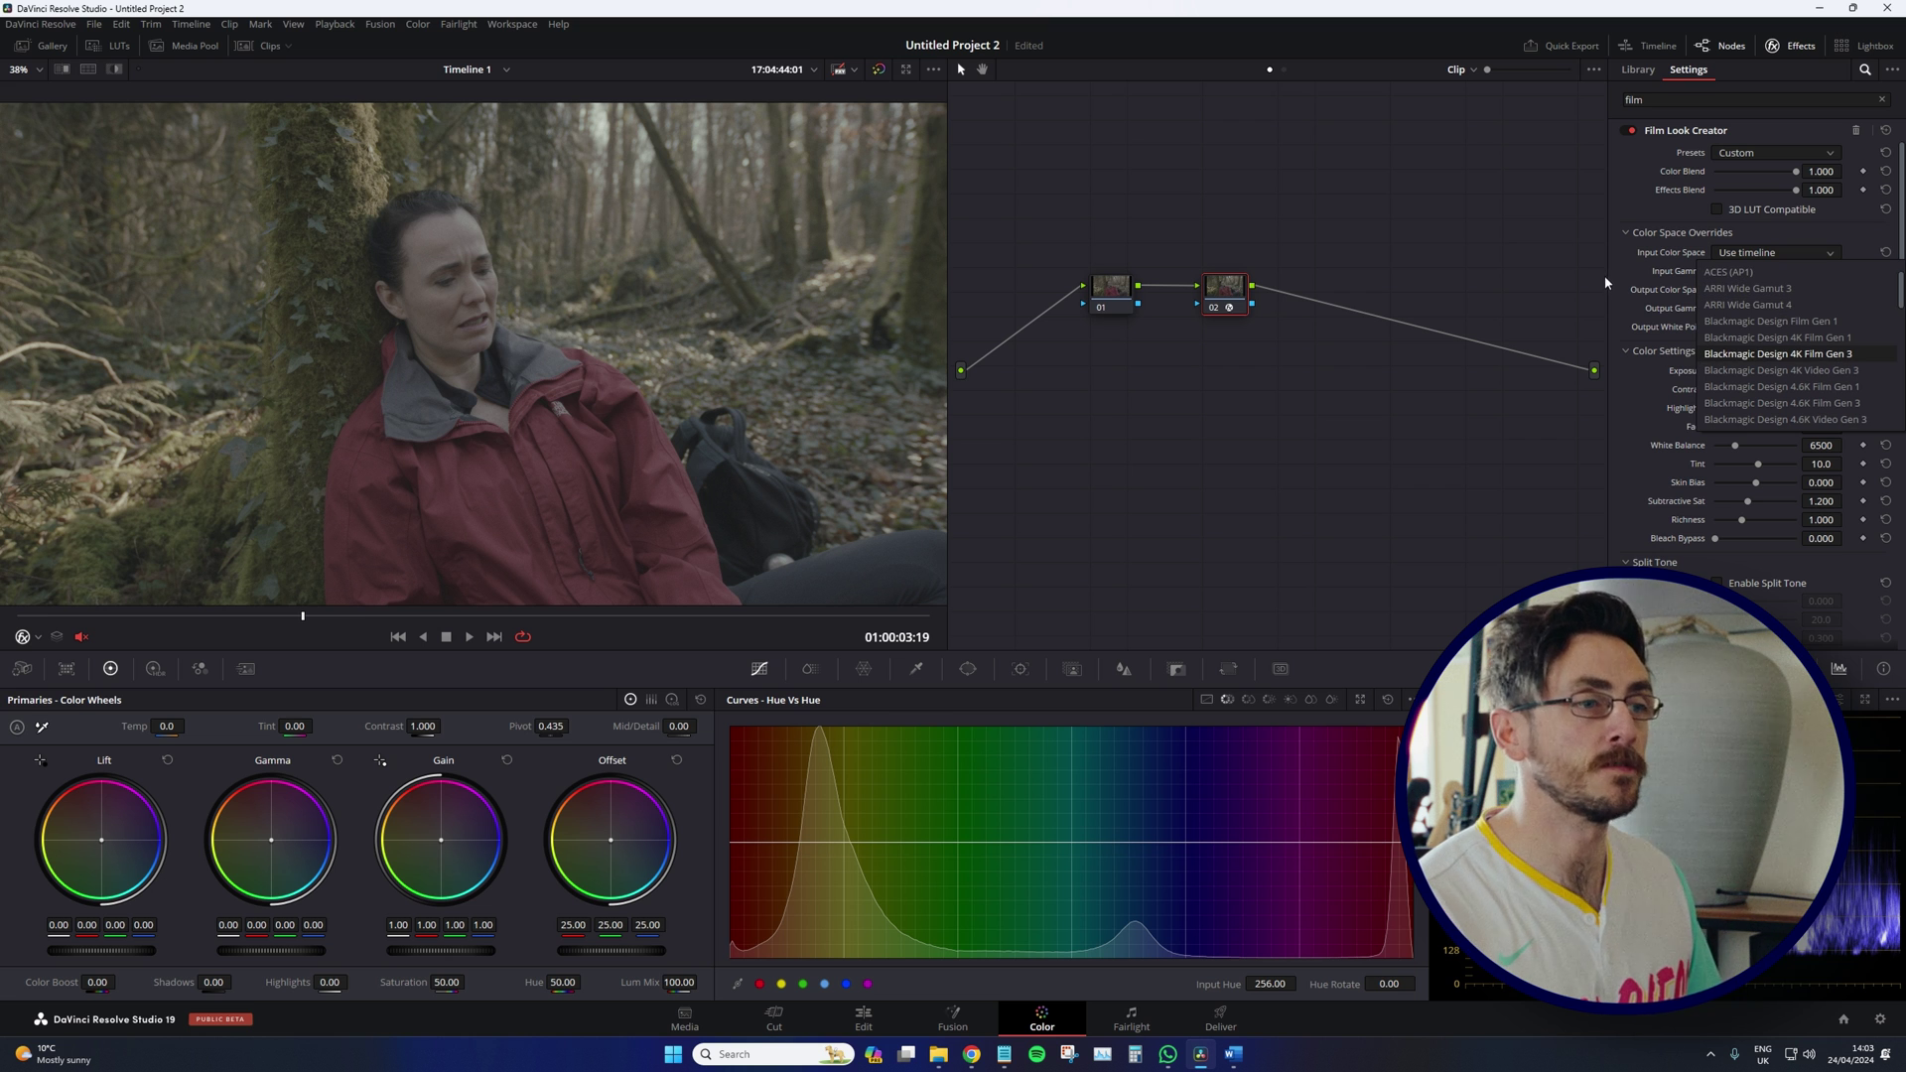
left_click(1207, 480)
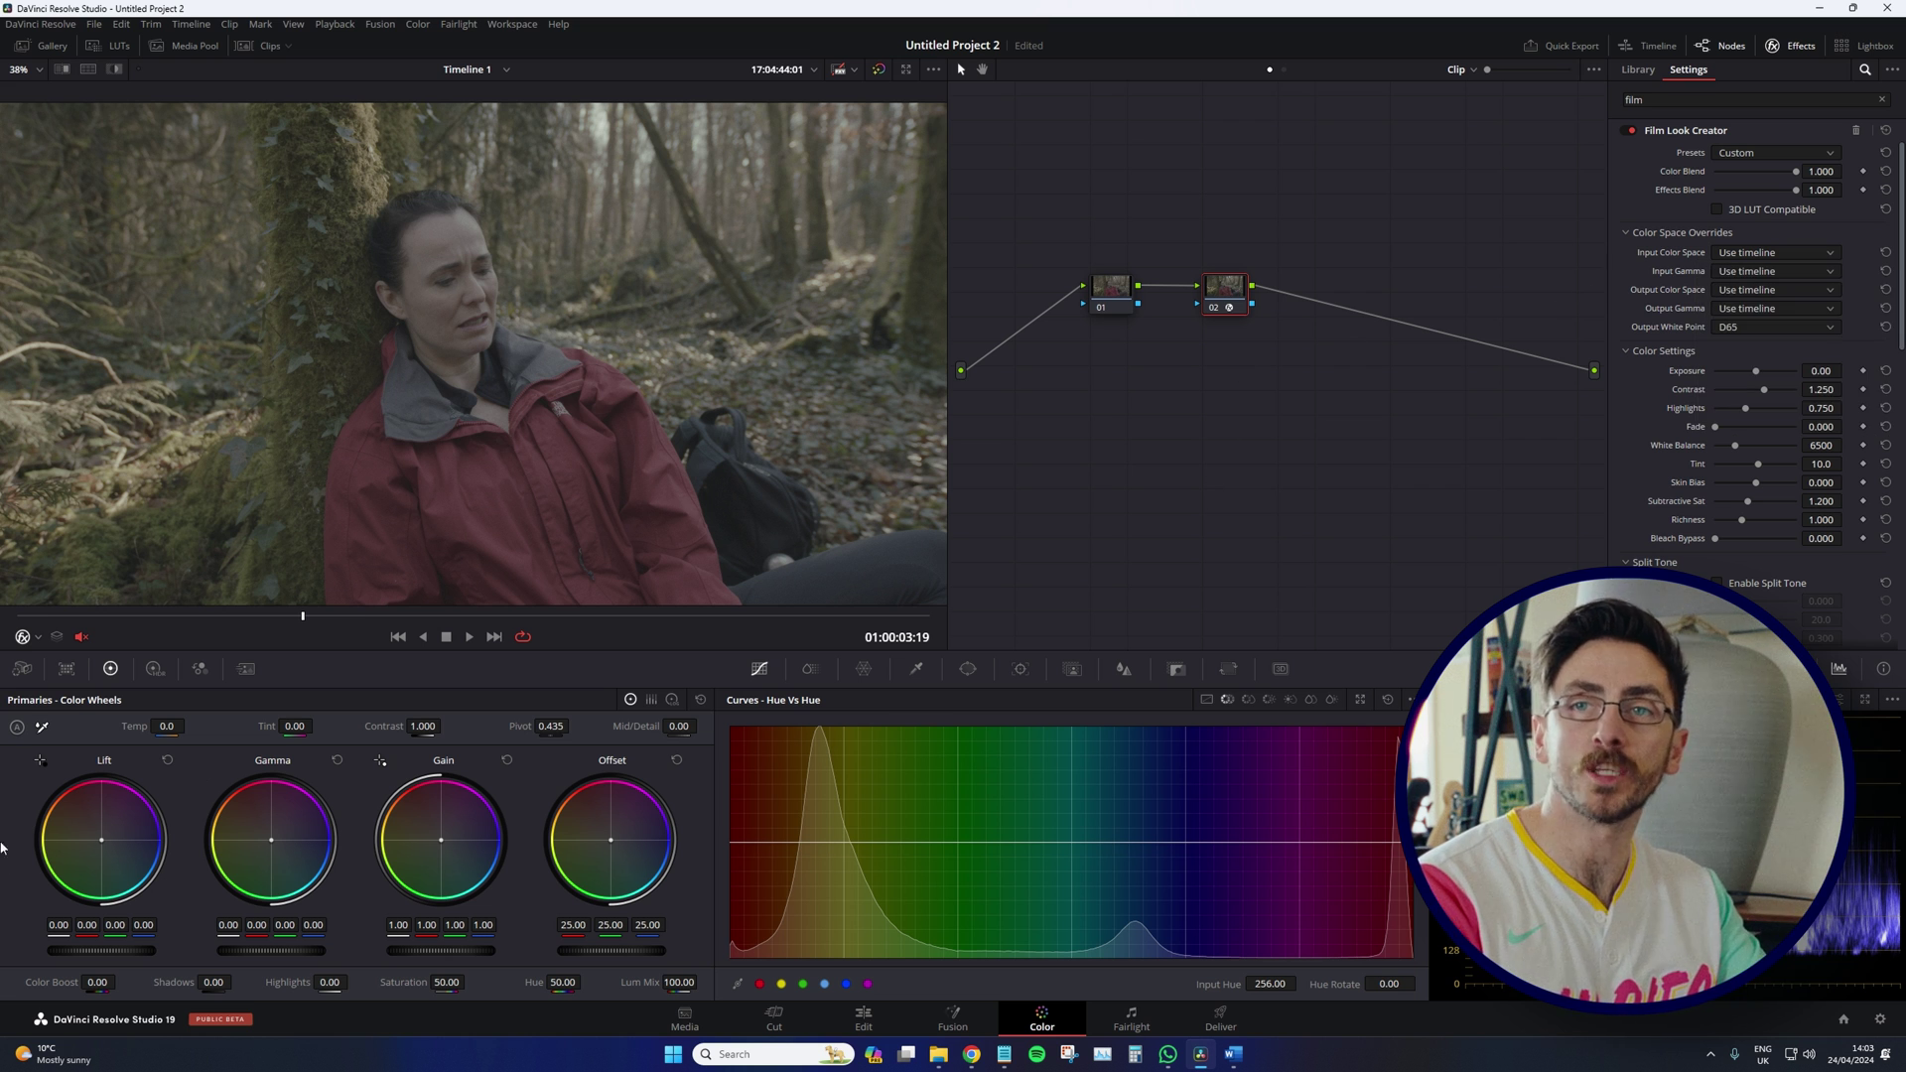
left_click(20, 670)
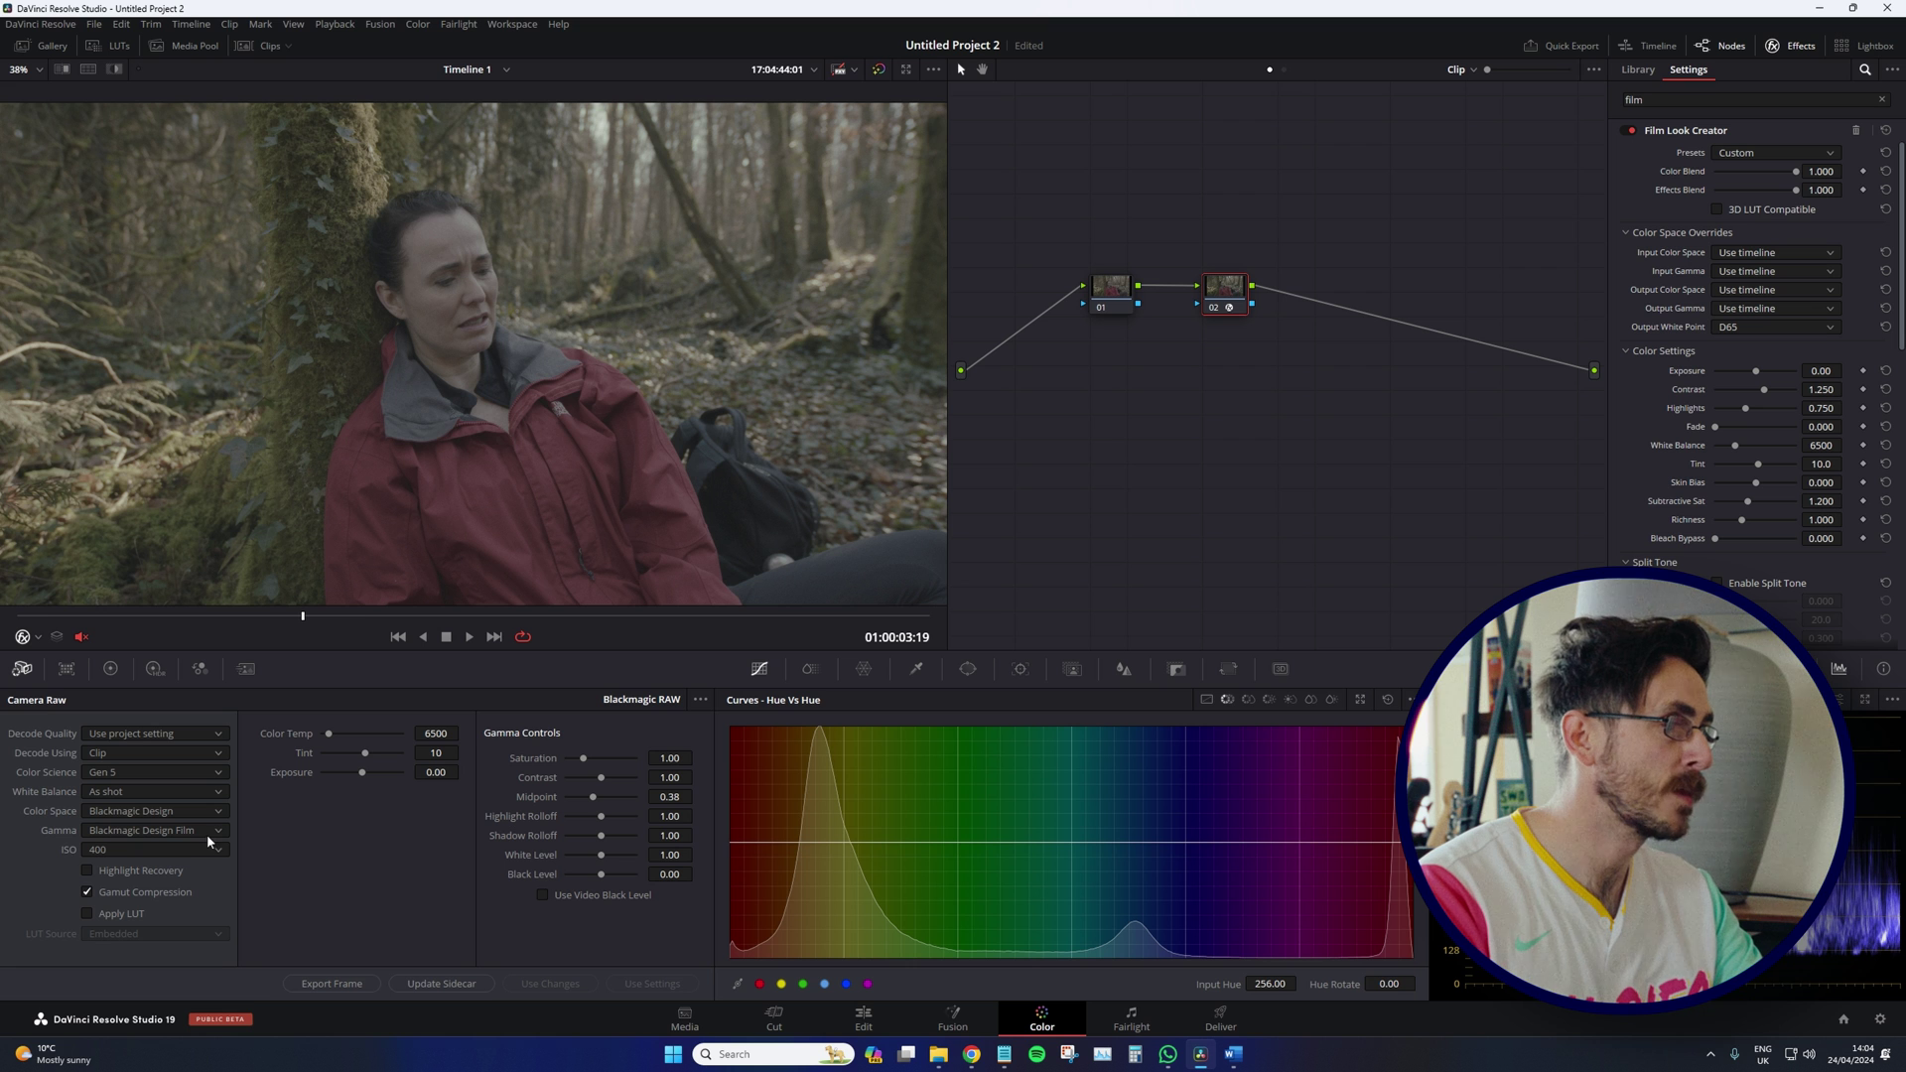
Step: Set input to Blackmagic Design Wide Gamut Gen 4 / 5 with Blackmagic Design Film Gen 5 gamma
left_click(1768, 274)
scroll(1819, 352, "down", 5)
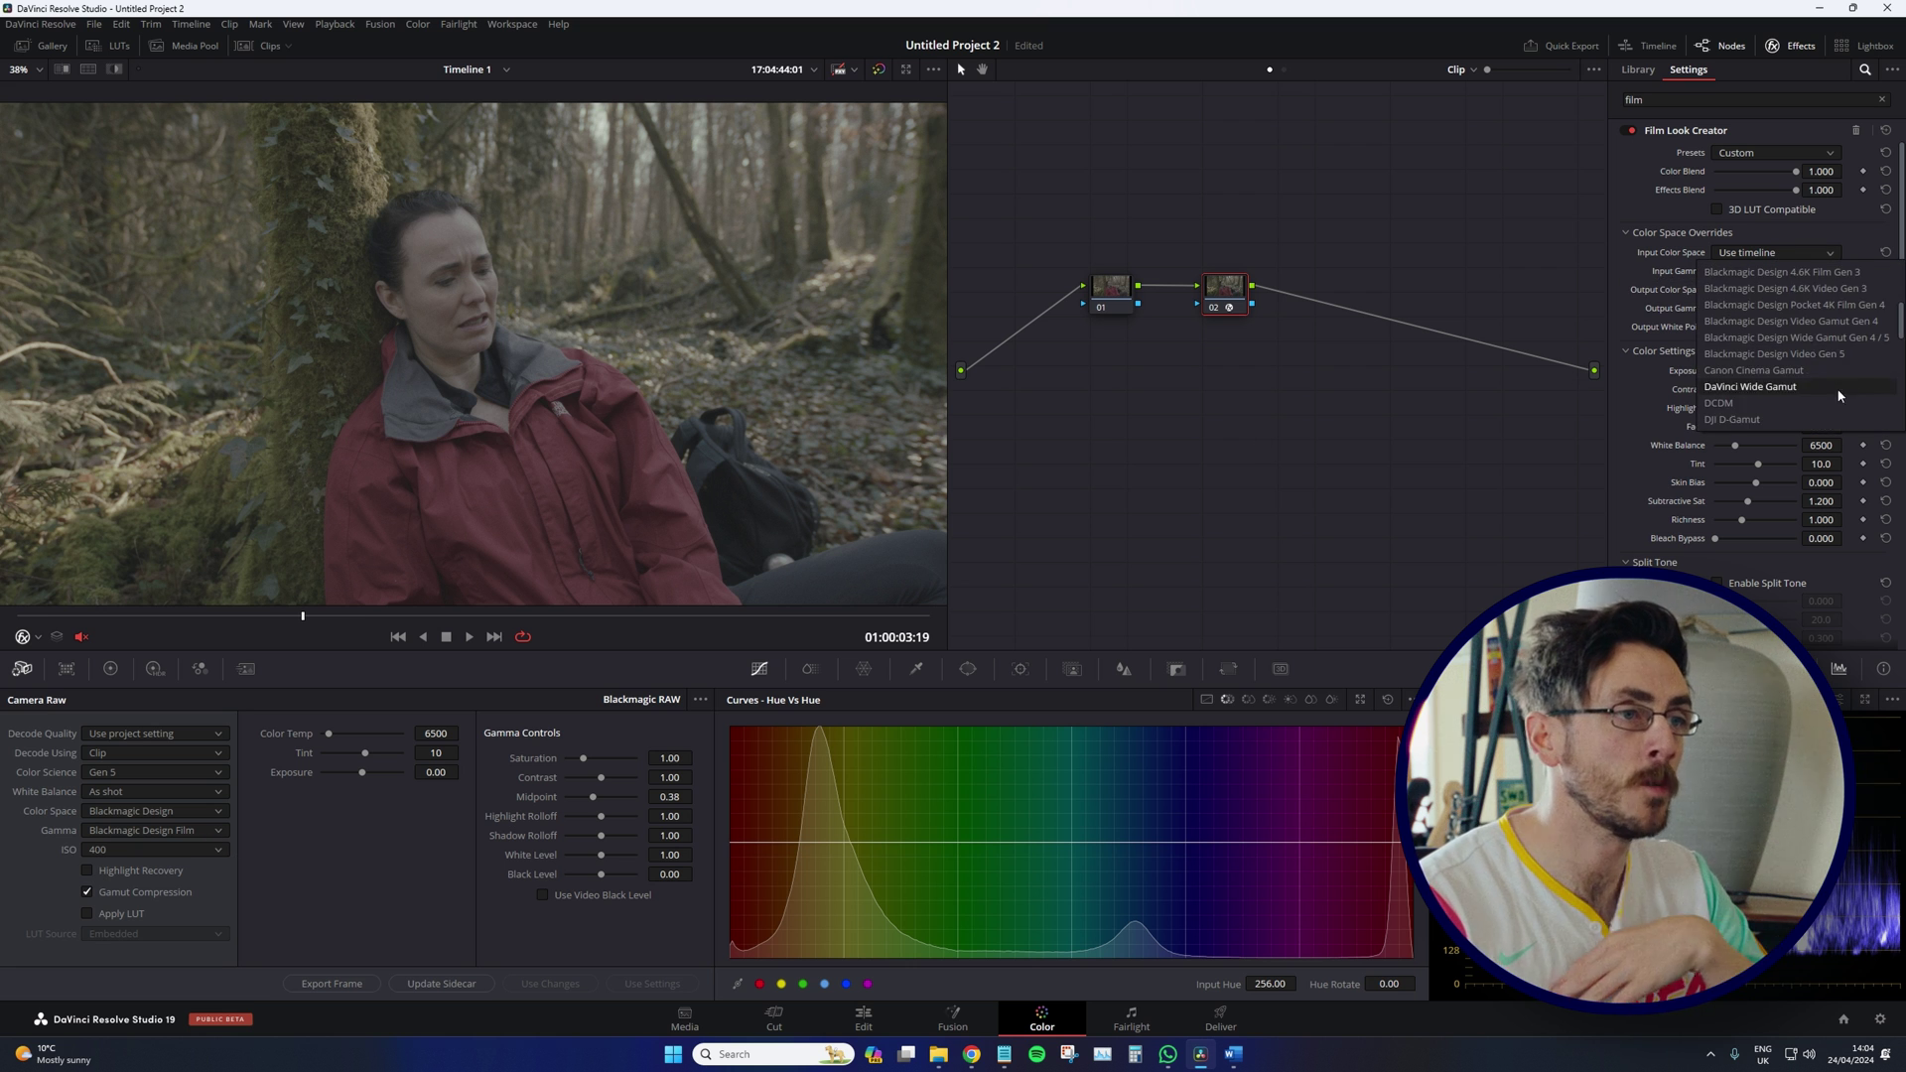
scroll(1820, 360, "up", 4)
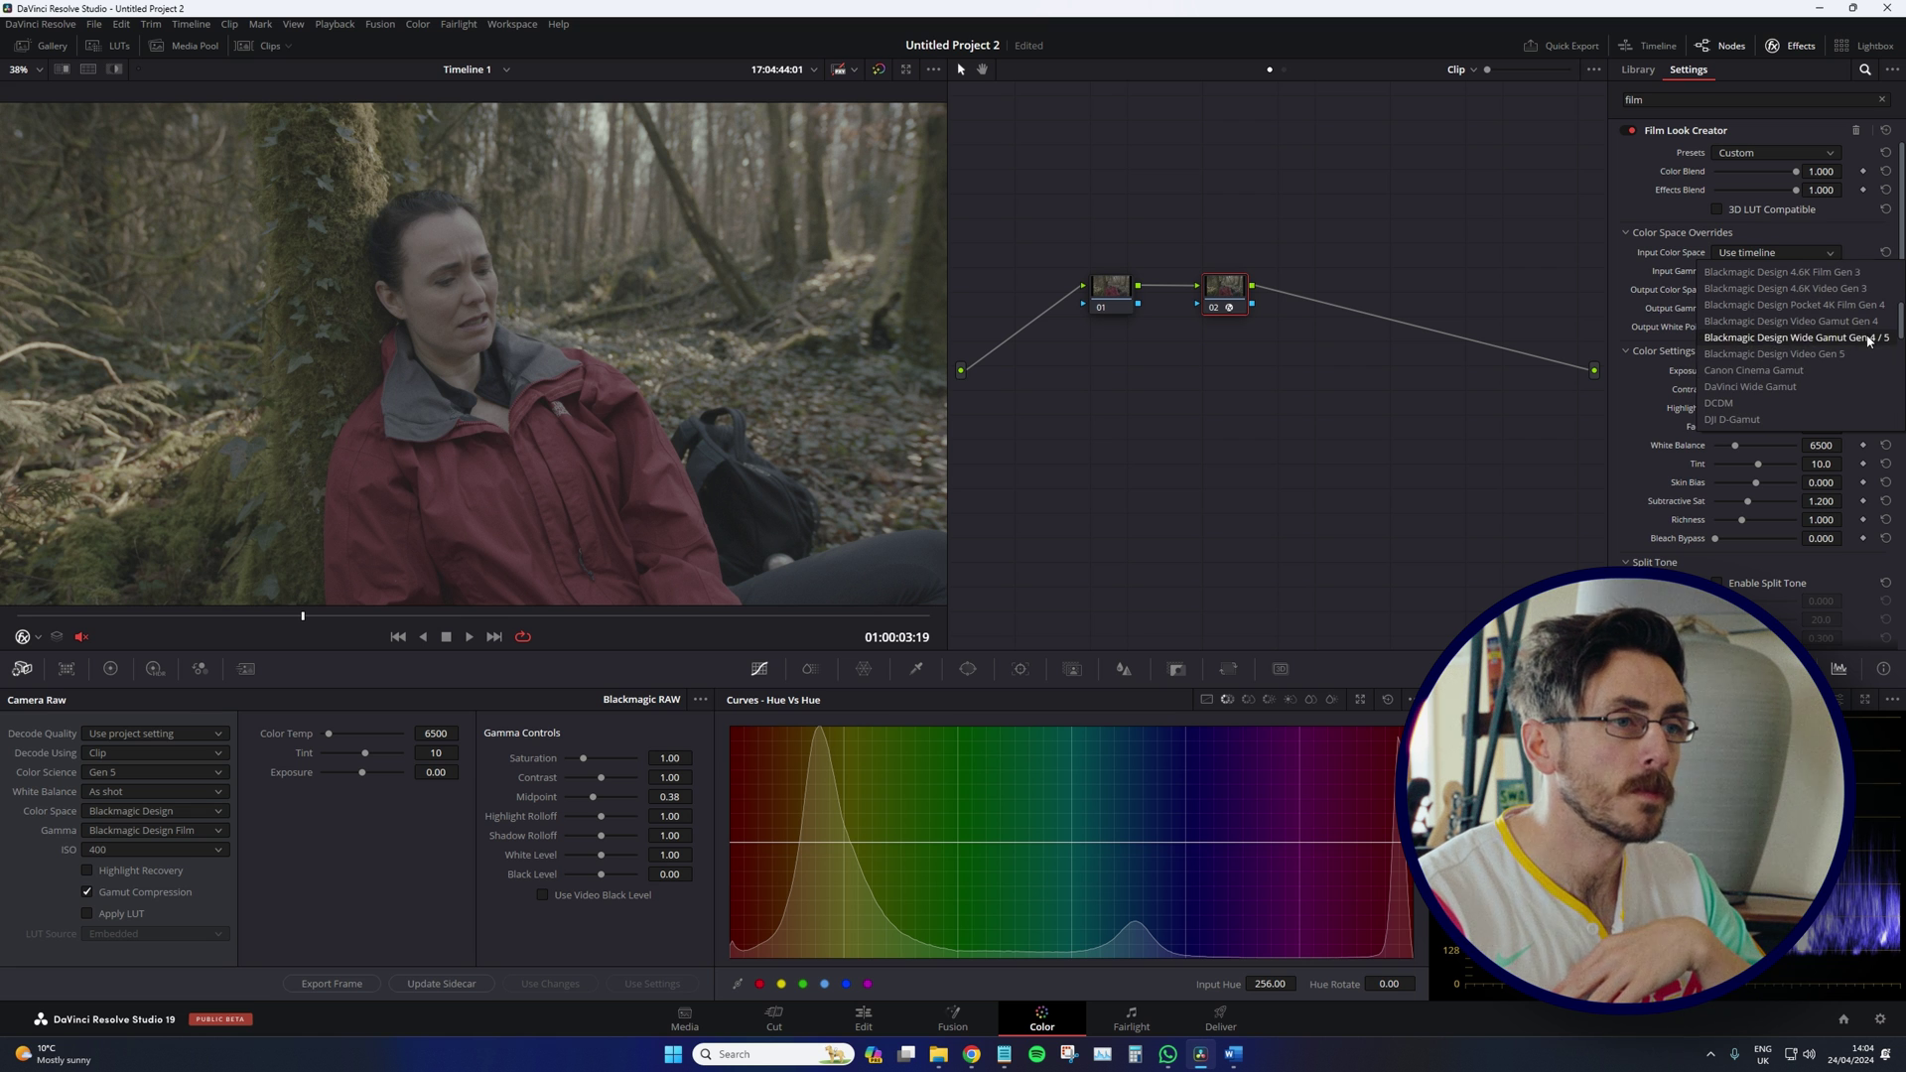
left_click(1836, 338)
left_click(1770, 273)
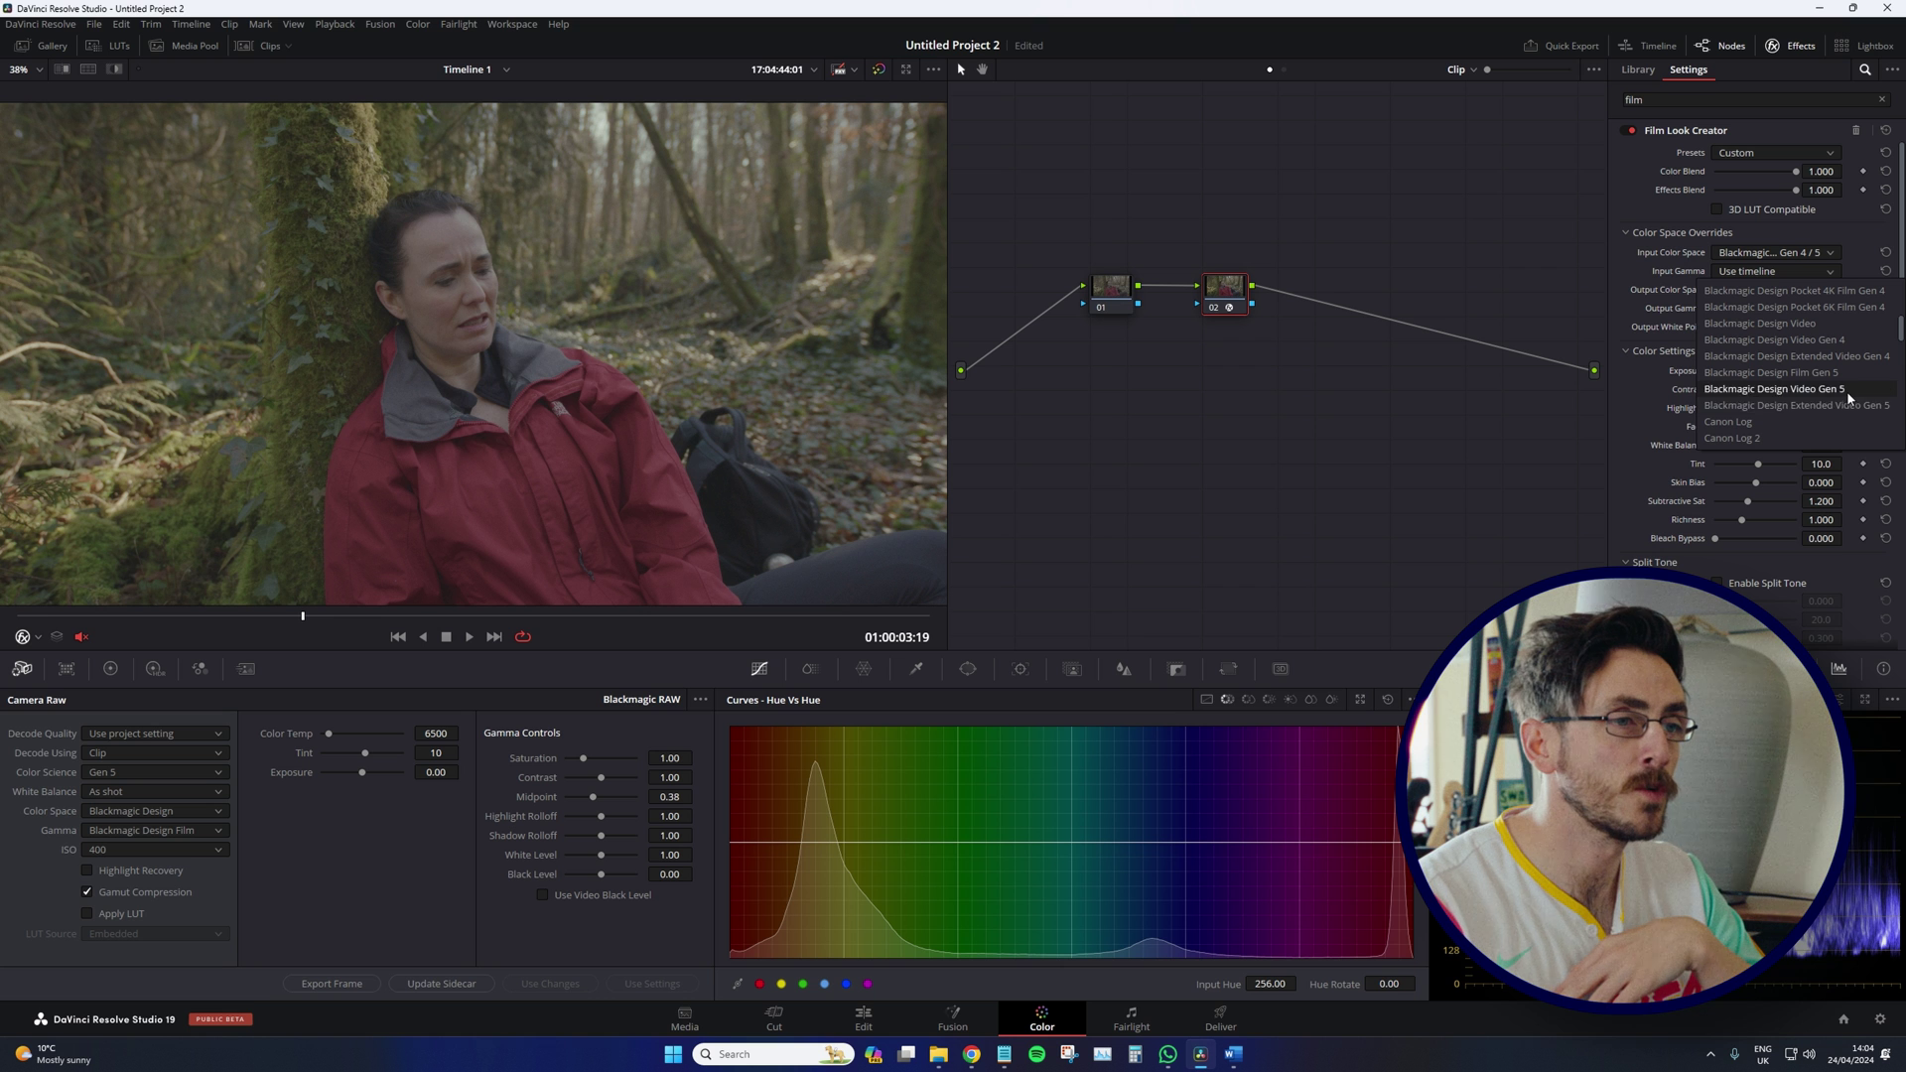
left_click(1690, 372)
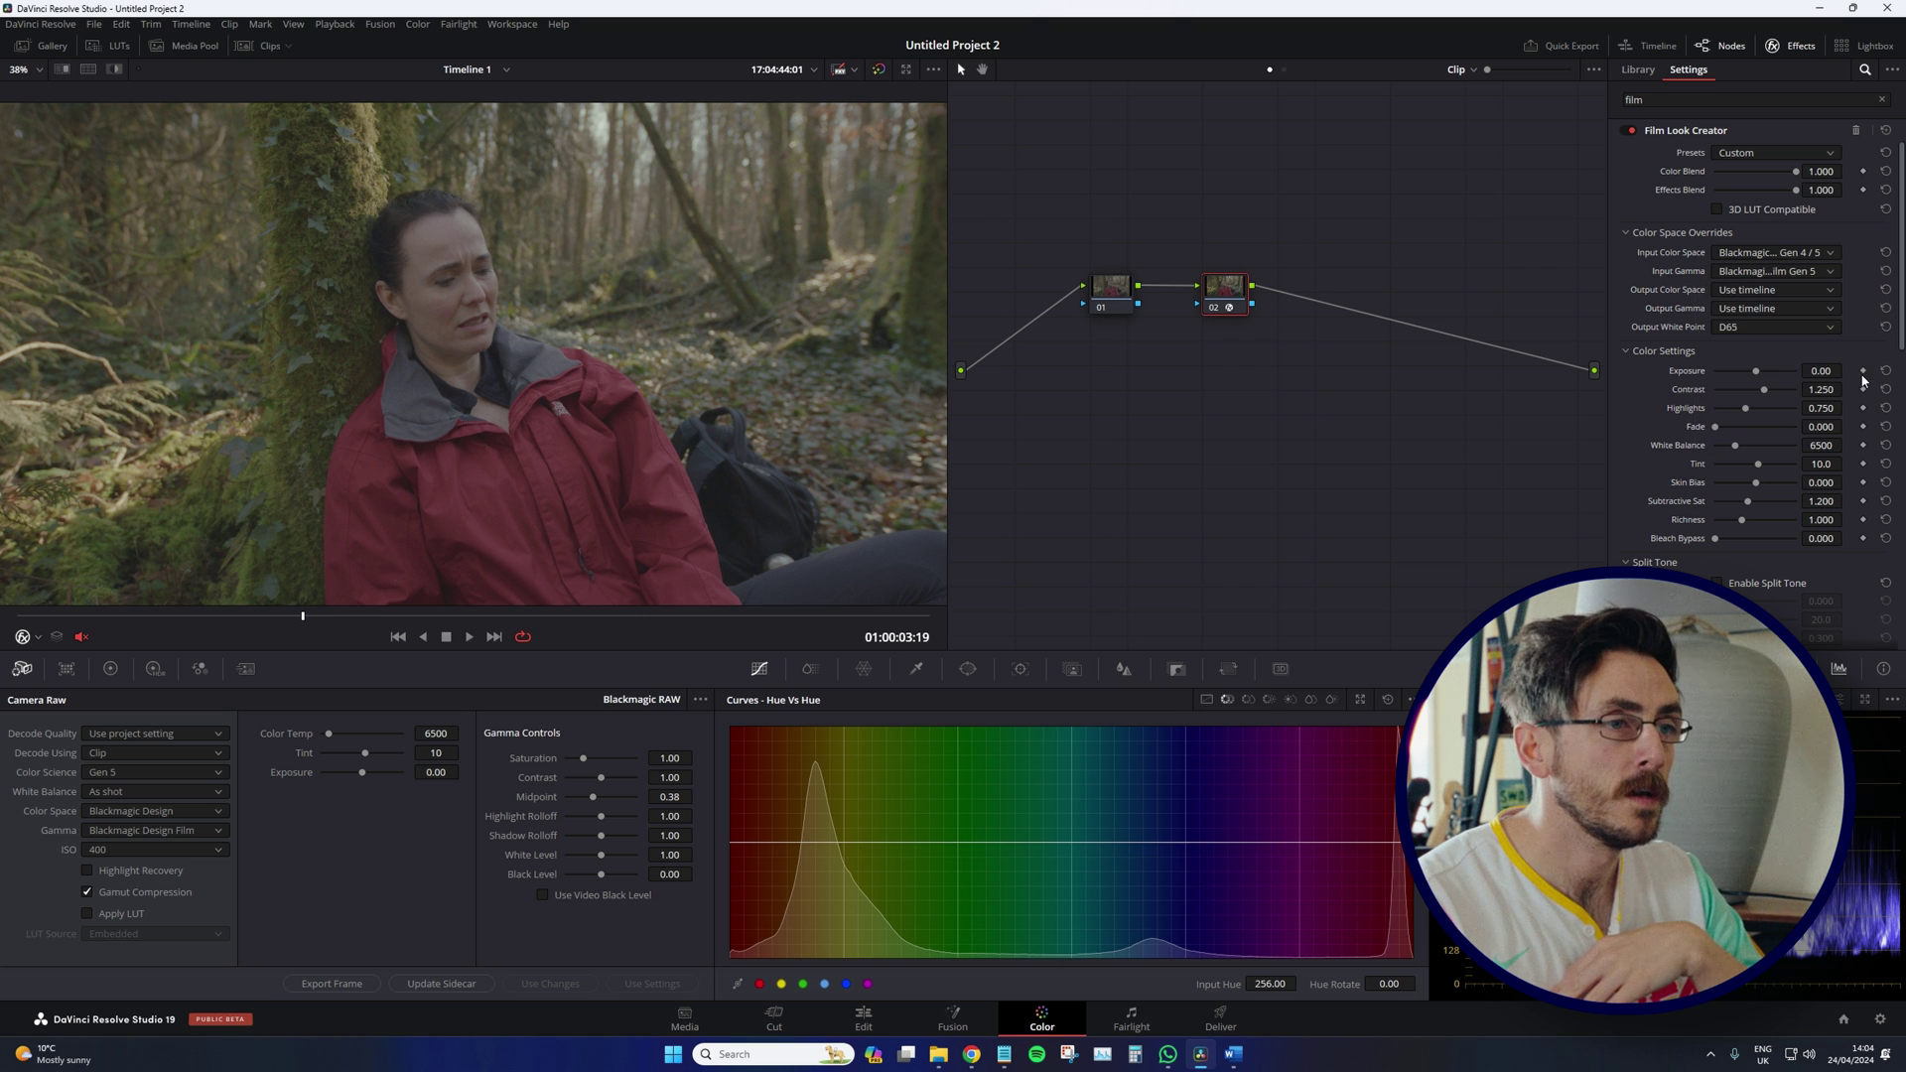
Step: Set Film Look Creator Exposure to 1.08
scroll(578, 358, "down", 1)
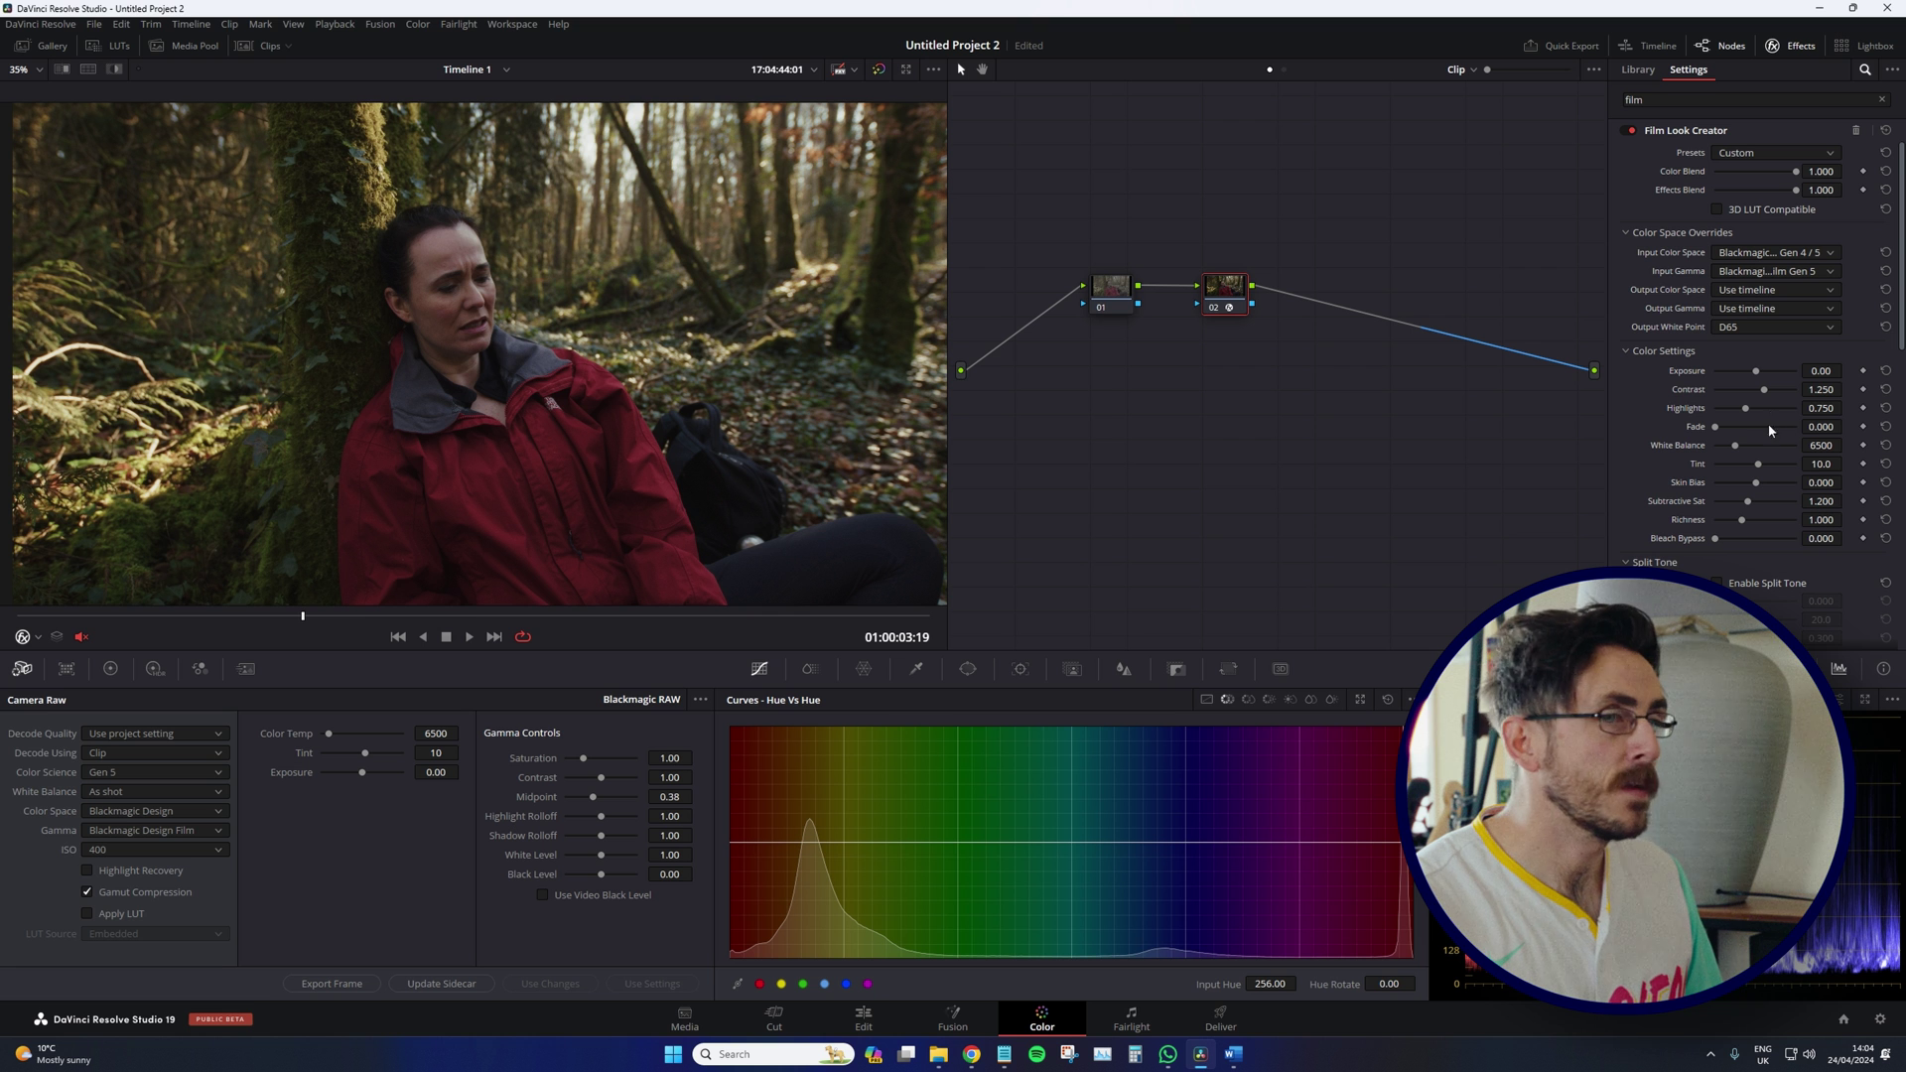
scroll(1846, 371, "up", 5)
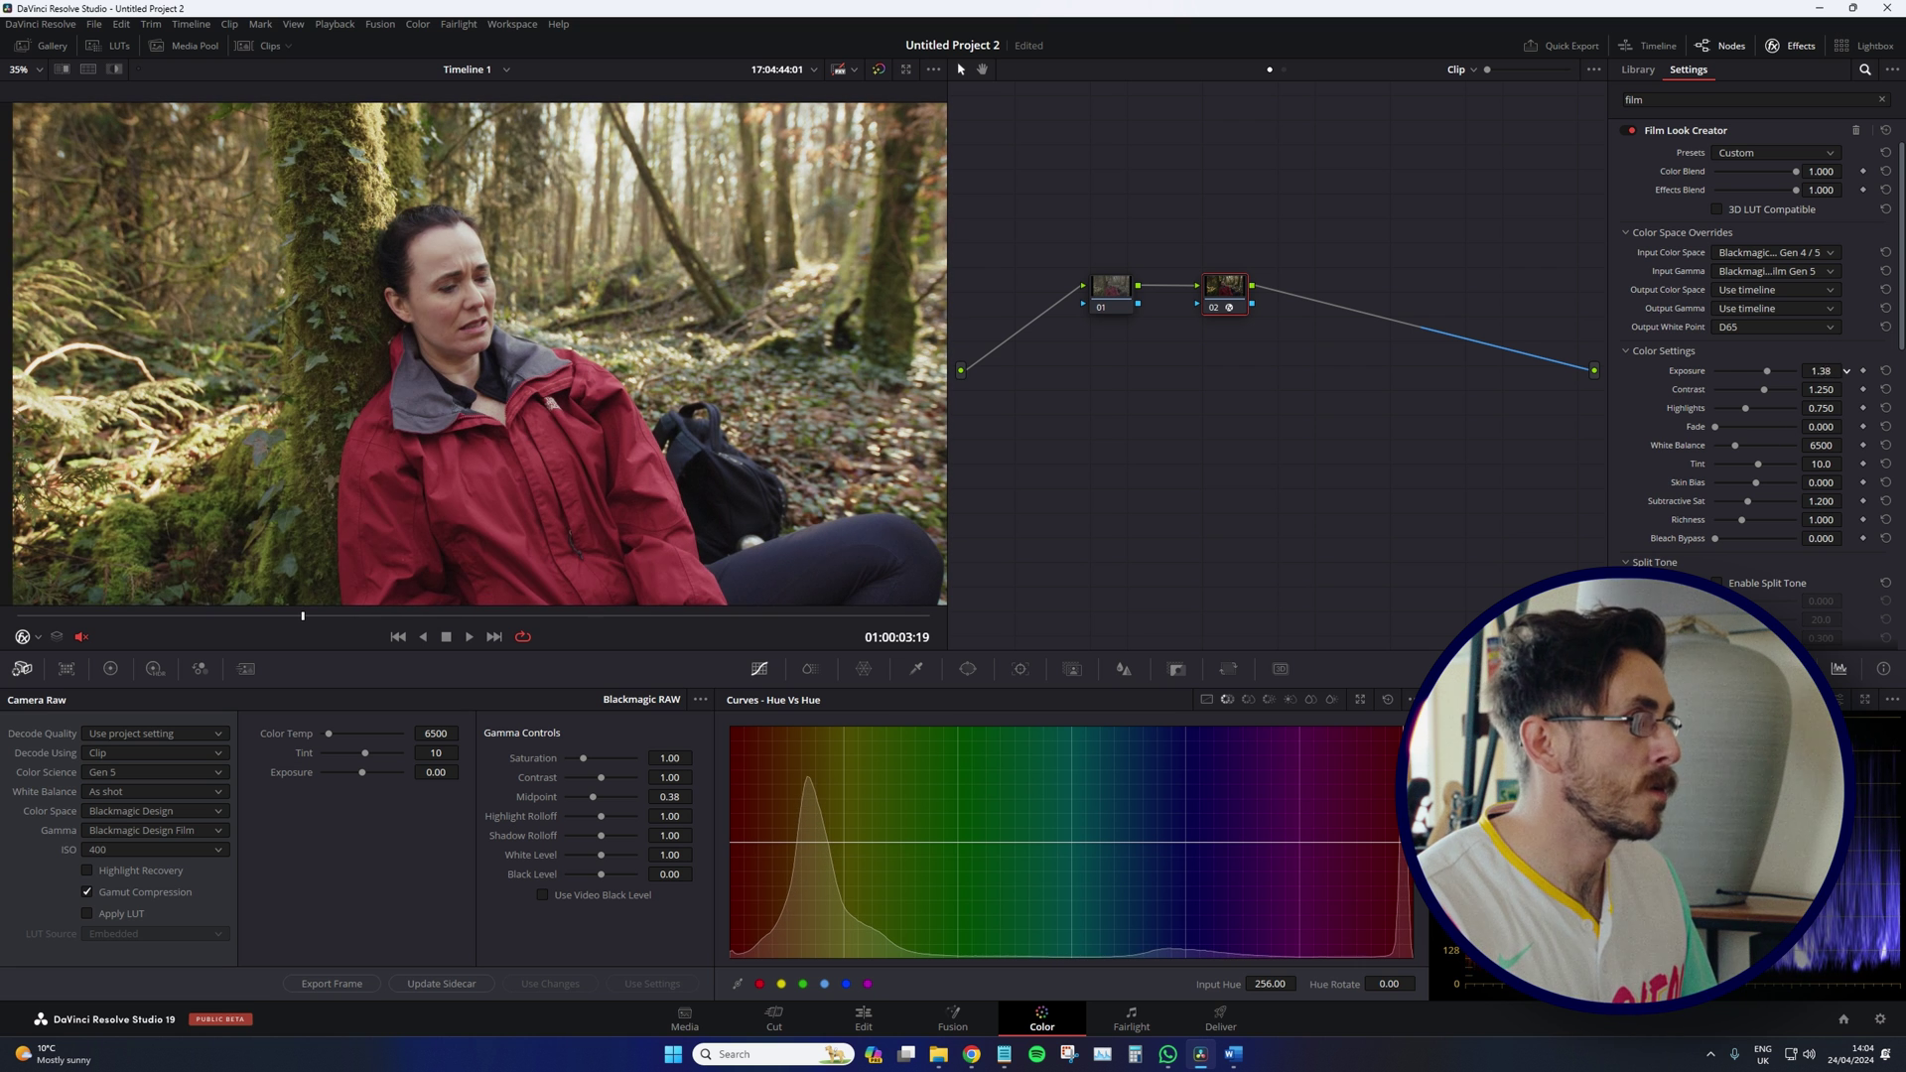
scroll(428, 369, "down", 1)
scroll(429, 369, "up", 2)
scroll(428, 369, "up", 1)
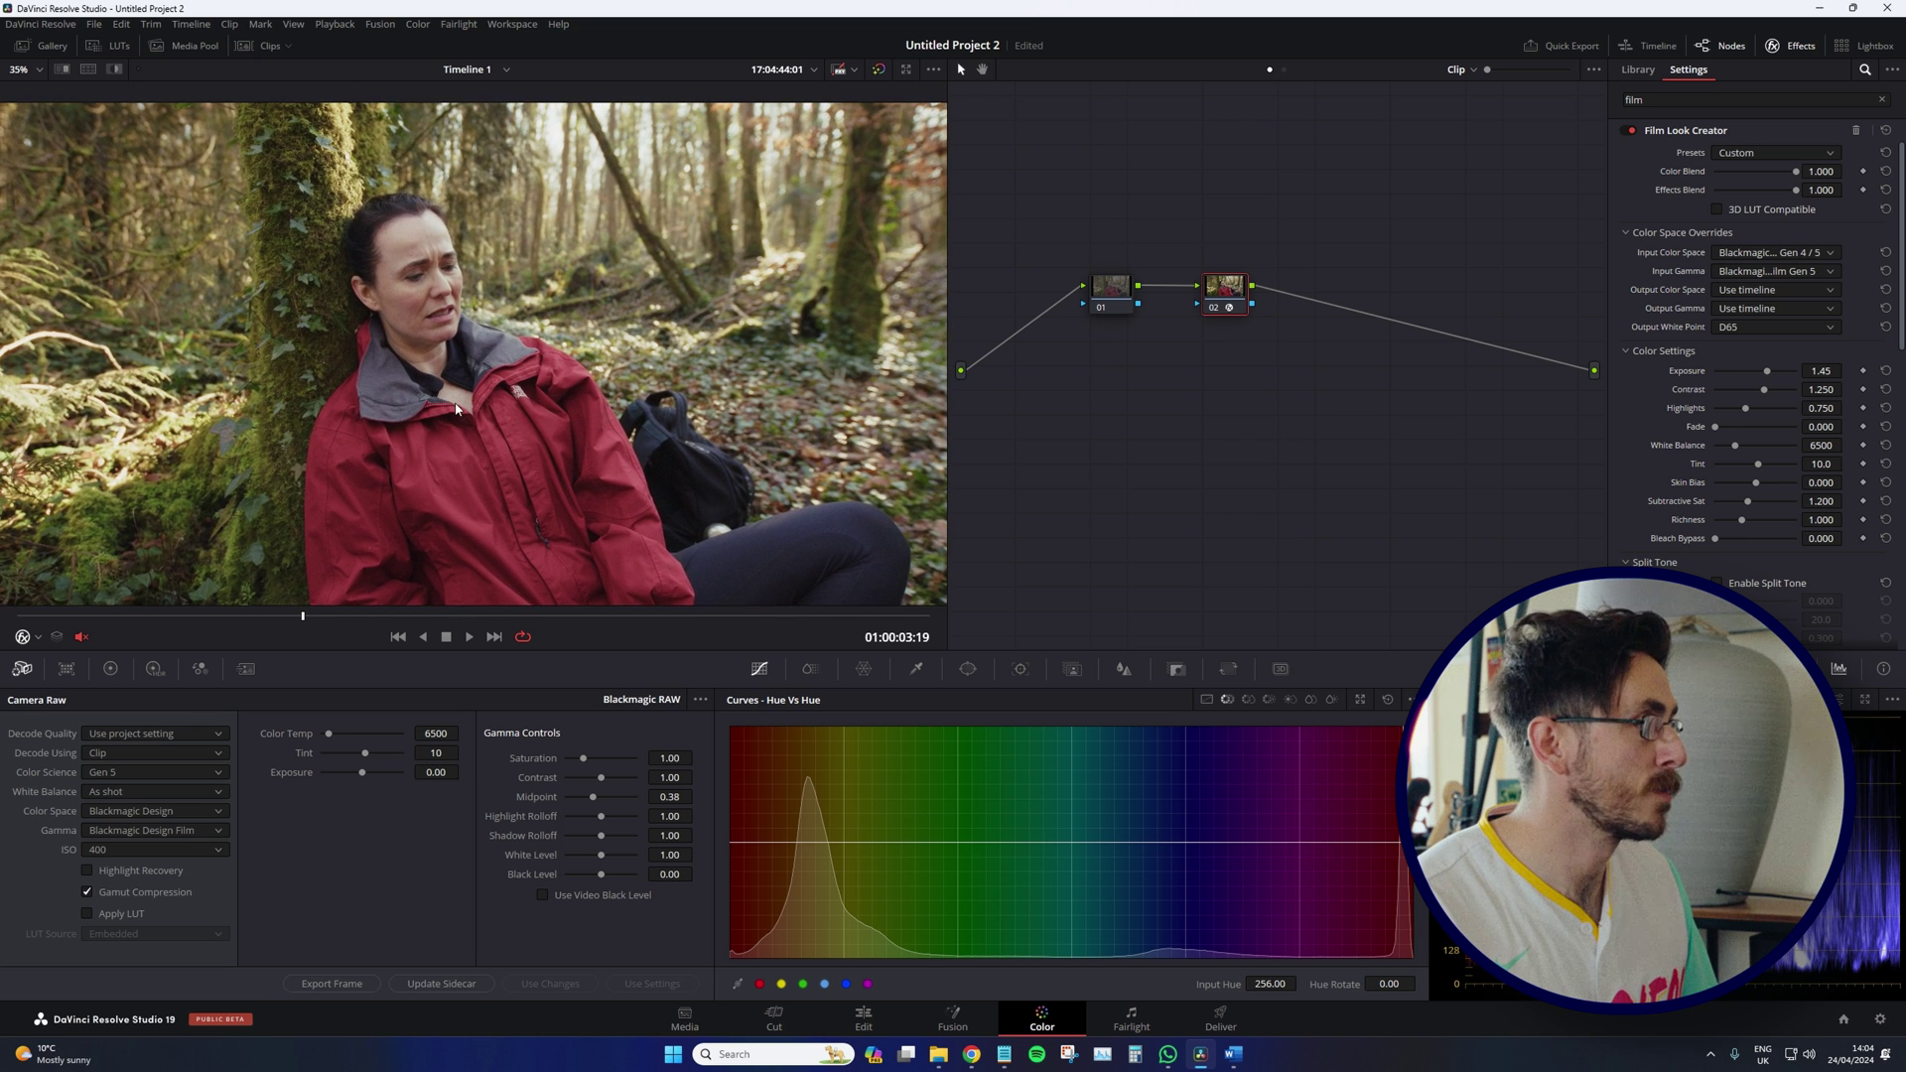
scroll(455, 408, "down", 1)
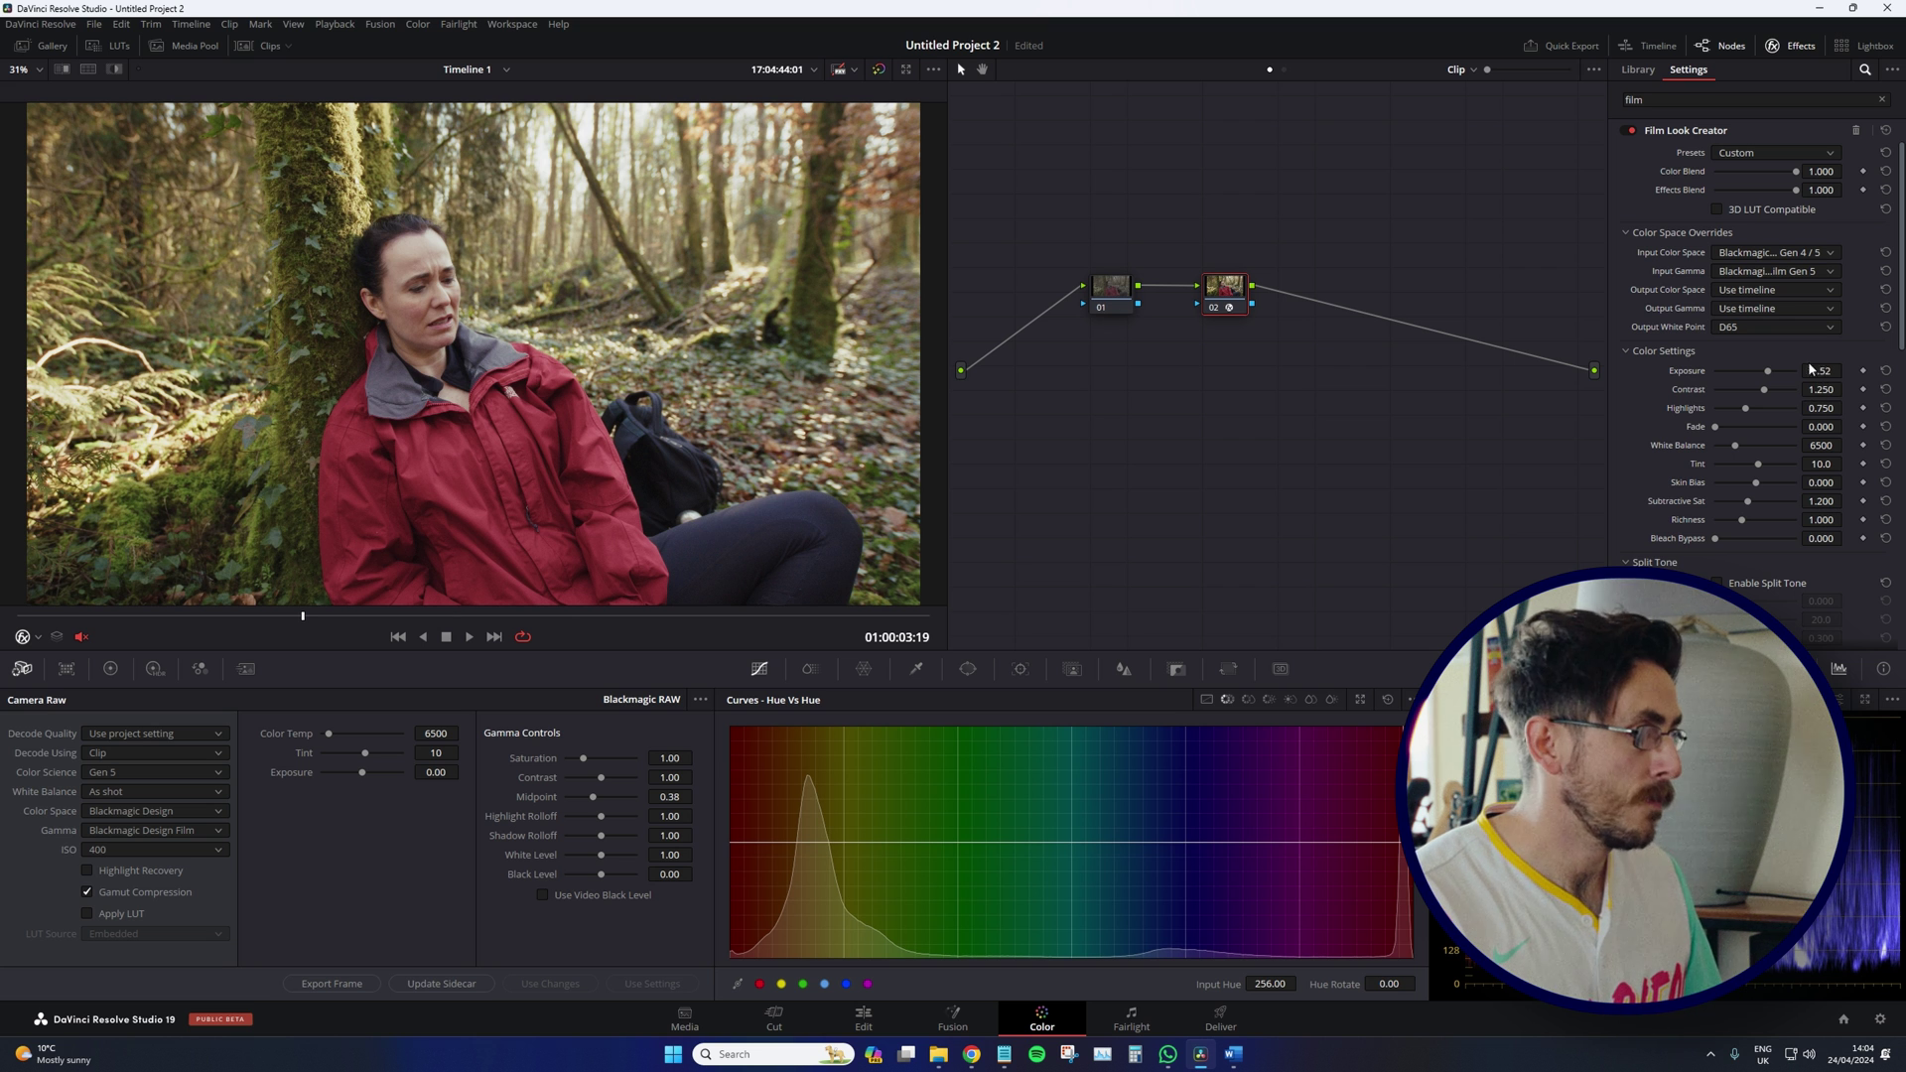
left_click_drag(1804, 369, 1846, 371)
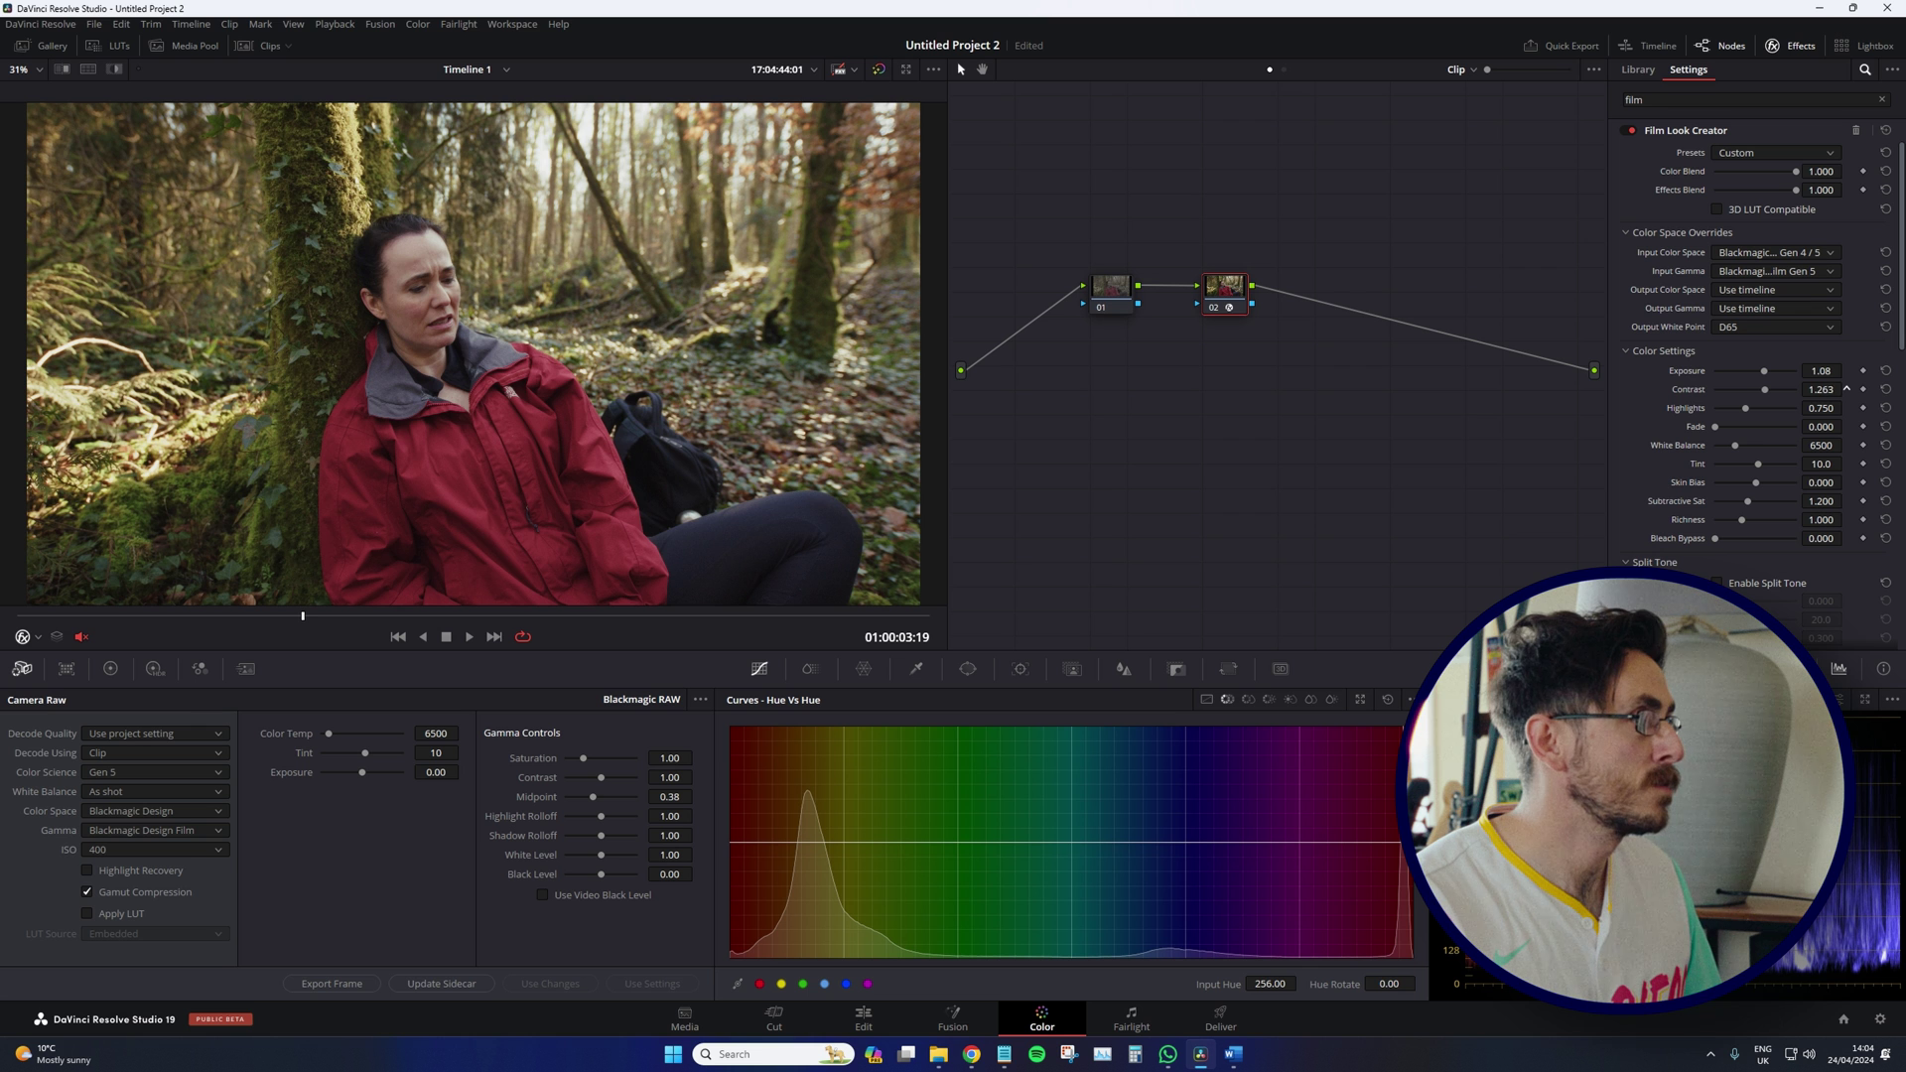
Step: Raise Contrast to 1.333 and move the playhead to a later moment
scroll(1846, 388, "up", 6)
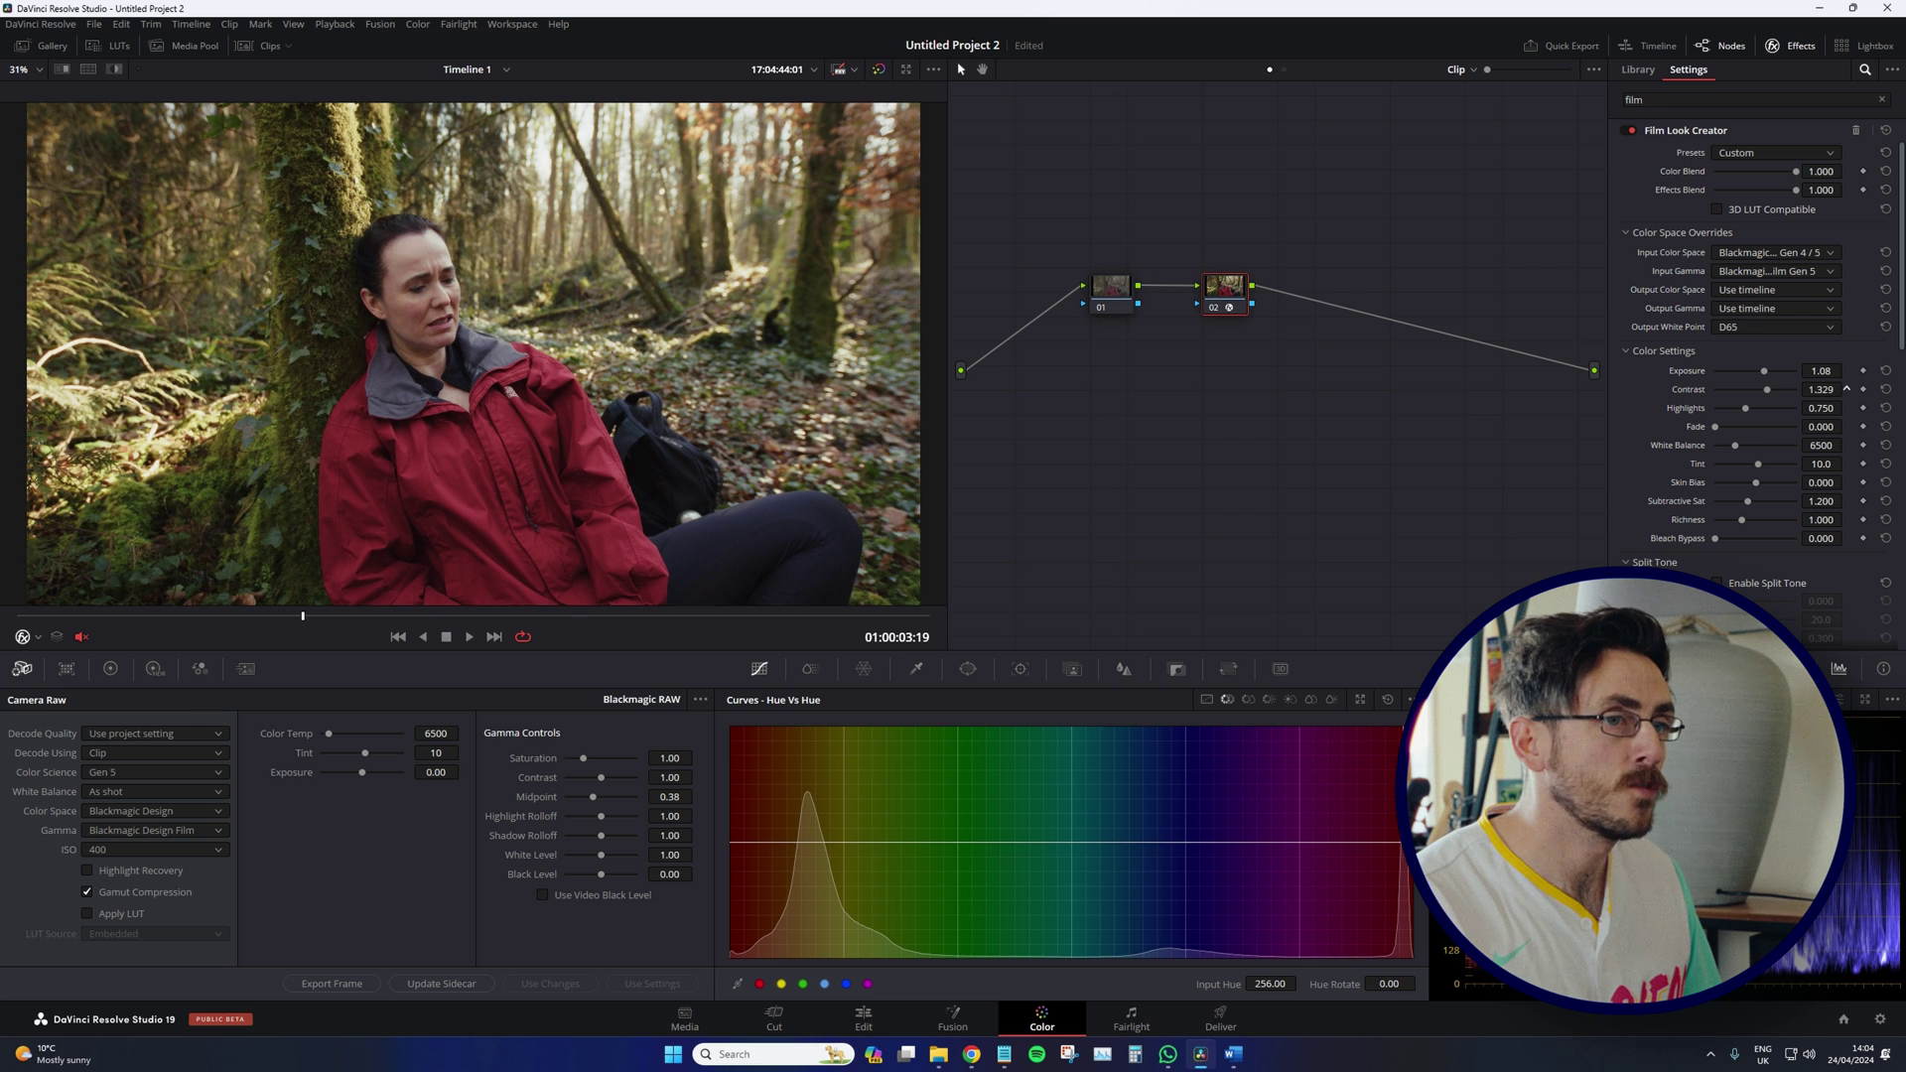
scroll(466, 437, "down", 1)
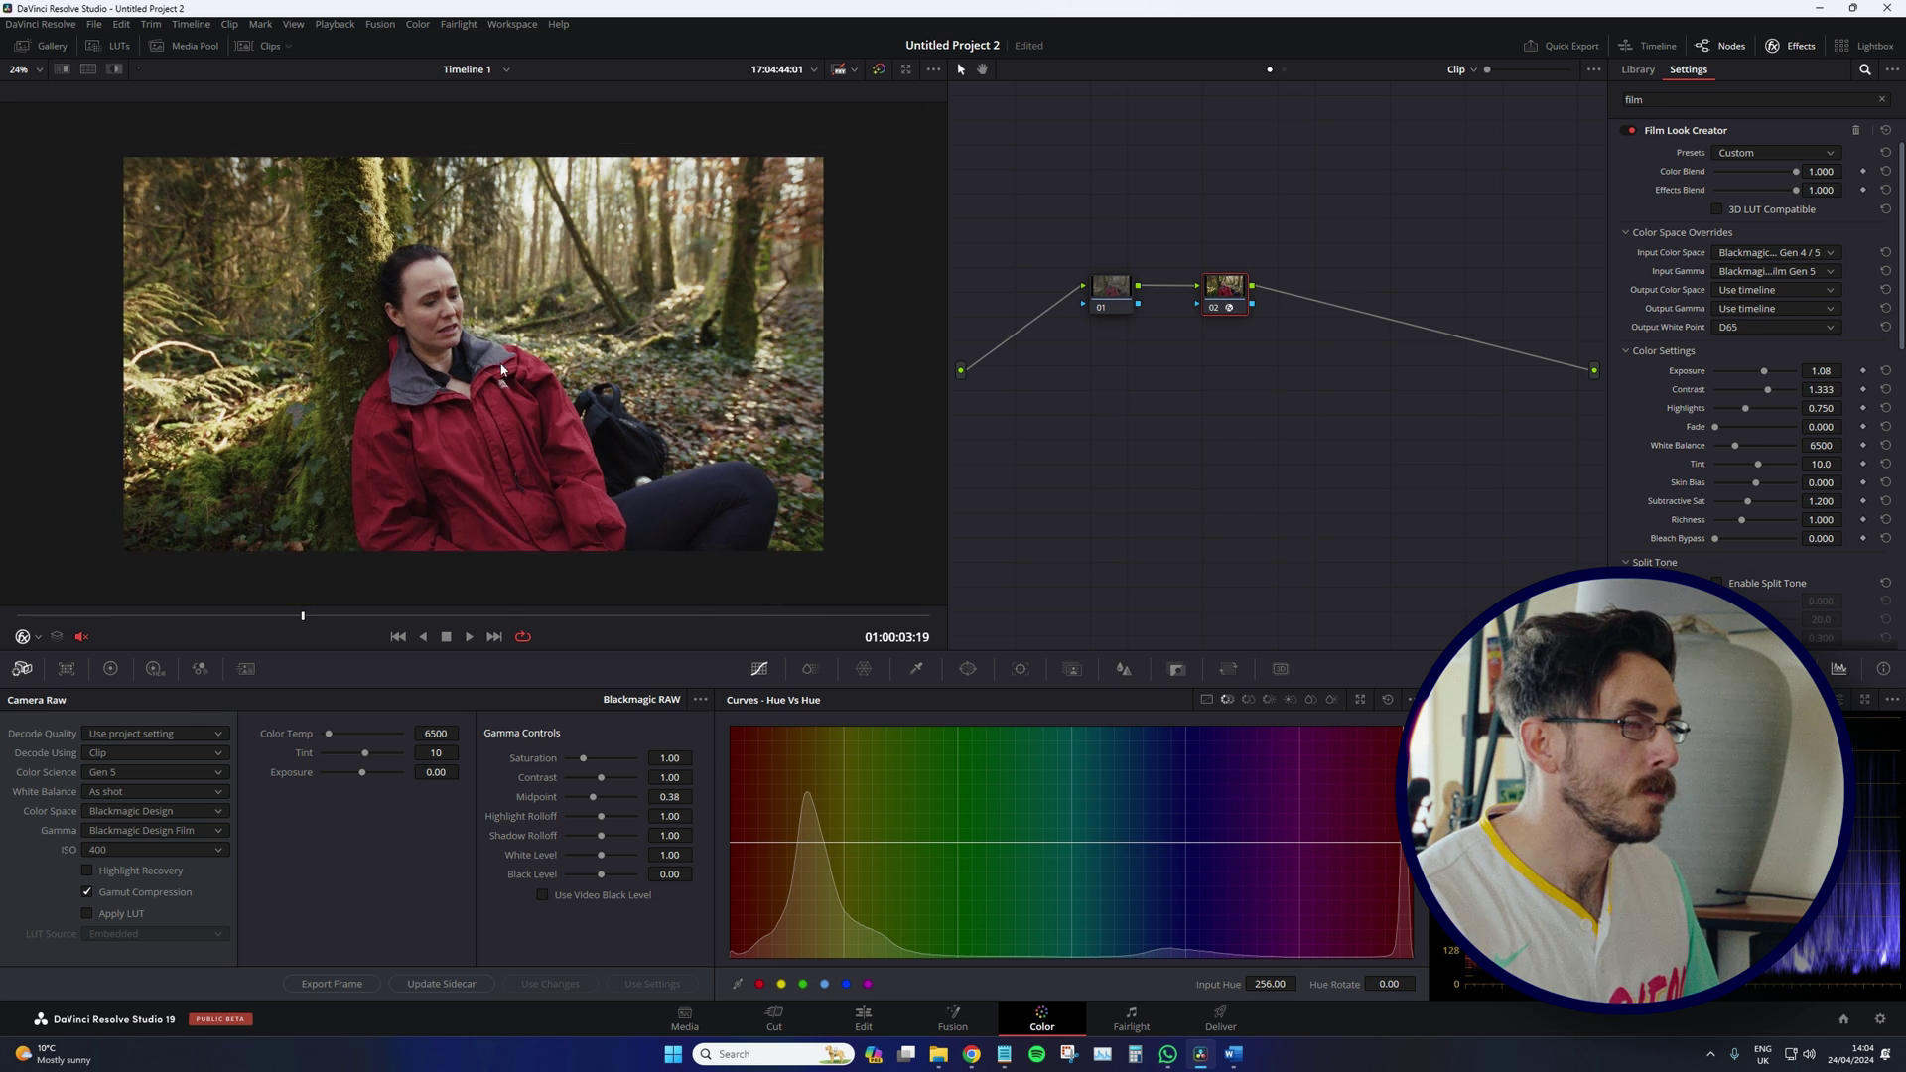
scroll(466, 436, "up", 2)
scroll(466, 437, "up", 1)
left_click(449, 616)
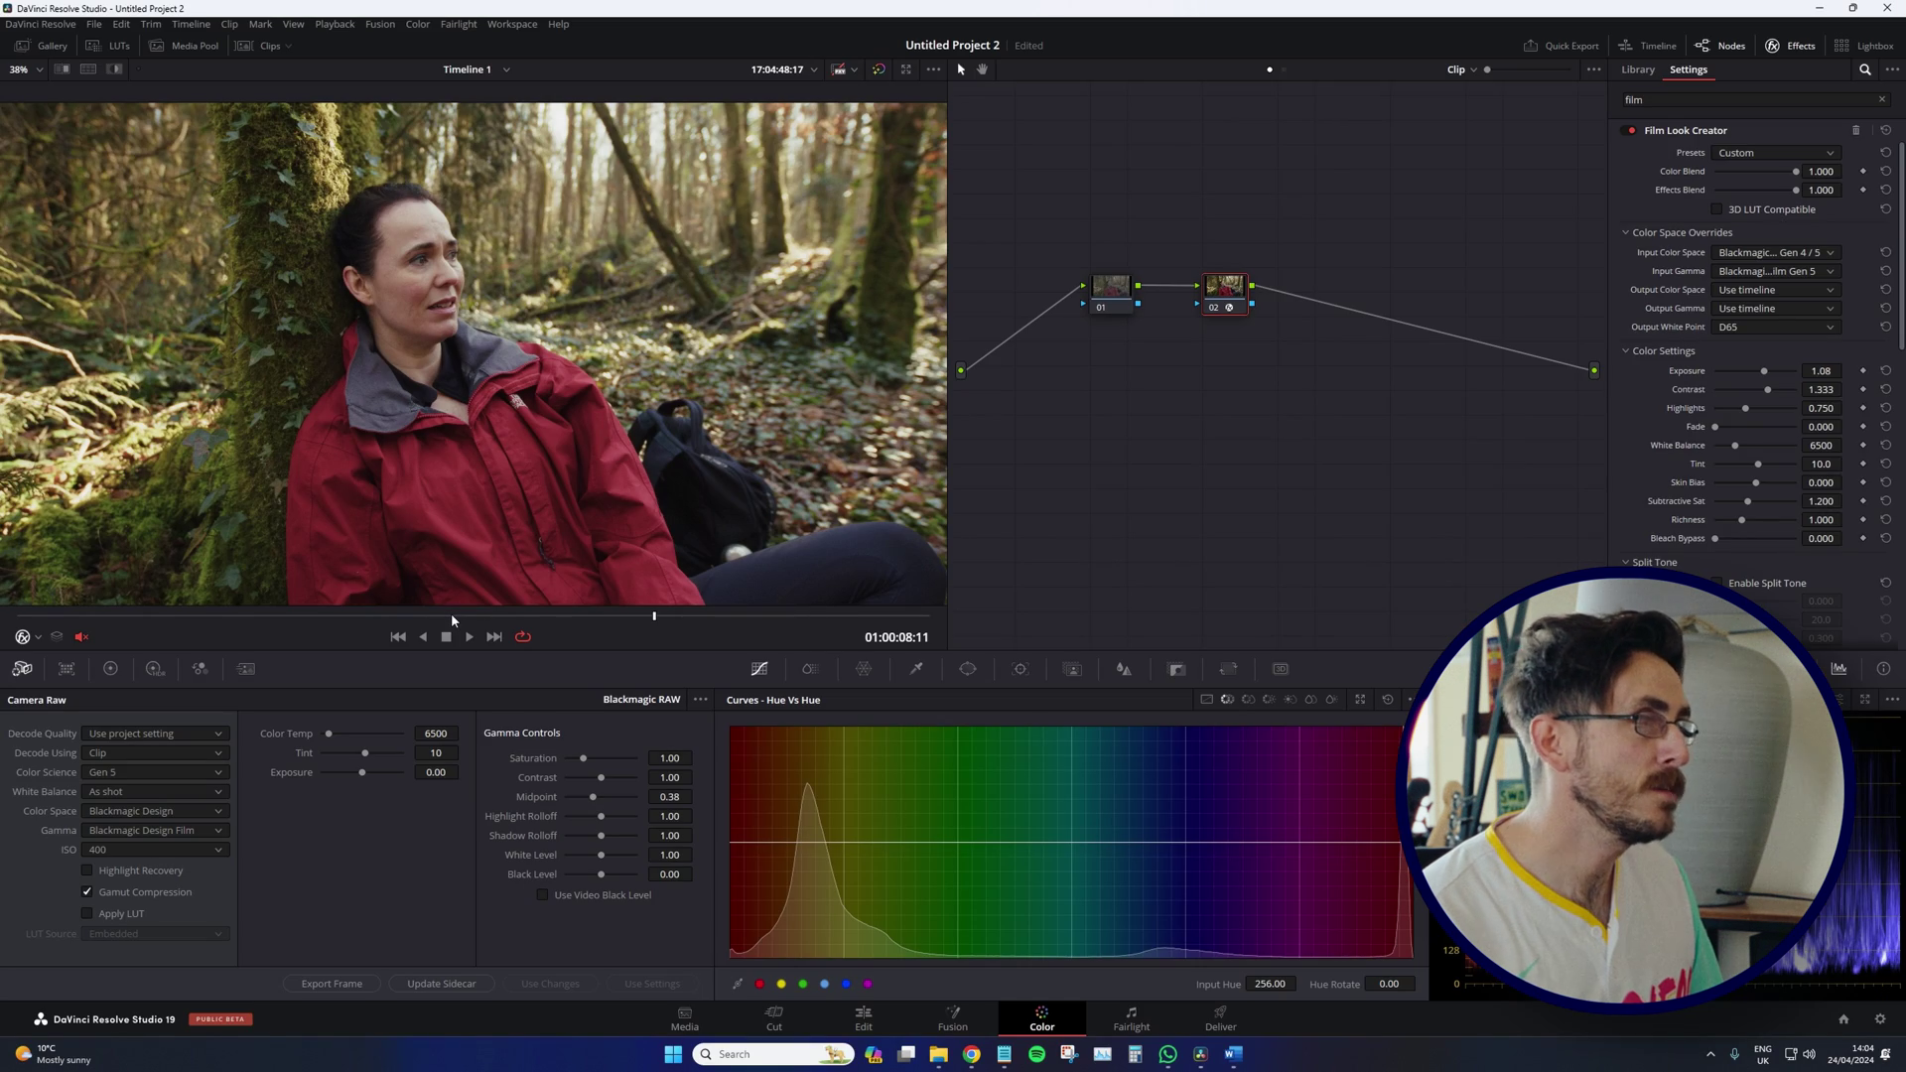
Step: Disable vignette, halation, bloom, grain, flicker and gate weave
scroll(1663, 533, "down", 4)
scroll(1663, 533, "down", 2)
left_click(1717, 415)
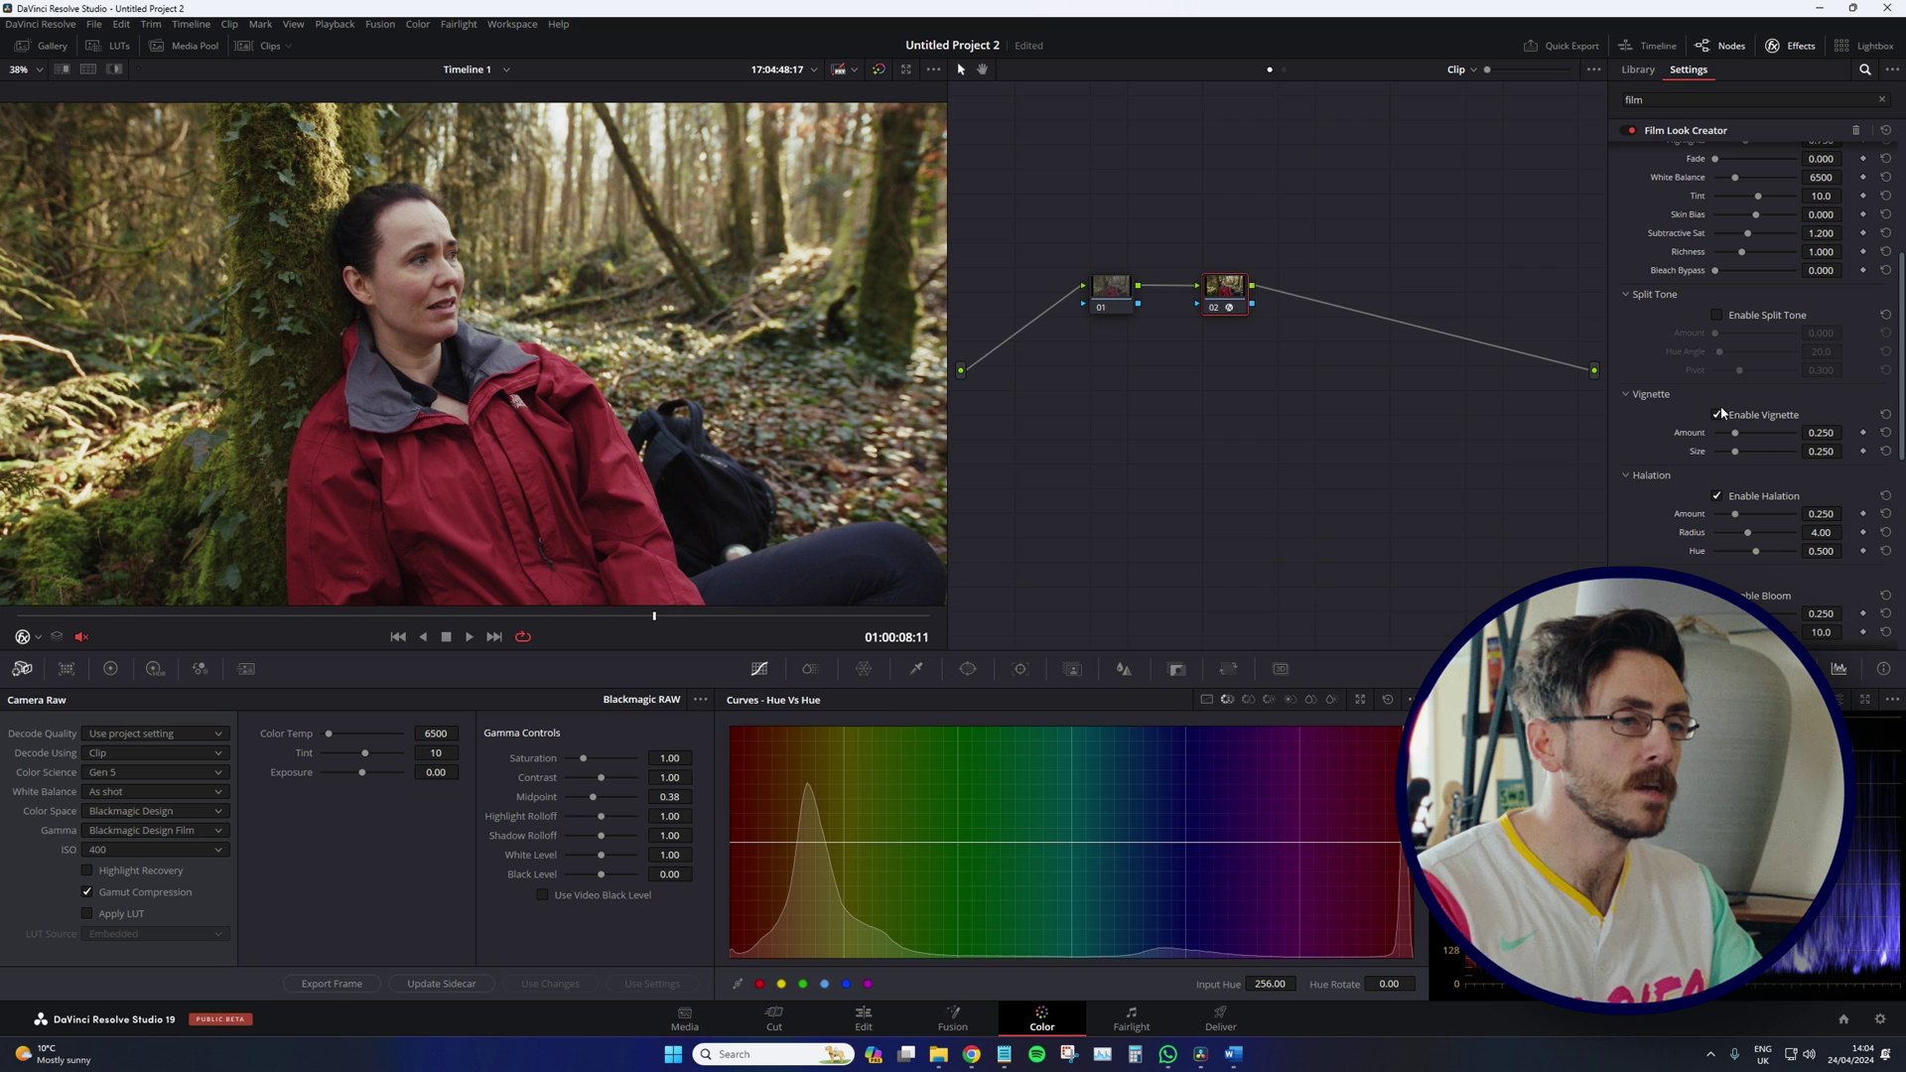
left_click(1718, 495)
scroll(1723, 496, "down", 2)
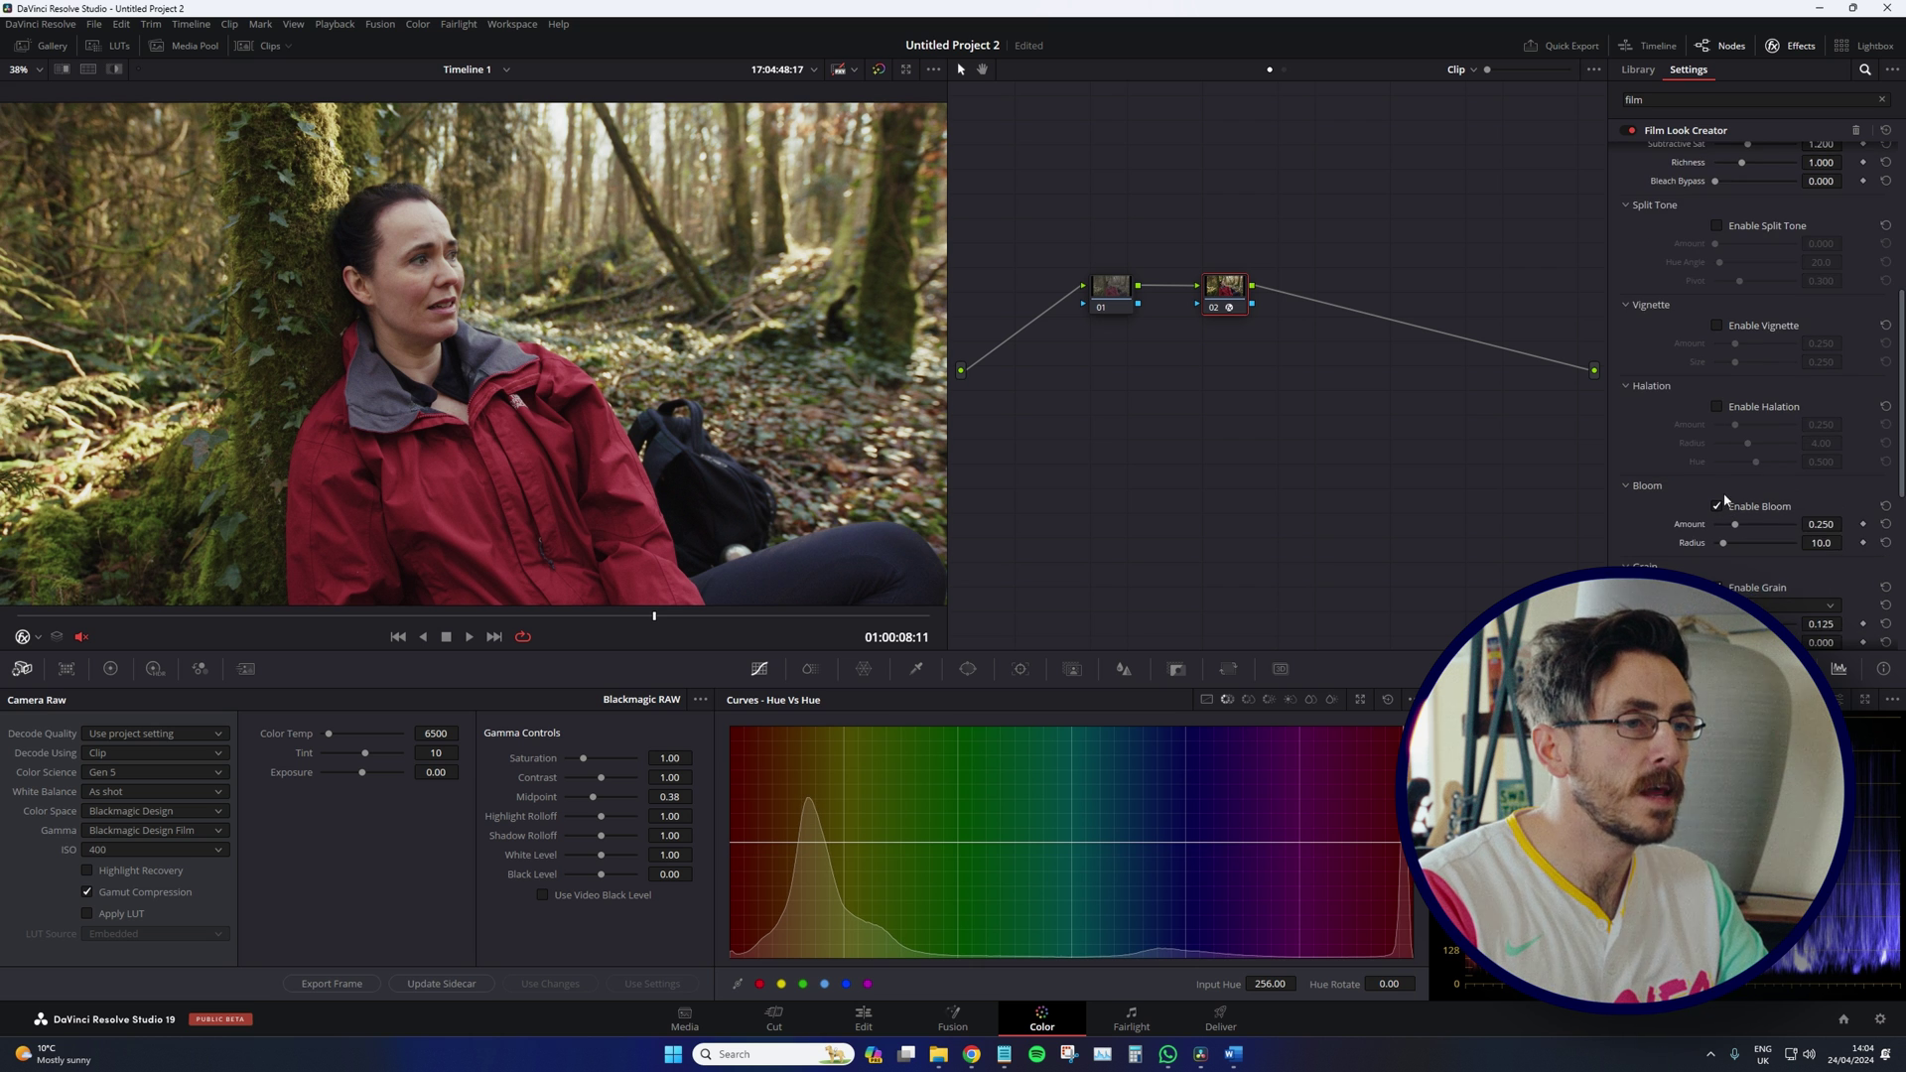
left_click(1717, 505)
scroll(1717, 504, "down", 2)
left_click(1717, 497)
scroll(1717, 498, "down", 3)
left_click(1718, 504)
left_click(1718, 585)
Step: Collapse the Vignette, Halation, Bloom, Grain and Flicker settings sections
scroll(1721, 584, "down", 2)
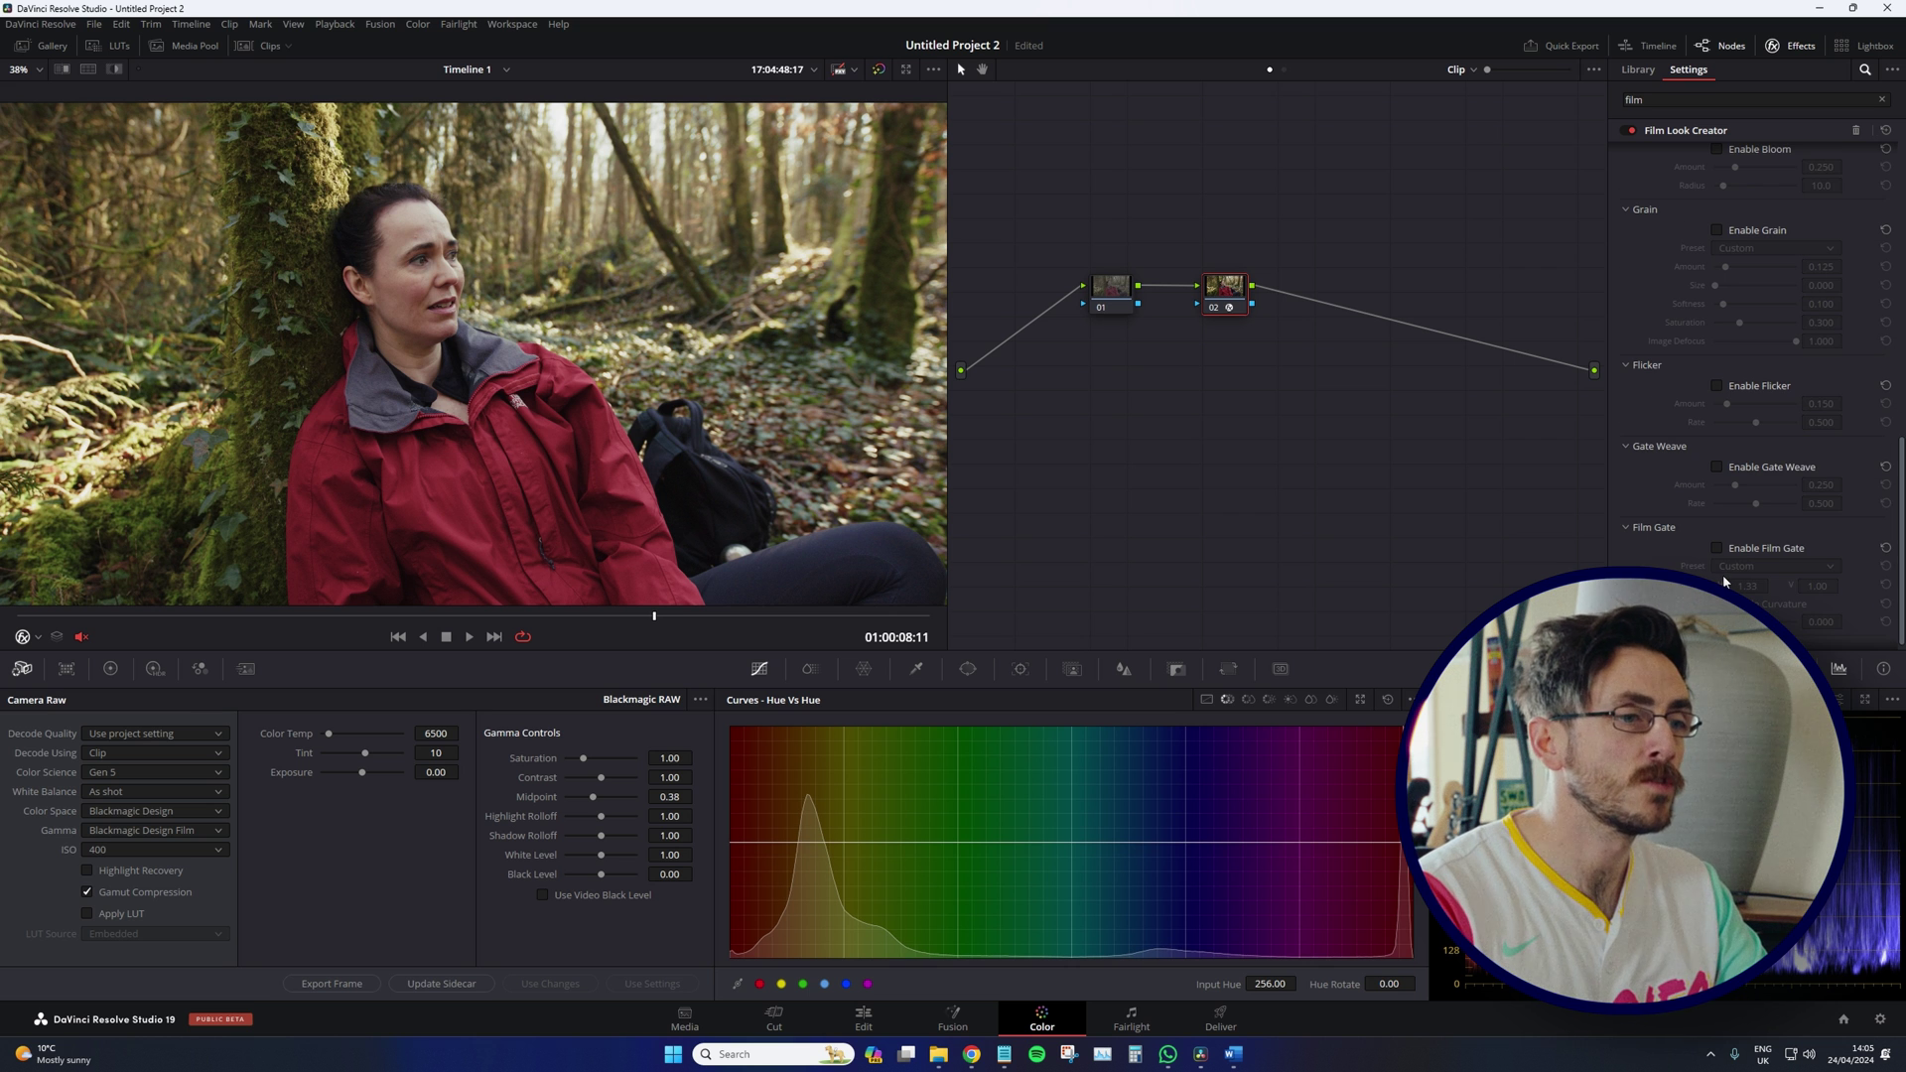
scroll(1727, 487, "up", 3)
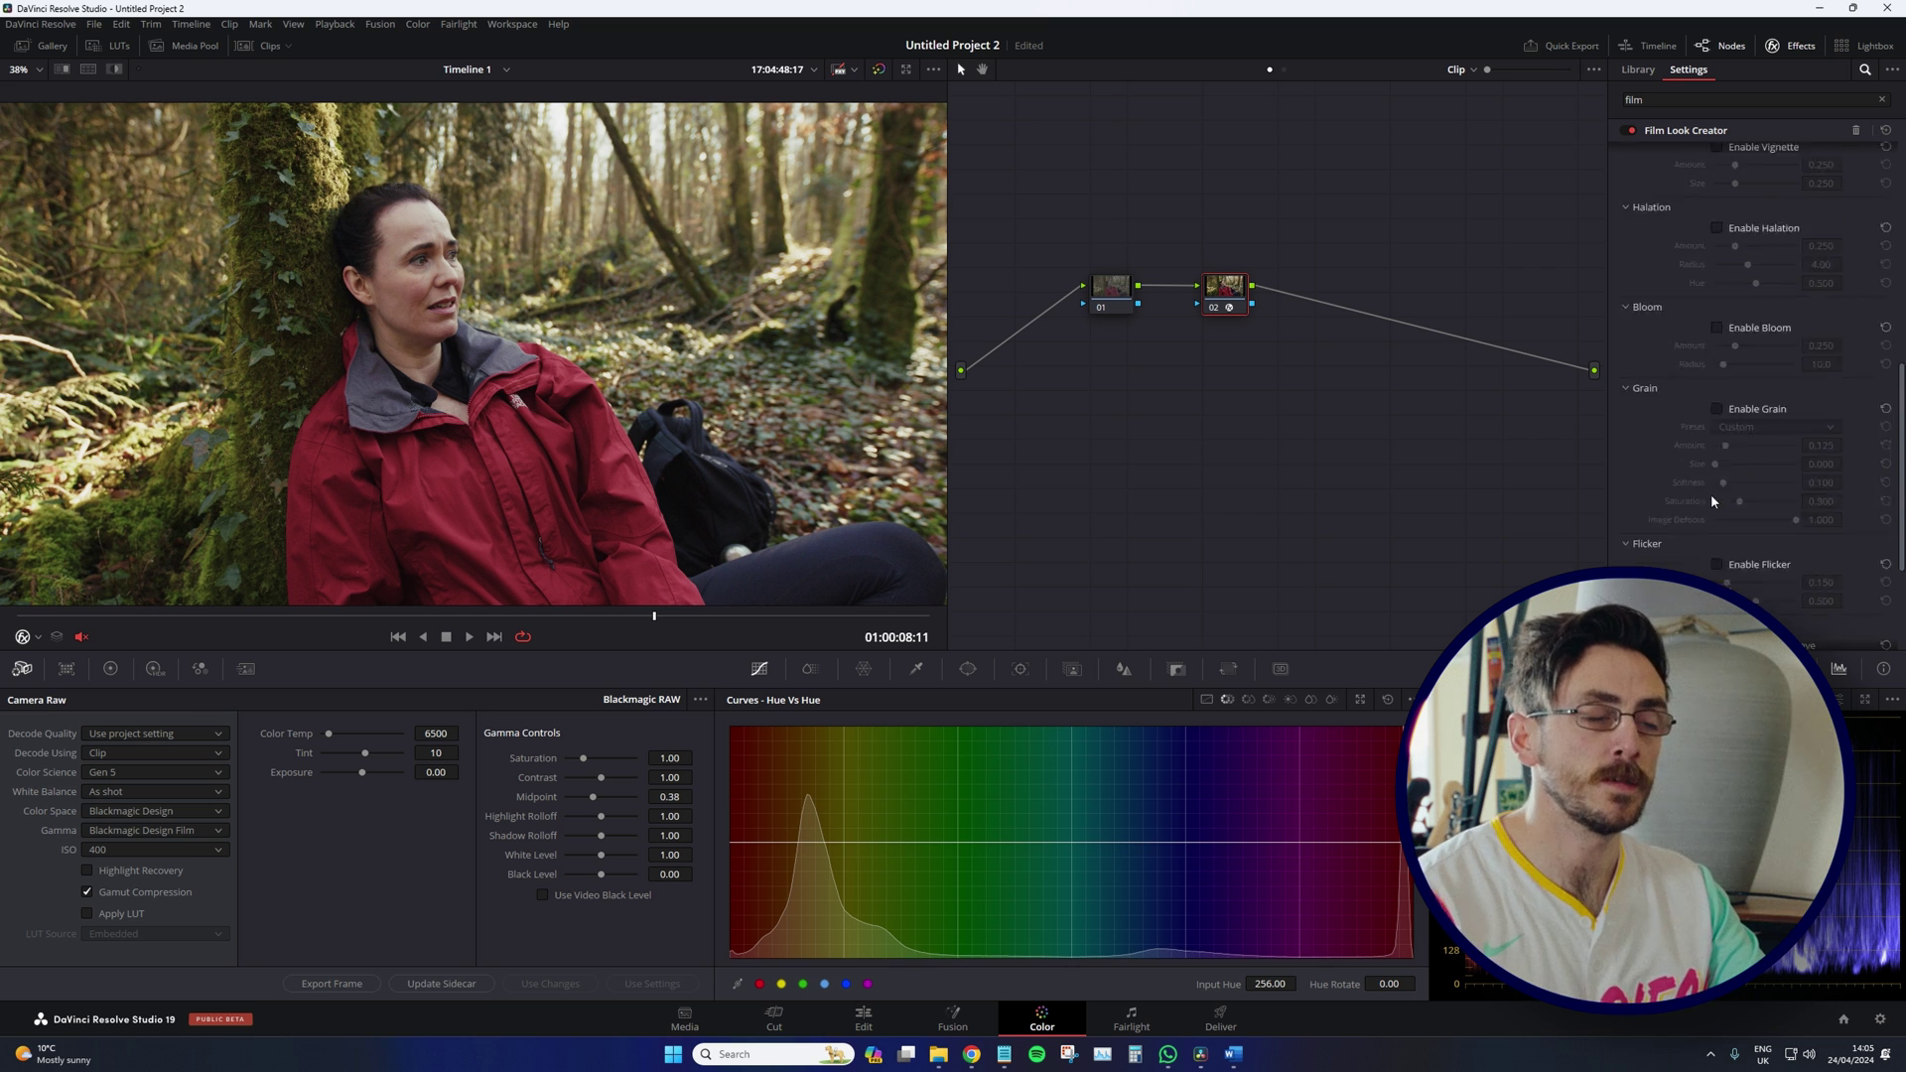
scroll(1711, 492, "up", 5)
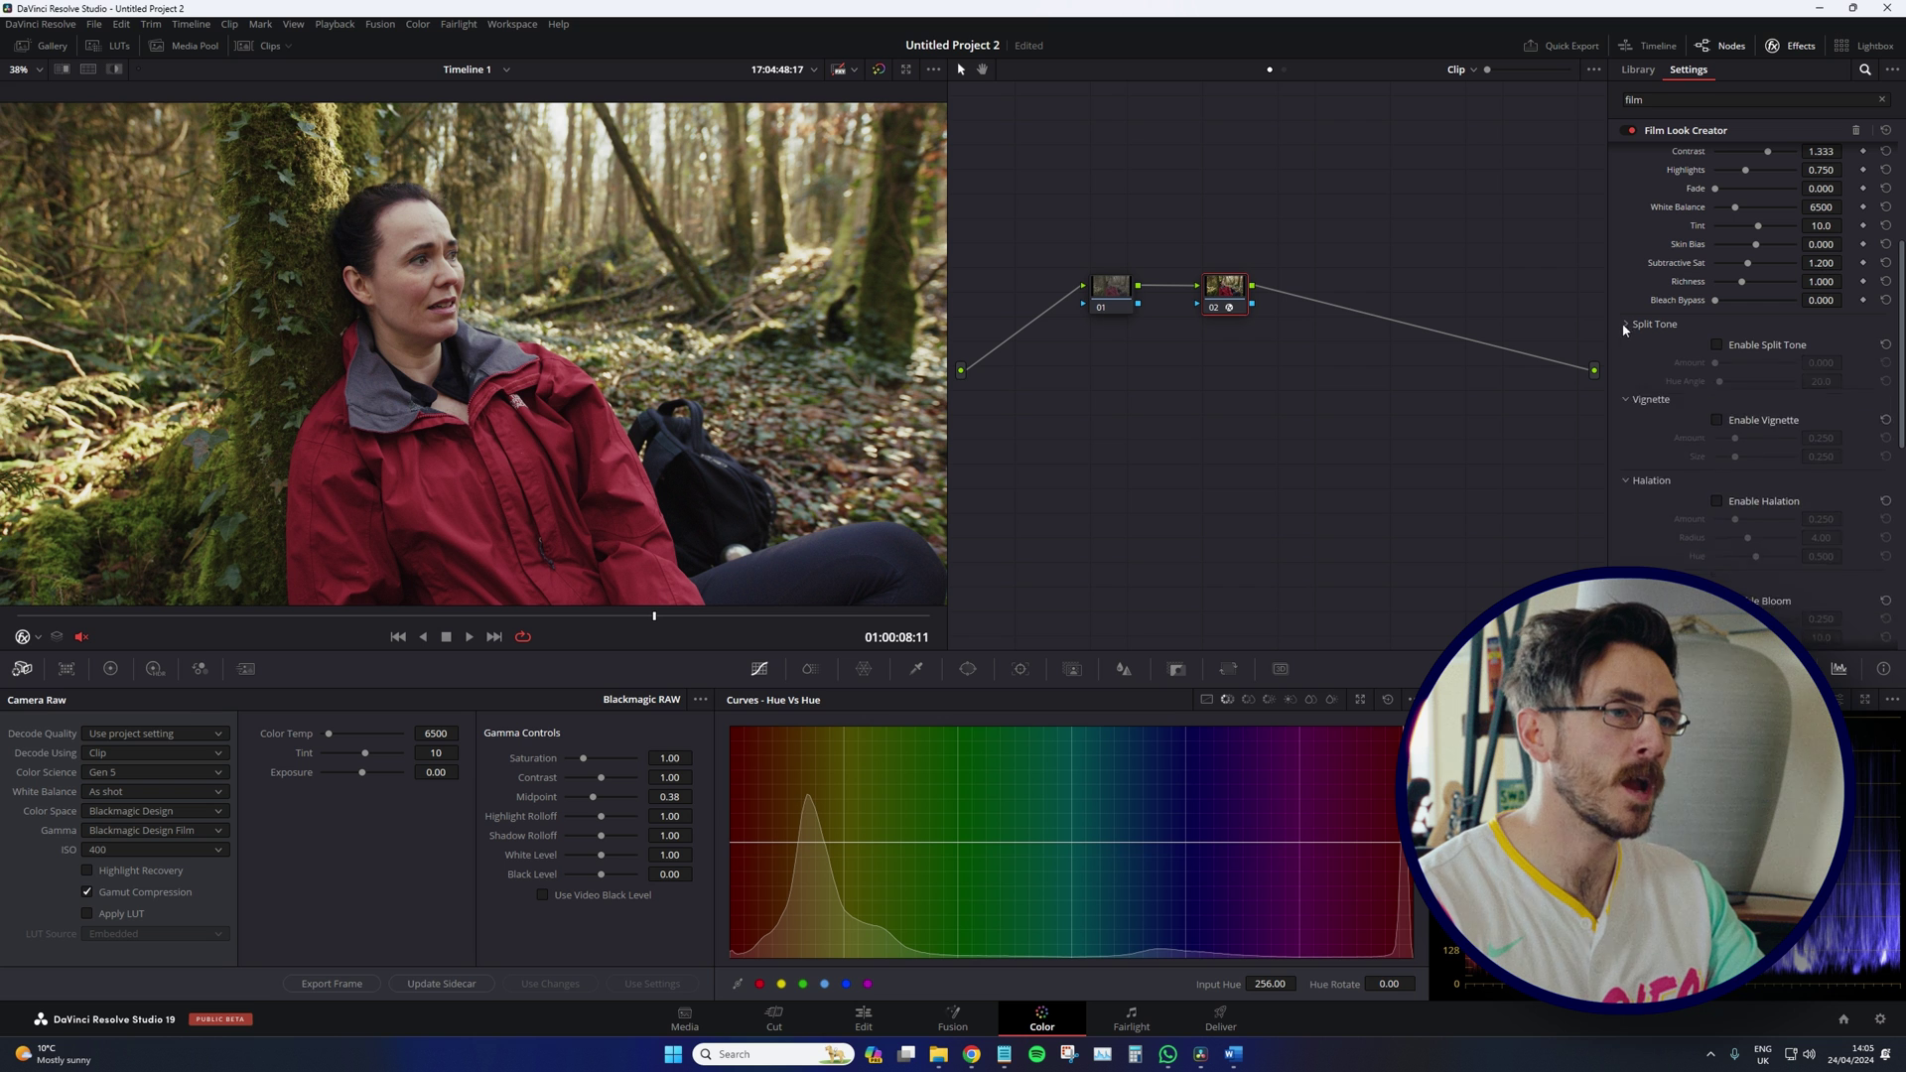
left_click(1617, 337)
left_click(1624, 366)
left_click(1626, 391)
left_click(1627, 415)
left_click(1629, 434)
scroll(1631, 482, "up", 3)
scroll(1707, 462, "up", 3)
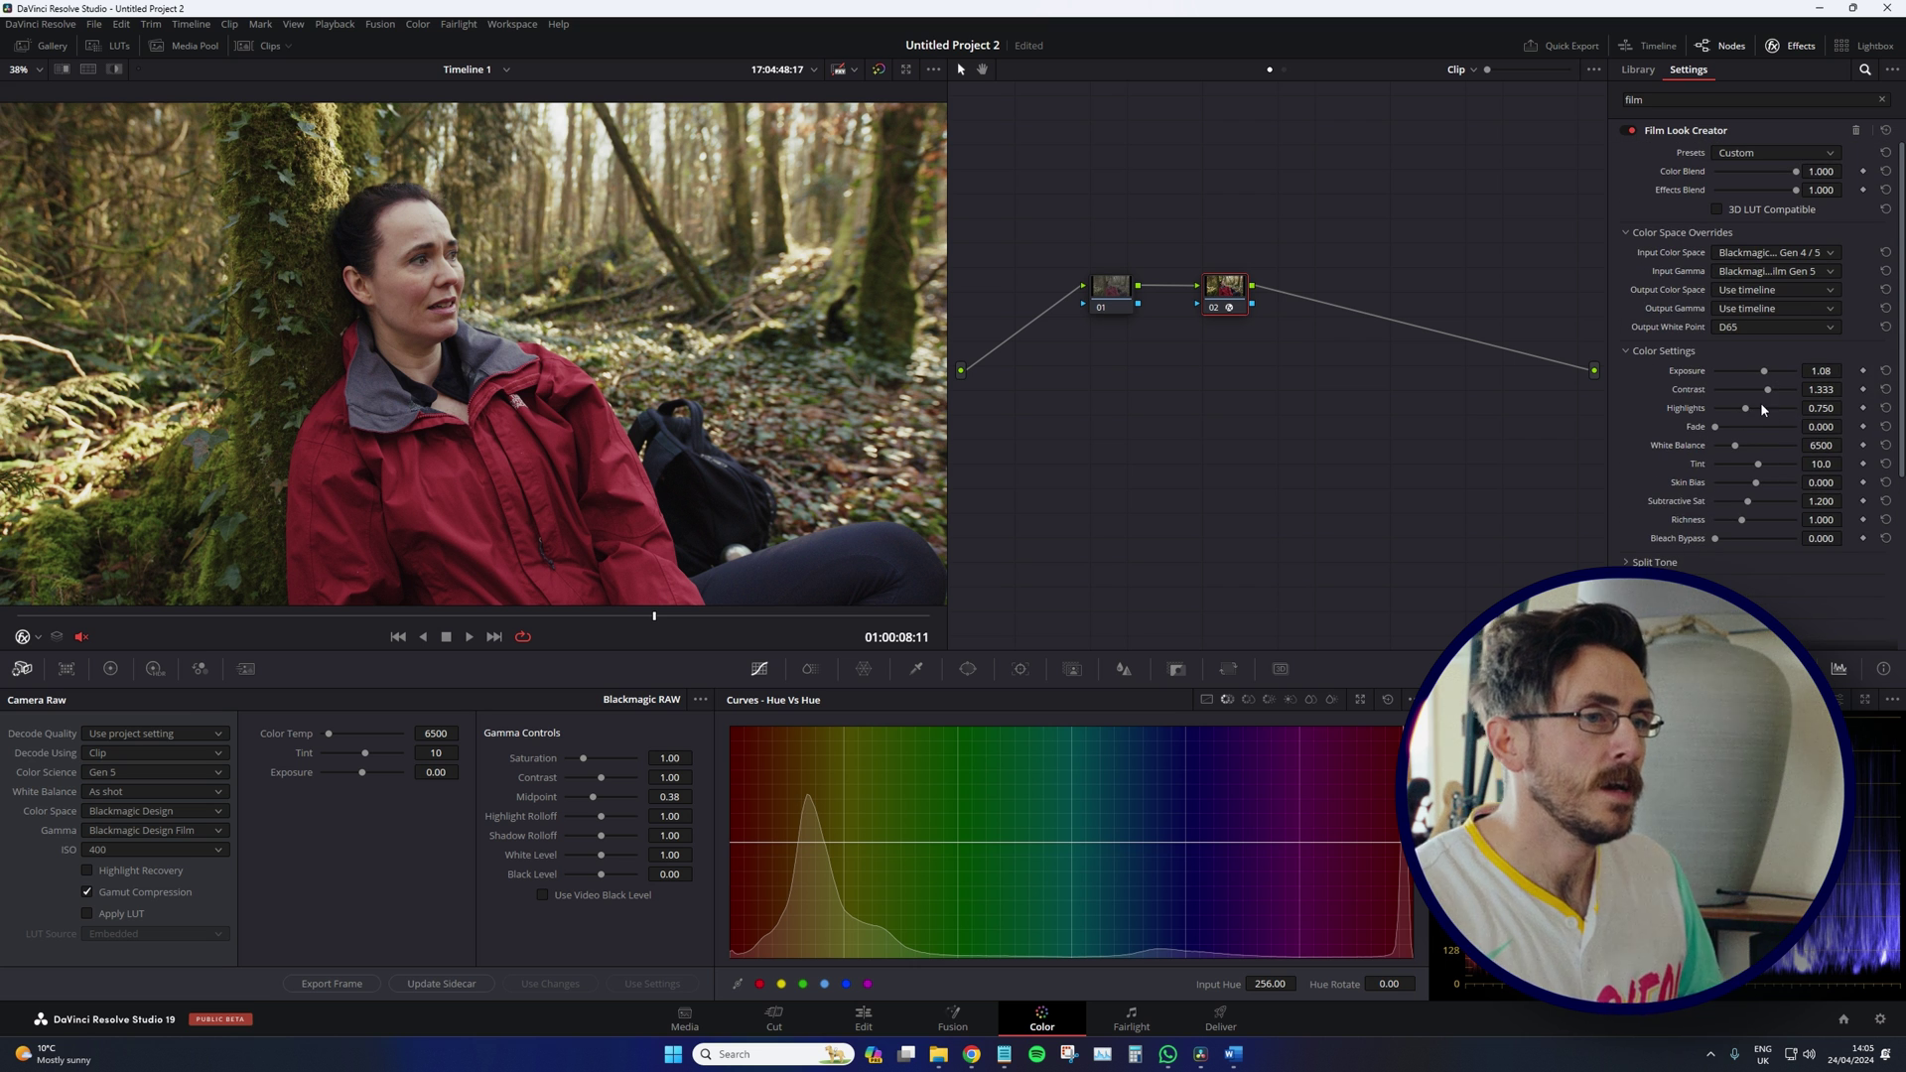
Step: Bring Film Look Creator Highlights down to 0.971
scroll(581, 234, "down", 2)
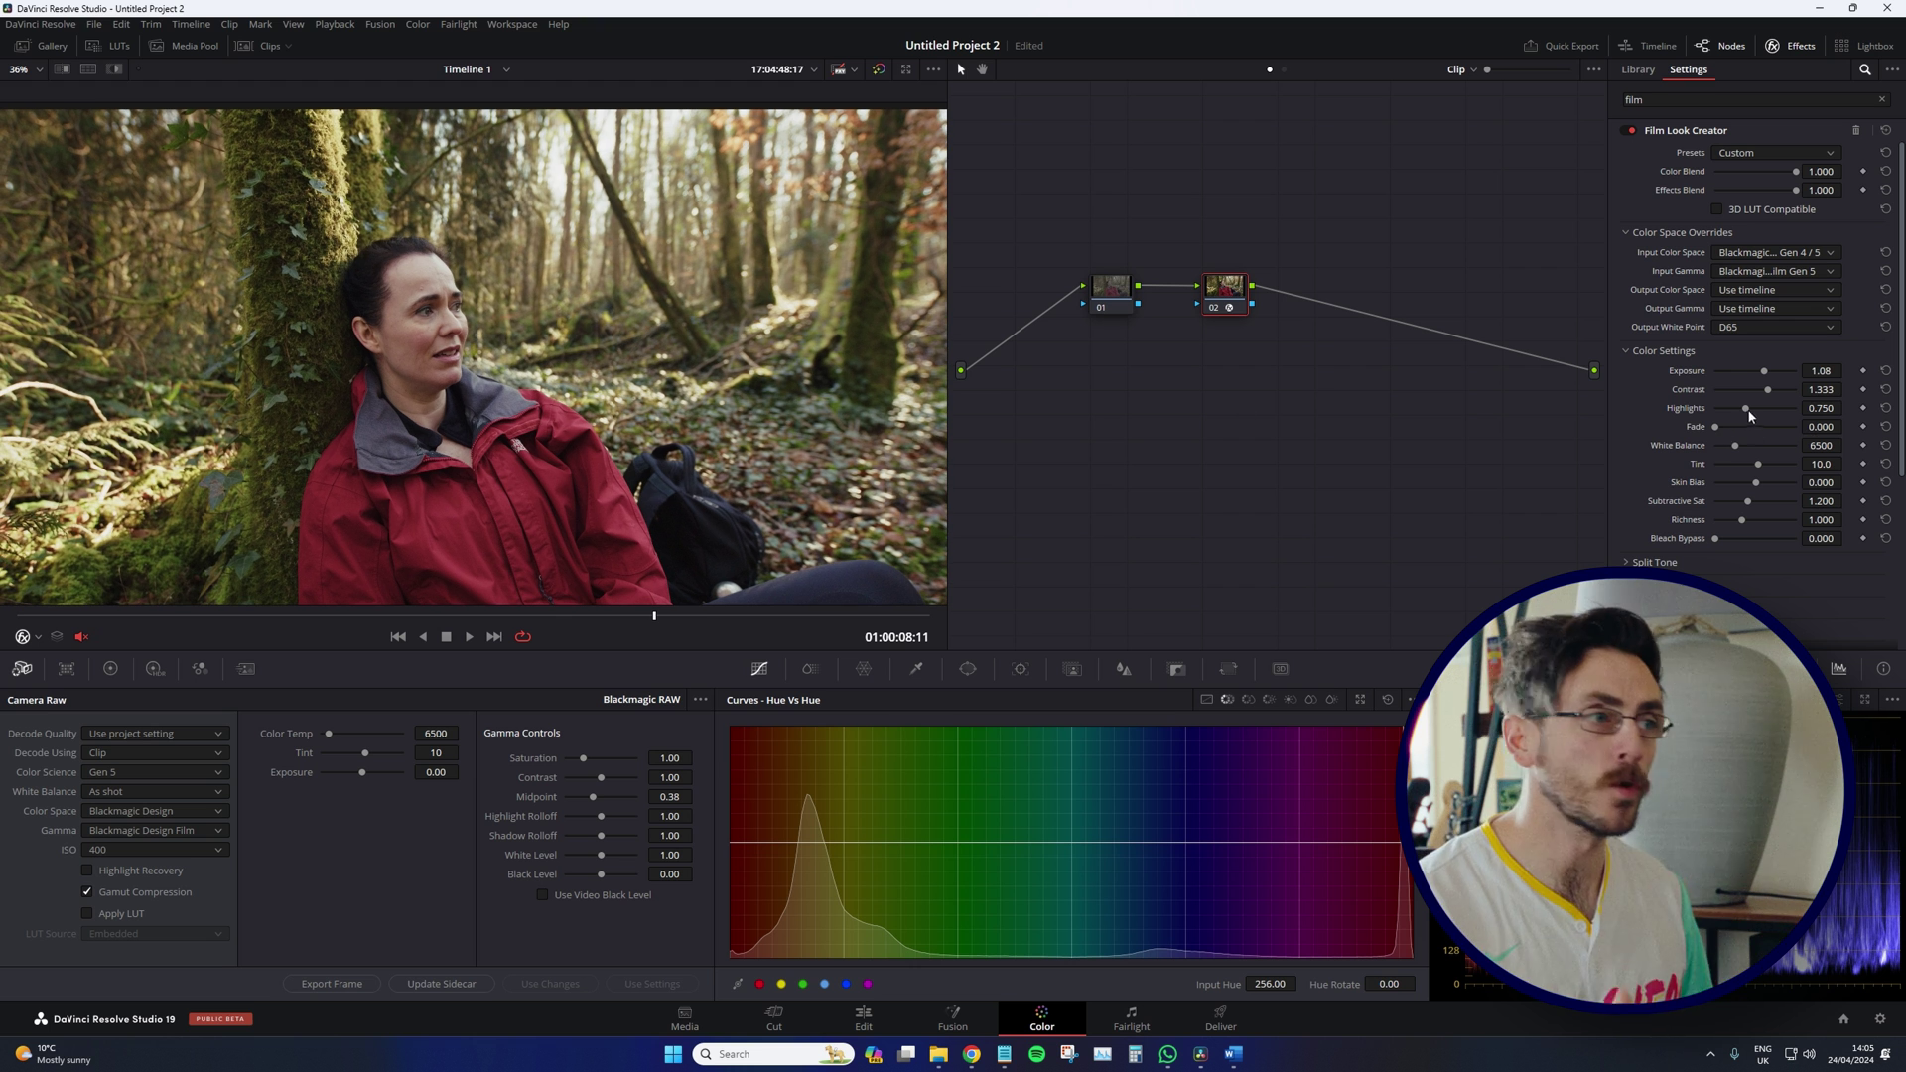
left_click_drag(1843, 403, 1746, 403)
scroll(639, 134, "up", 5)
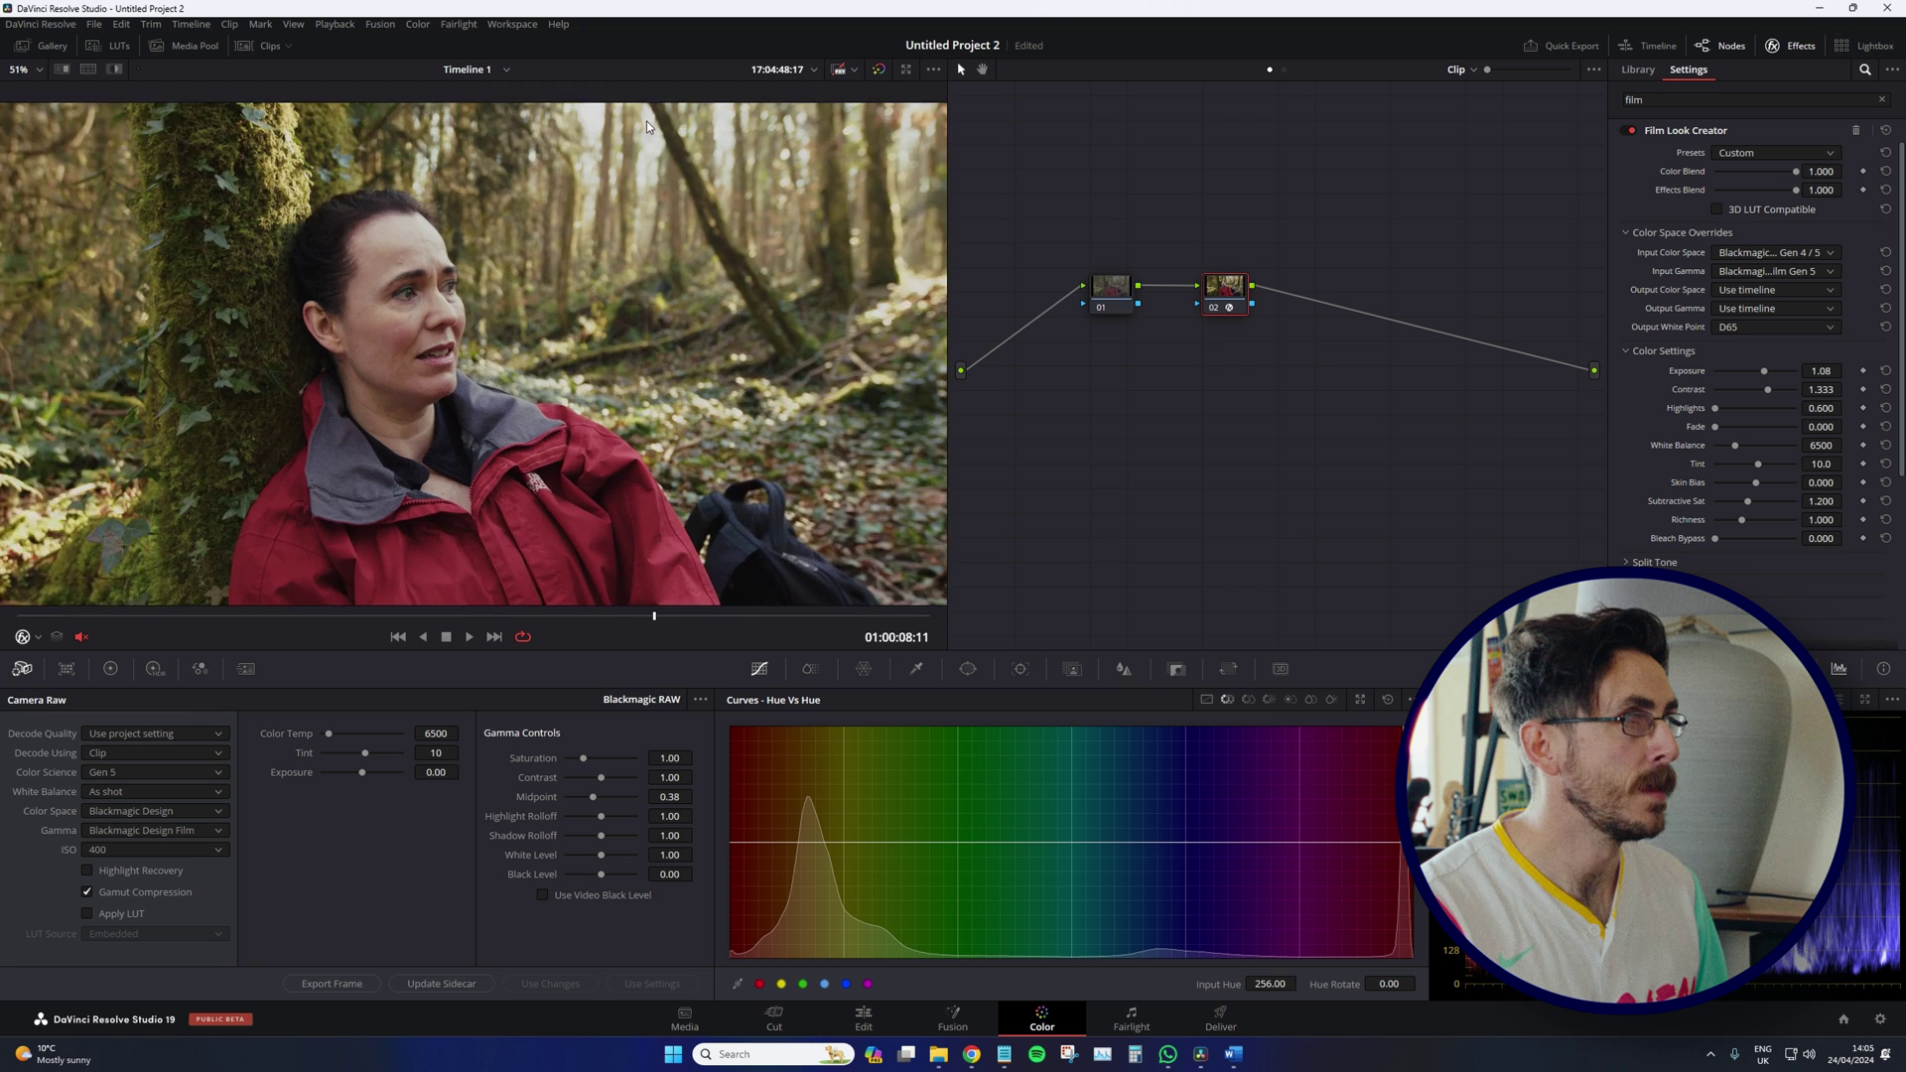
scroll(524, 356, "up", 2)
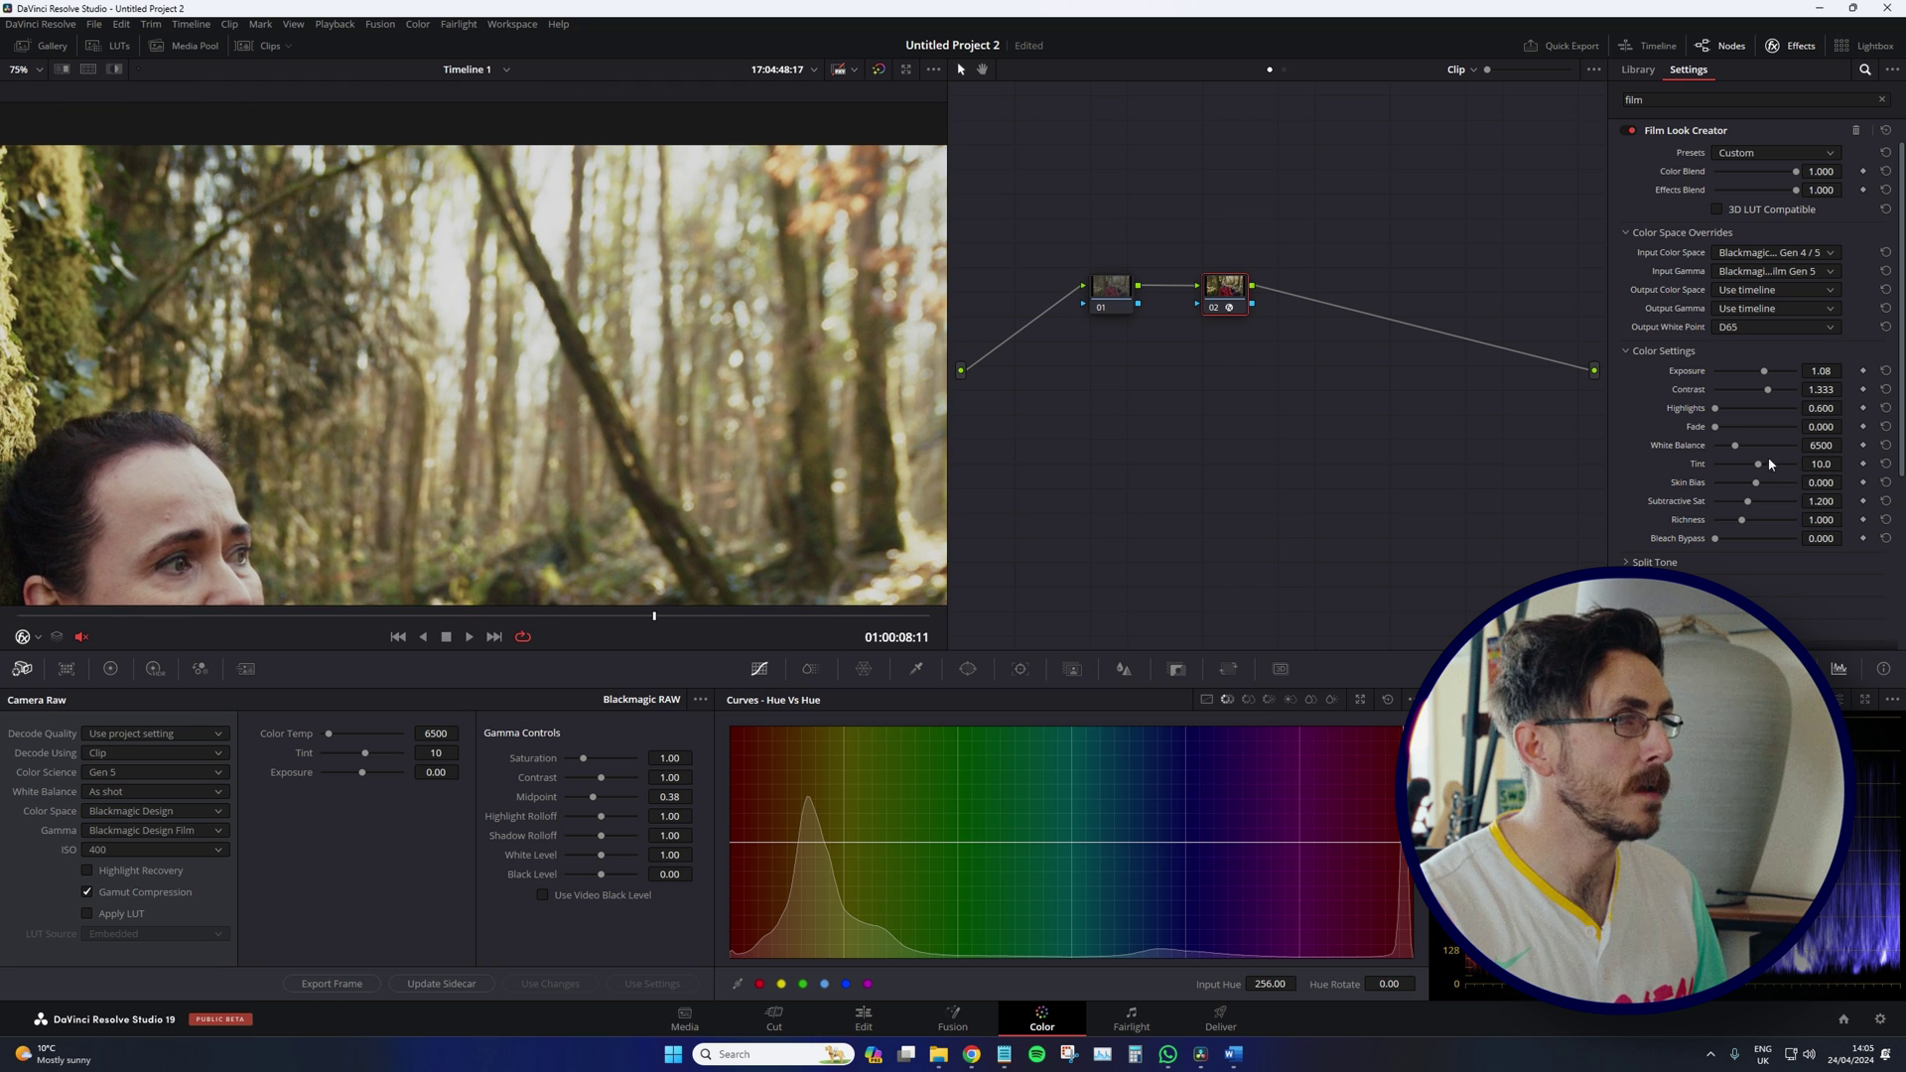
left_click(1885, 408)
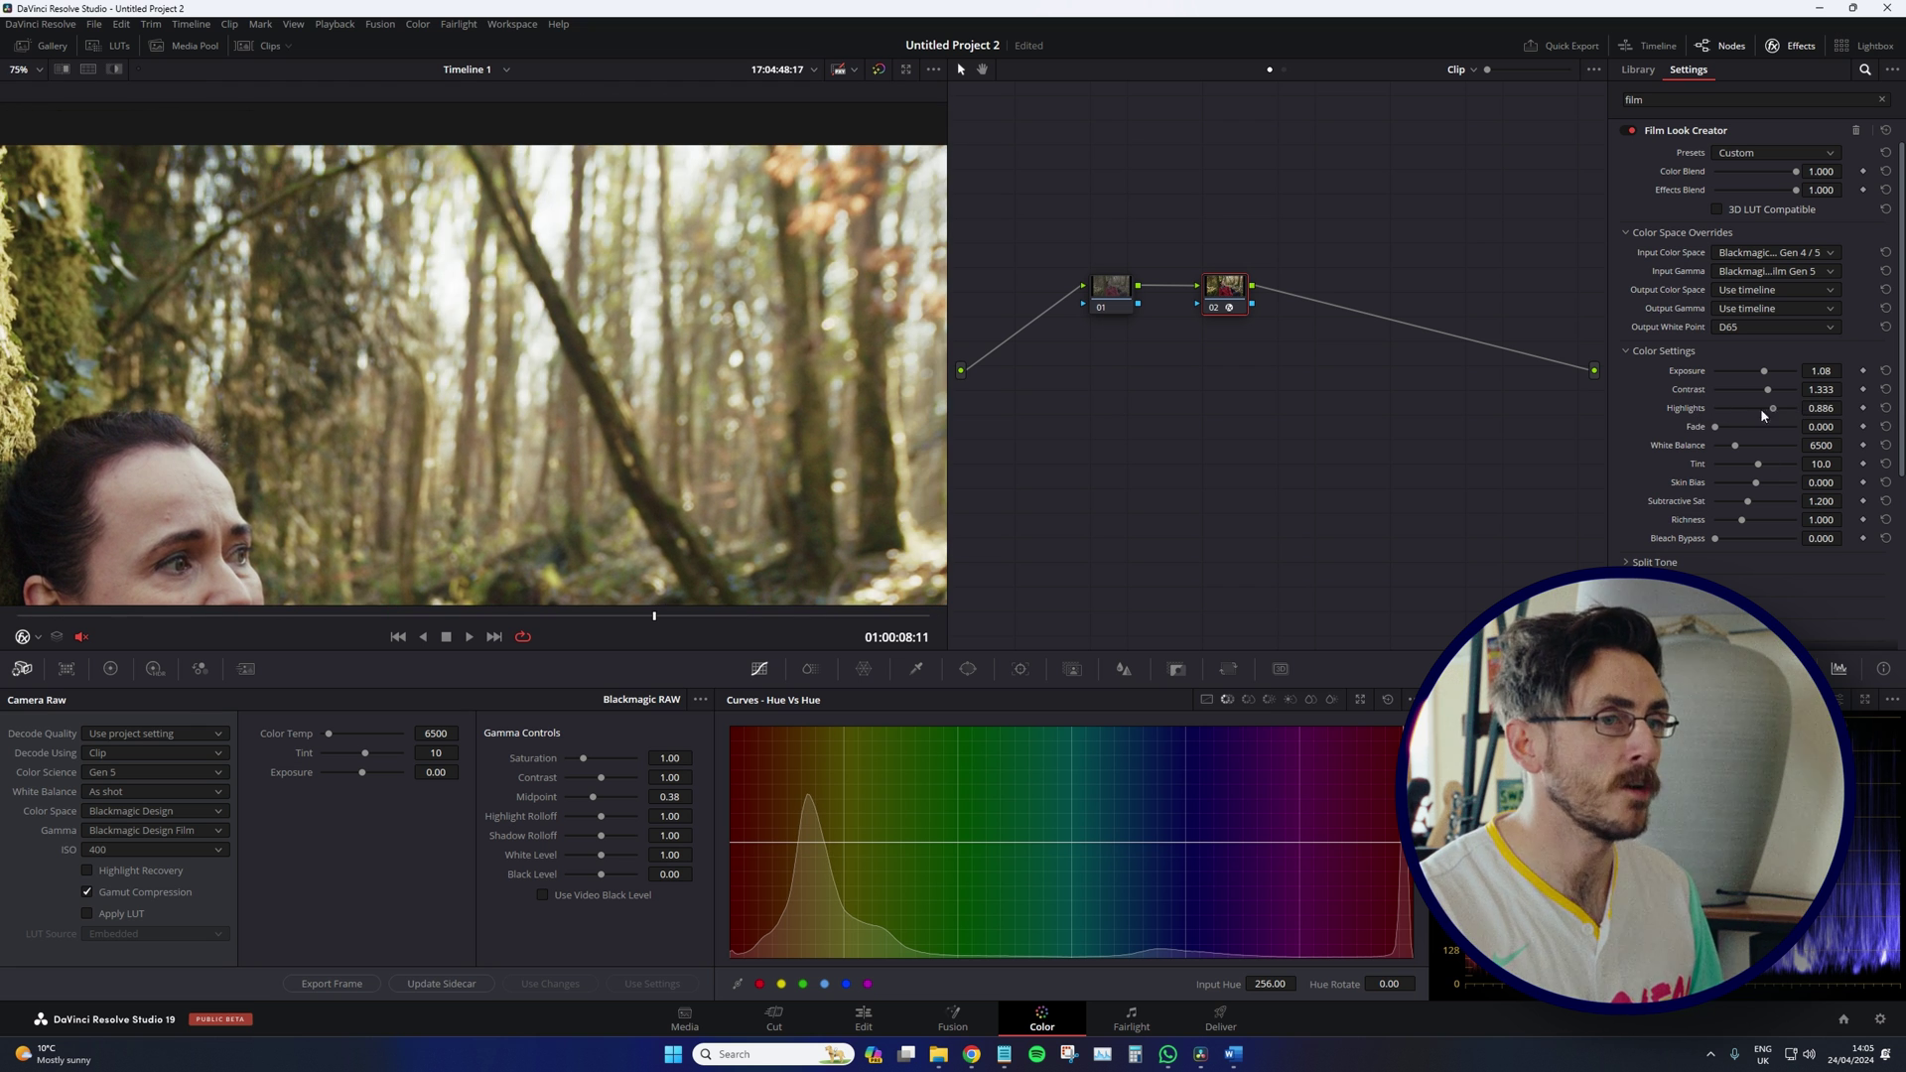
mouse_move(1747, 412)
left_mouse_down()
mouse_move(1731, 412)
mouse_move(1753, 417)
left_mouse_up()
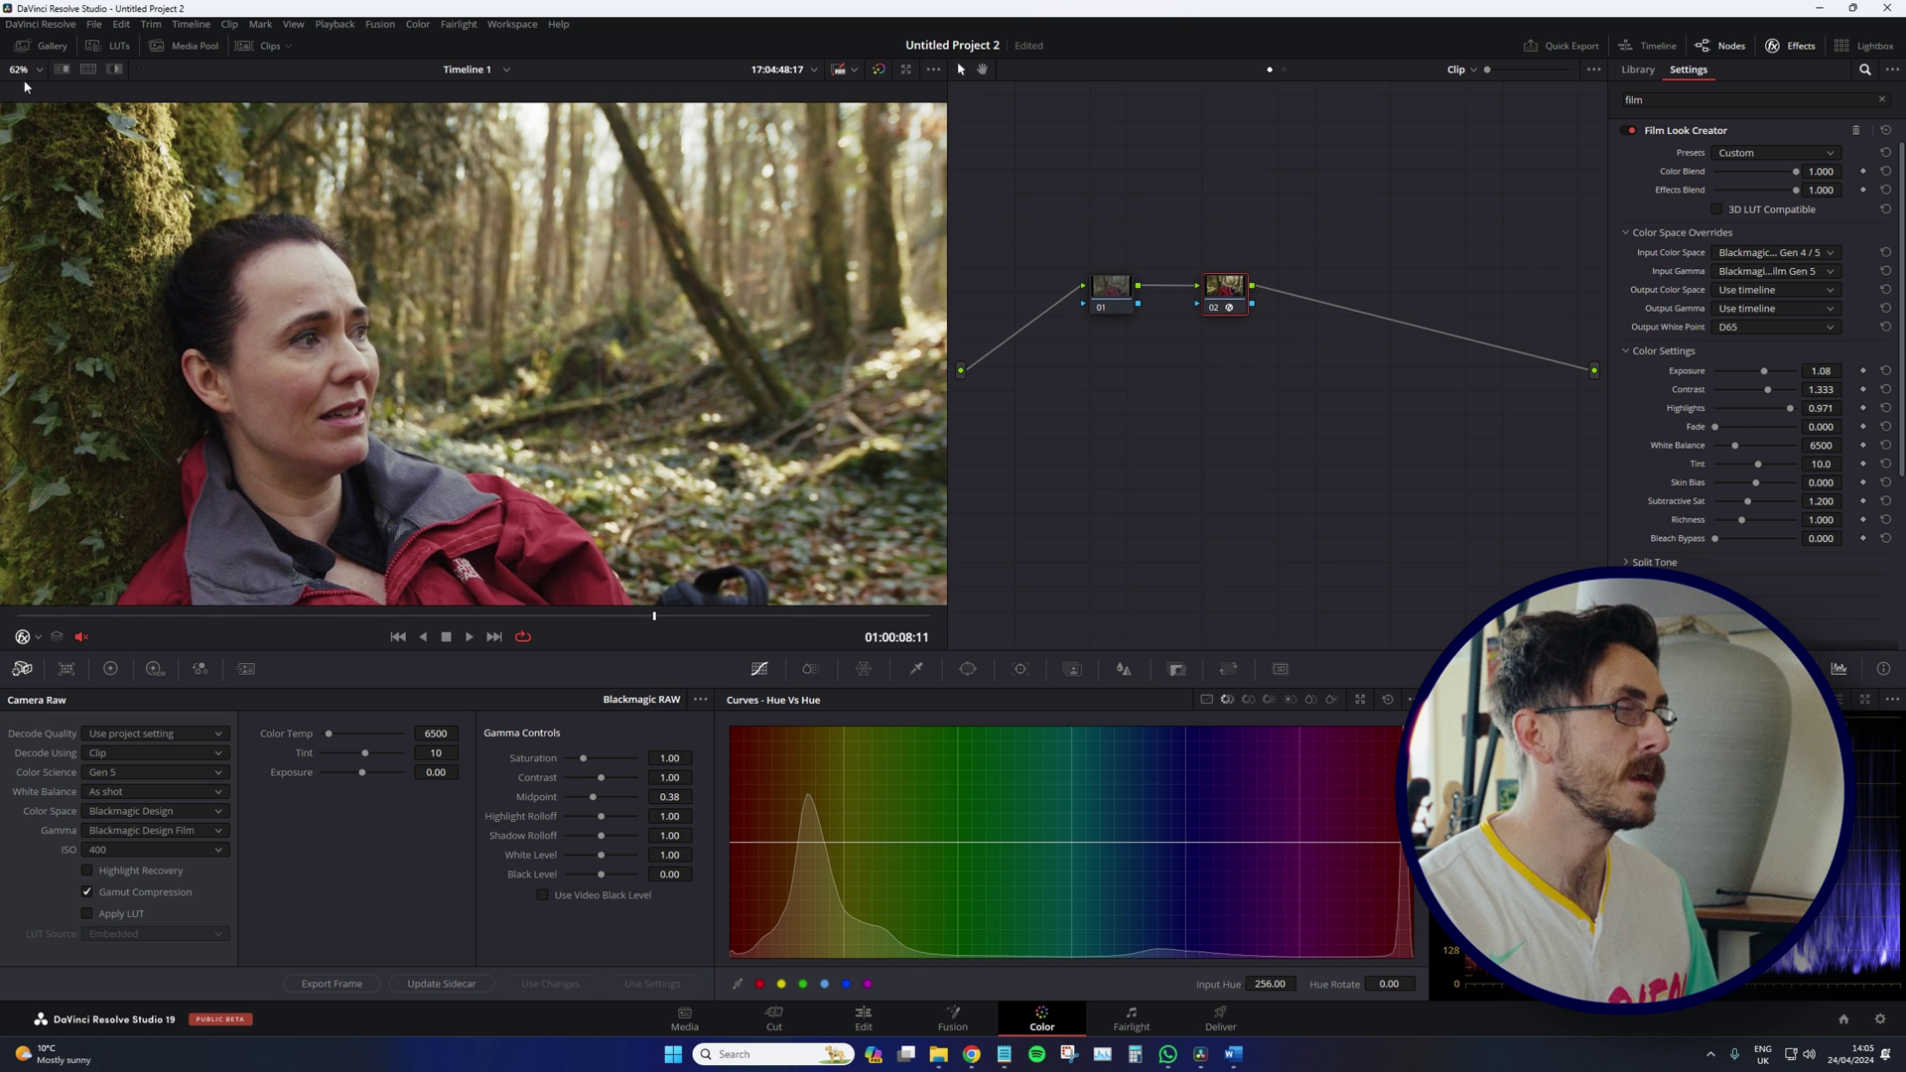
Step: Fit the whole frame in the viewer and raise Fade to lift the blacks
left_click(22, 70)
left_click(30, 102)
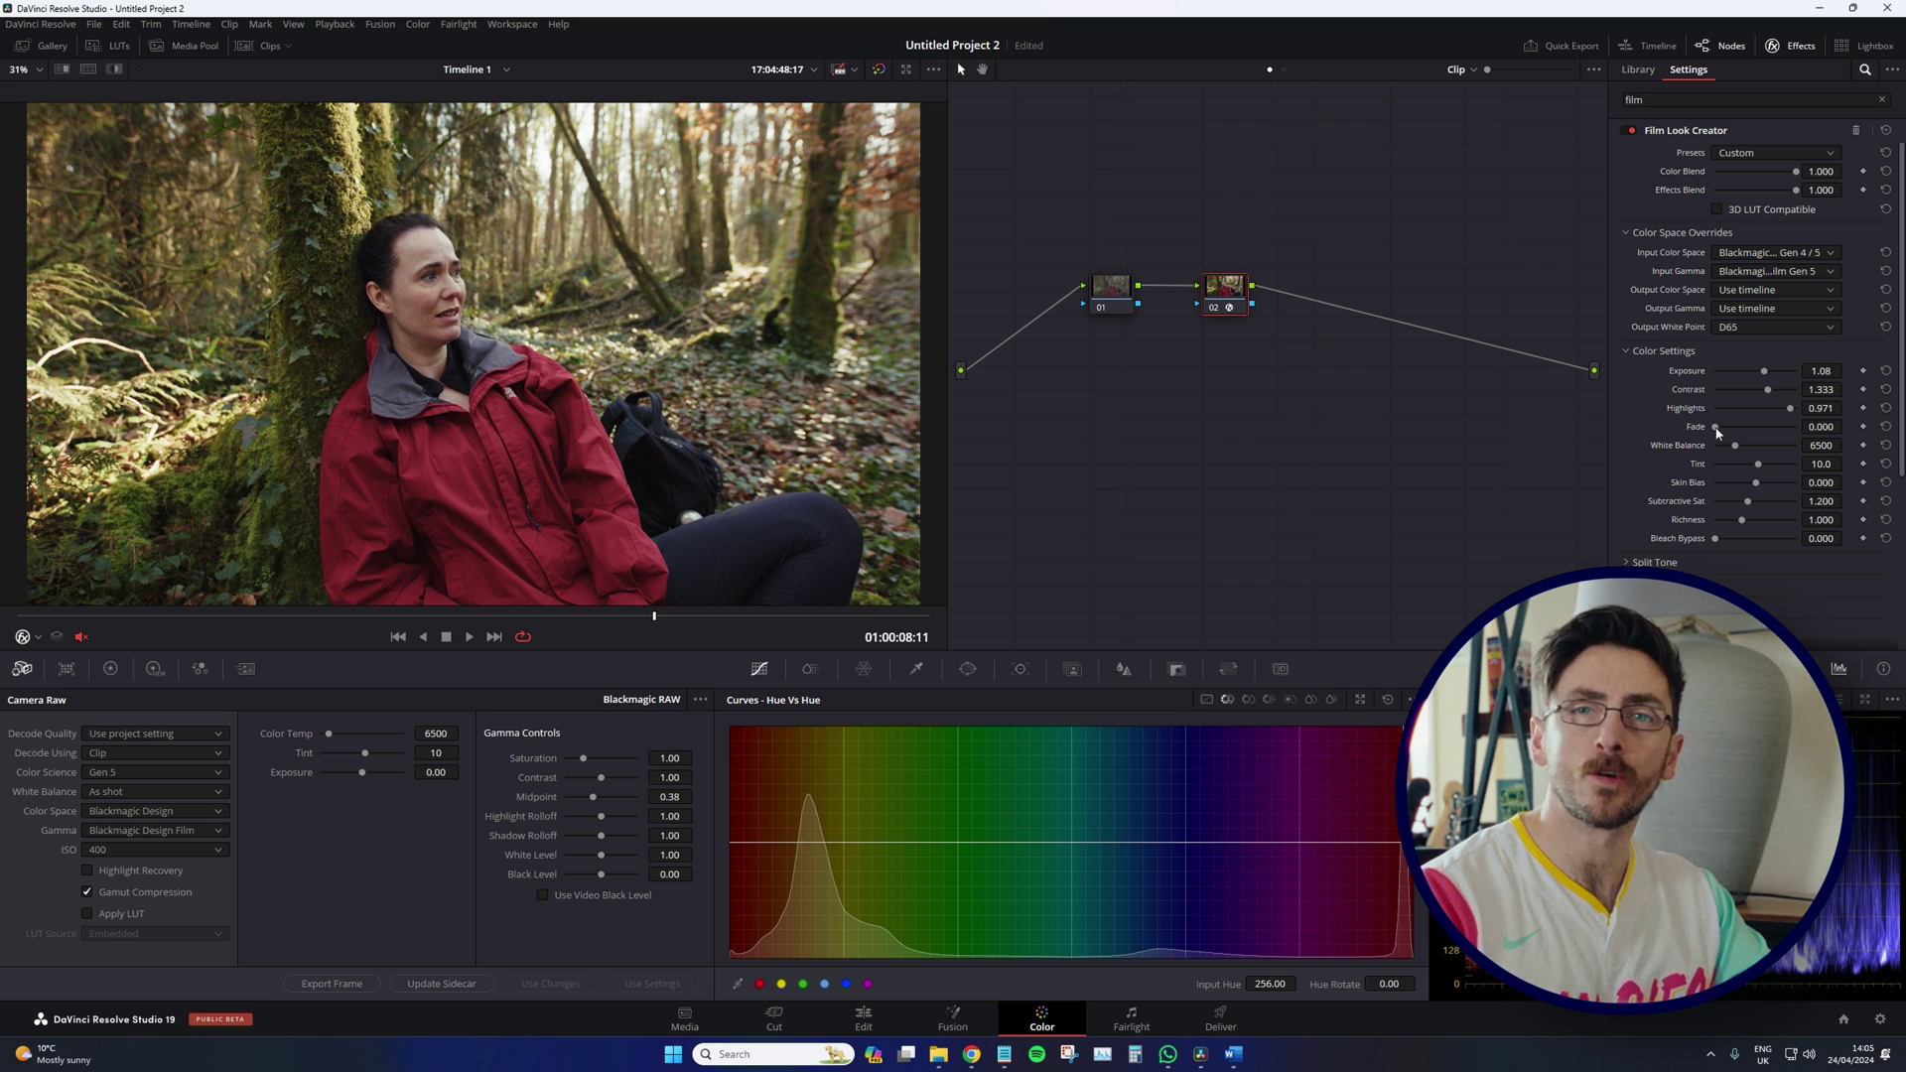
left_click_drag(1727, 427, 1758, 426)
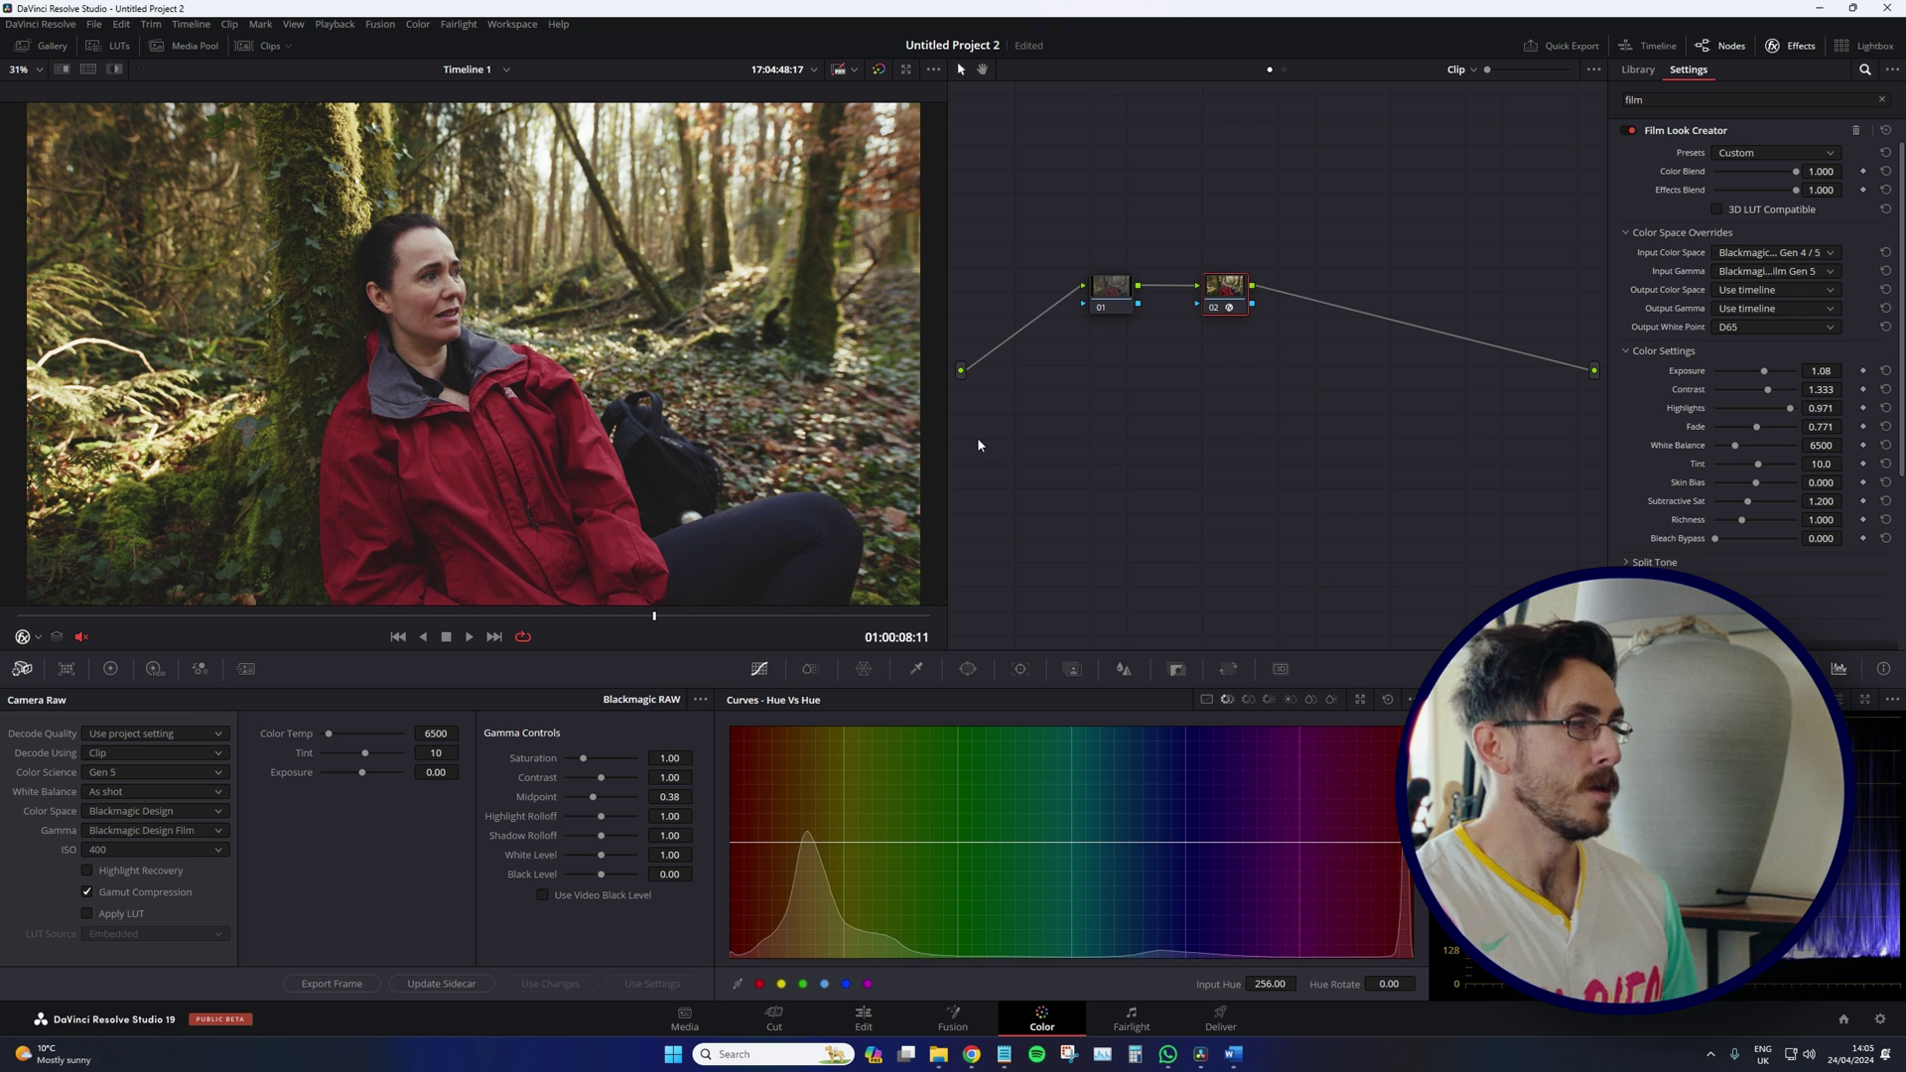
Step: Reset Fade to 0.000 and lower White Balance to 5960
left_click(1884, 426)
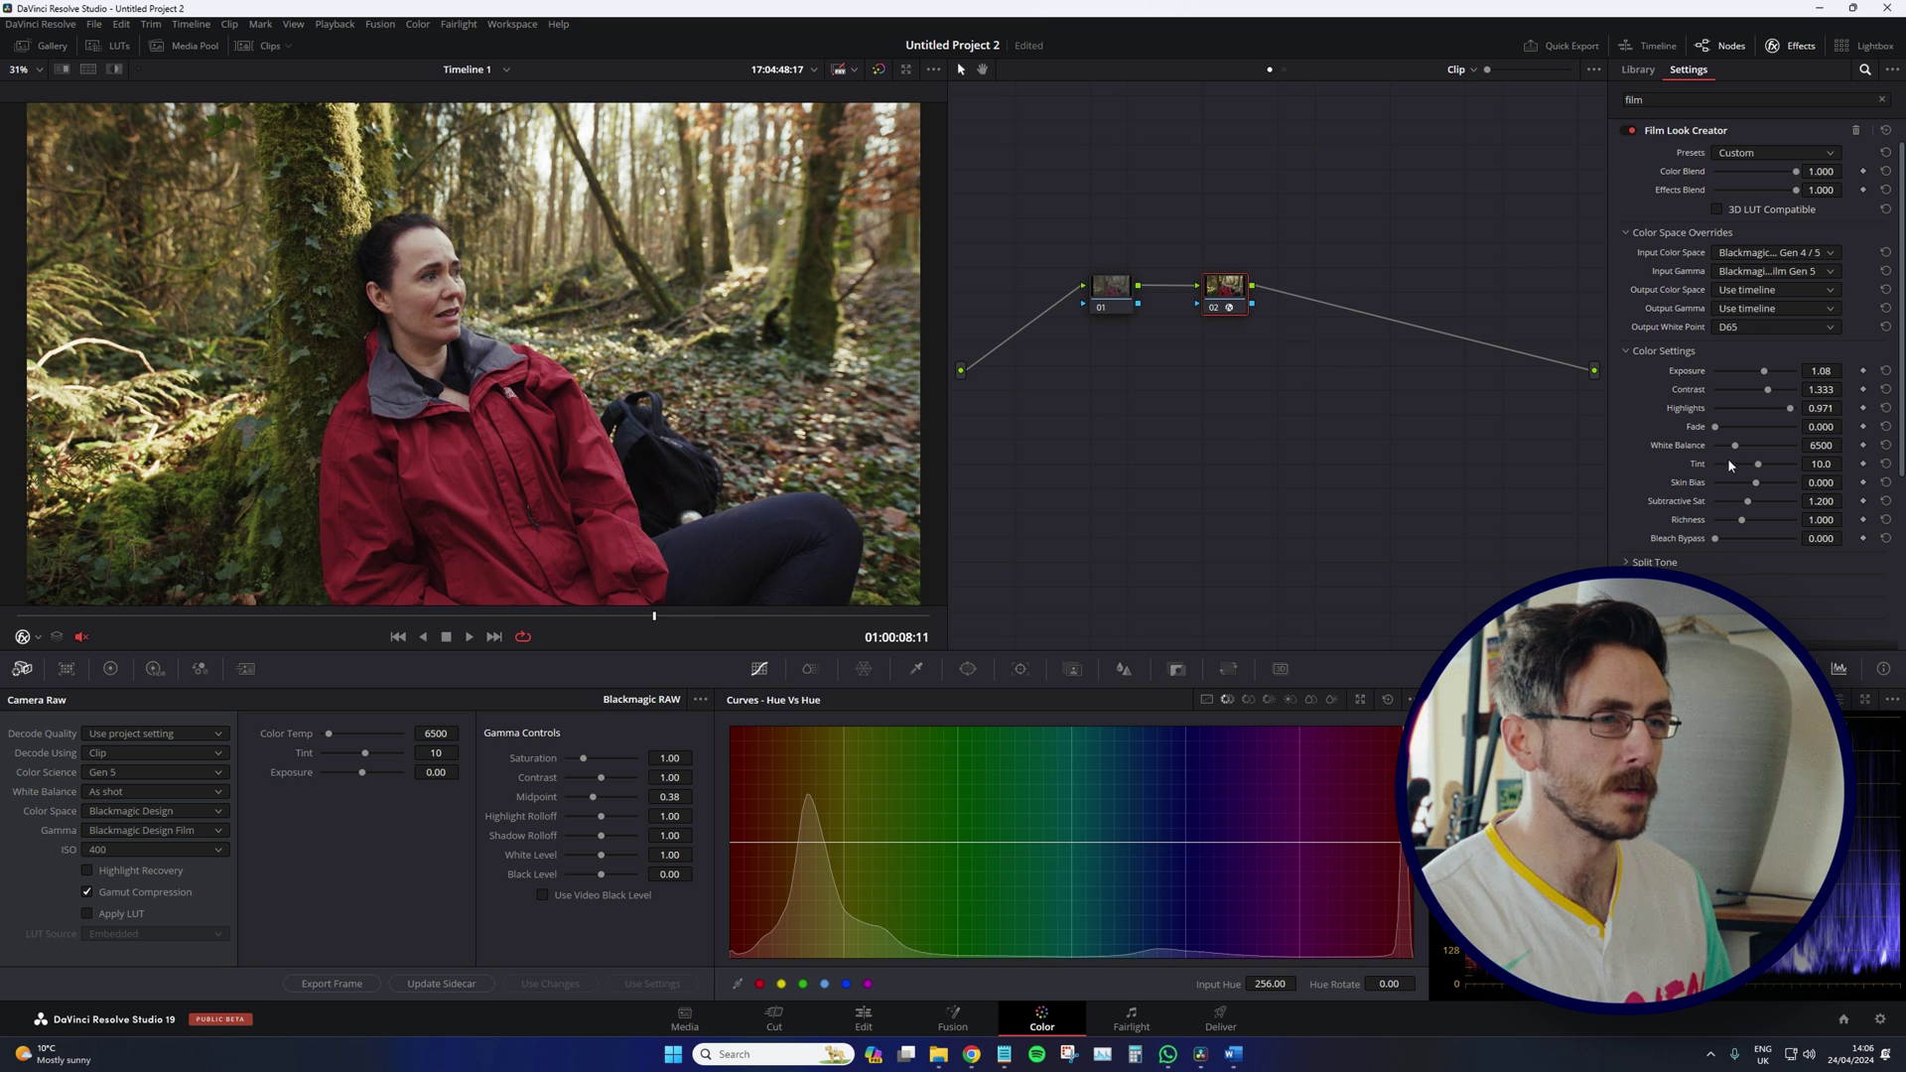
scroll(401, 242, "up", 1)
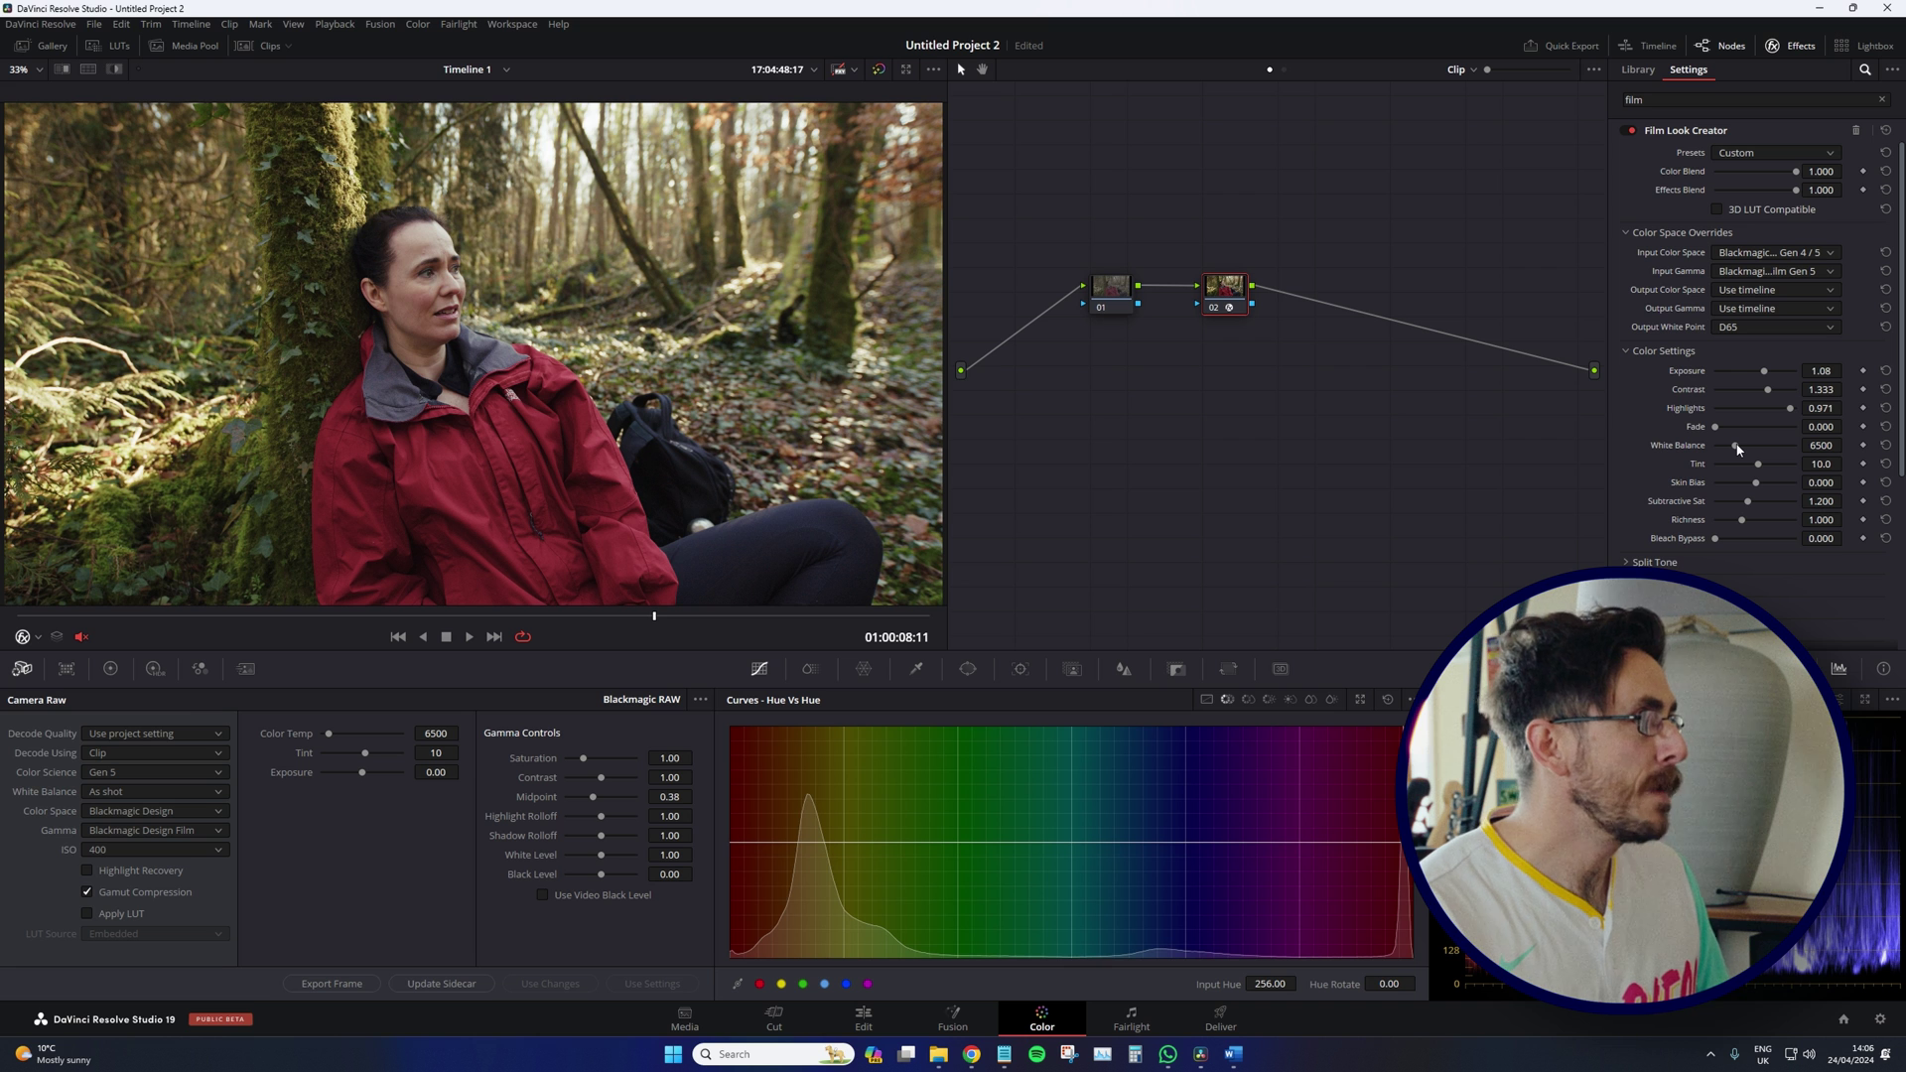
left_click_drag(1735, 444, 1734, 446)
scroll(708, 338, "up", 2)
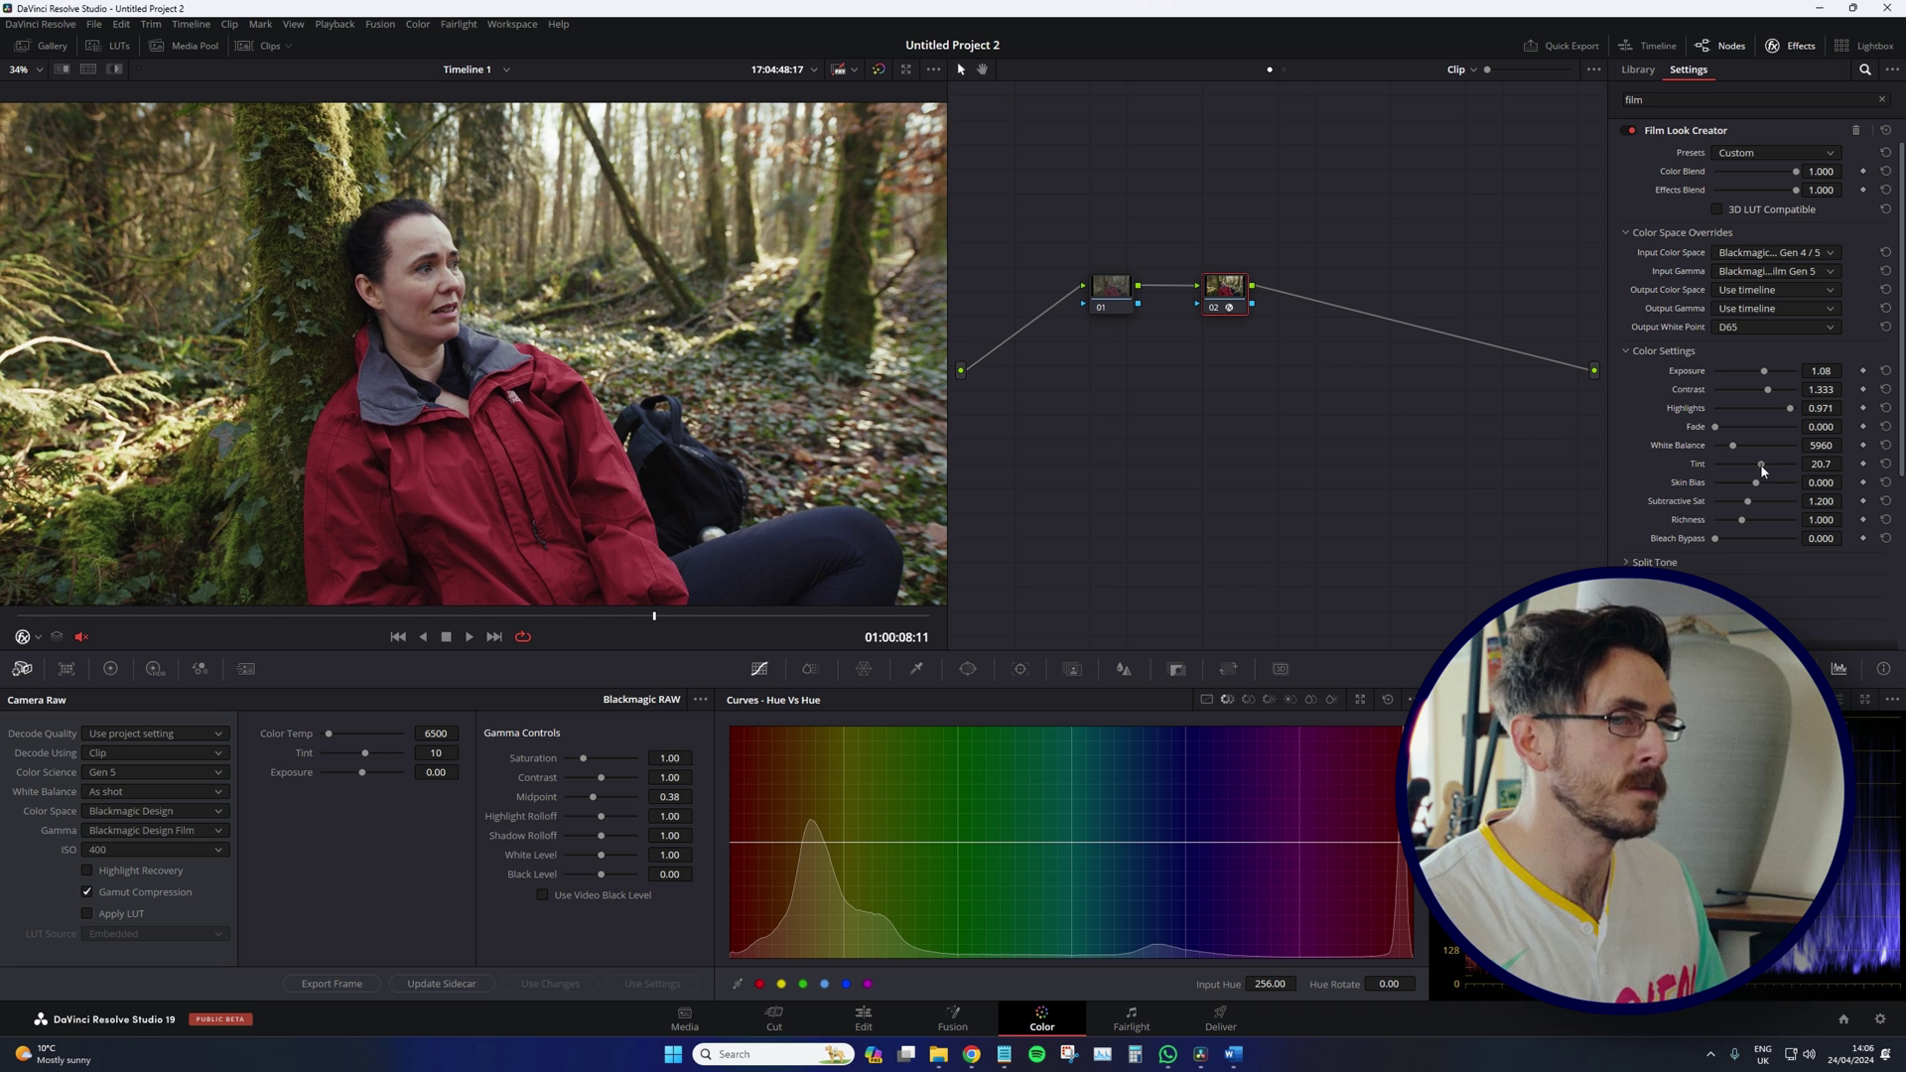
Step: Push Tint up to 29.0, then settle it back at 17.9
left_click_drag(1760, 462, 1765, 469)
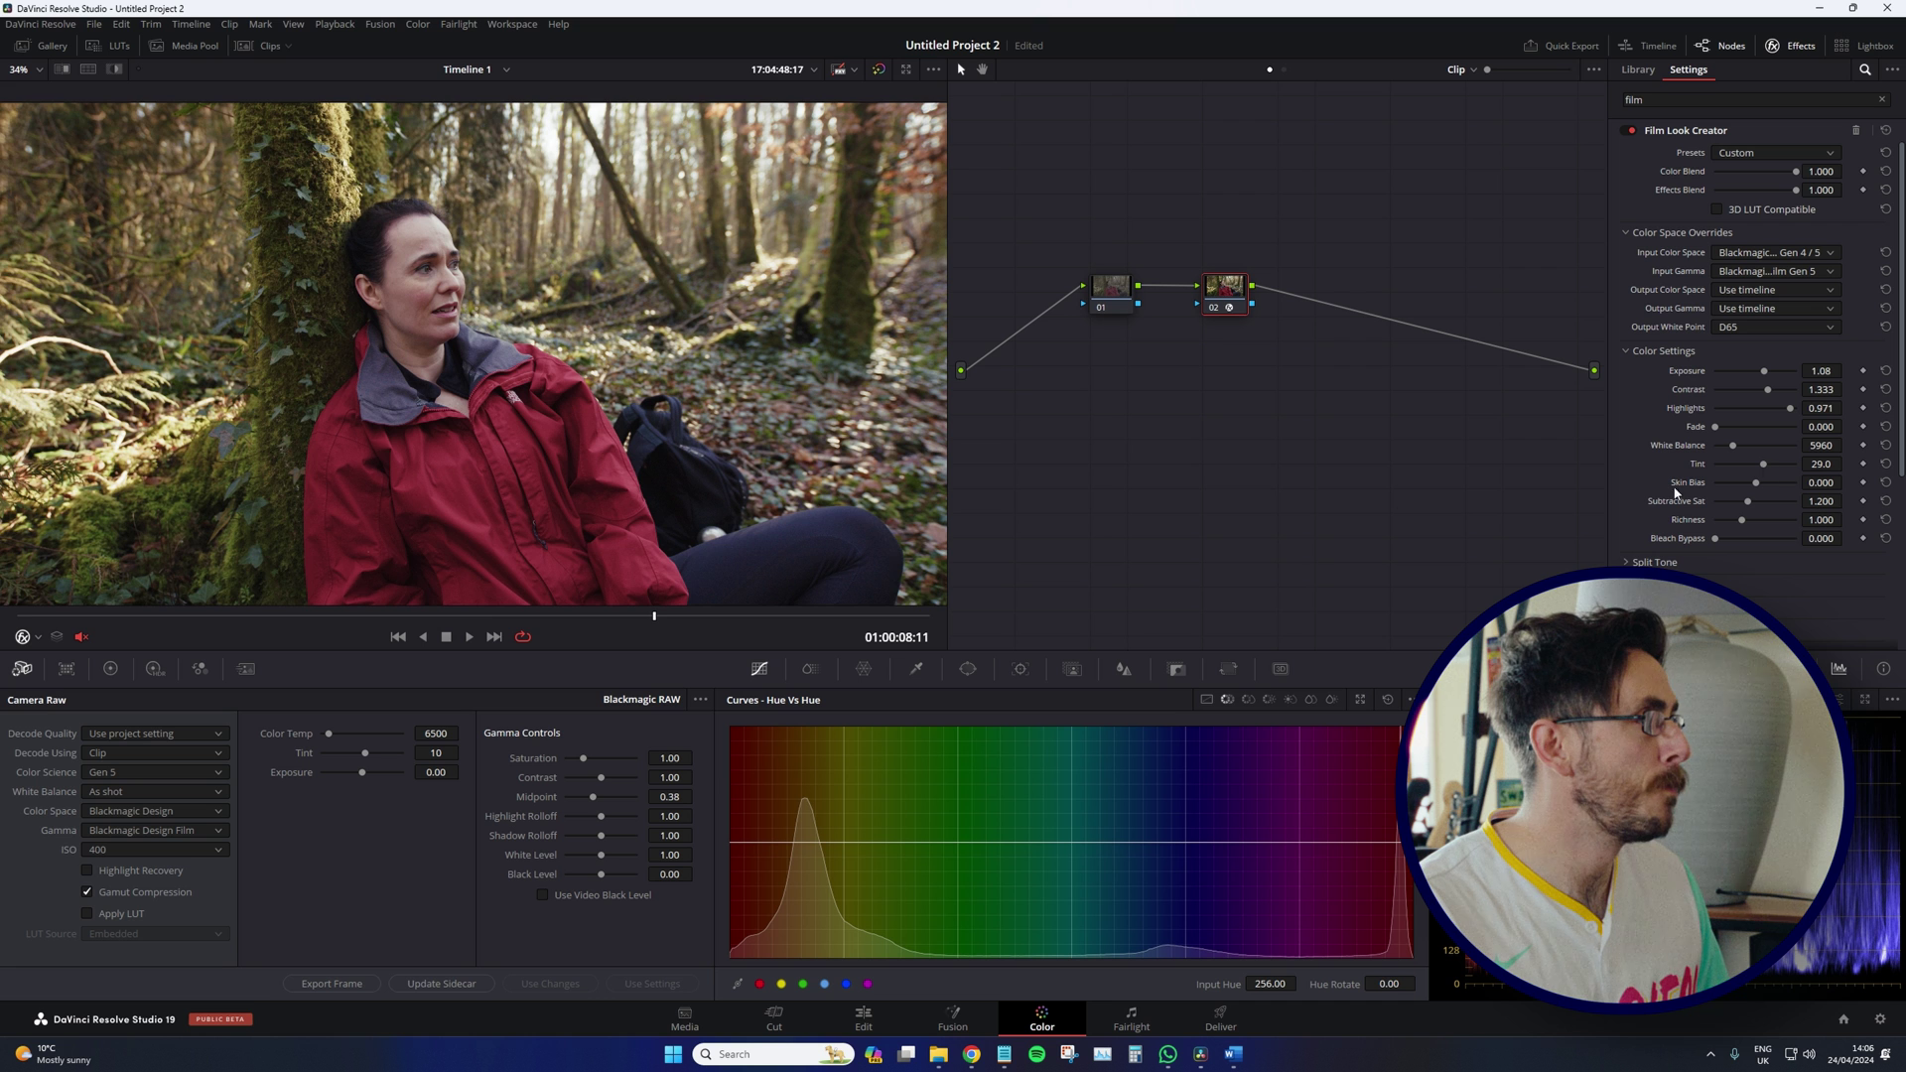
scroll(787, 355, "up", 5)
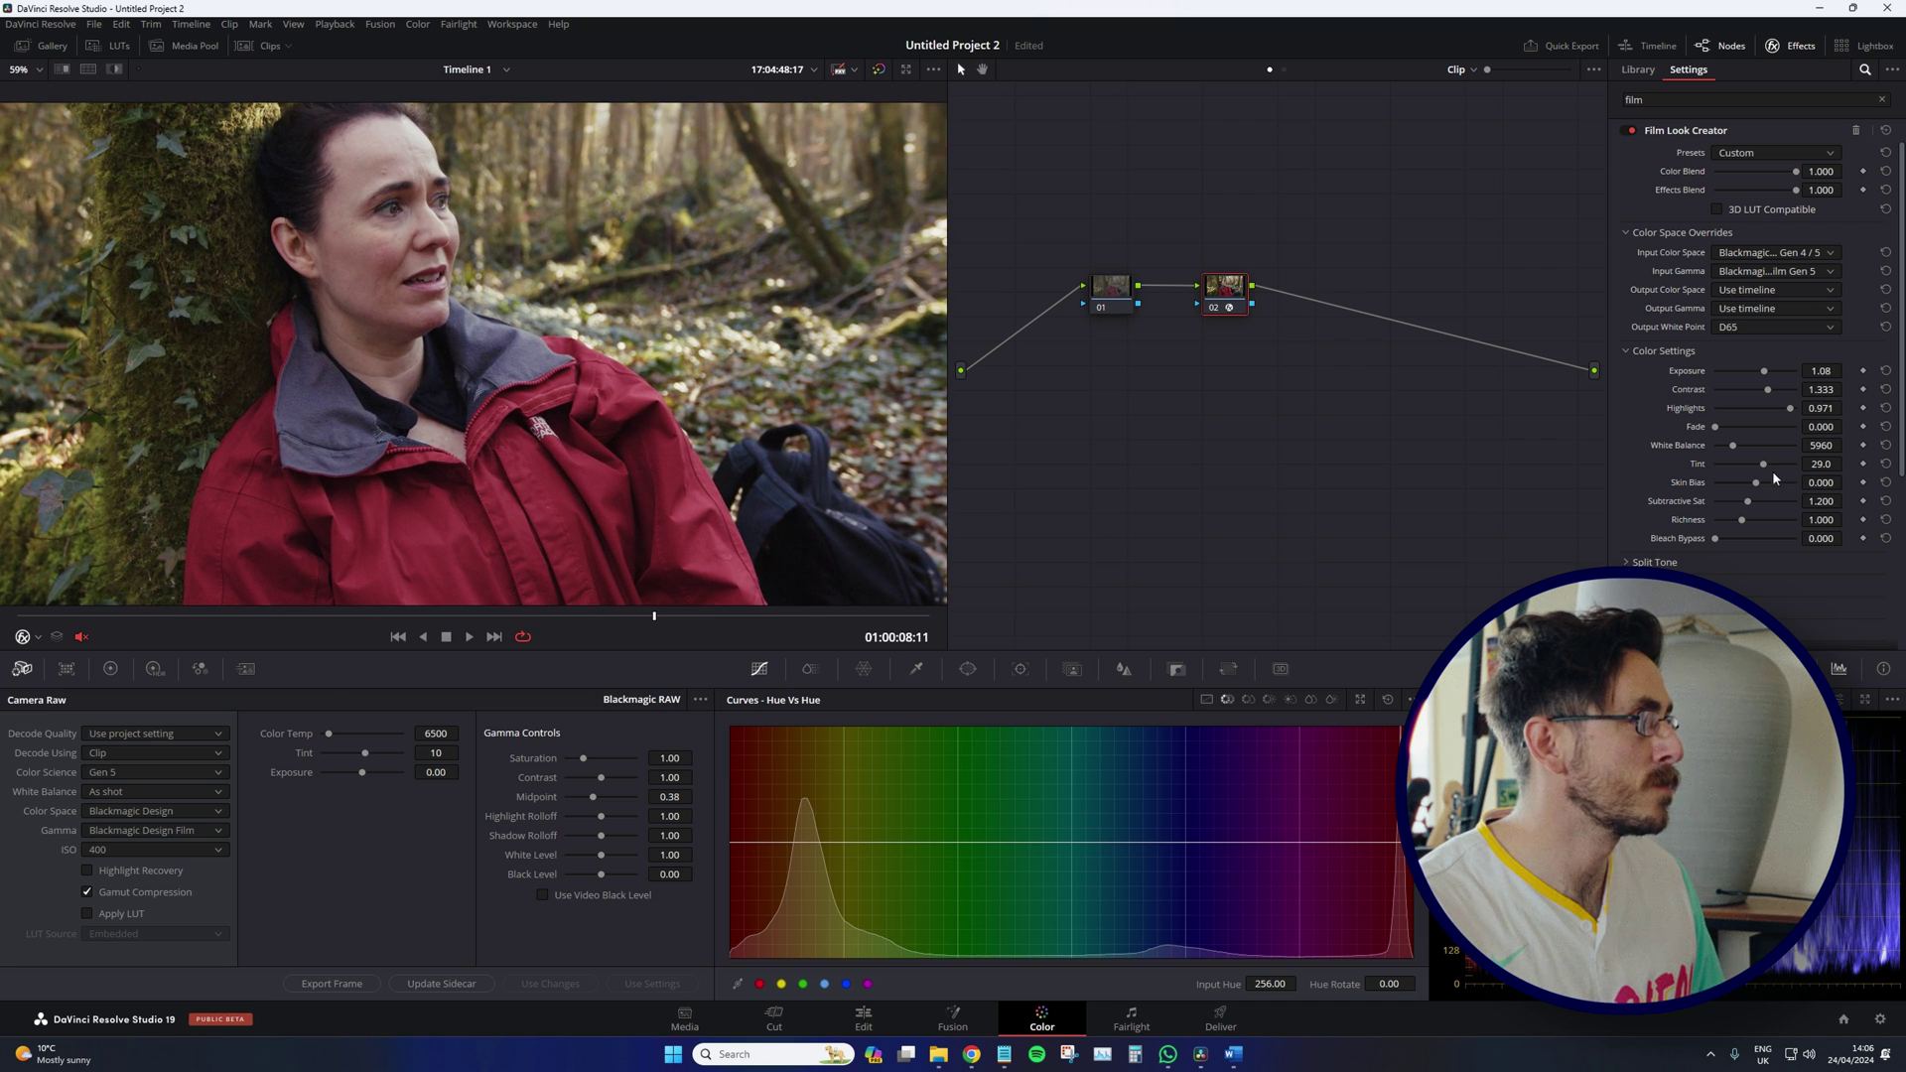
left_click_drag(1768, 470, 1762, 470)
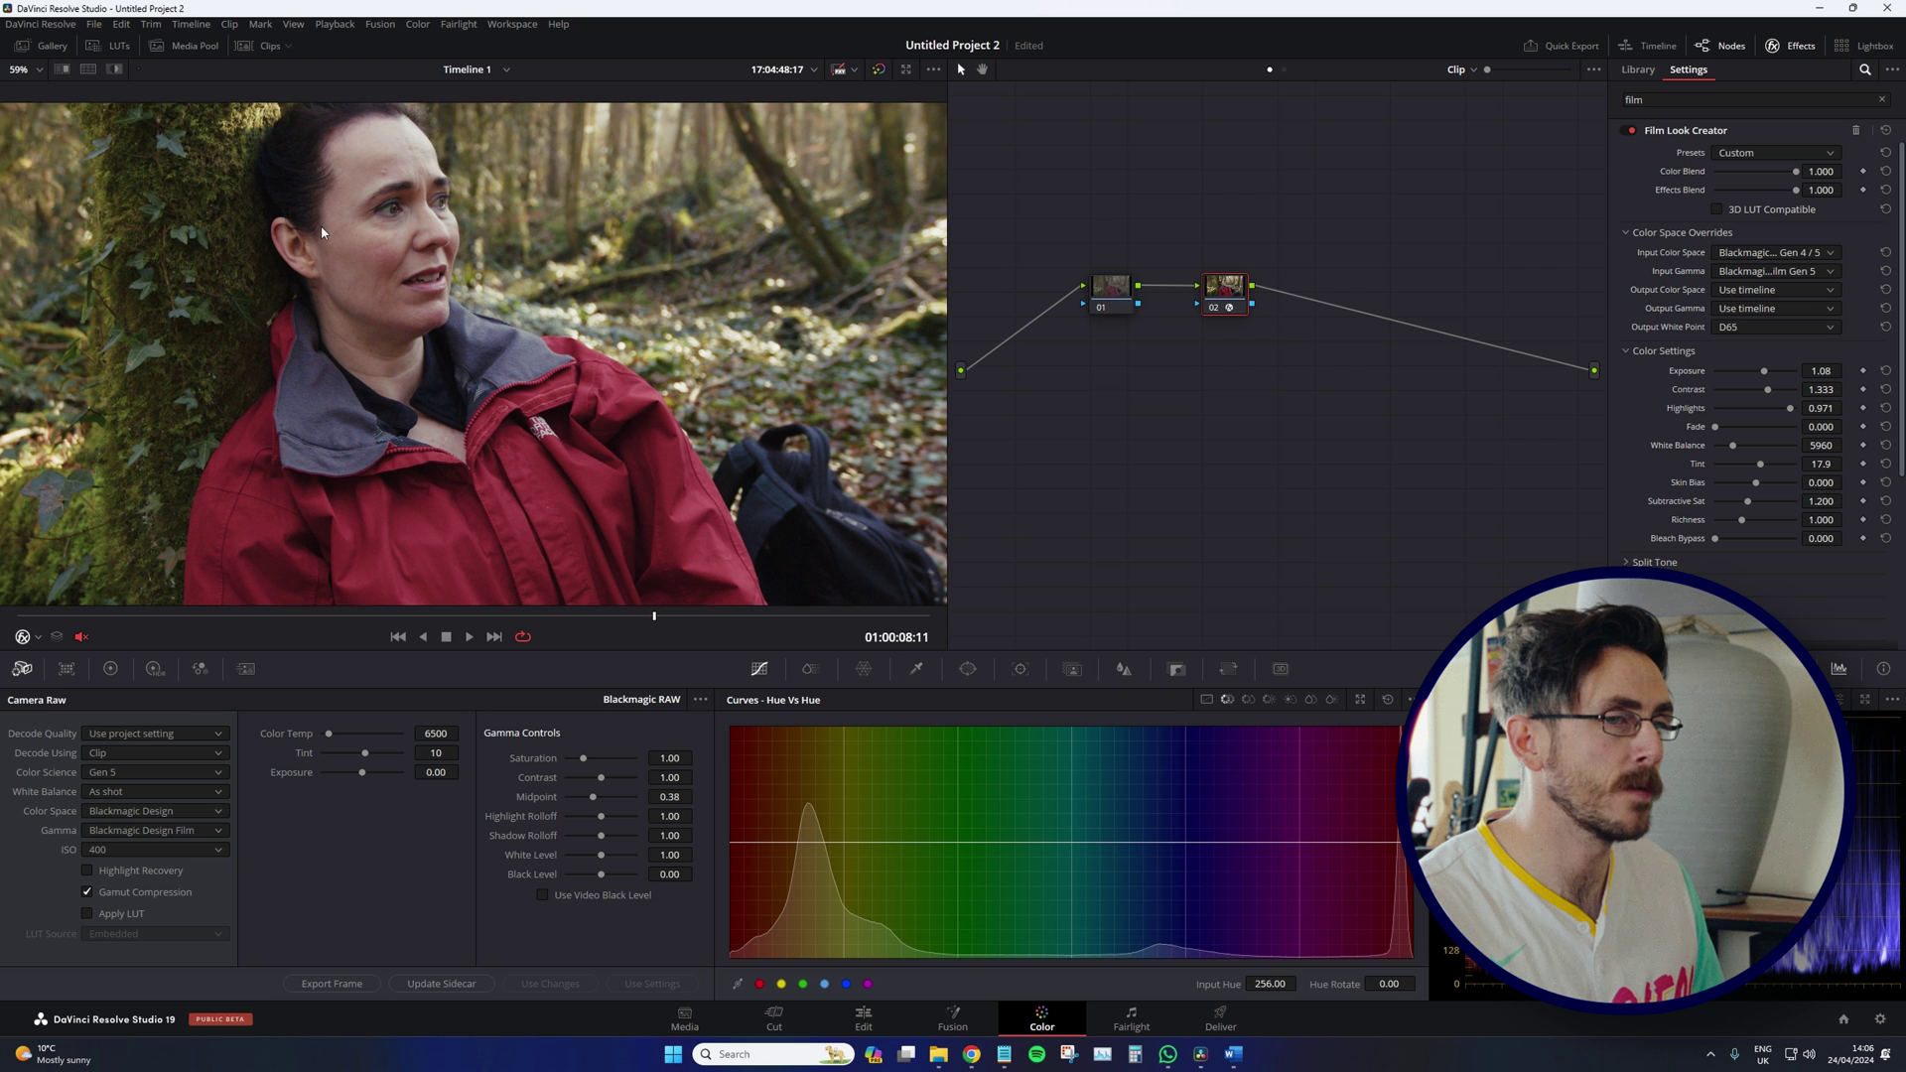
scroll(739, 496, "up", 2)
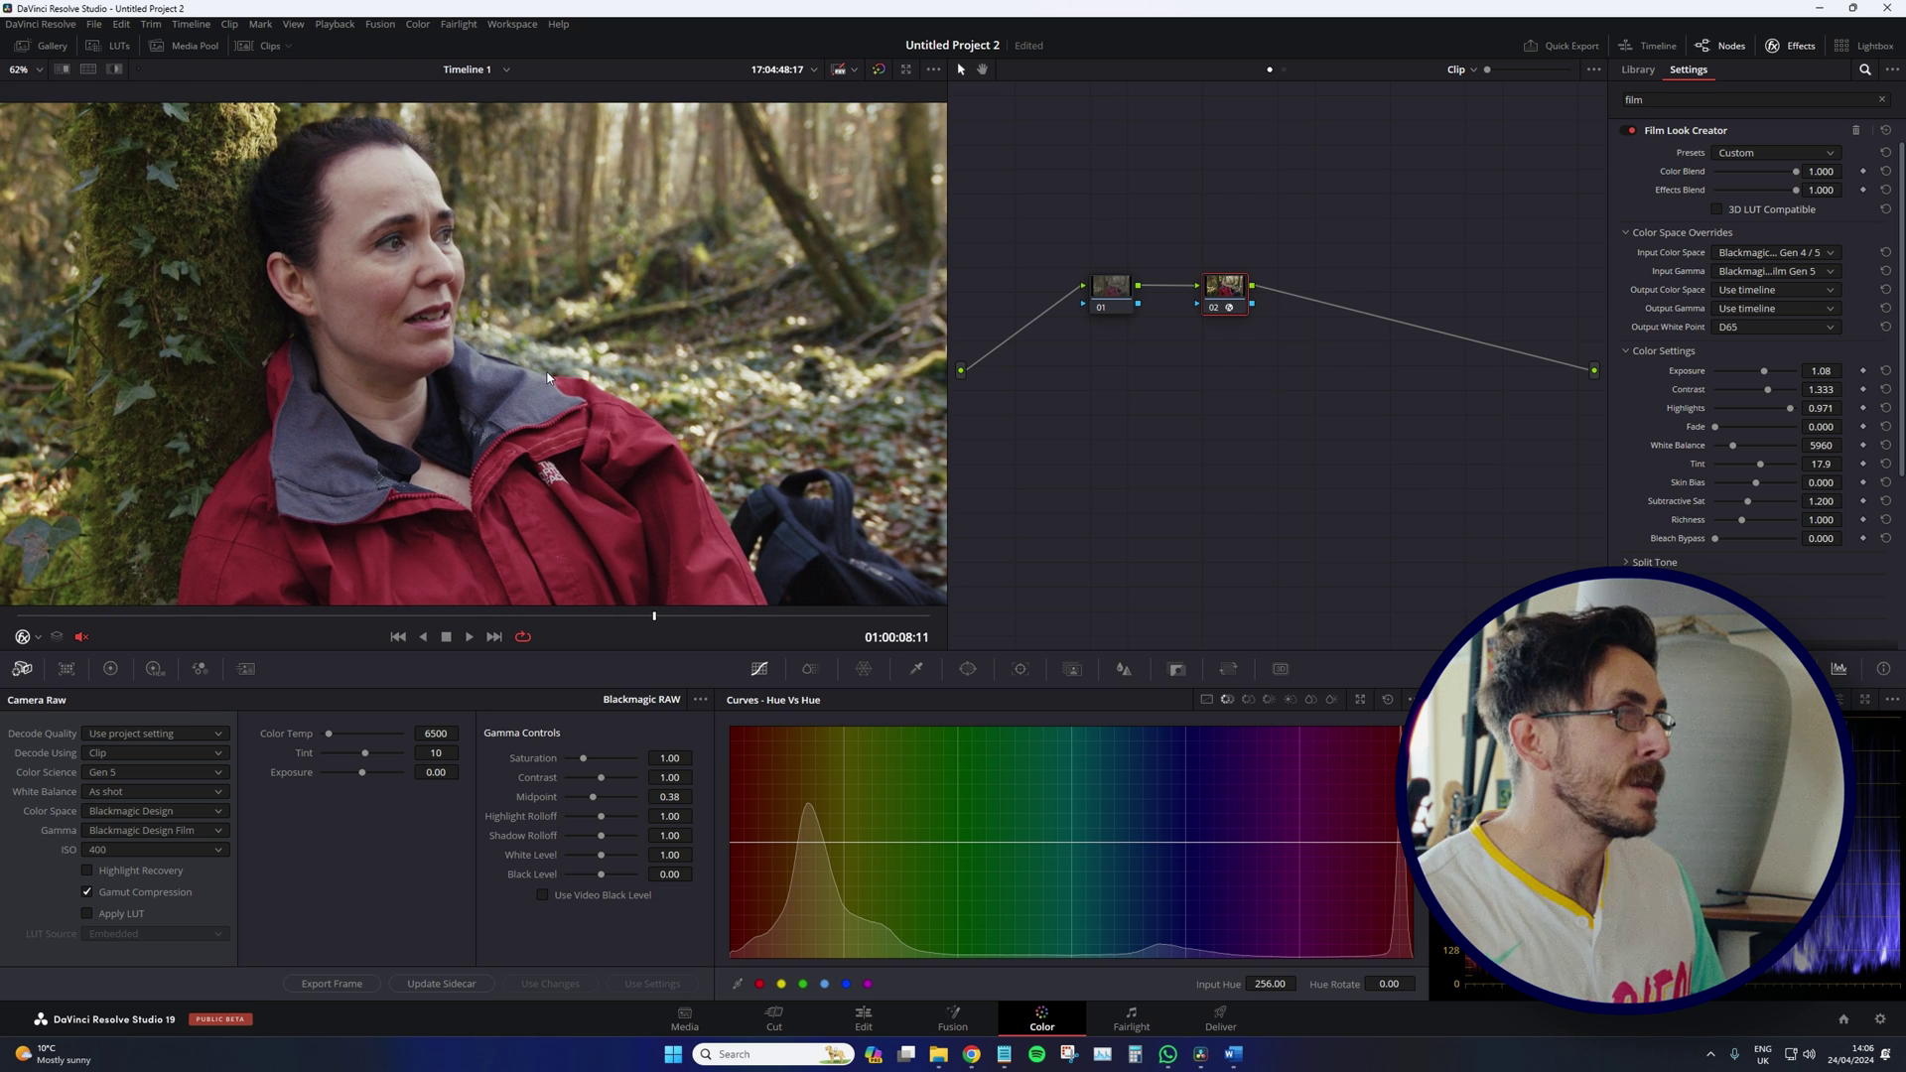
scroll(829, 384, "up", 2)
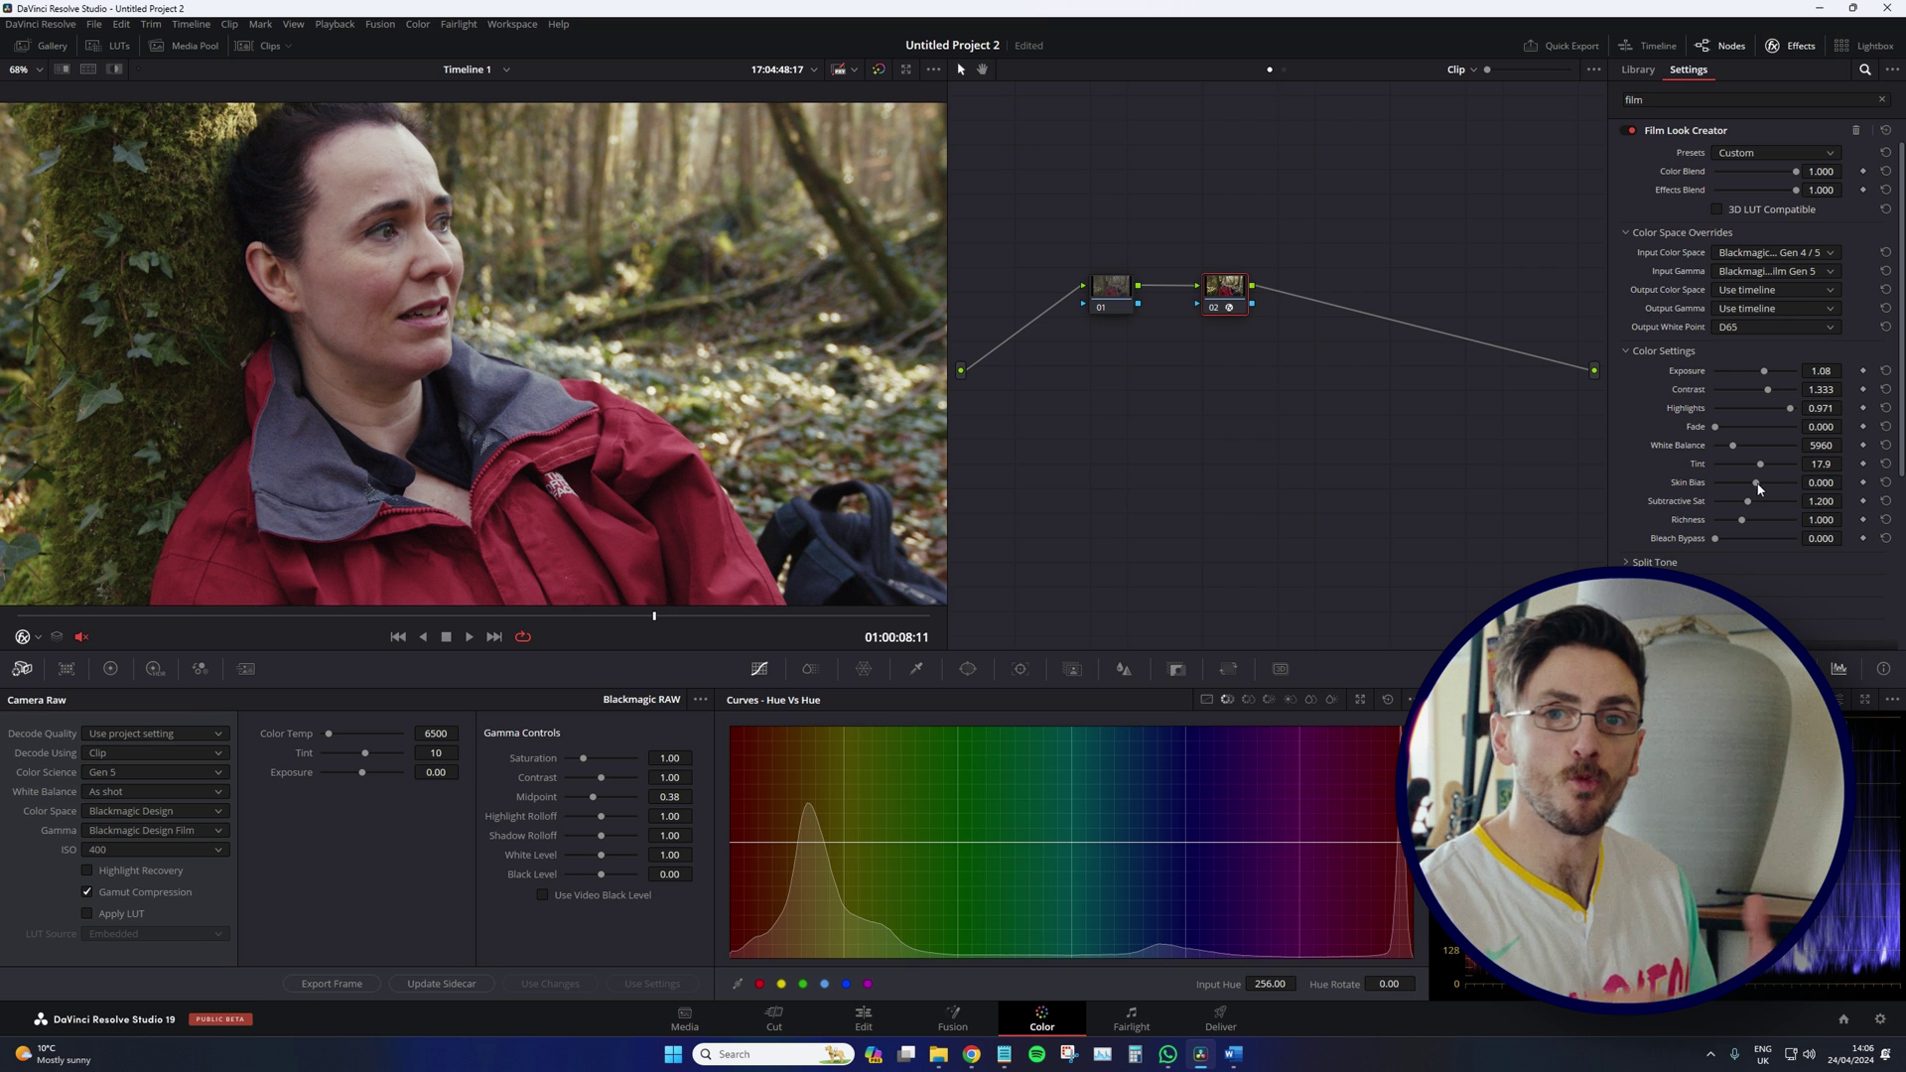
Step: Set the Film Look Creator Skin Bias to -0.725
mouse_move(1716, 483)
left_mouse_down()
mouse_move(1803, 492)
mouse_move(1660, 487)
mouse_move(1804, 491)
mouse_move(1725, 492)
left_mouse_up()
scroll(540, 422, "down", 2)
scroll(420, 378, "up", 2)
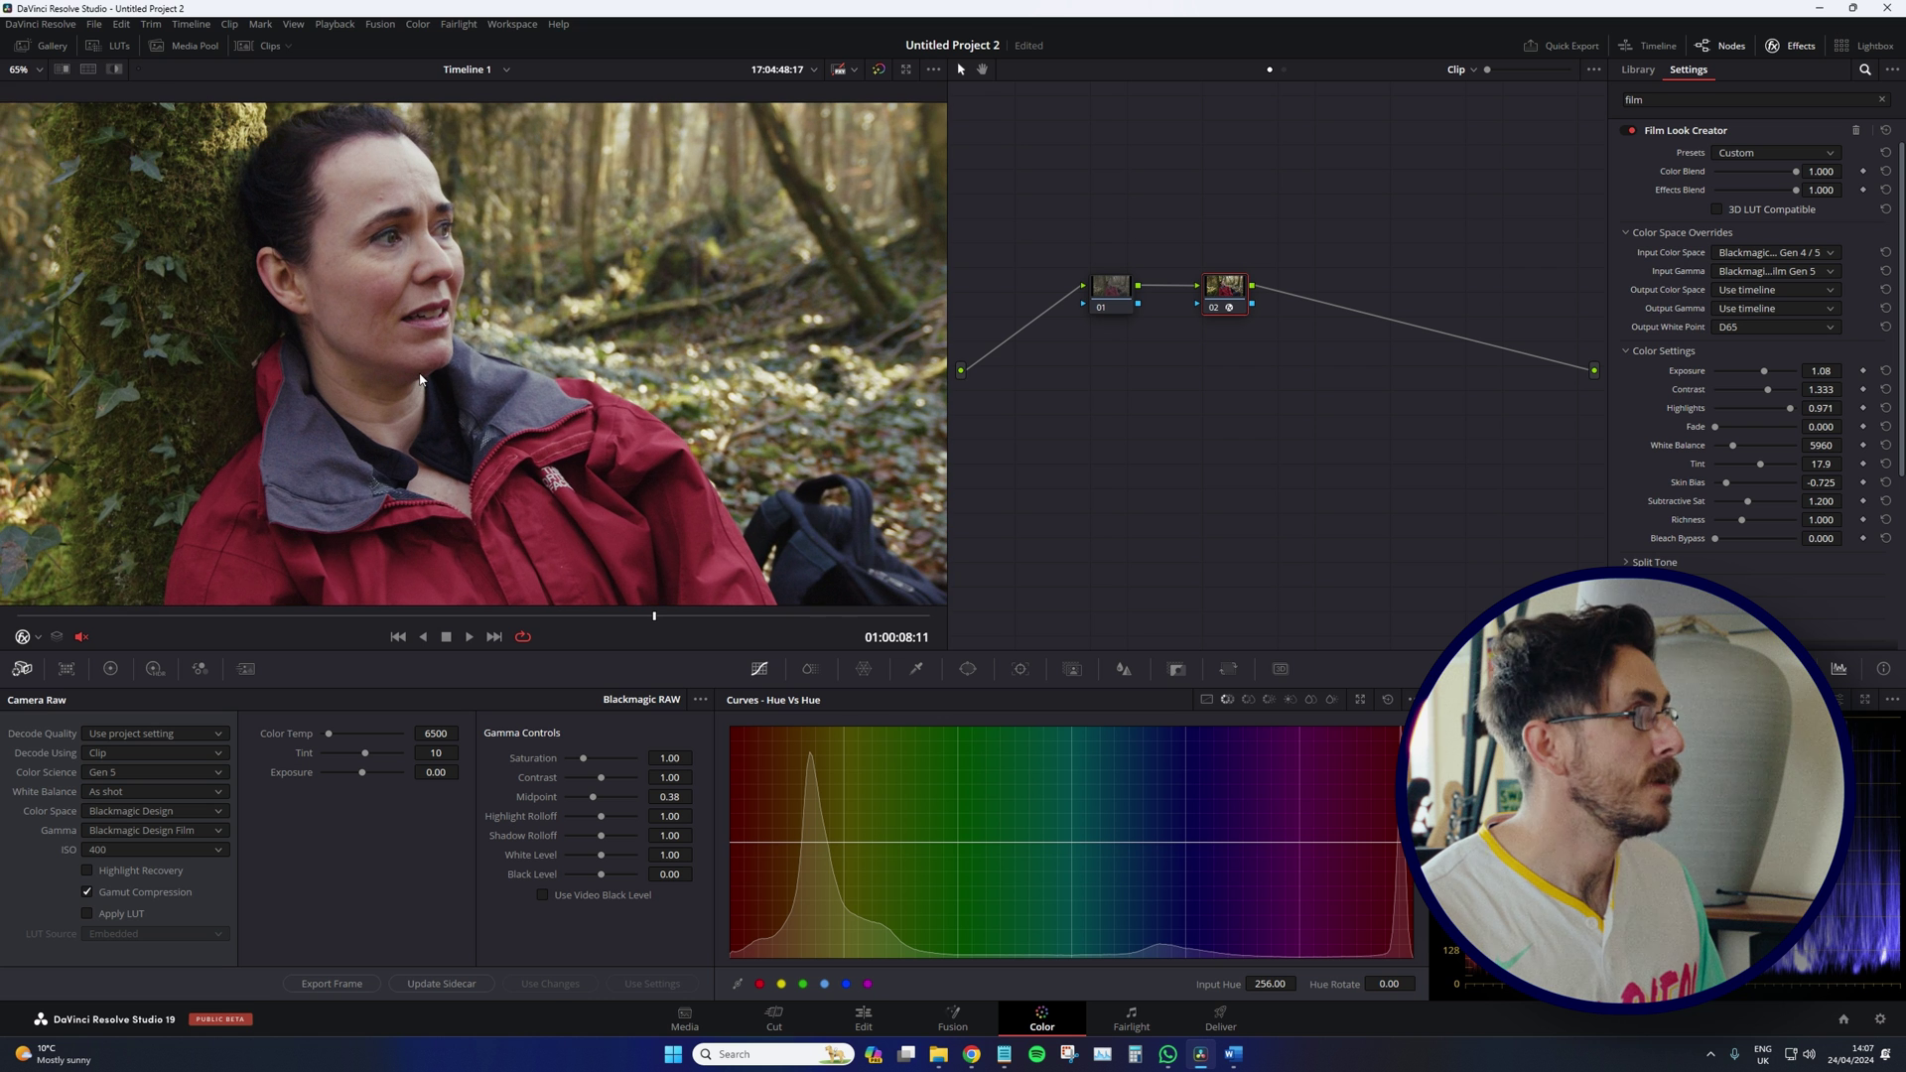
scroll(431, 365, "down", 2)
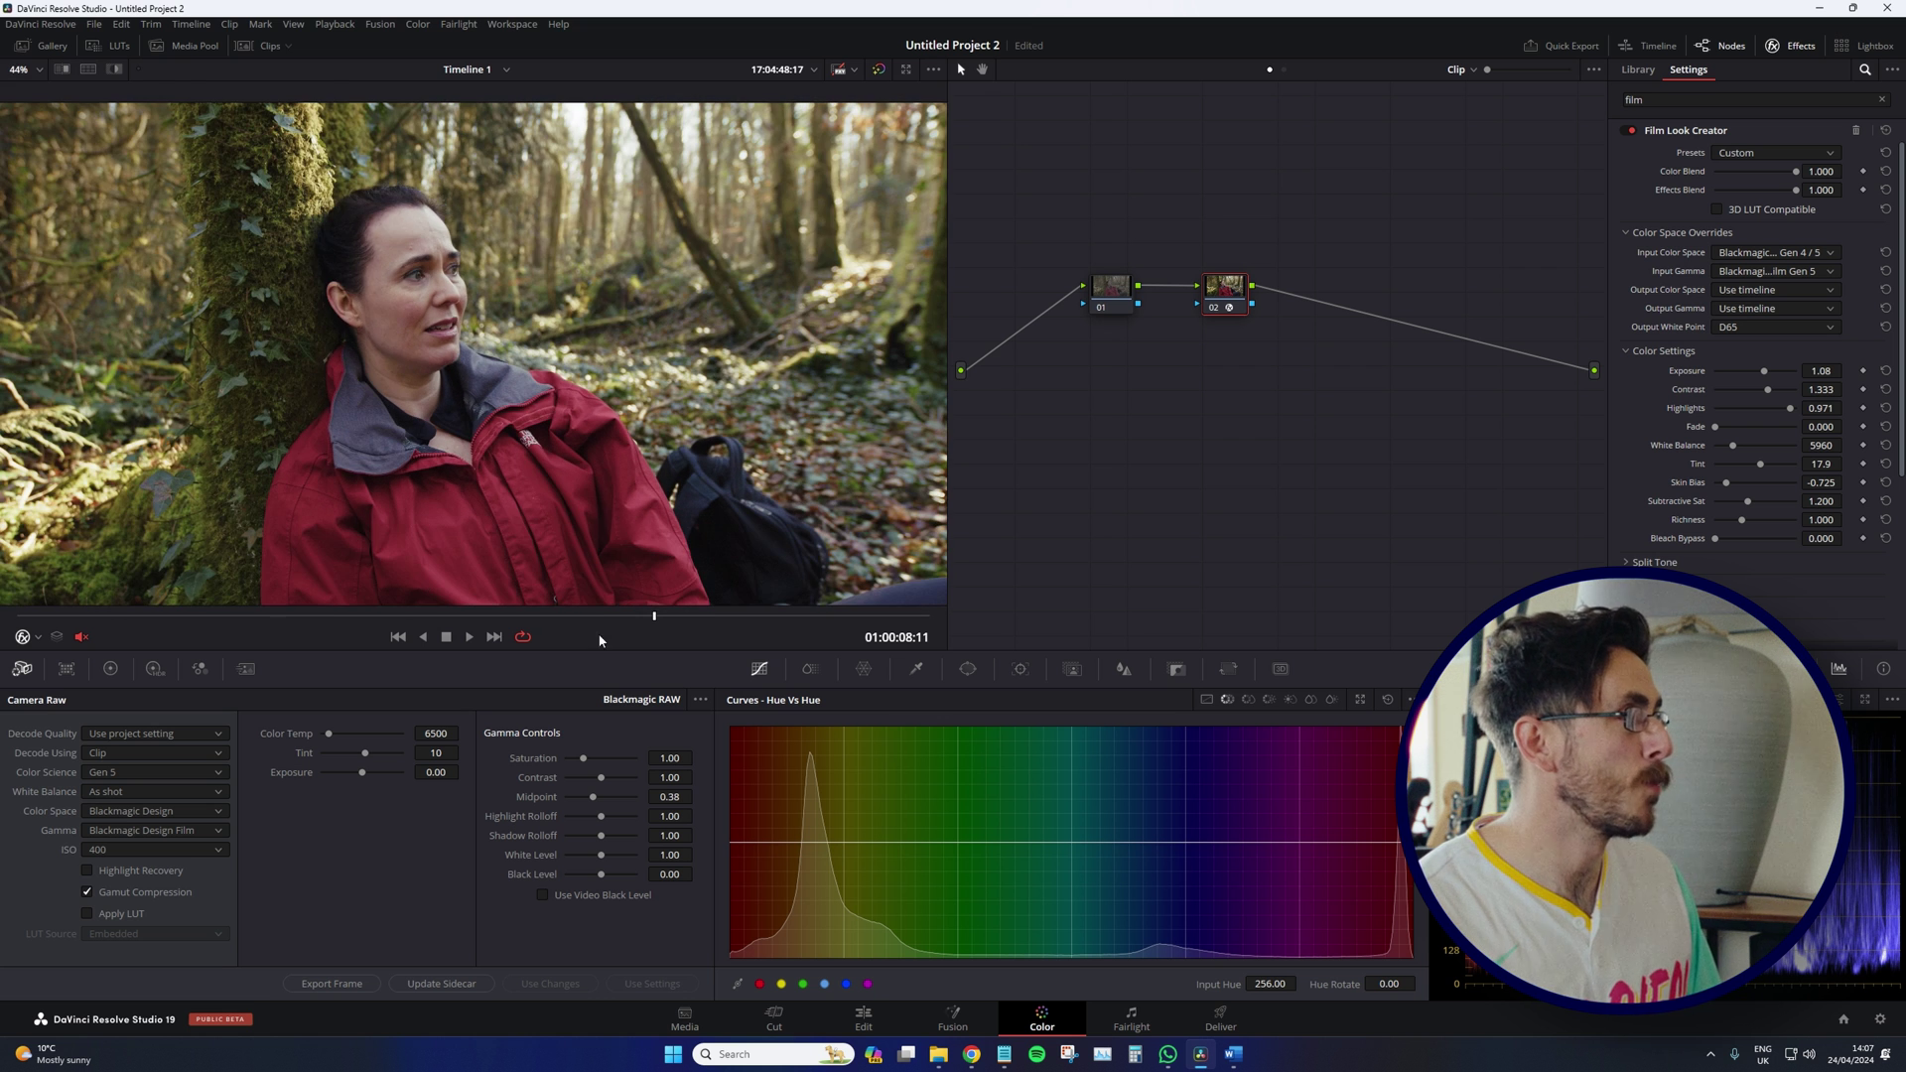
Step: Scrub the playhead back to frame 01:00:05:06
left_click_drag(477, 622, 791, 621)
scroll(395, 325, "up", 2)
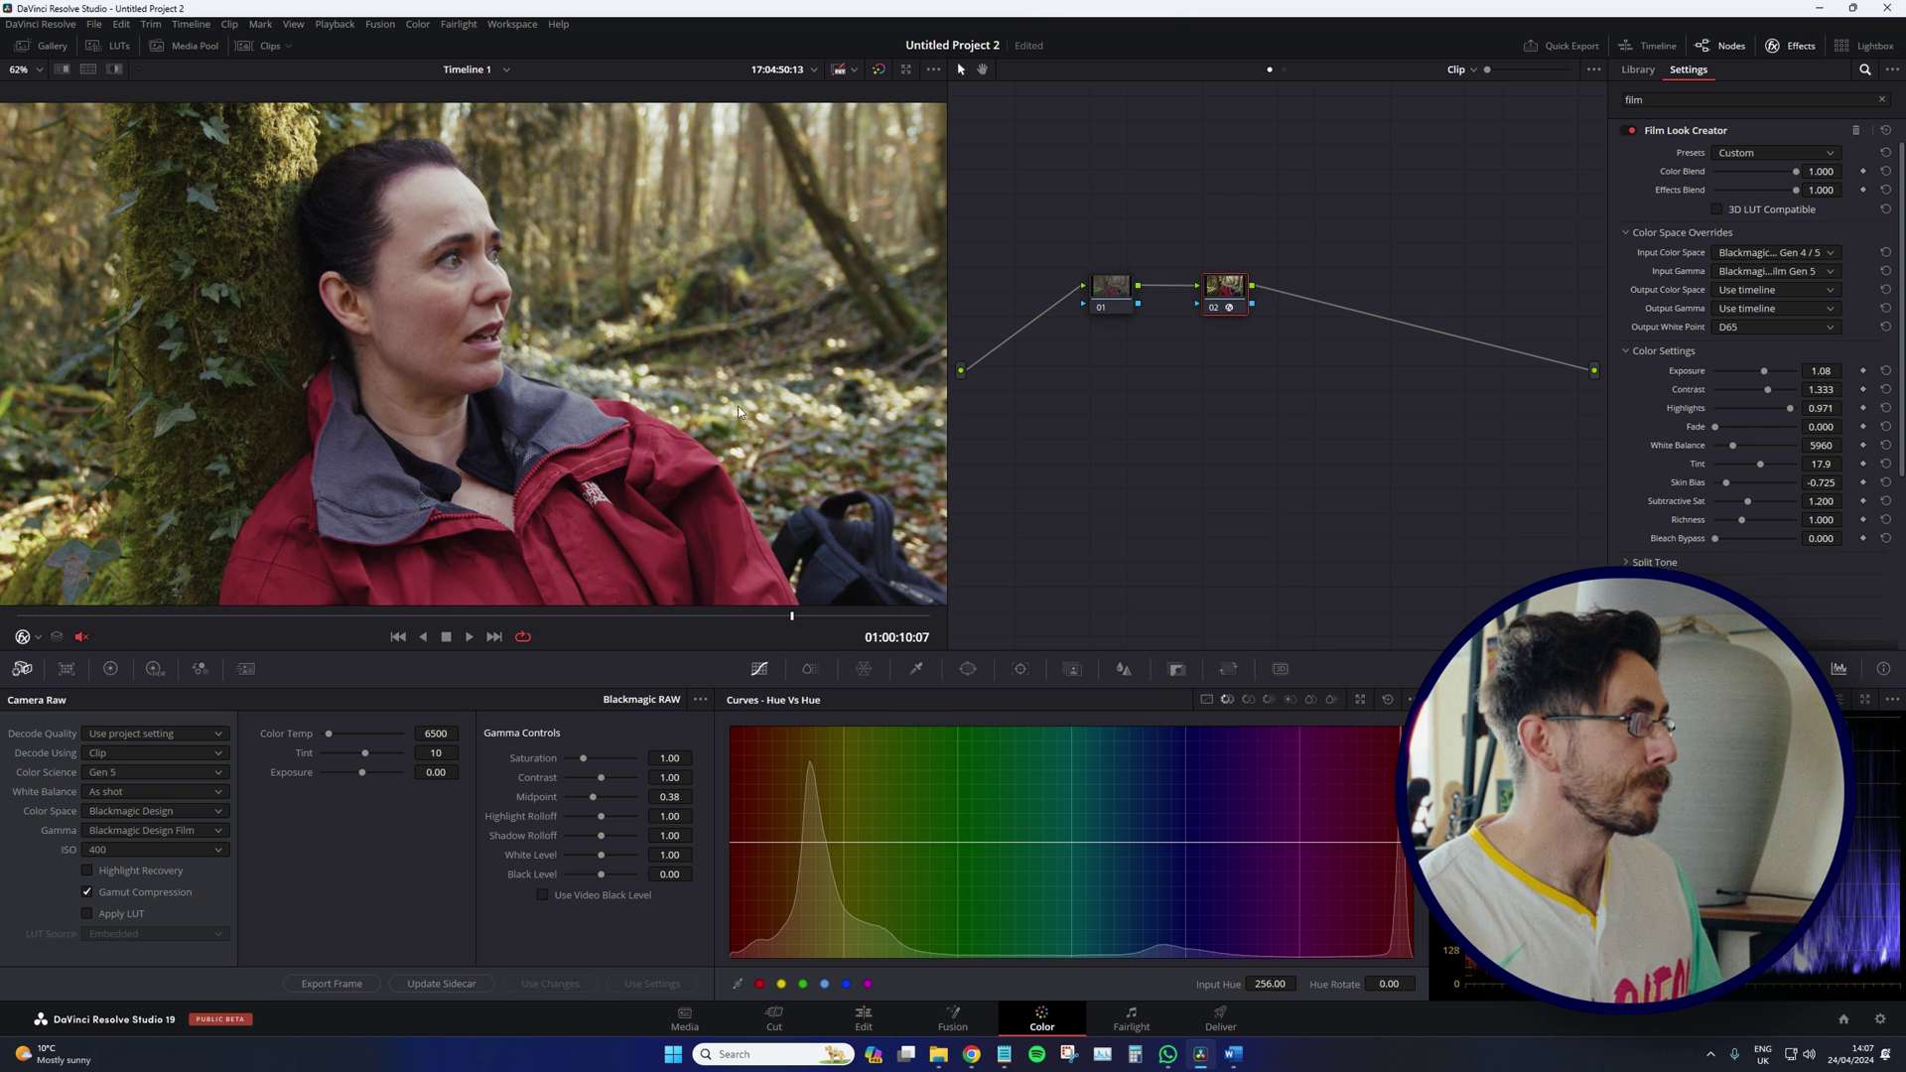
scroll(1728, 314, "down", 1)
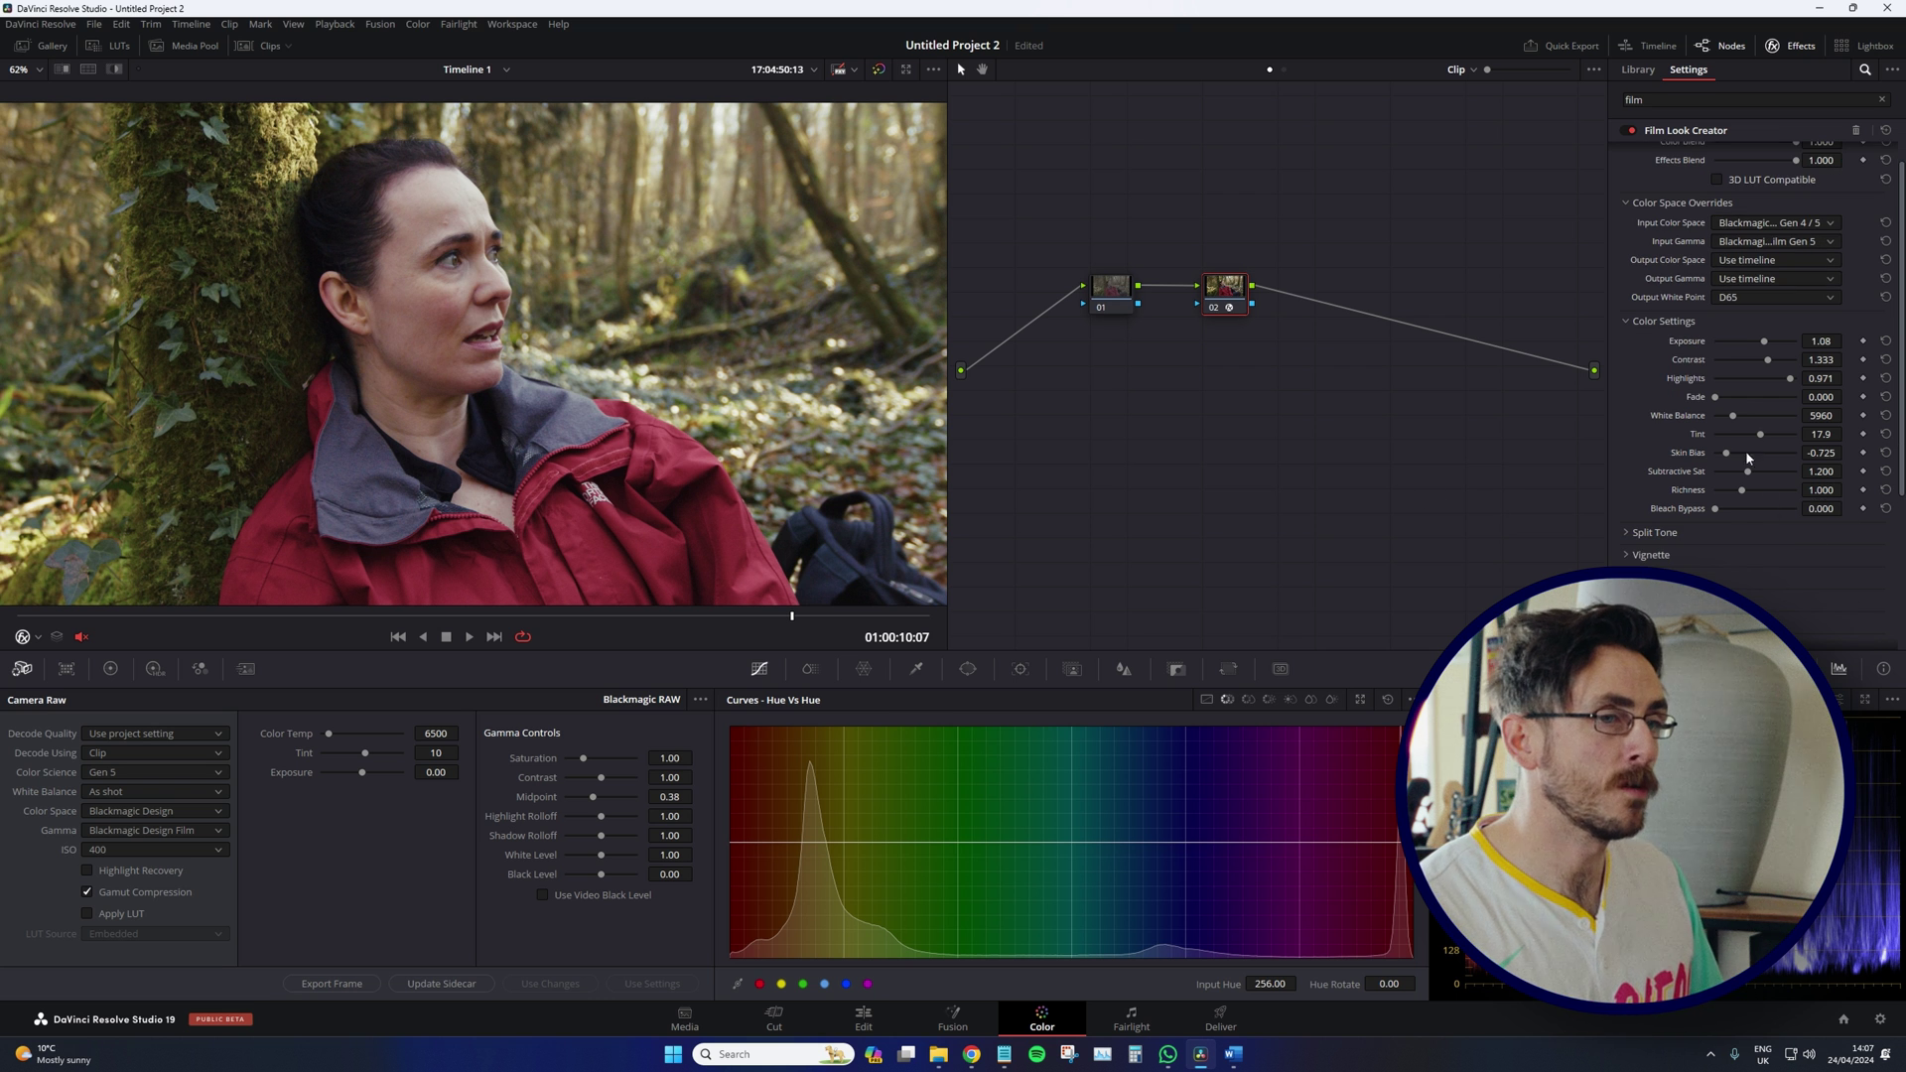
scroll(601, 369, "down", 3)
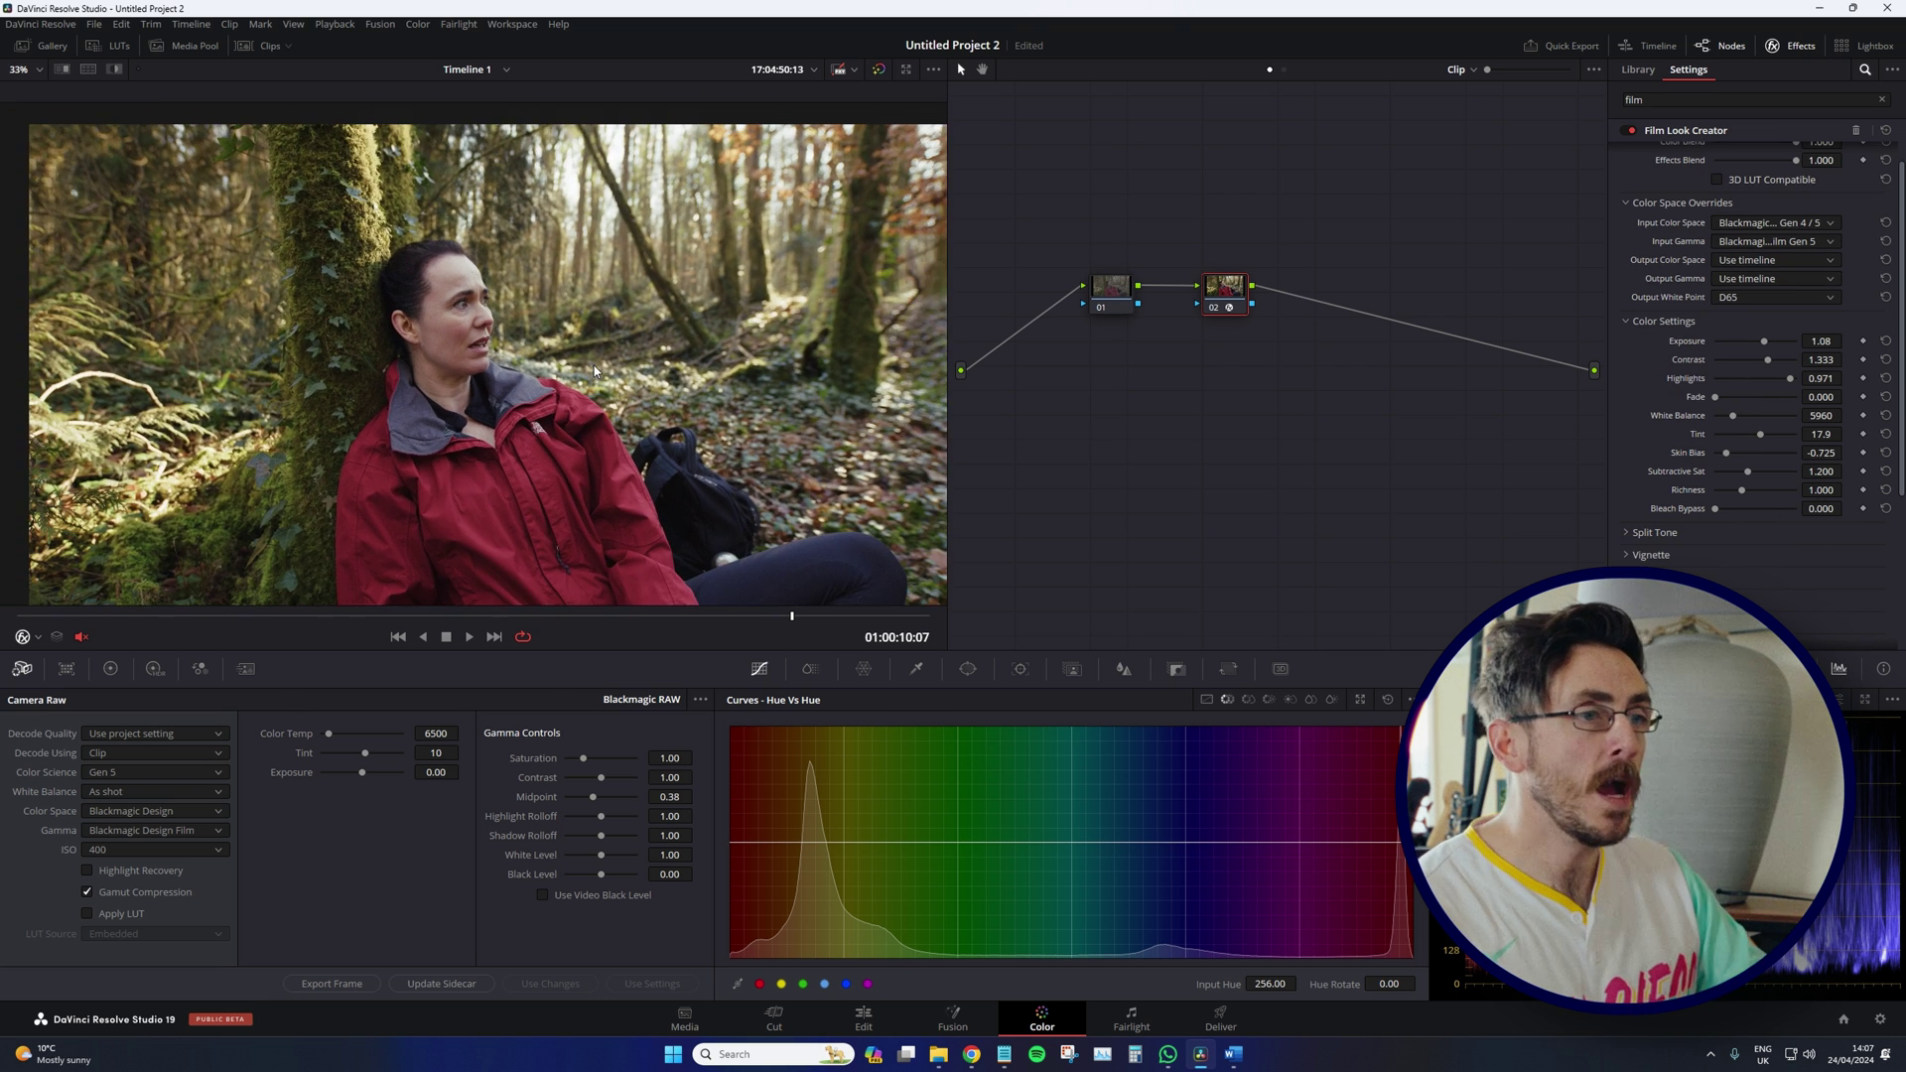
left_click_drag(595, 616, 412, 610)
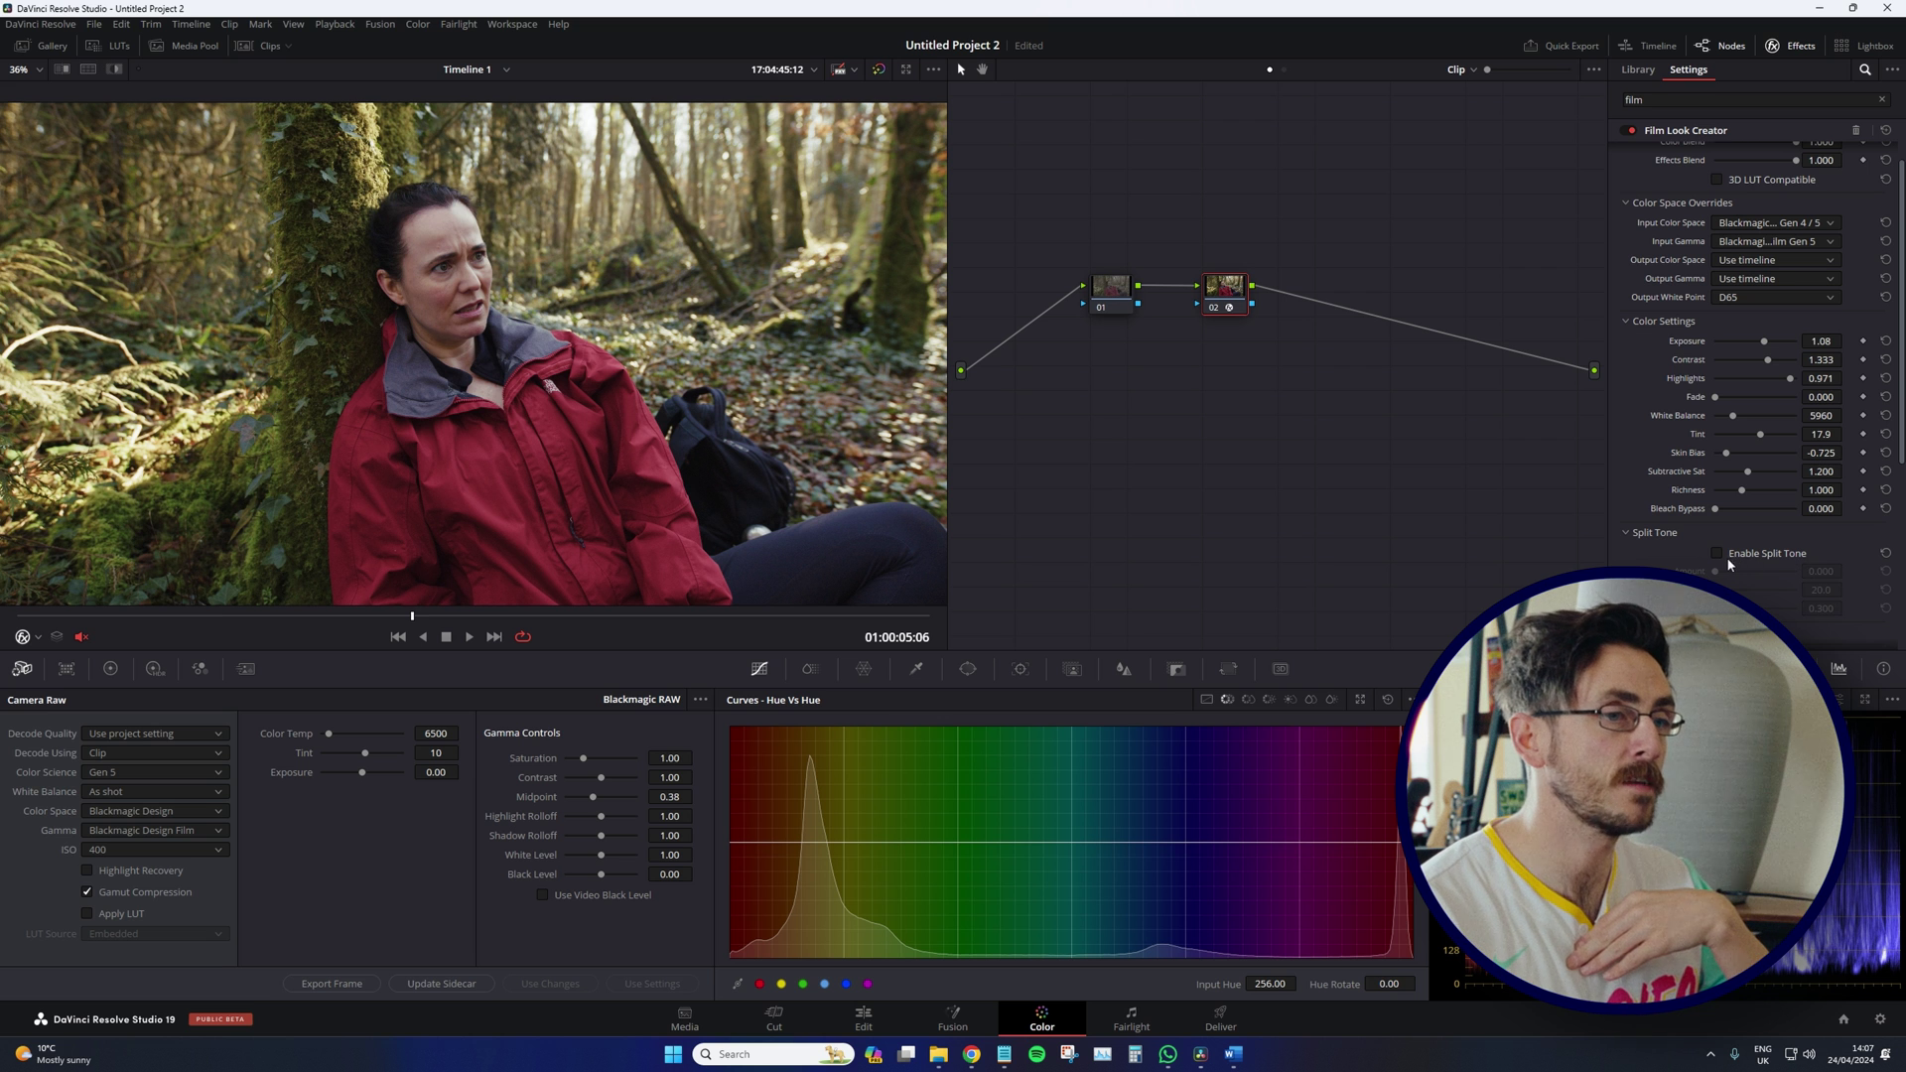
left_click(1721, 553)
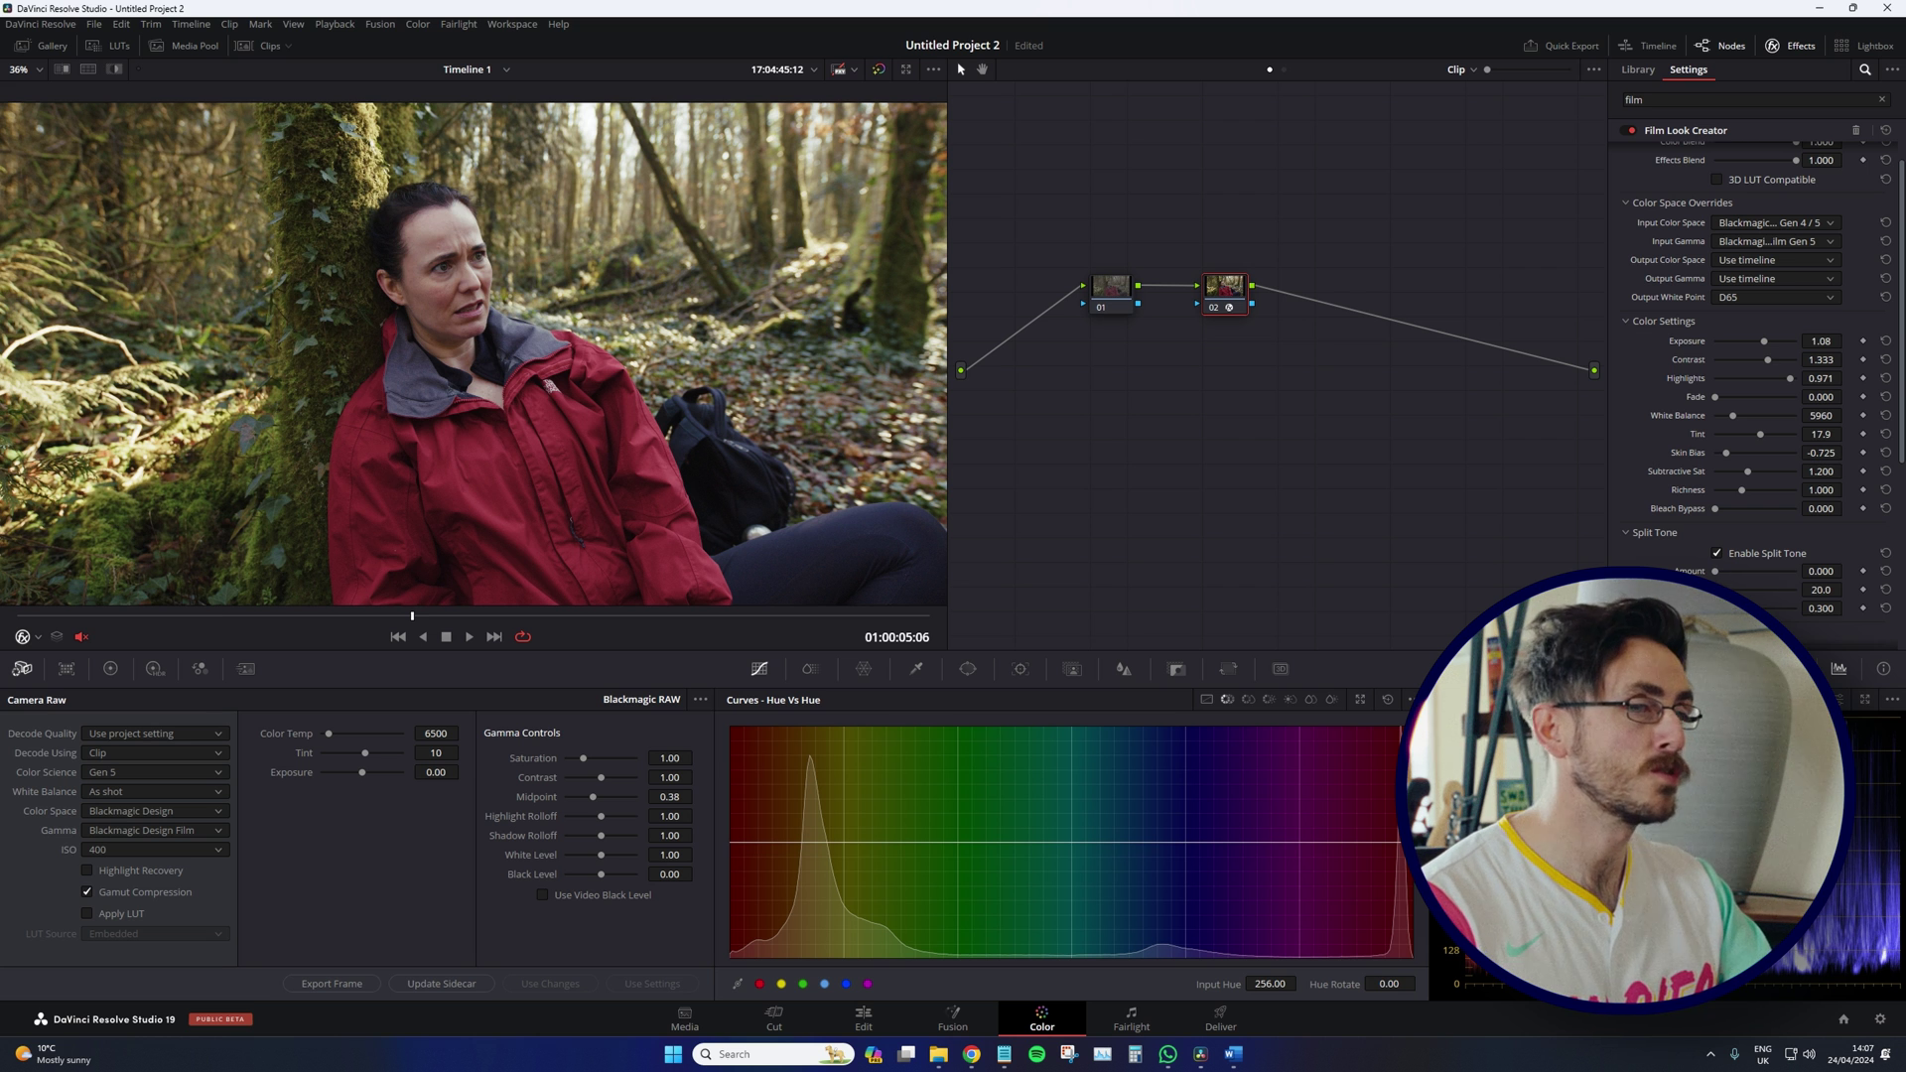
mouse_move(1714, 571)
left_mouse_down()
mouse_move(1749, 579)
mouse_move(1723, 590)
mouse_move(1737, 572)
left_mouse_up()
double_click(1737, 571)
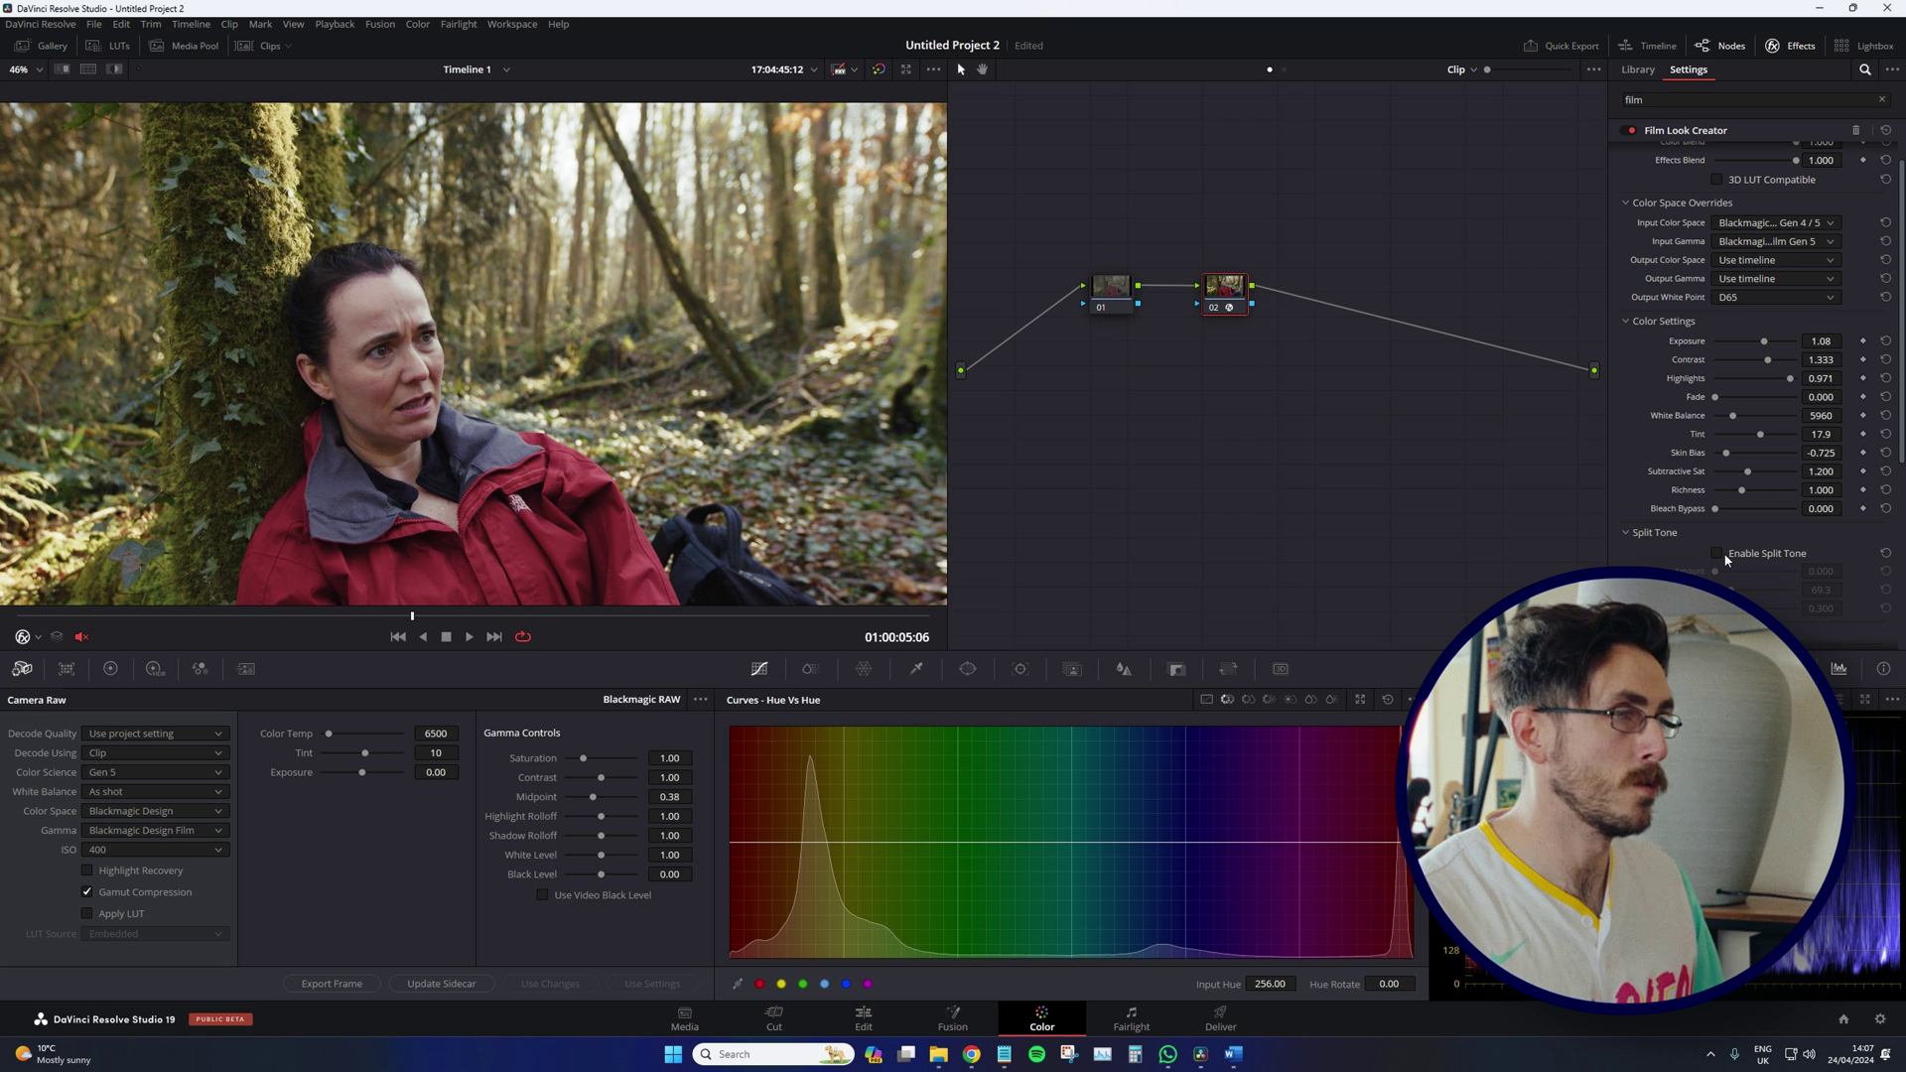
left_click(1718, 553)
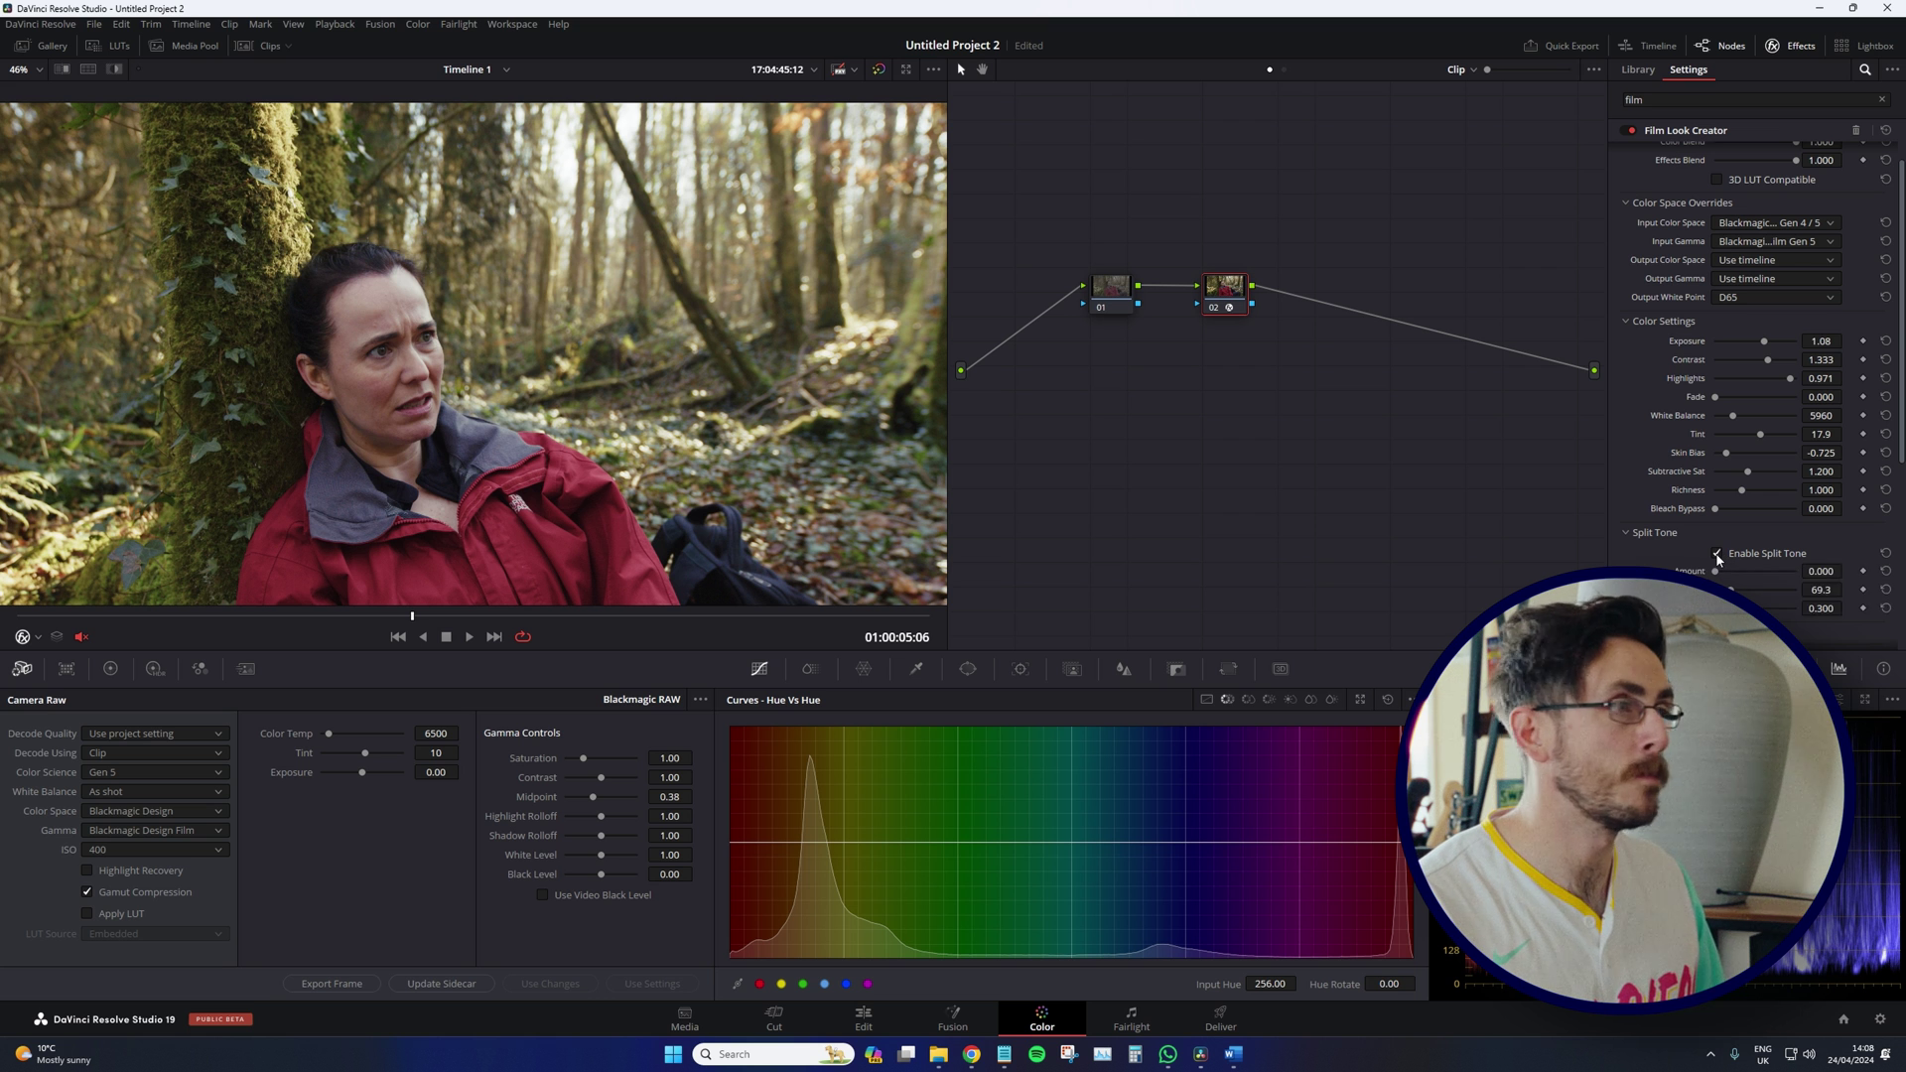
left_click(1718, 554)
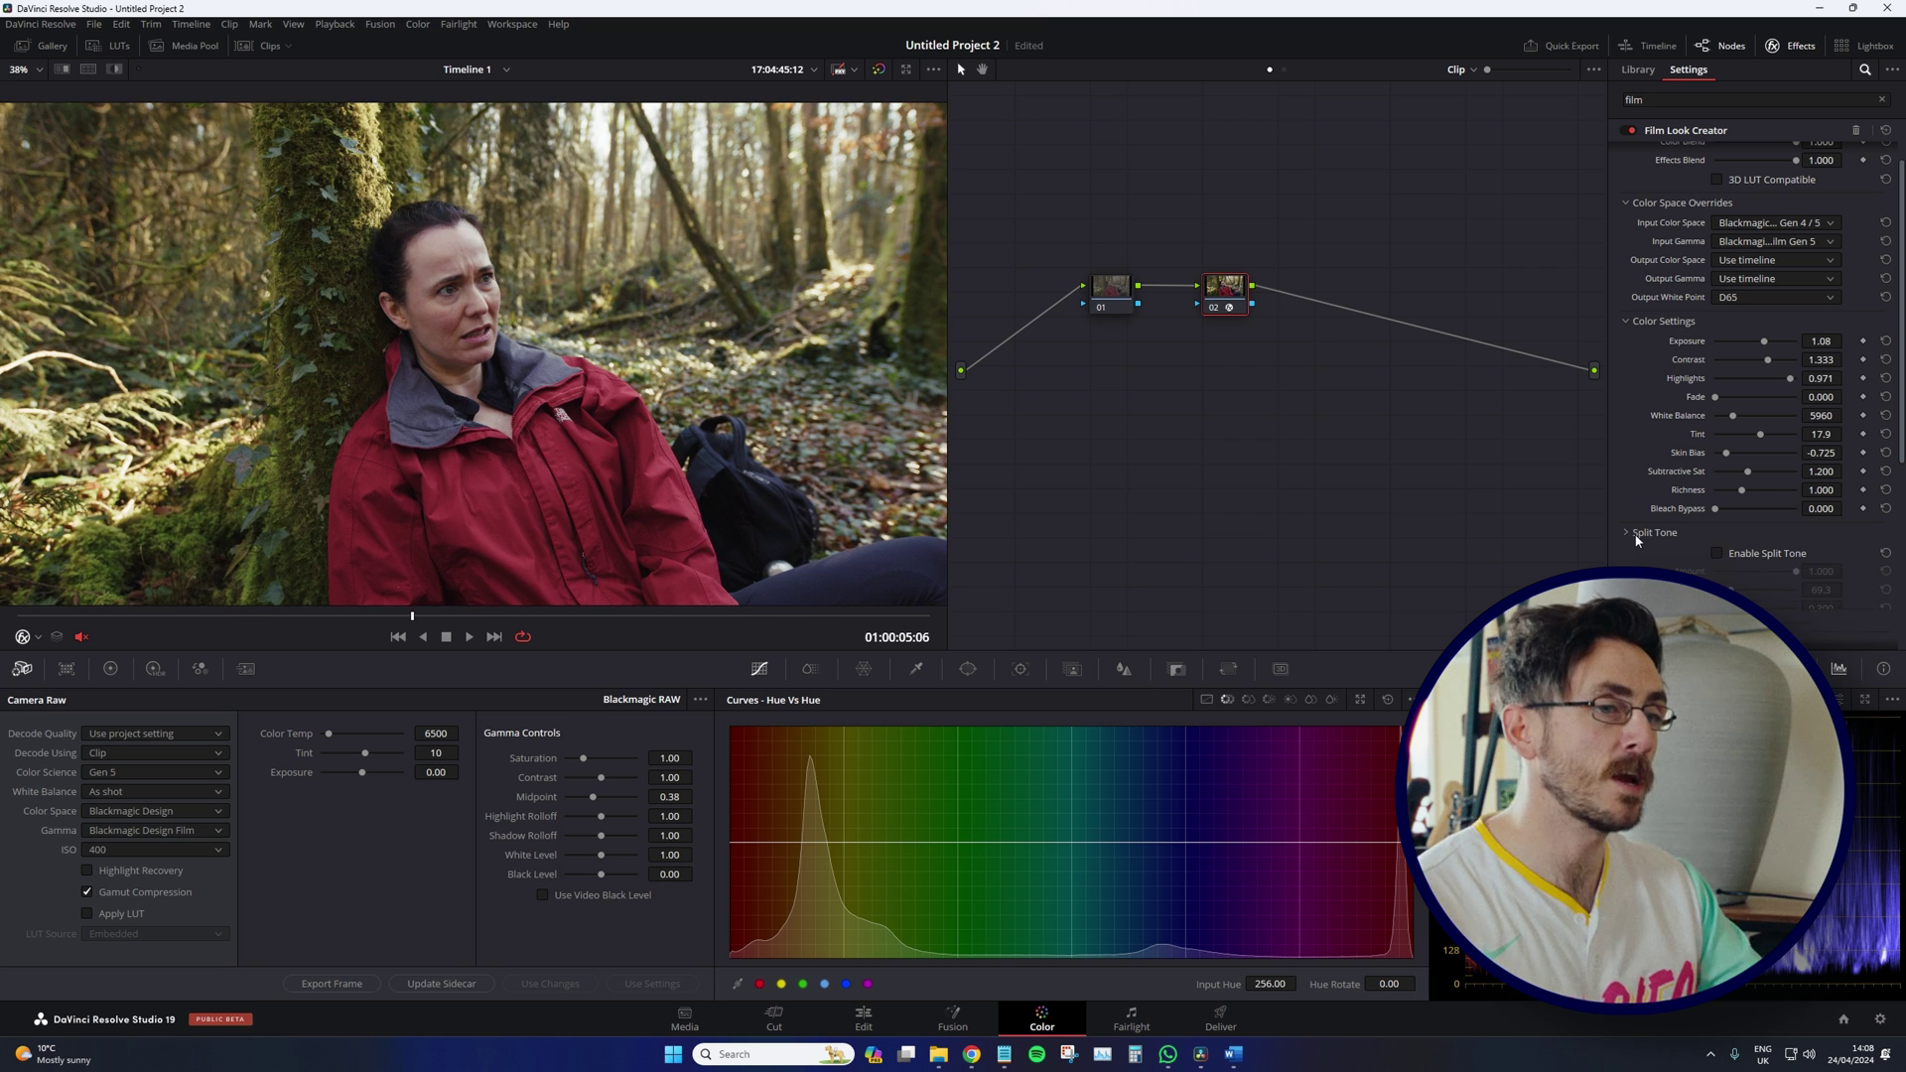
Step: Collapse Split Tone, enable Vignette and raise its Amount to 1.000 at Size 0.250
left_click(1653, 532)
scroll(1665, 553, "down", 1)
left_click(1716, 515)
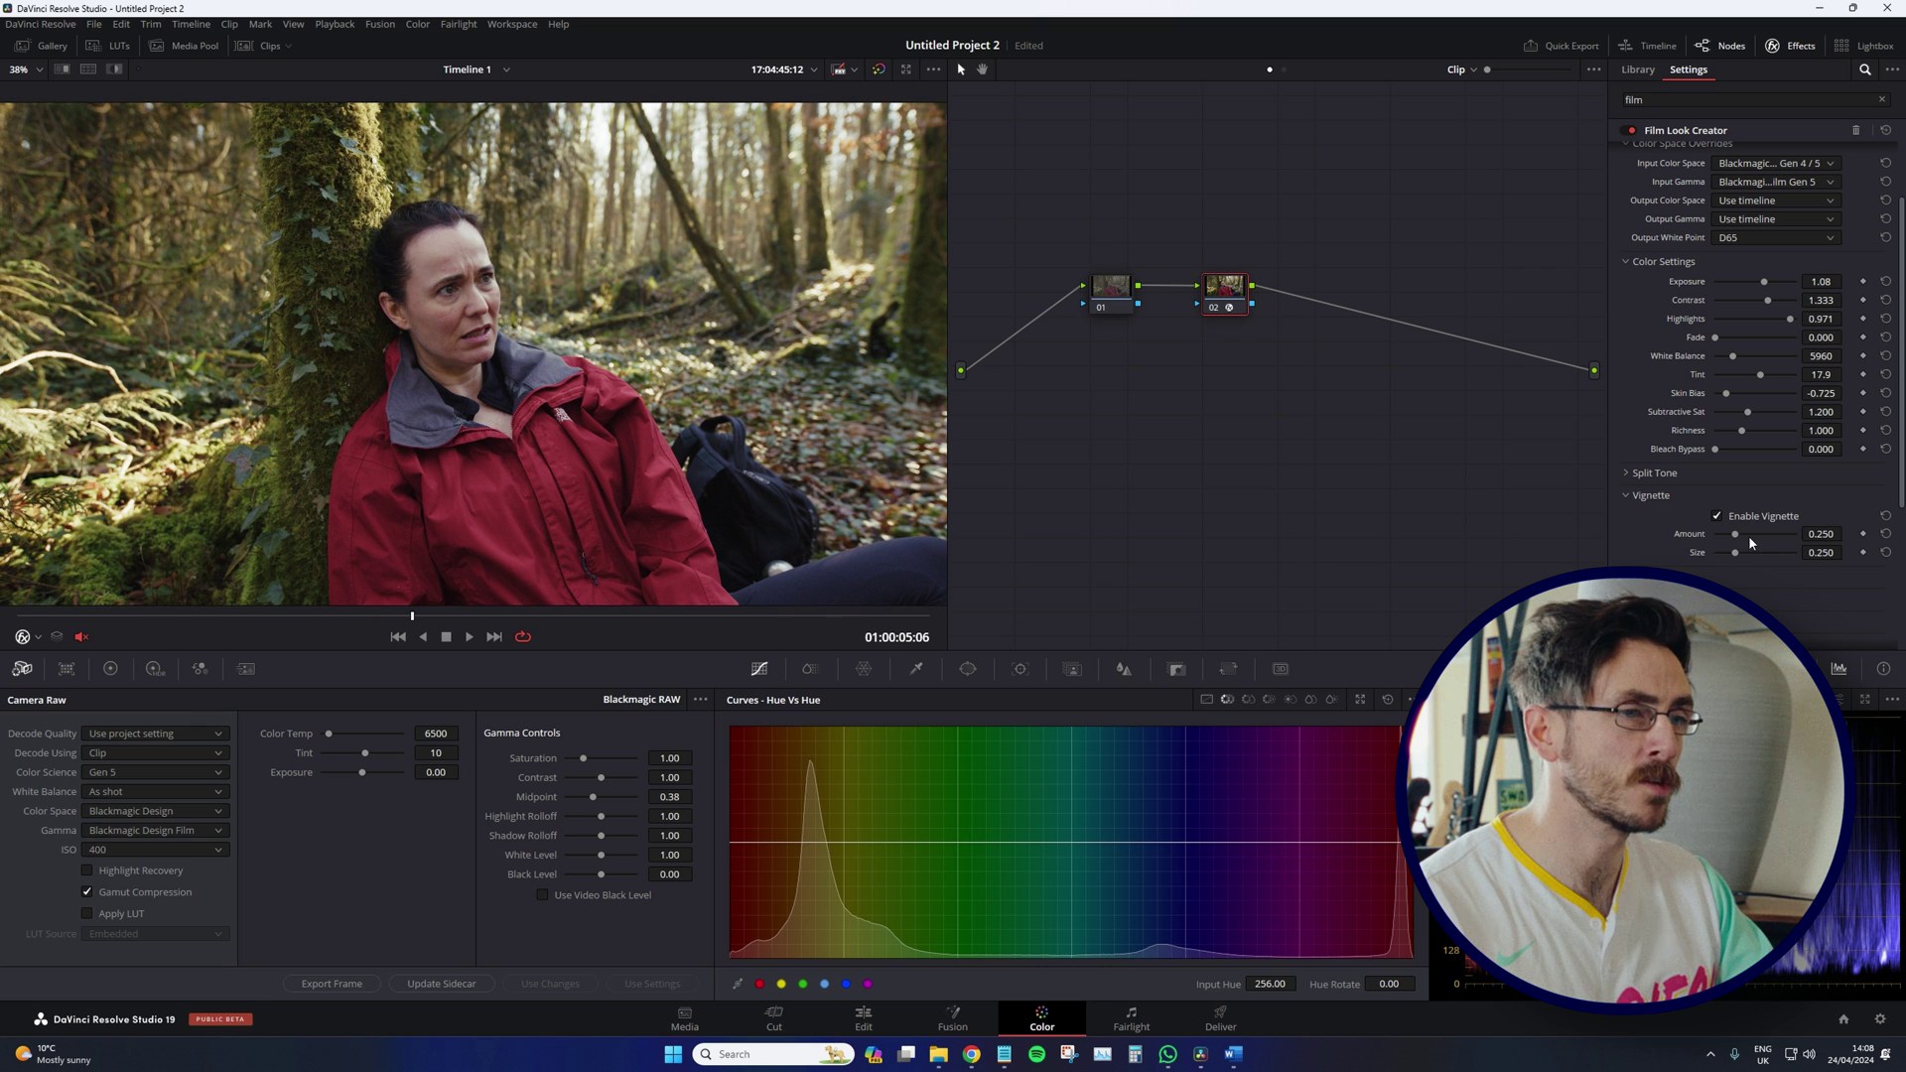
left_click_drag(1735, 534, 1766, 534)
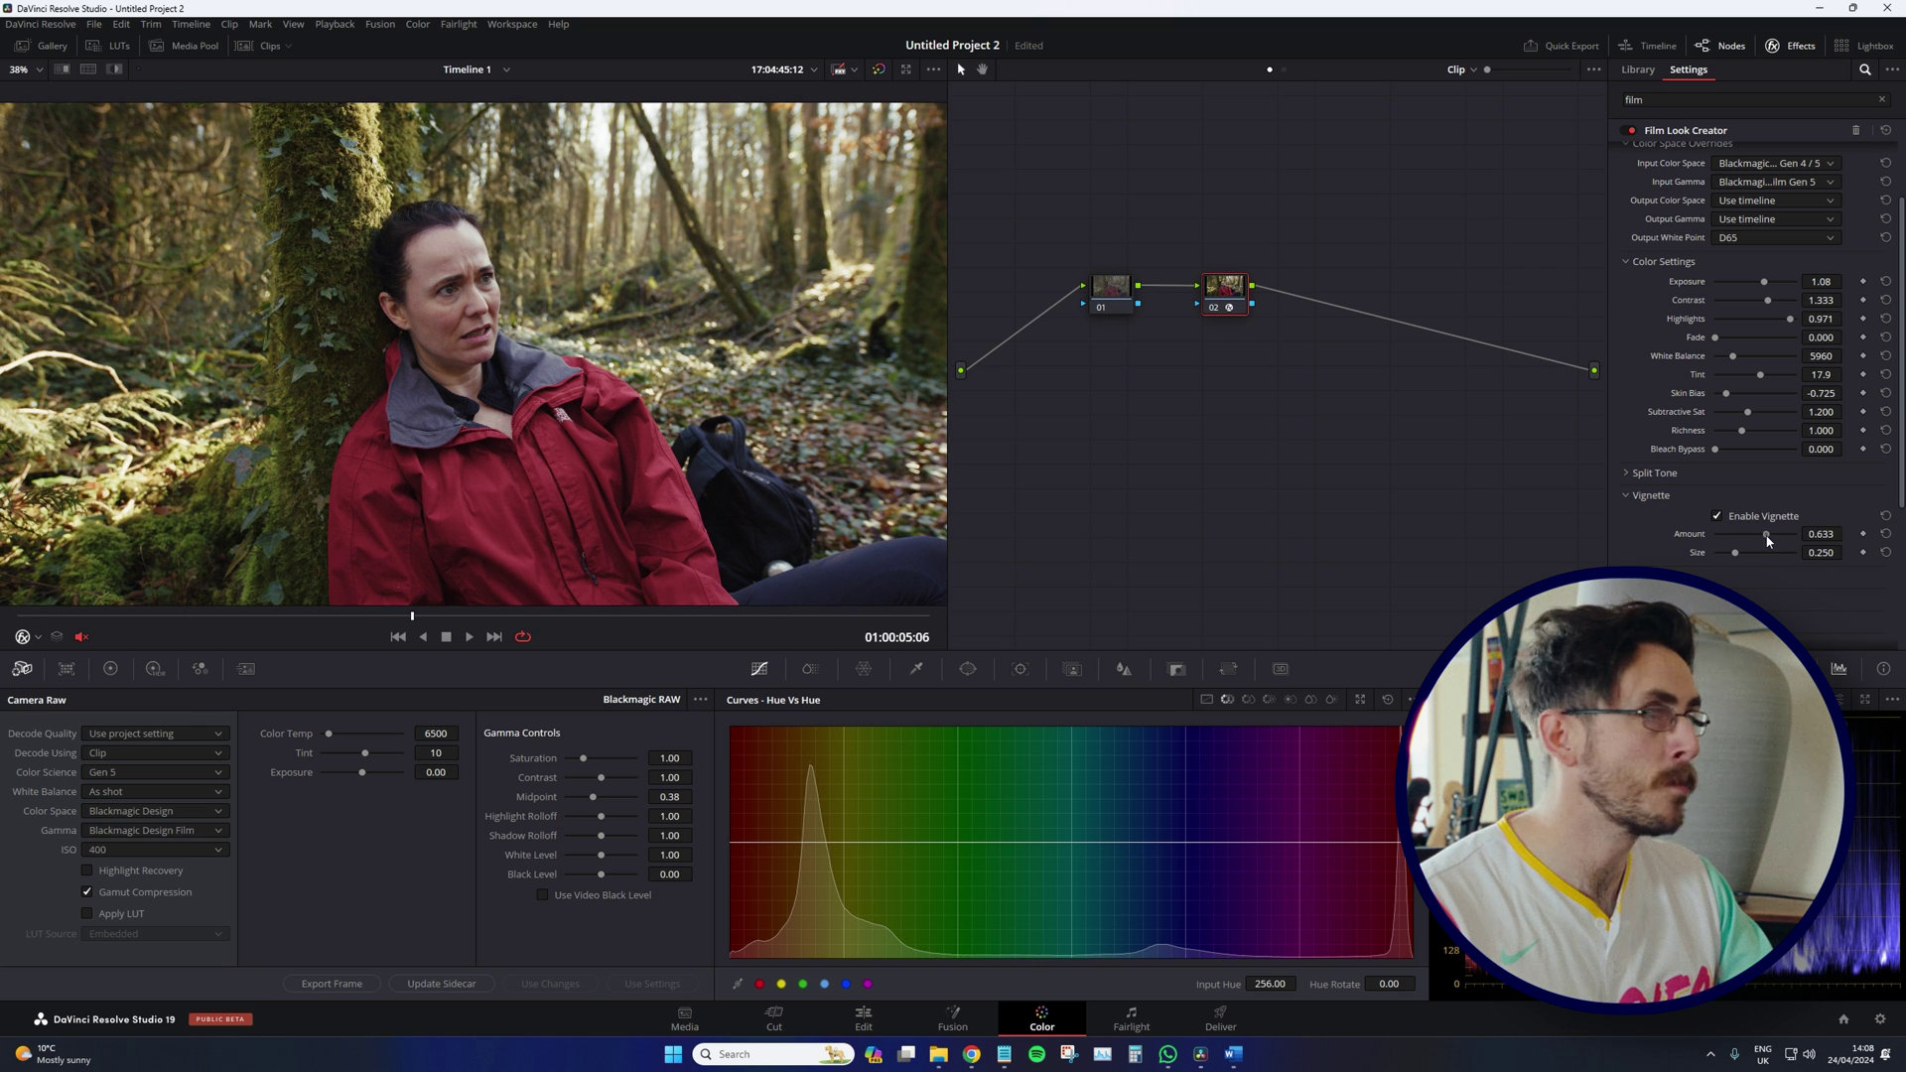
scroll(724, 377, "down", 2)
scroll(734, 369, "up", 1)
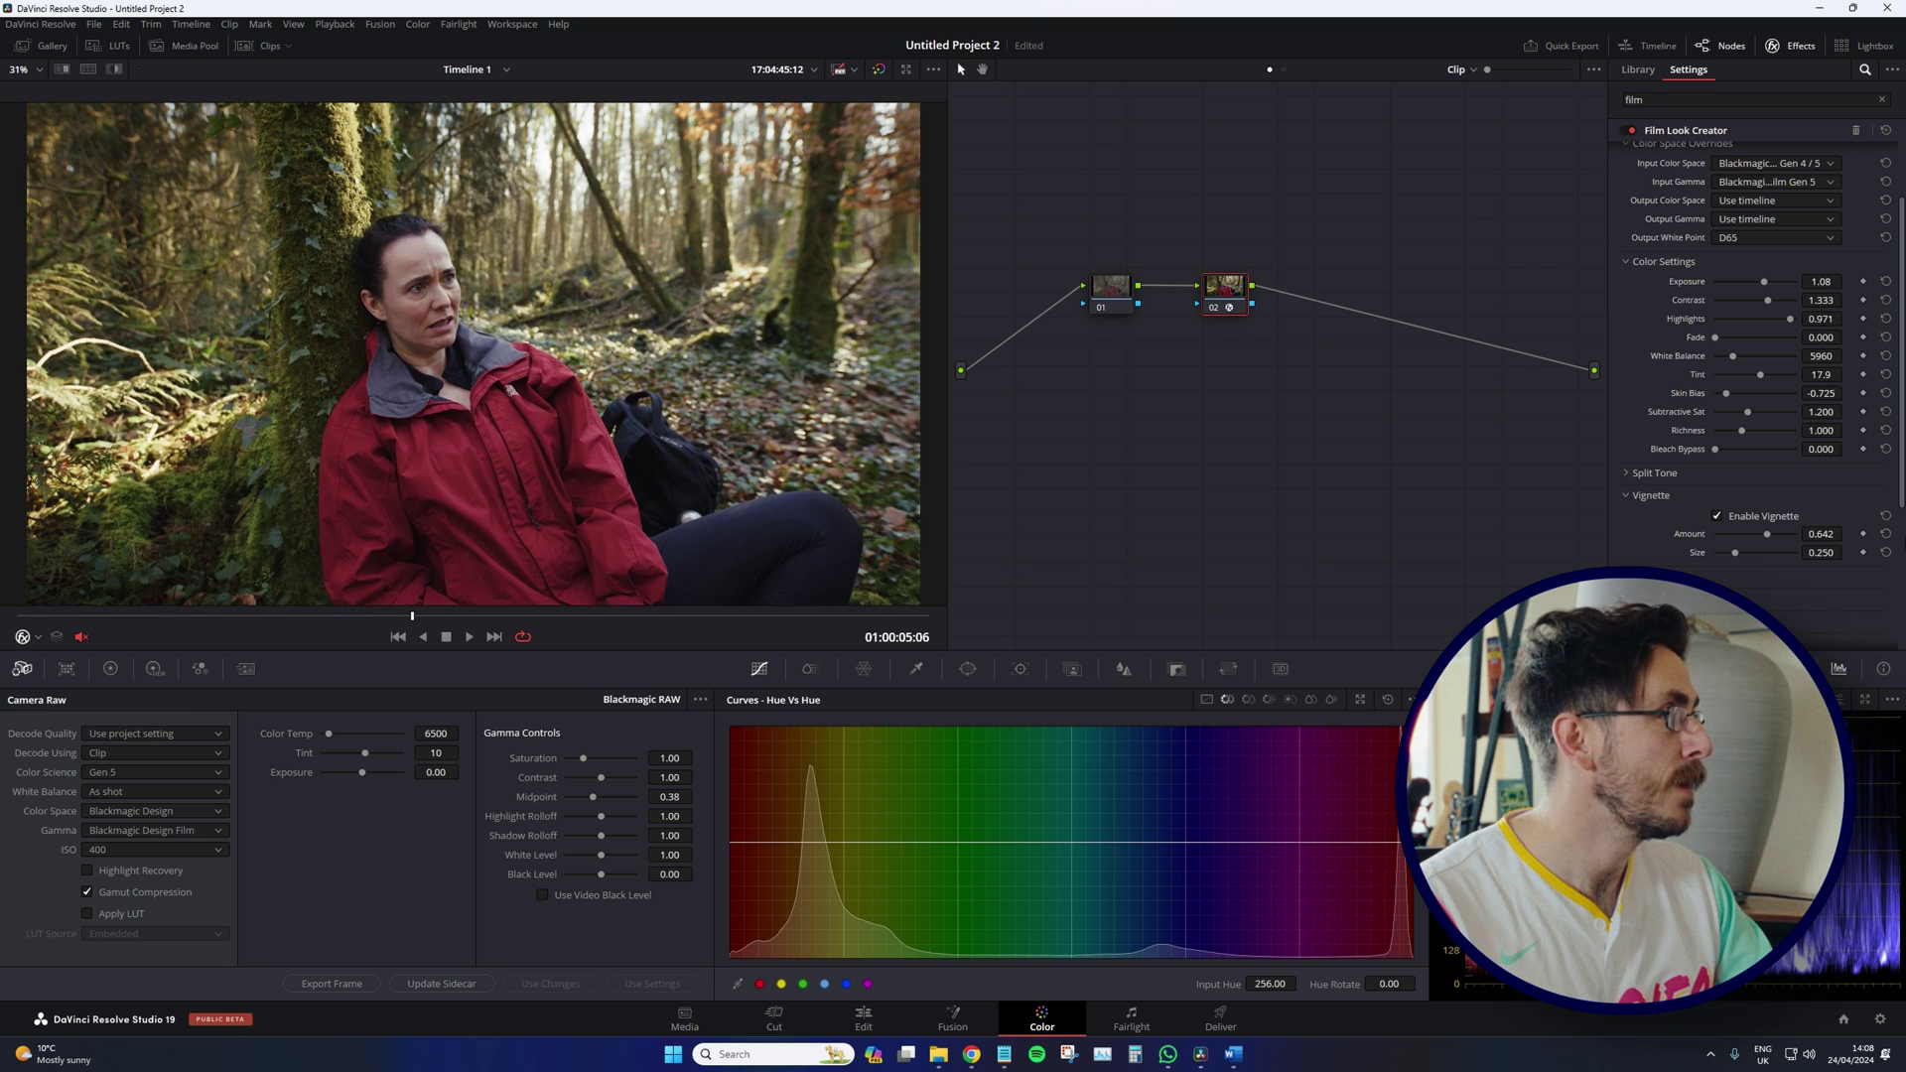
left_click_drag(1767, 534, 1798, 536)
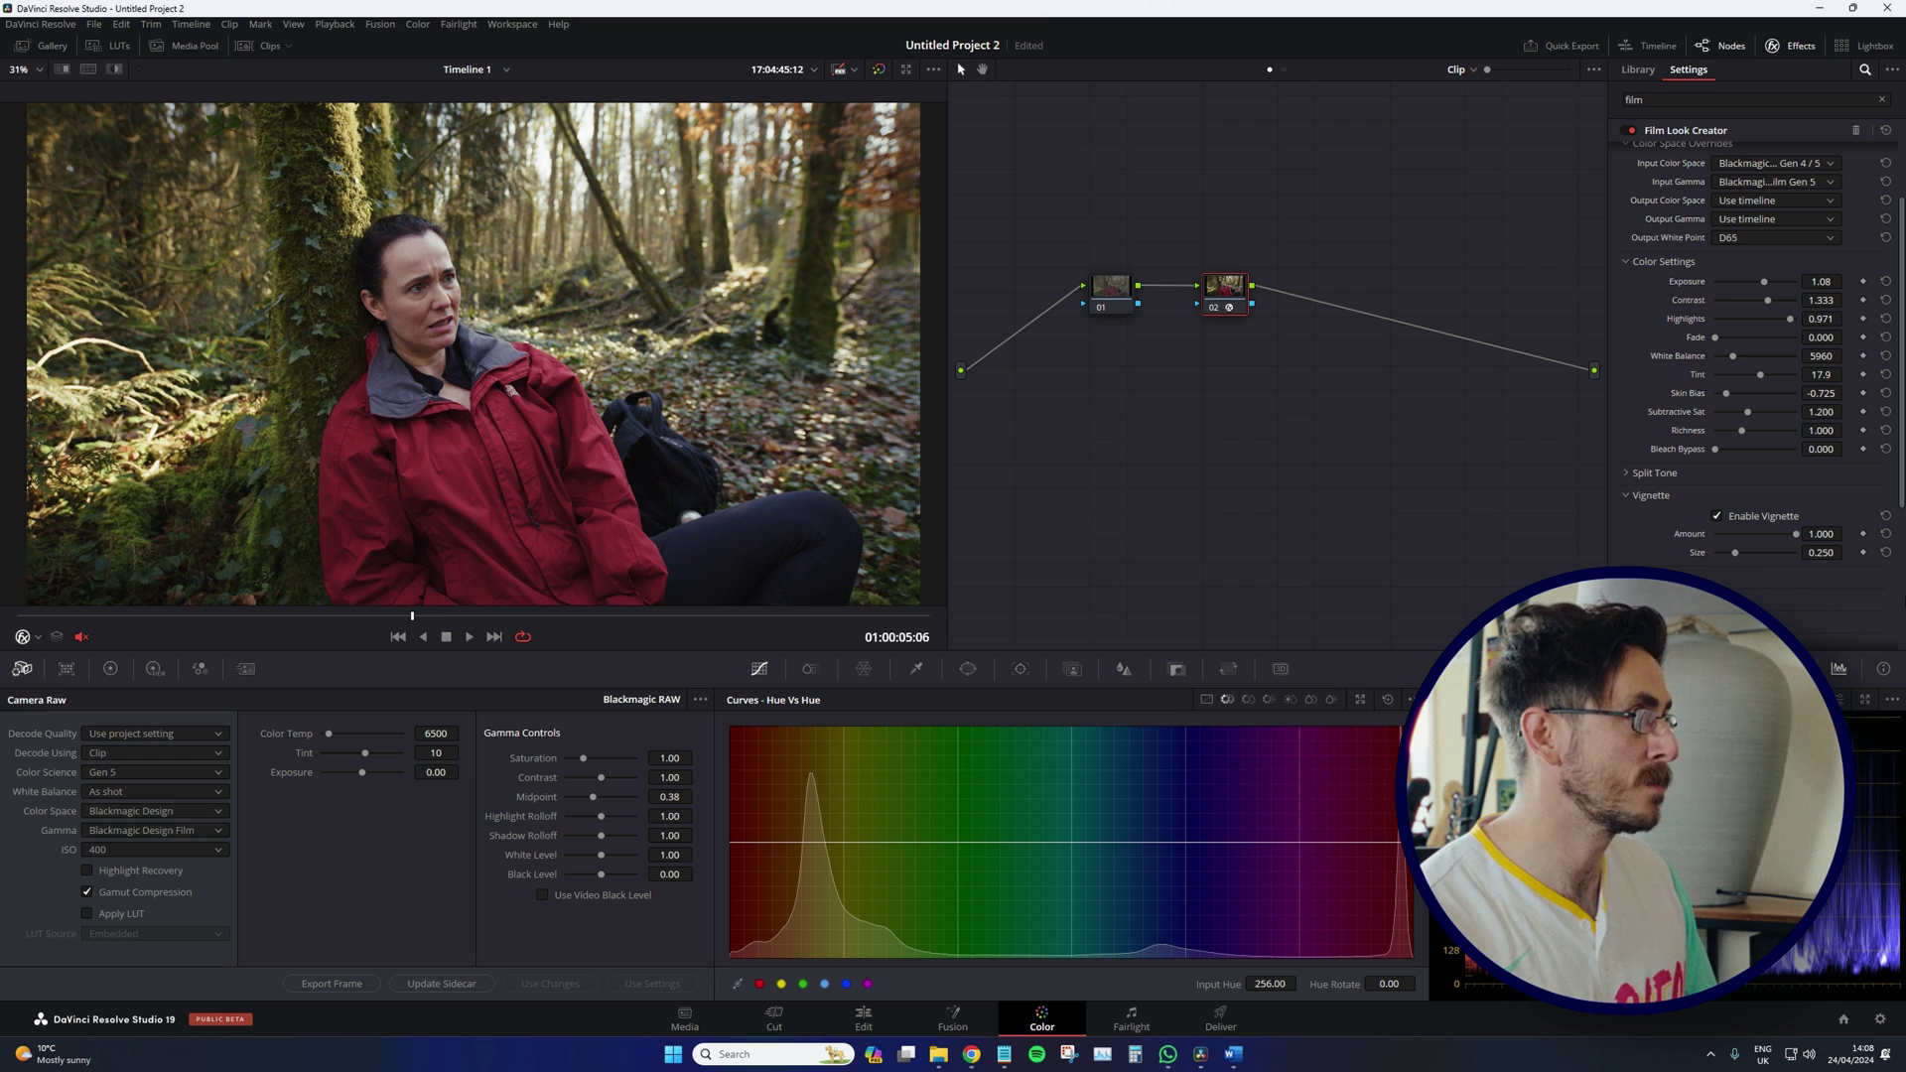
Step: Expand the Halation section and enable halation in the Film Look Creator
scroll(1798, 548, "down", 2)
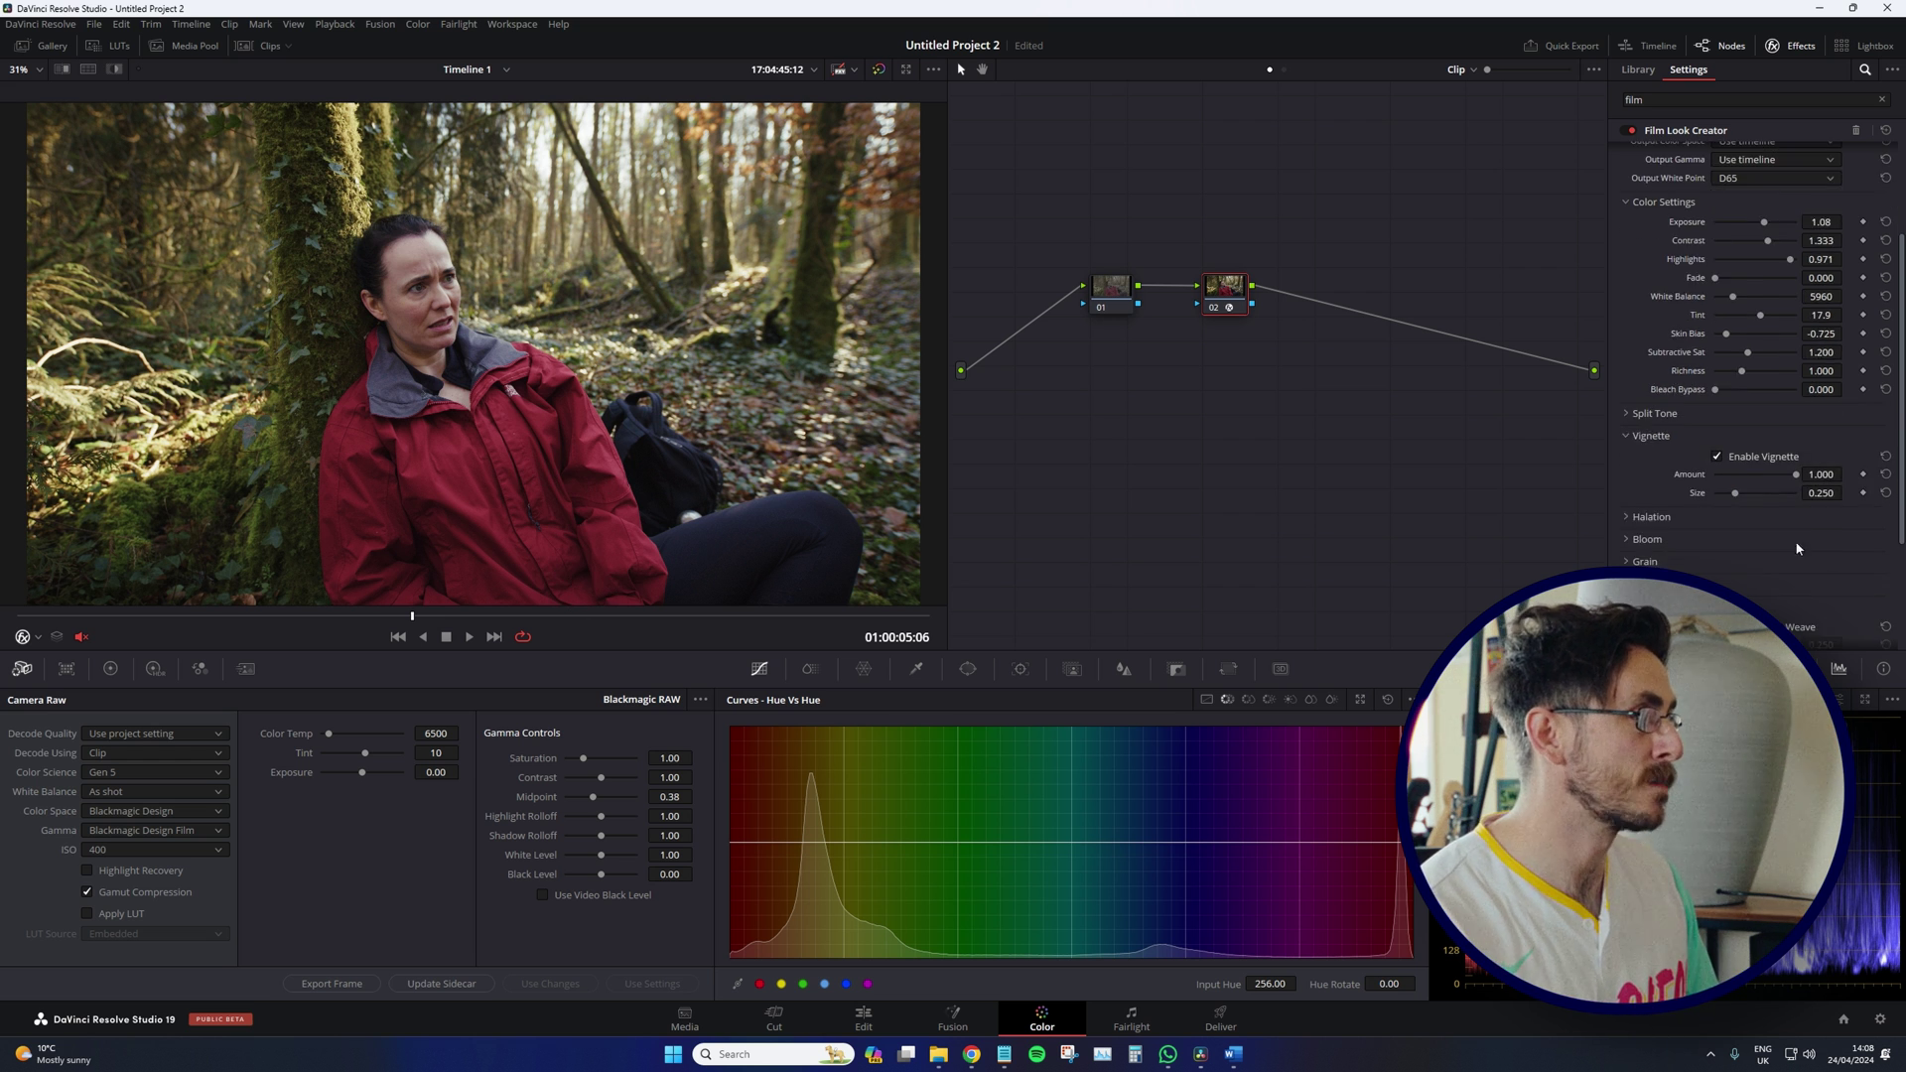
left_click(1647, 541)
left_click(1651, 516)
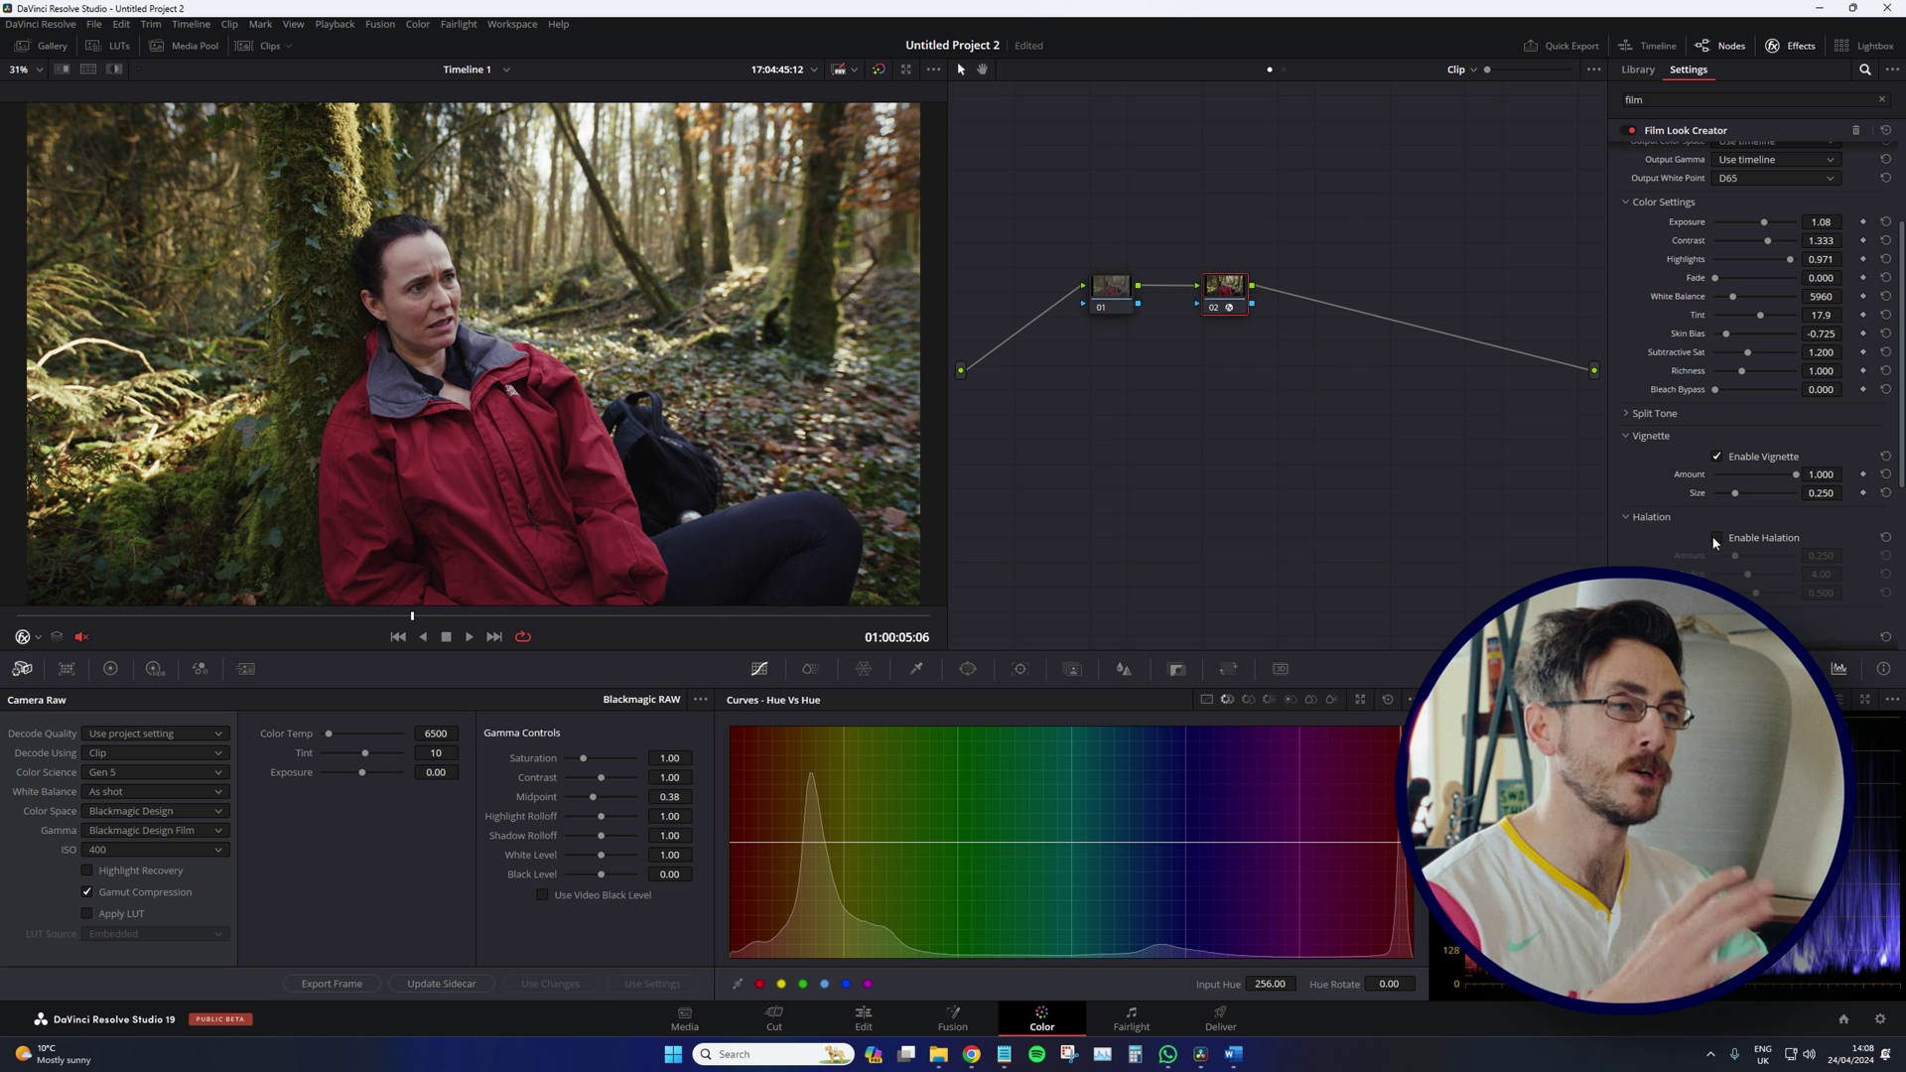
left_click(1716, 537)
Step: Set Halation Amount to 0.449 and Radius to 6.42
scroll(281, 313, "up", 1)
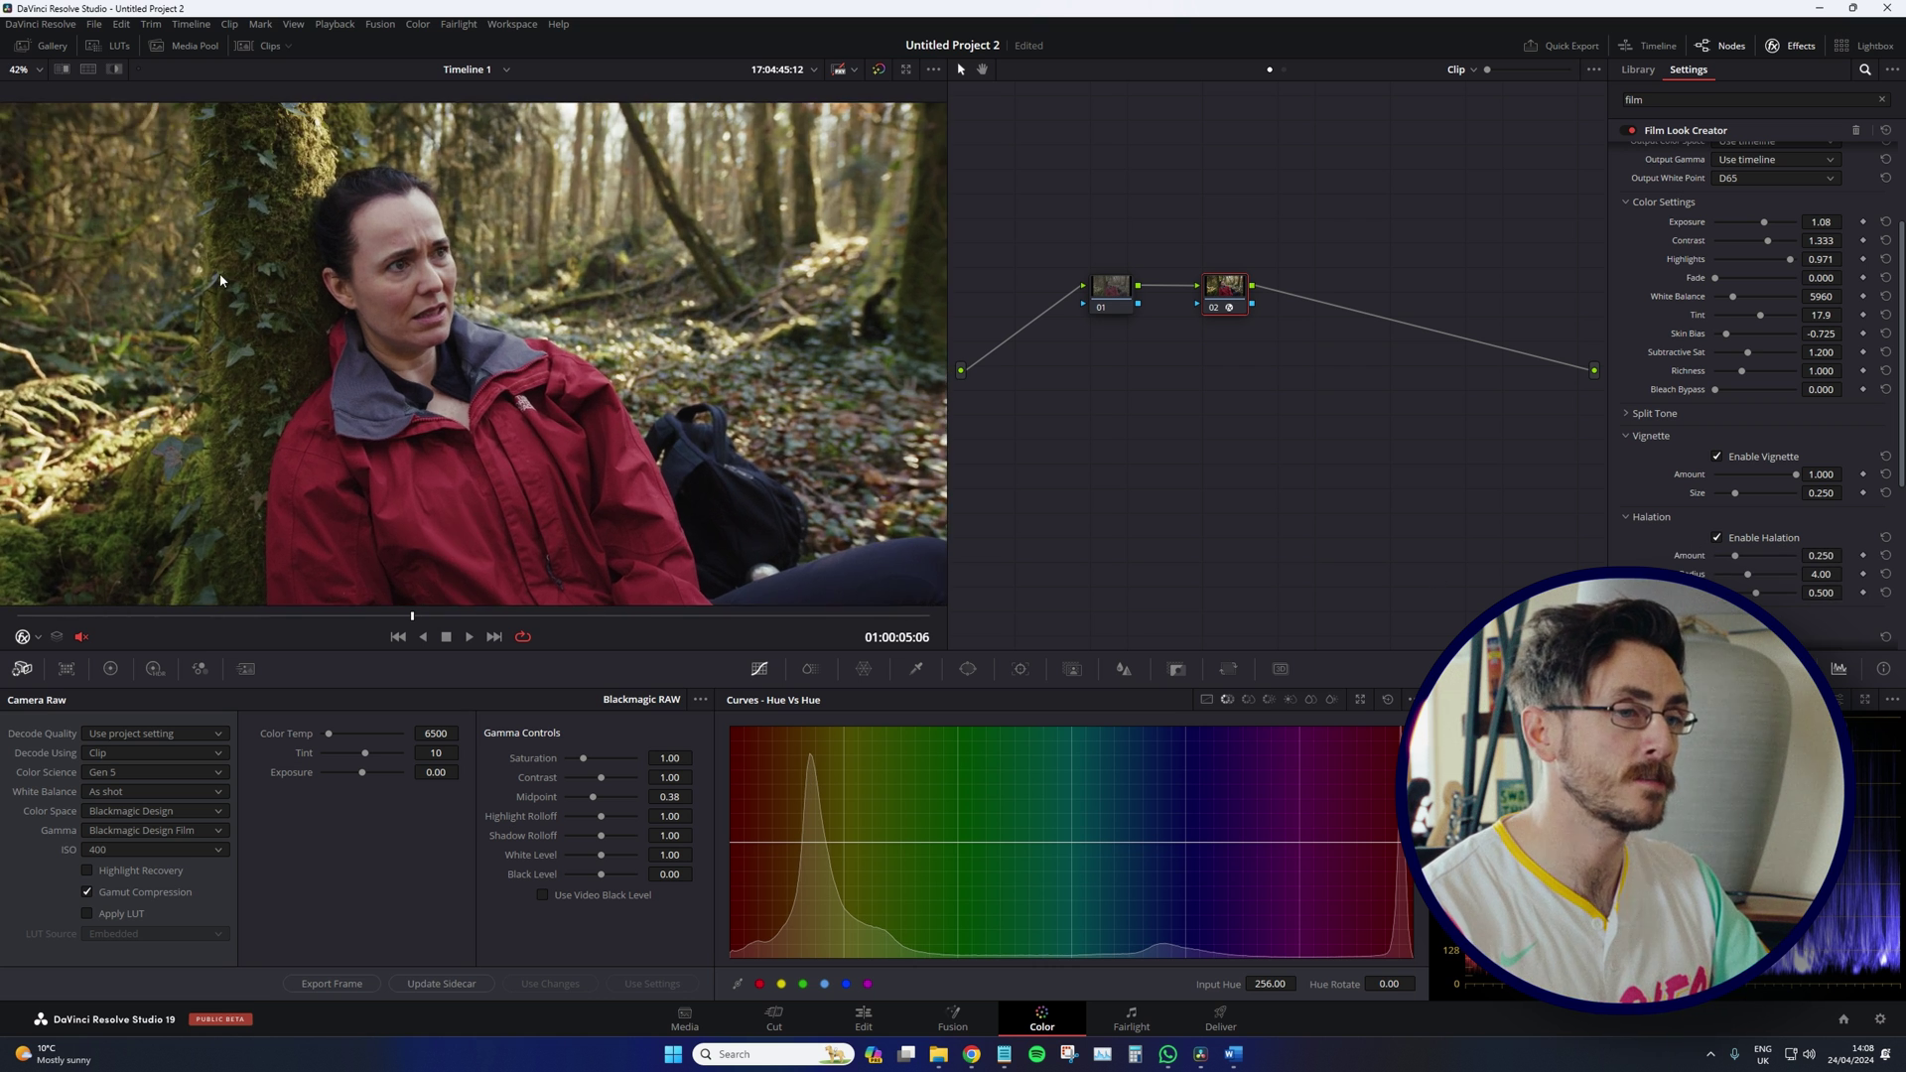
scroll(220, 281, "up", 2)
scroll(447, 283, "left", 3)
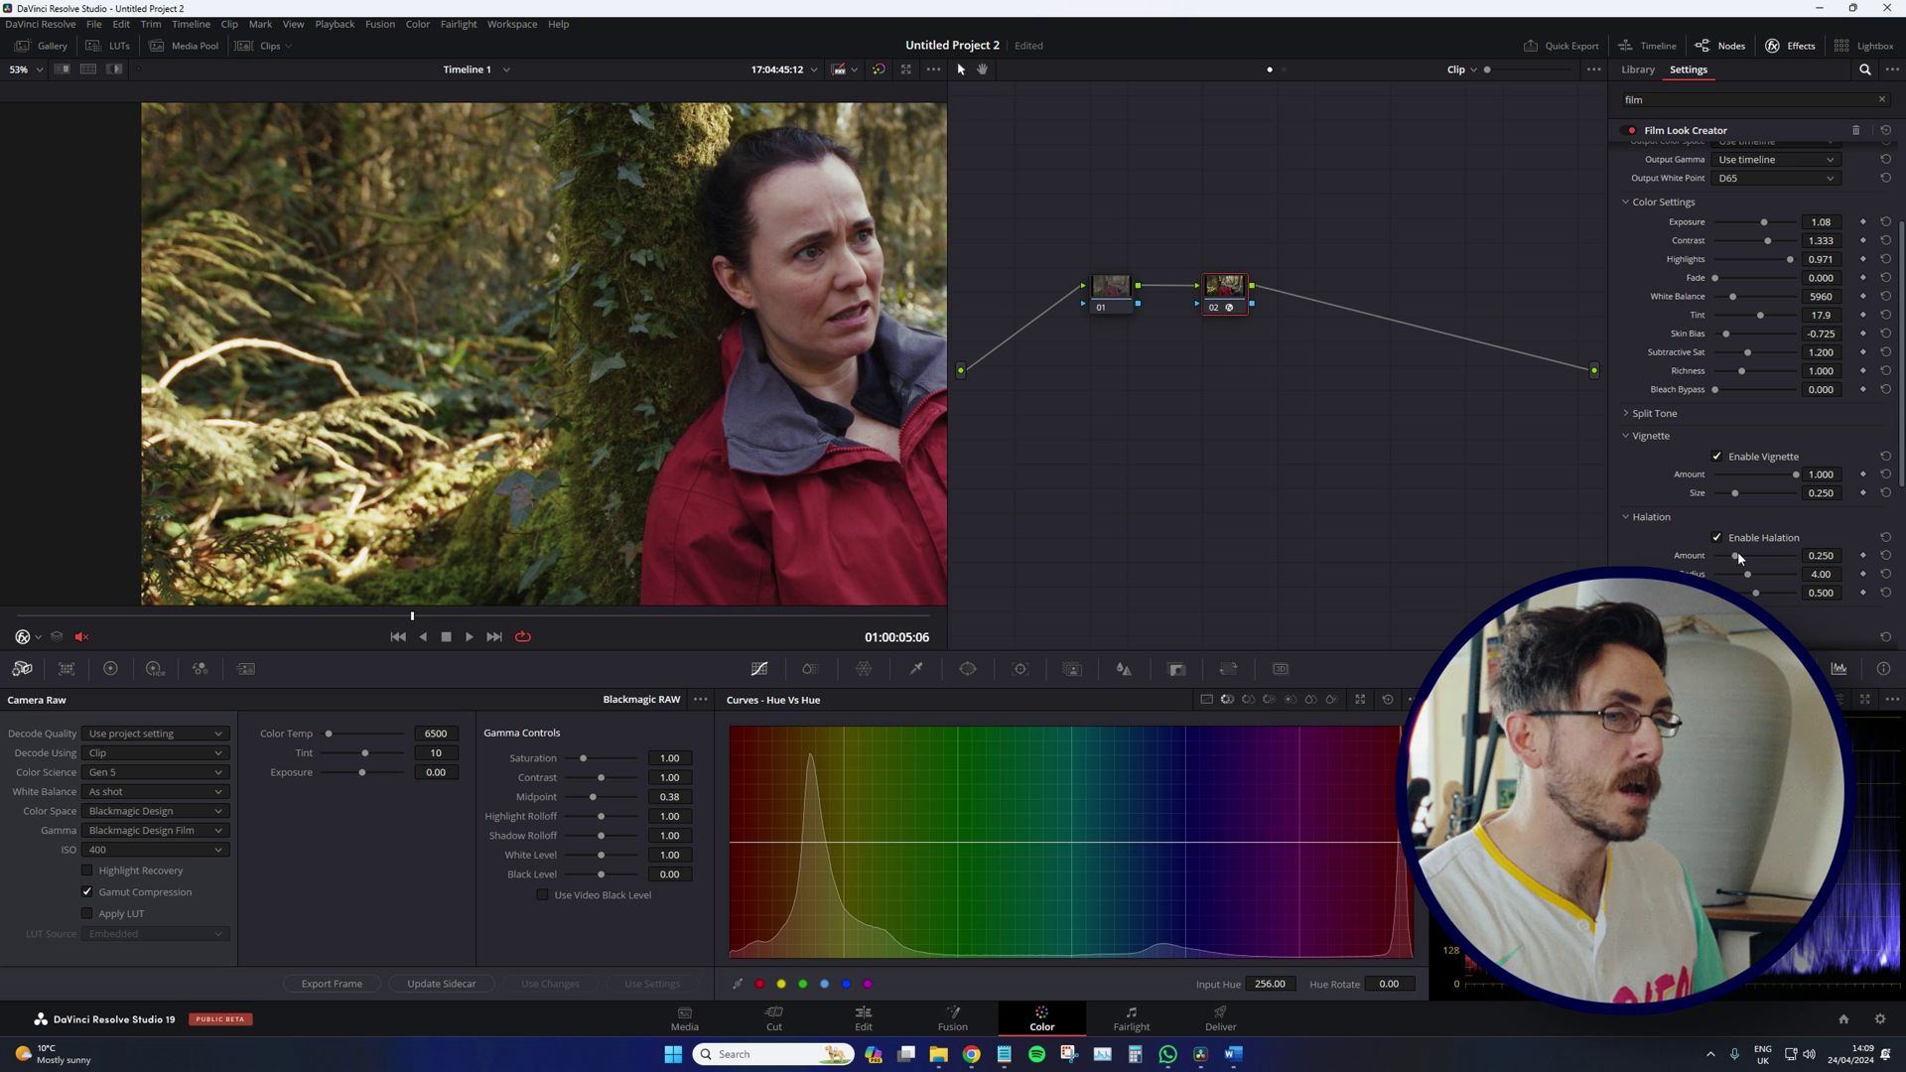
scroll(749, 478, "down", 2)
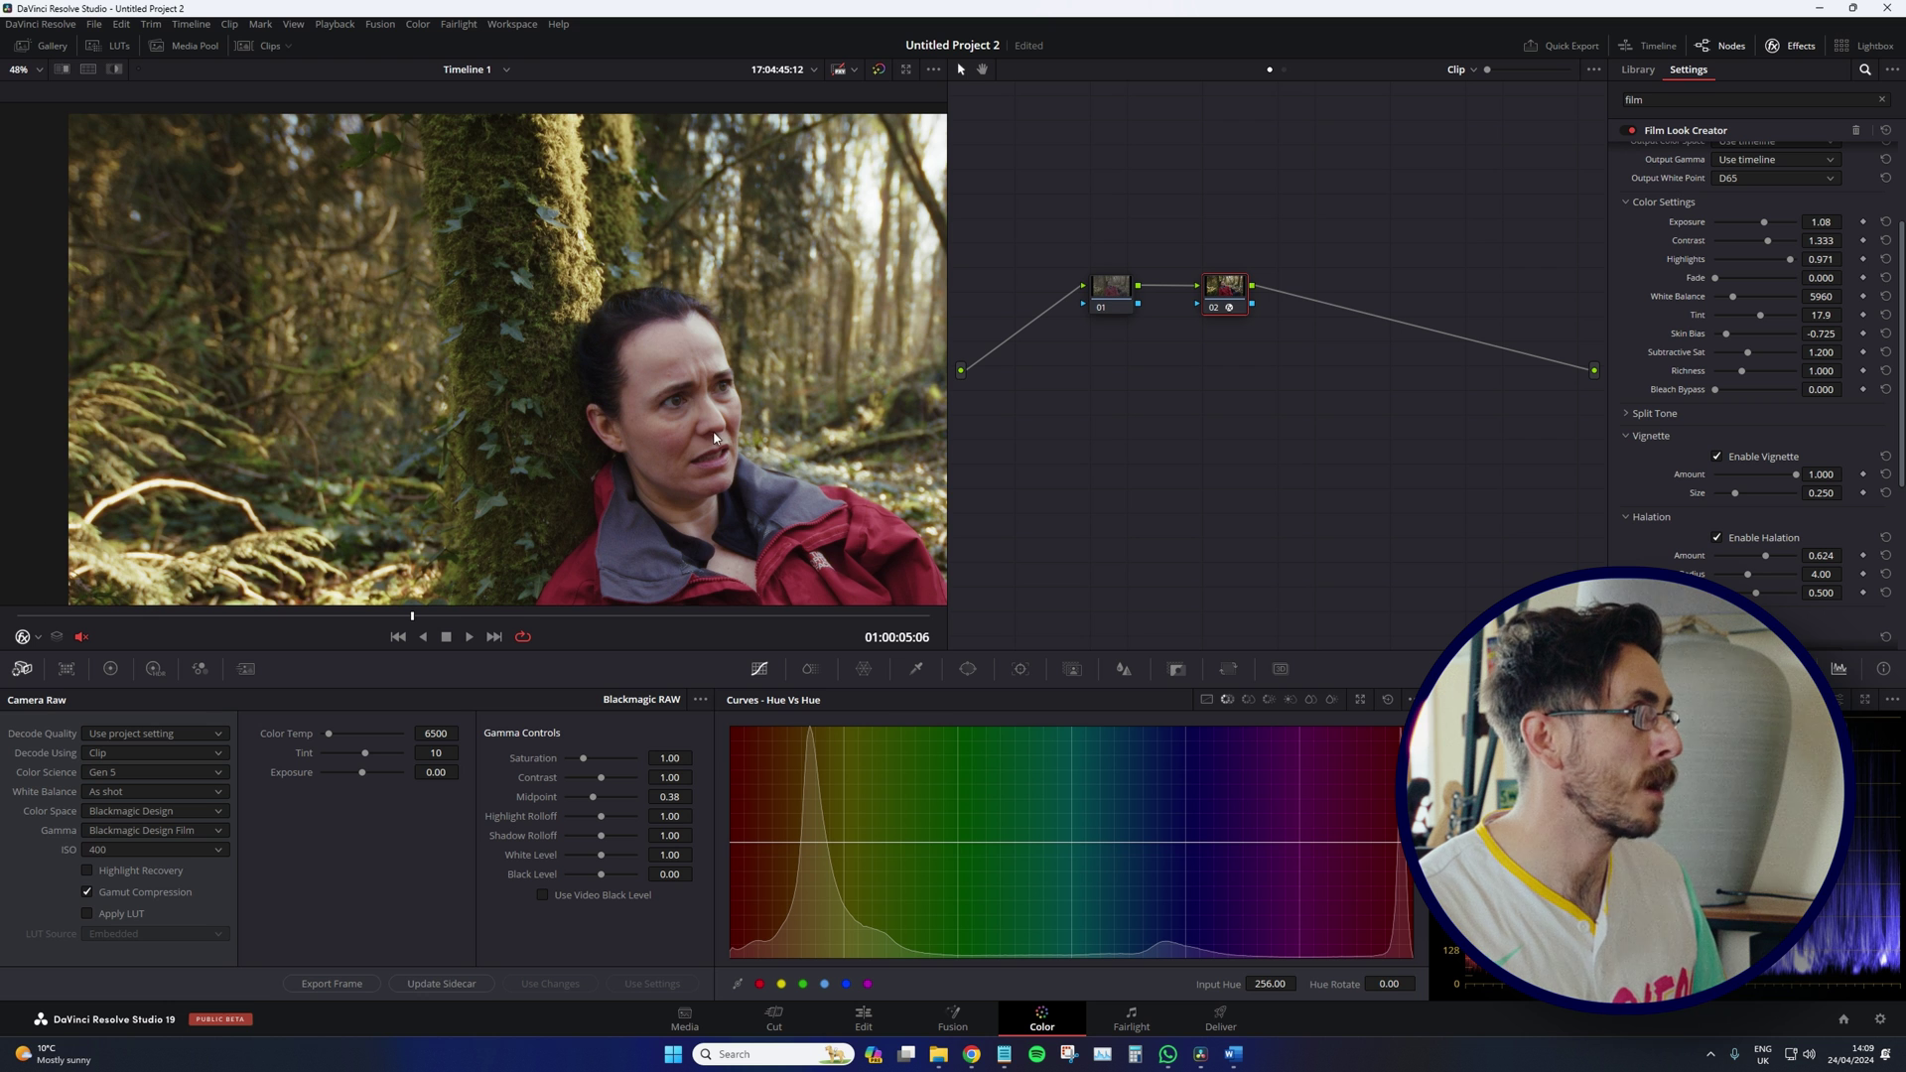
scroll(711, 435, "down", 1)
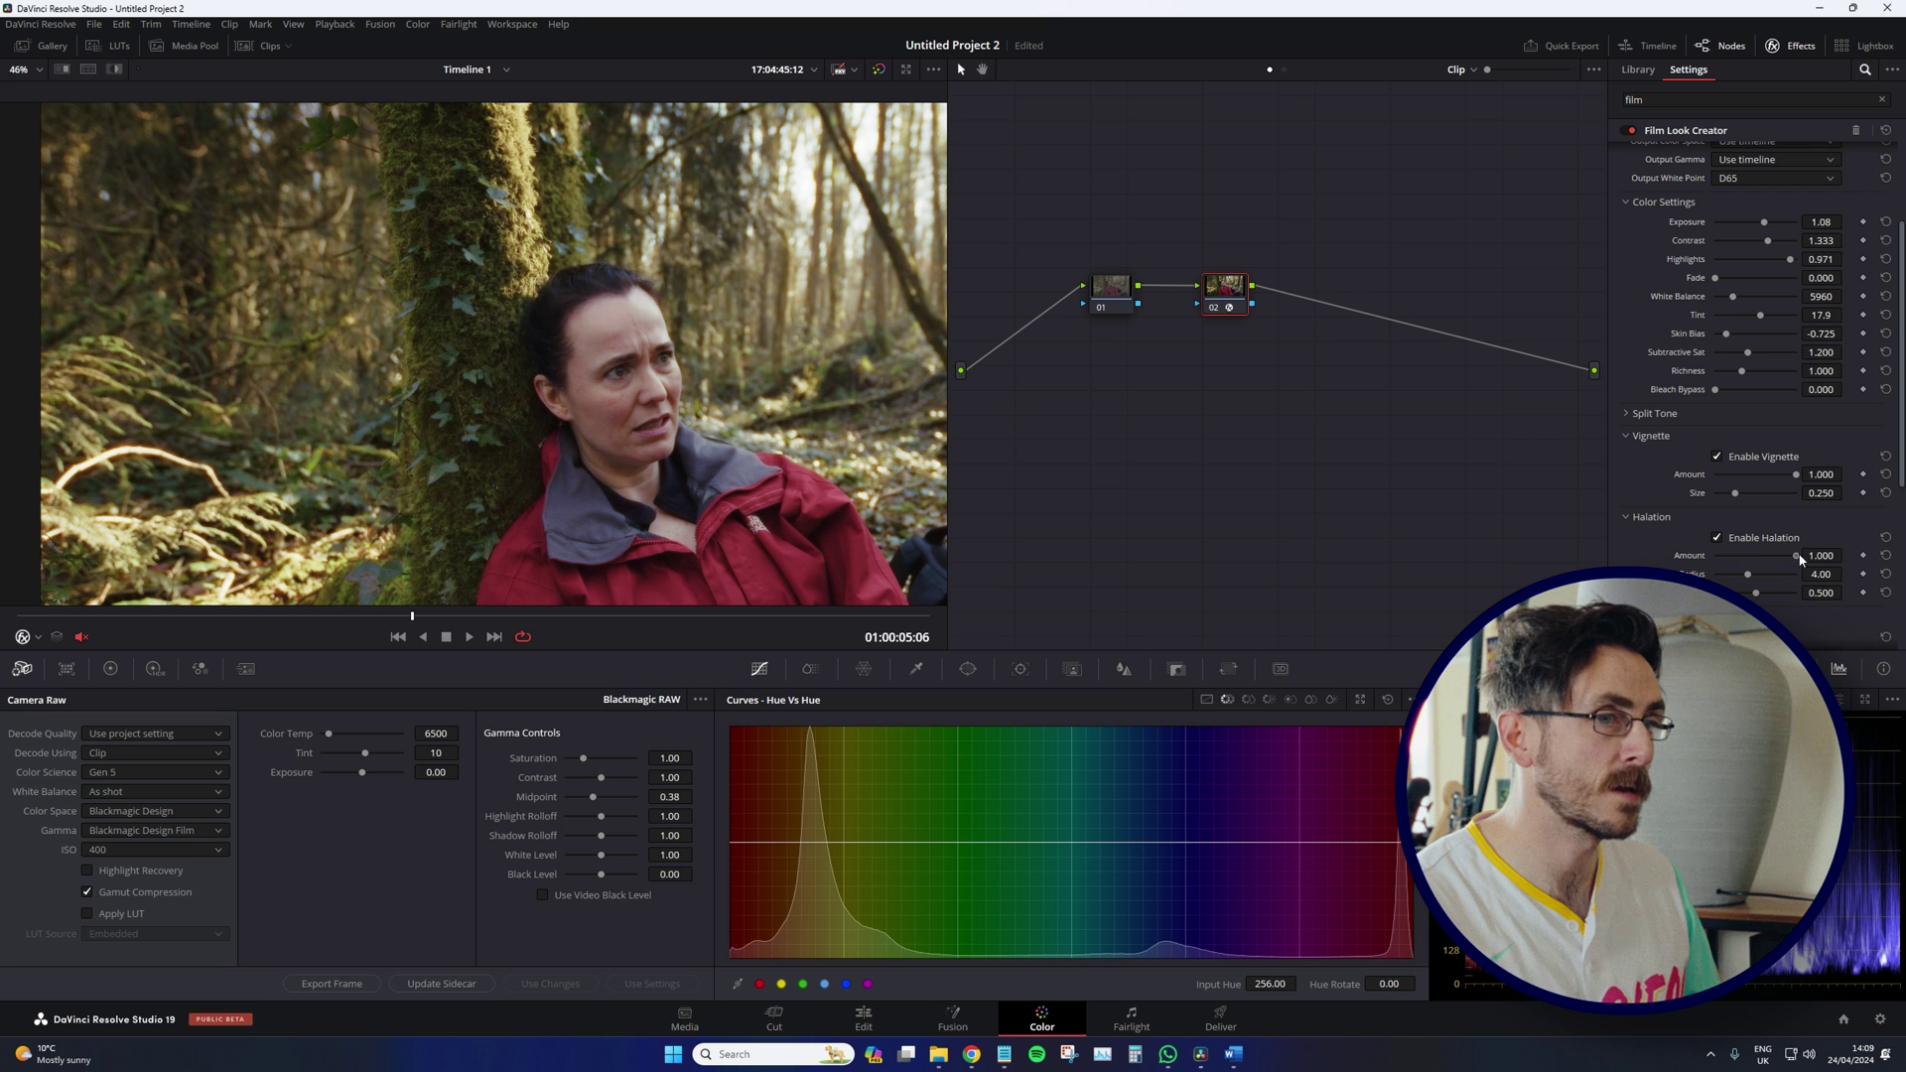
left_click_drag(1783, 563, 1770, 562)
left_click(1771, 574)
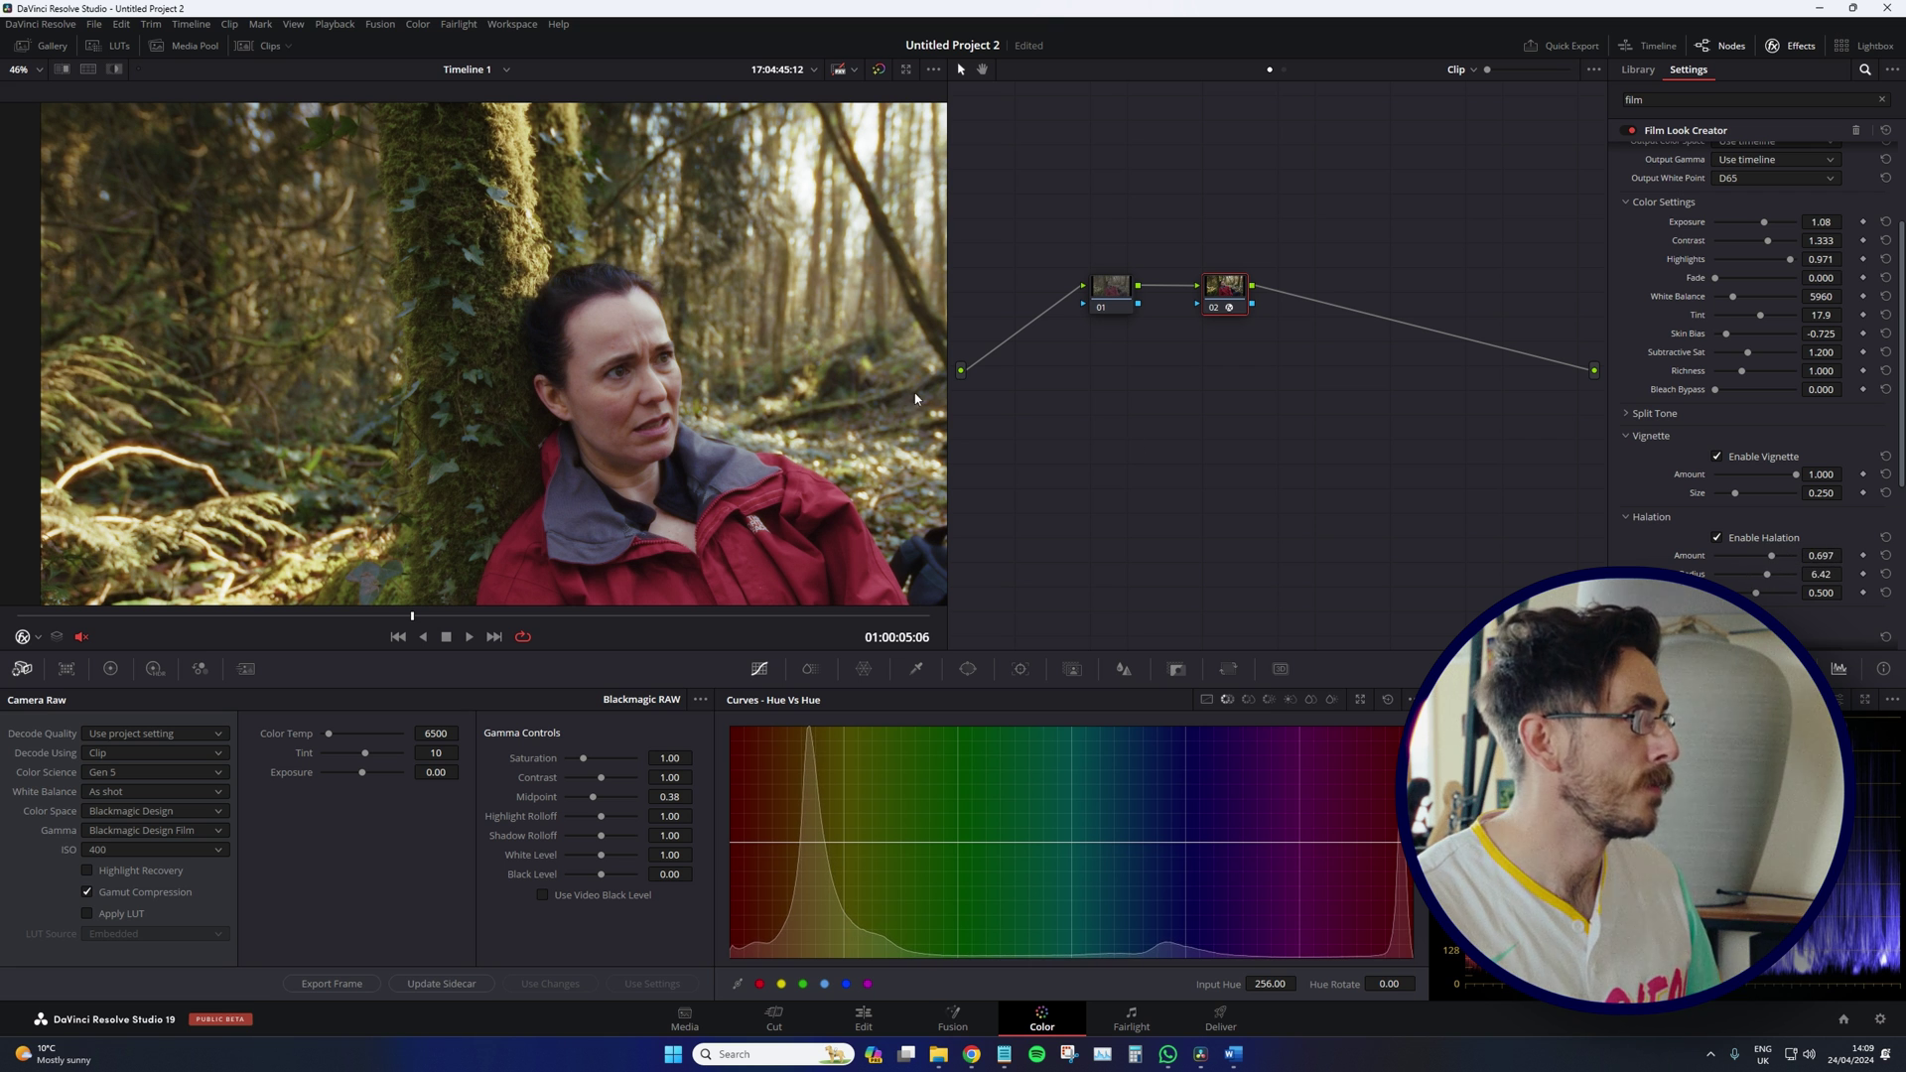
left_click_drag(913, 397, 703, 322)
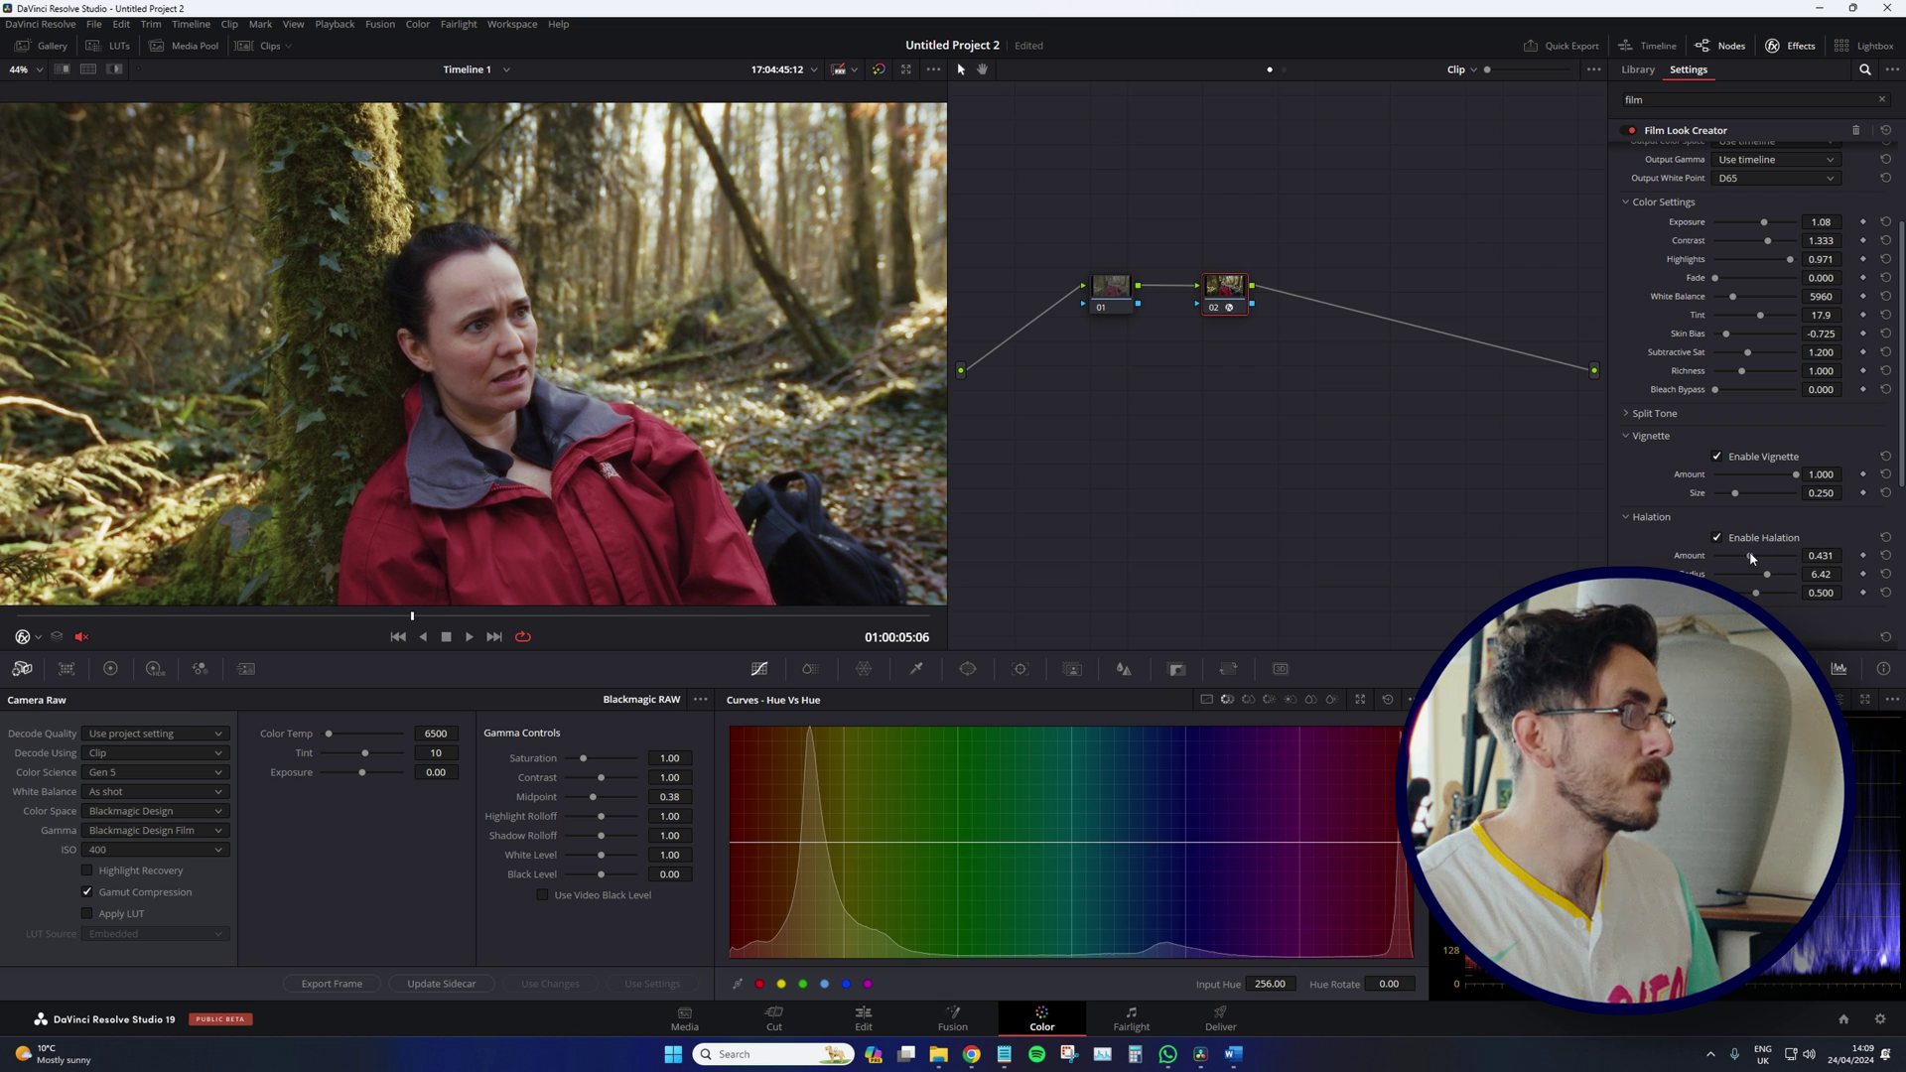
left_click_drag(1751, 559, 1753, 558)
left_click_drag(419, 409, 563, 401)
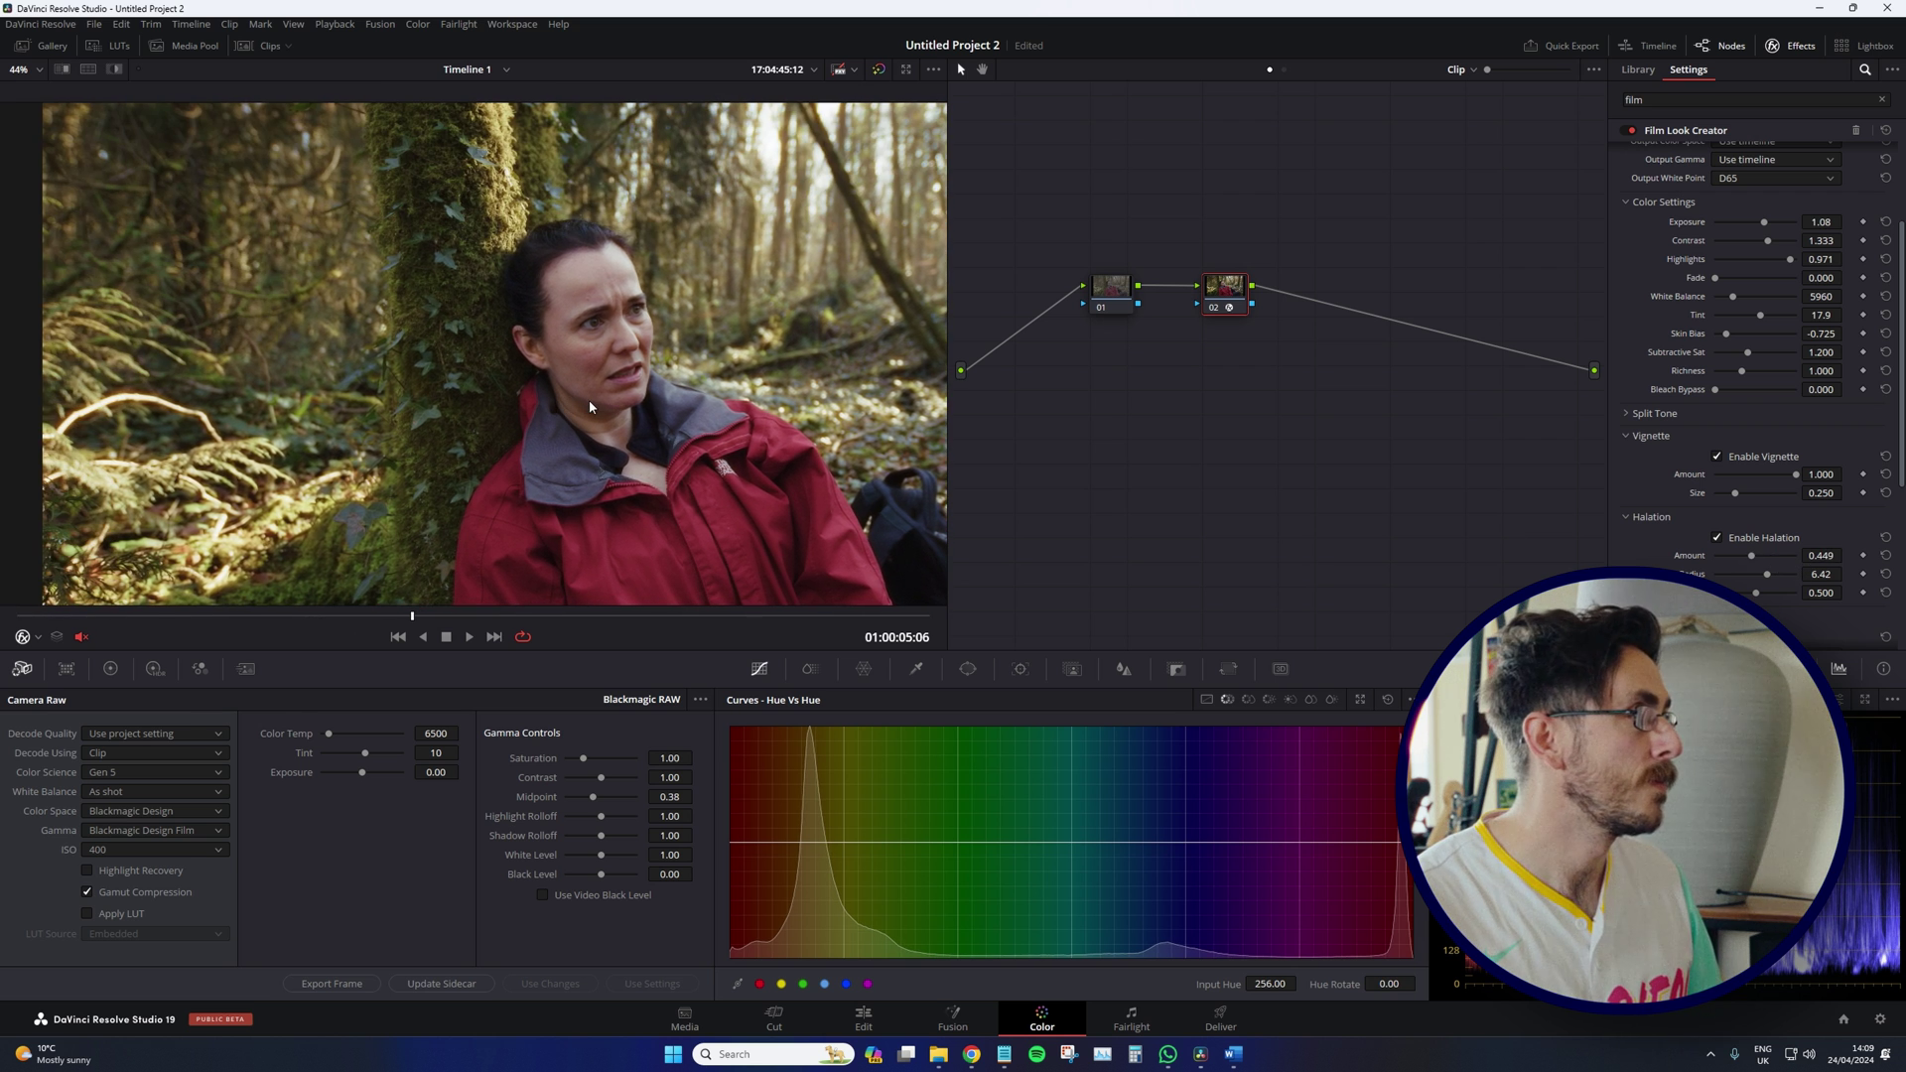
Step: Add serial node 03 with Alt+S and clear the Library search
left_click(1722, 98)
key("alt+s")
key("BackSpace")
key("BackSpace")
key("BackSpace")
key("BackSpace")
Step: Apply the Resolve FX Halation effect to node 03 and check its isolated regions
type("hal")
left_click_drag(1296, 300, 1297, 298)
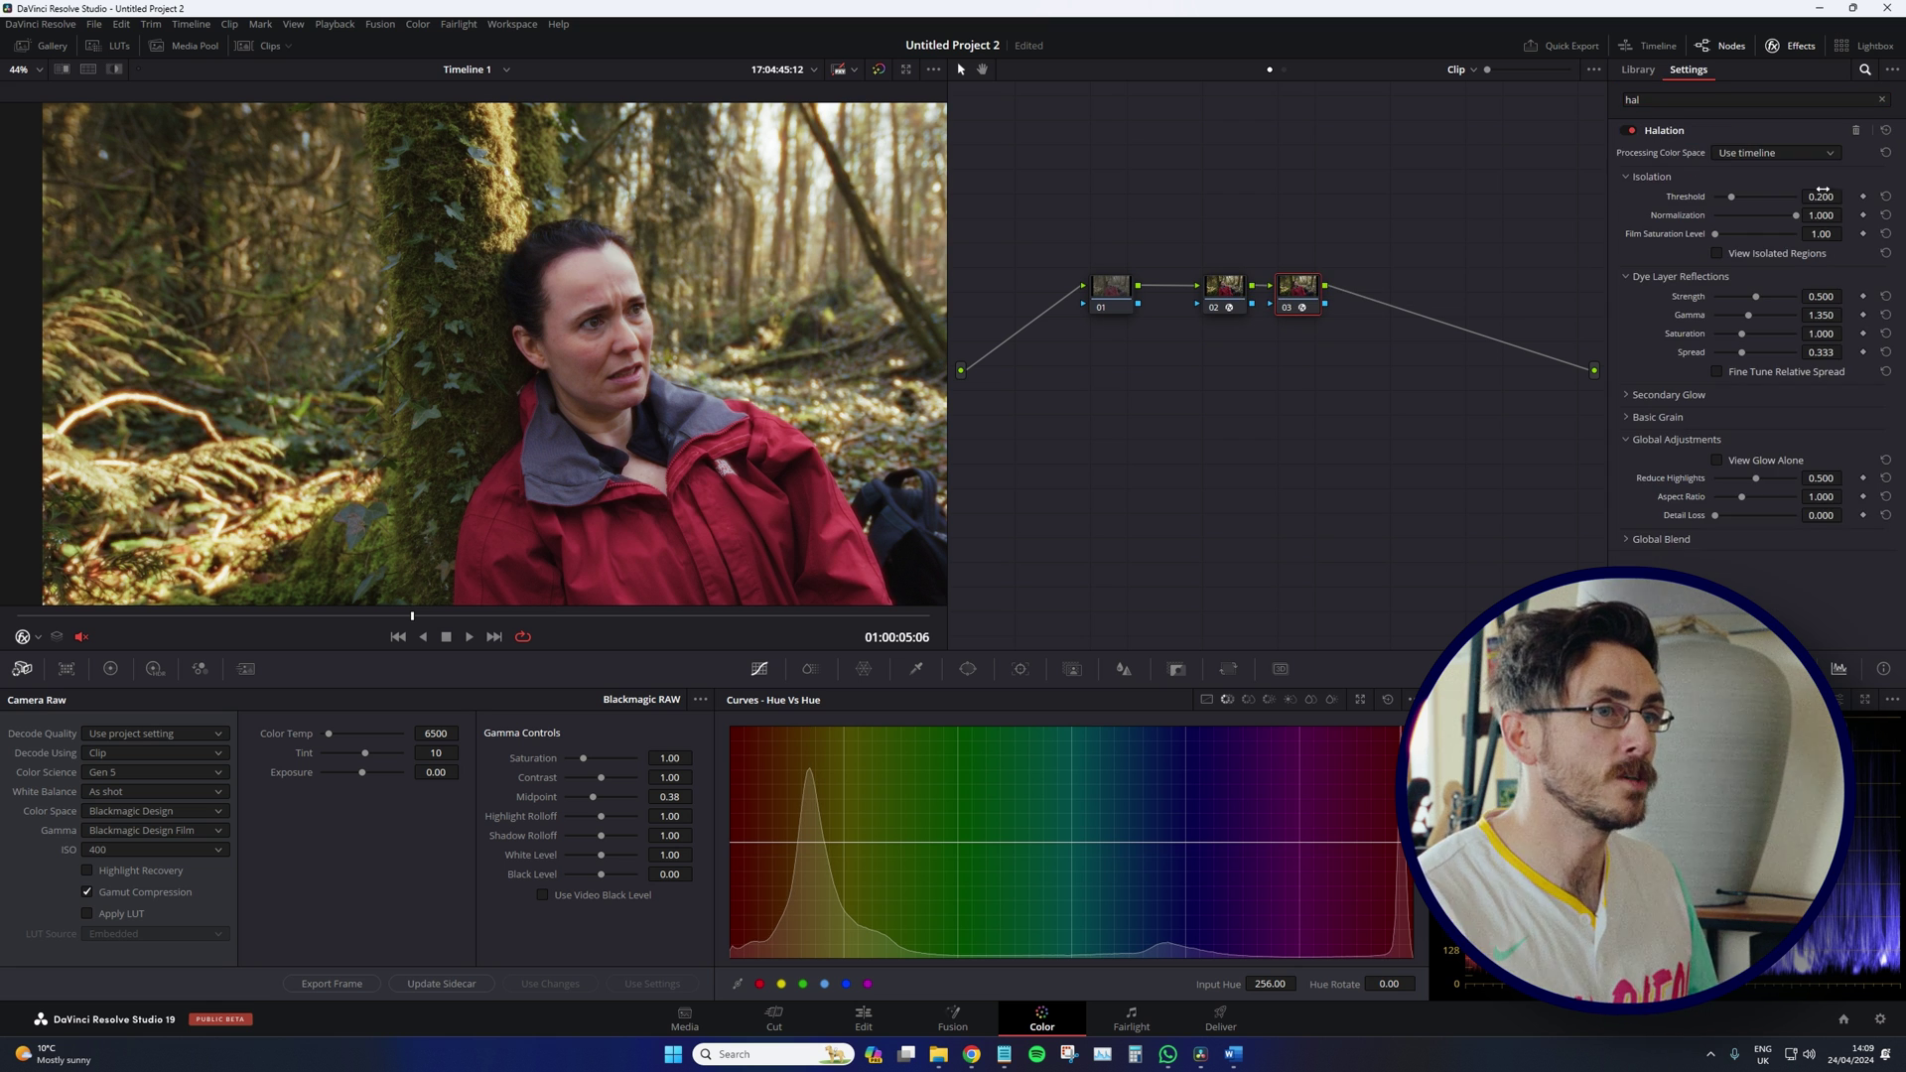
left_click(1721, 254)
left_click(1723, 258)
Step: Delete node 03 and reopen the Halation settings on node 02
key("Delete")
left_click(1230, 295)
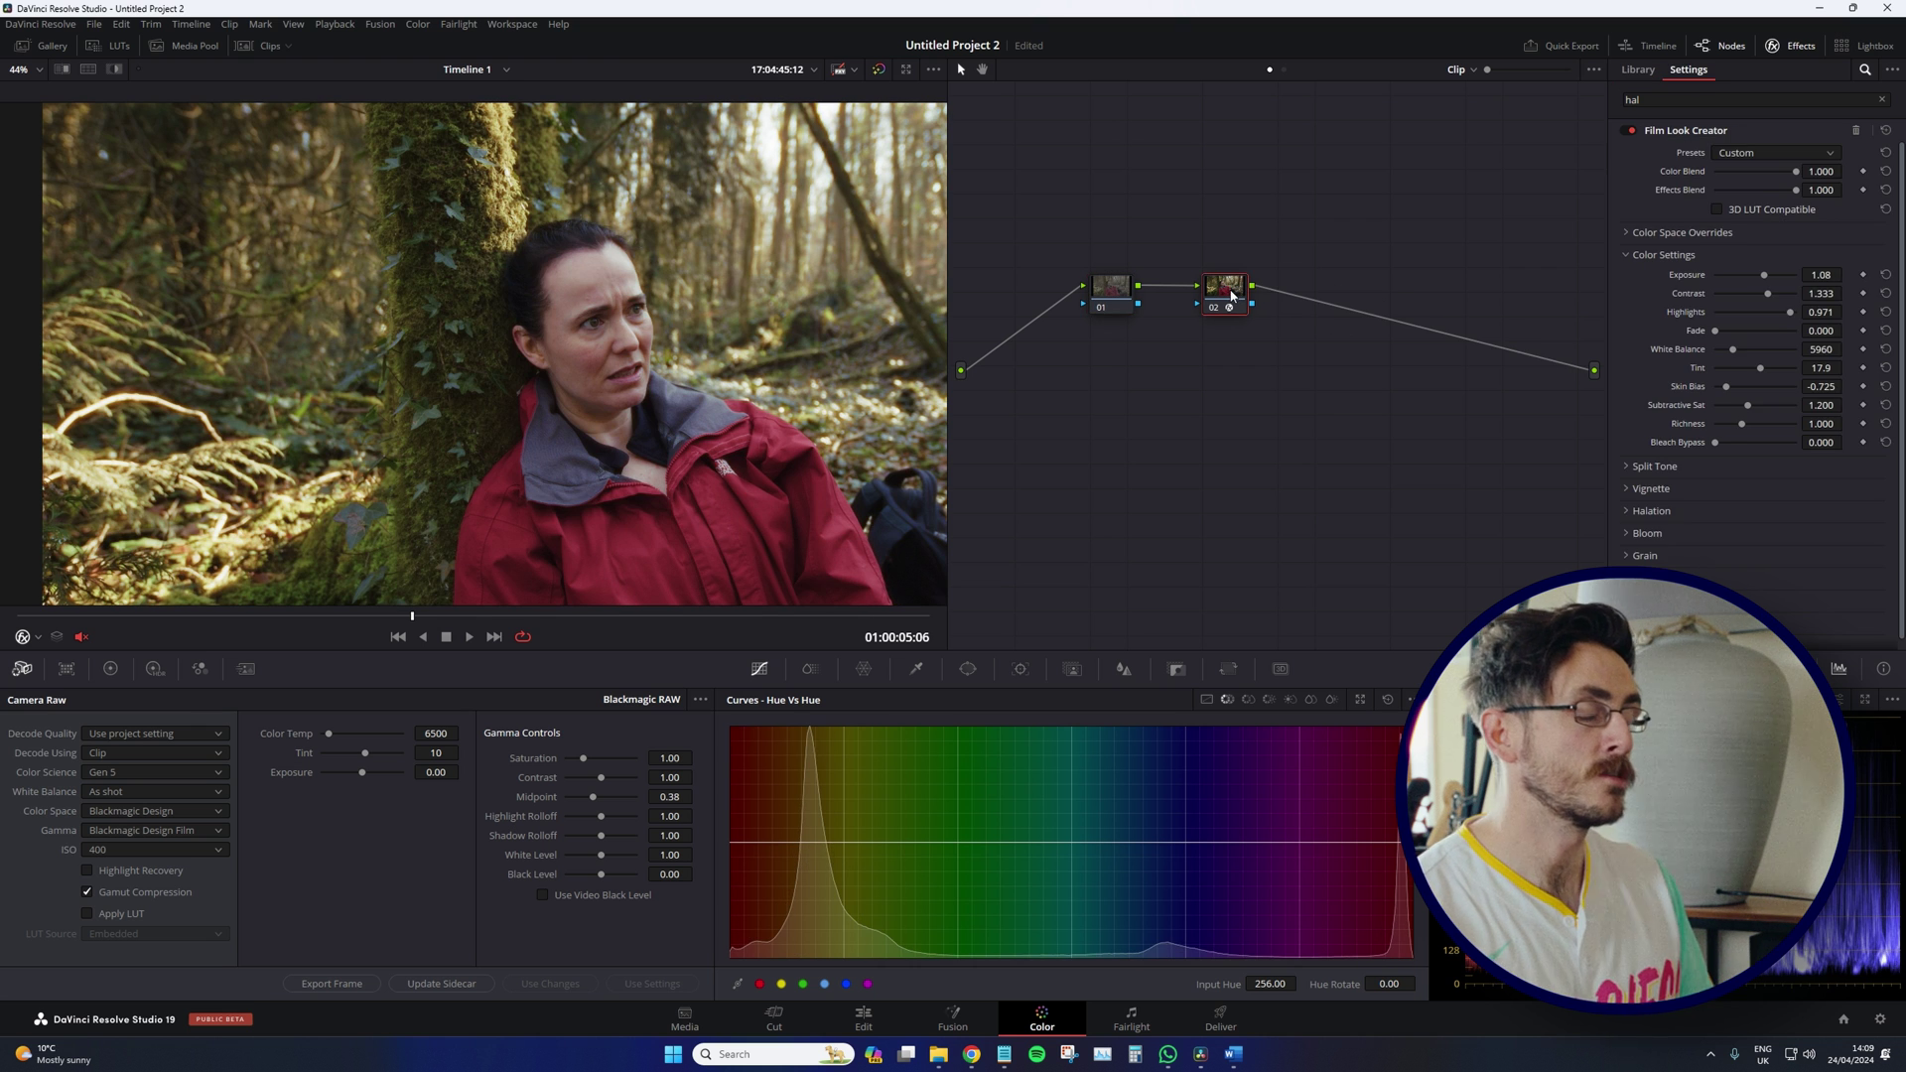
scroll(1693, 552, "down", 1)
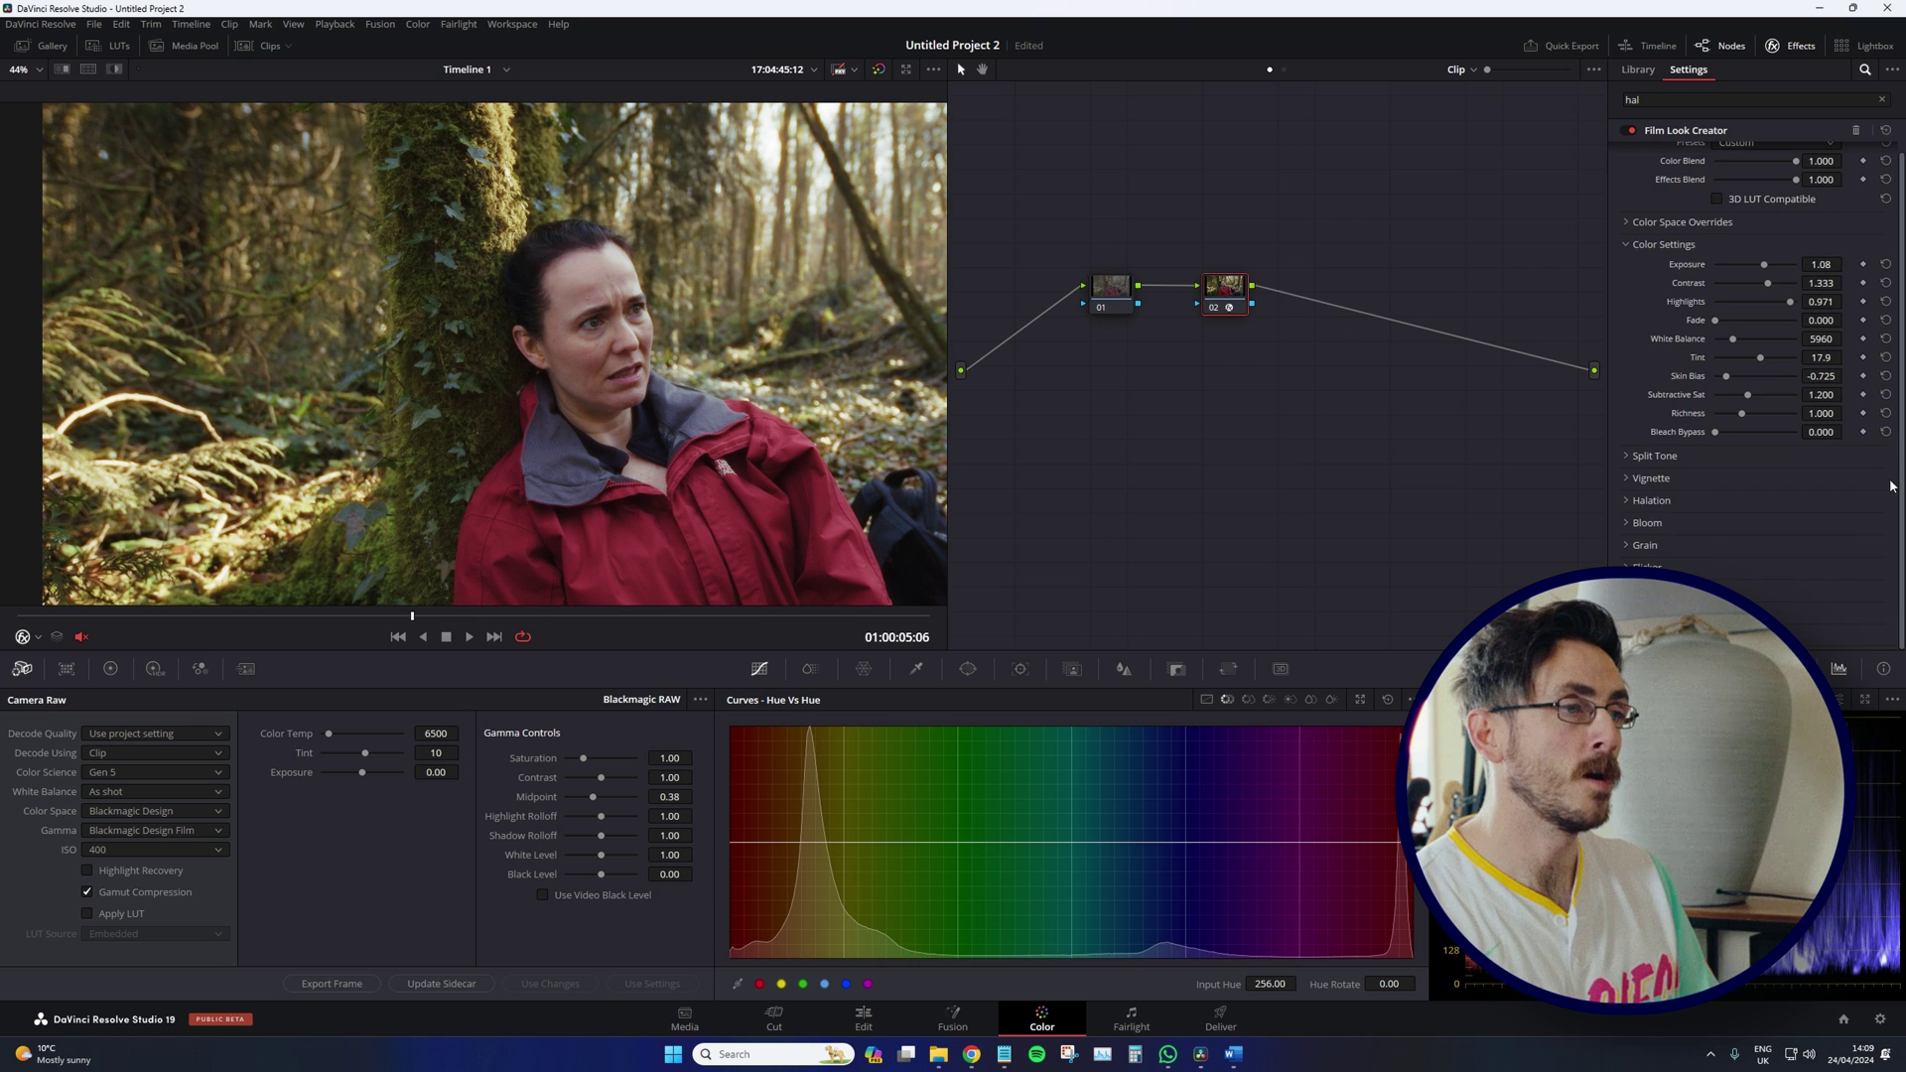
left_click(1629, 501)
scroll(1707, 505, "down", 3)
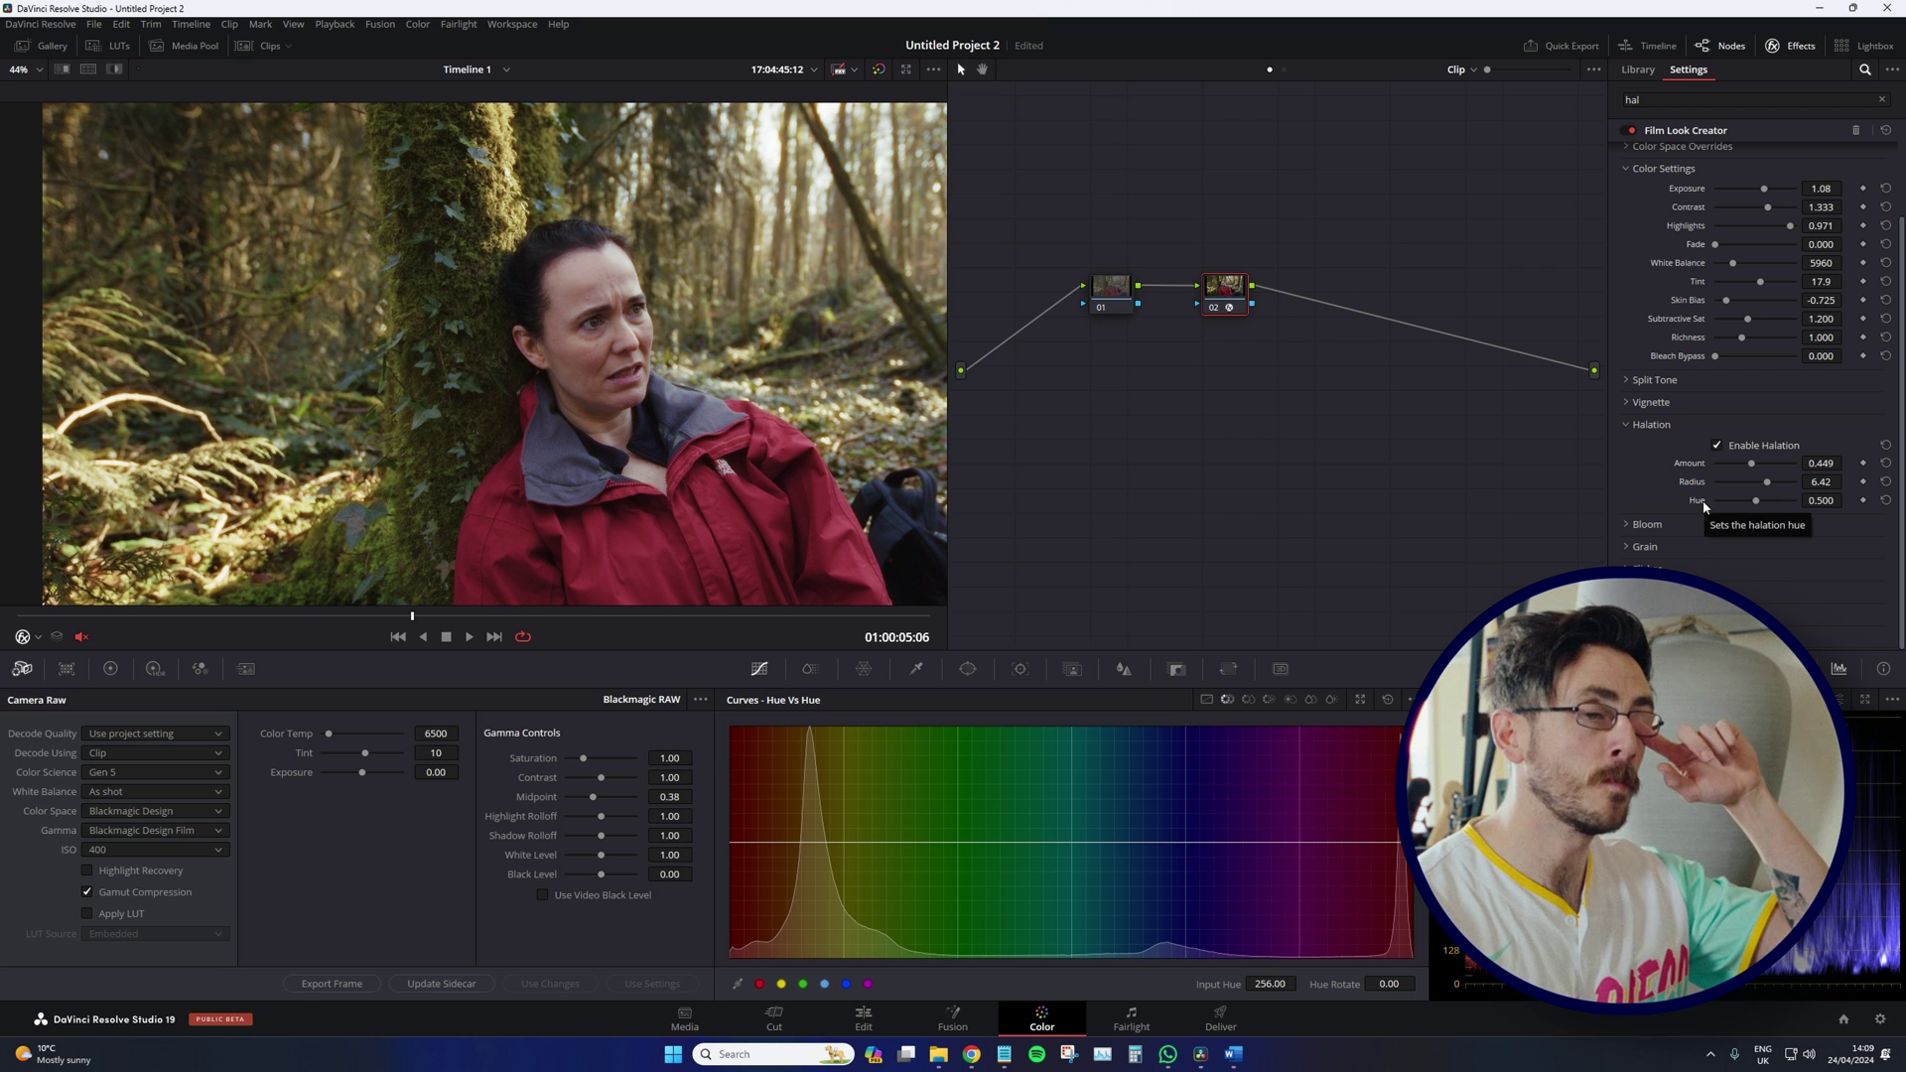
Step: Enable Bloom with Amount 0.614 and Radius 54.2
left_click(1624, 524)
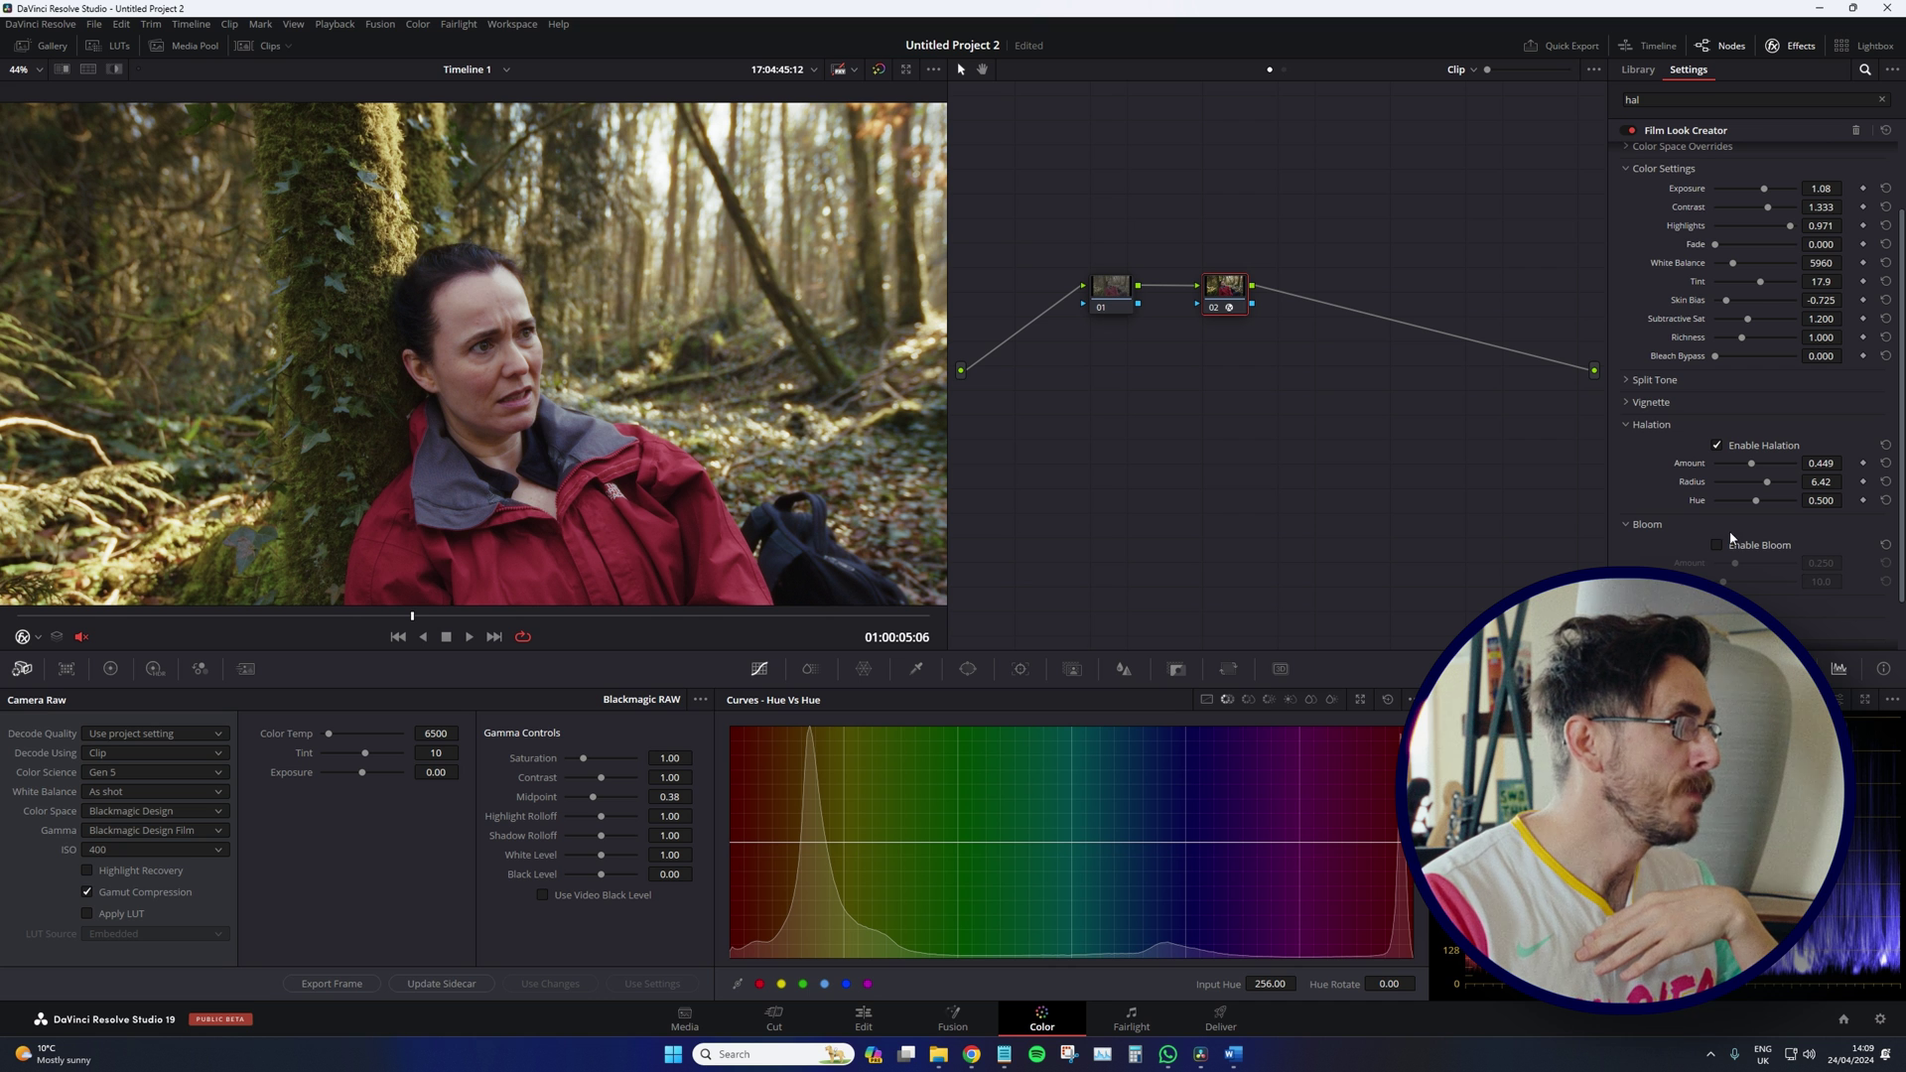
left_click(1723, 545)
scroll(735, 216, "up", 2)
scroll(762, 199, "up", 3)
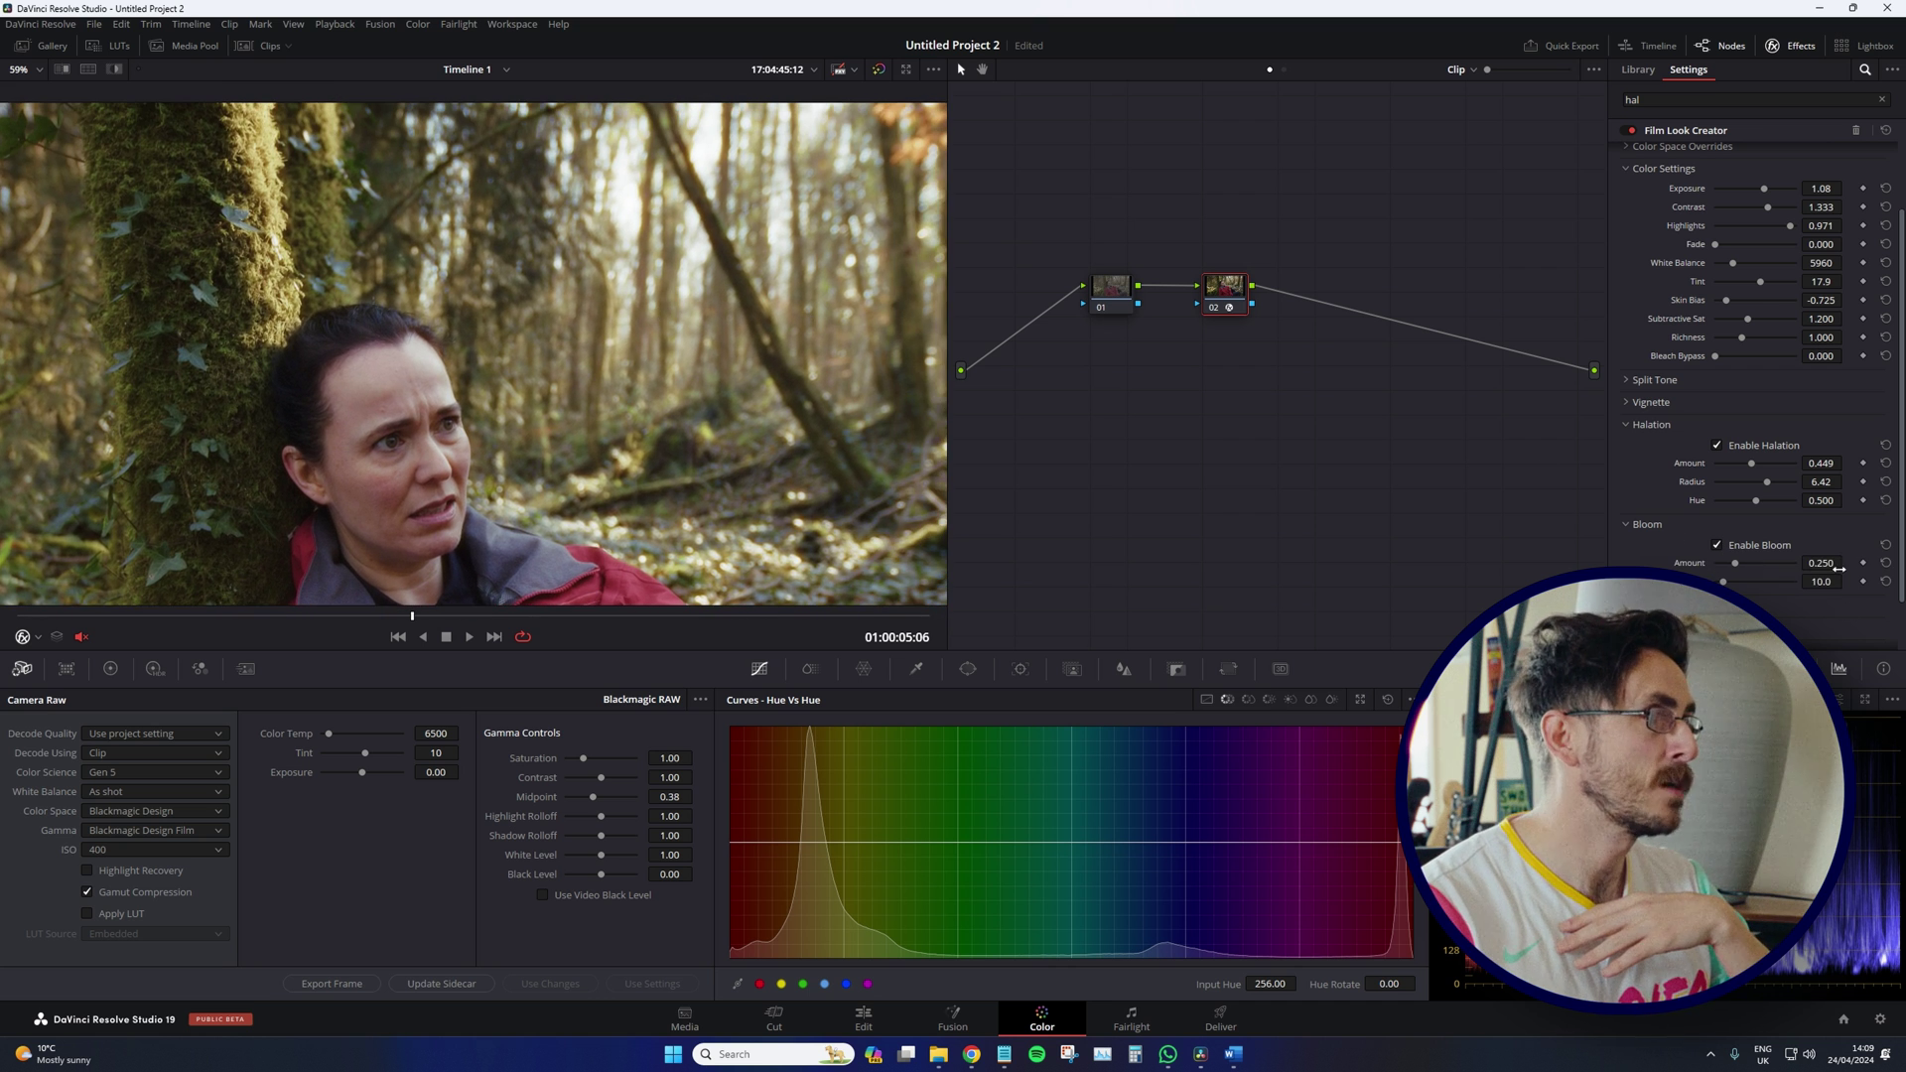
left_click_drag(1846, 563, 1846, 563)
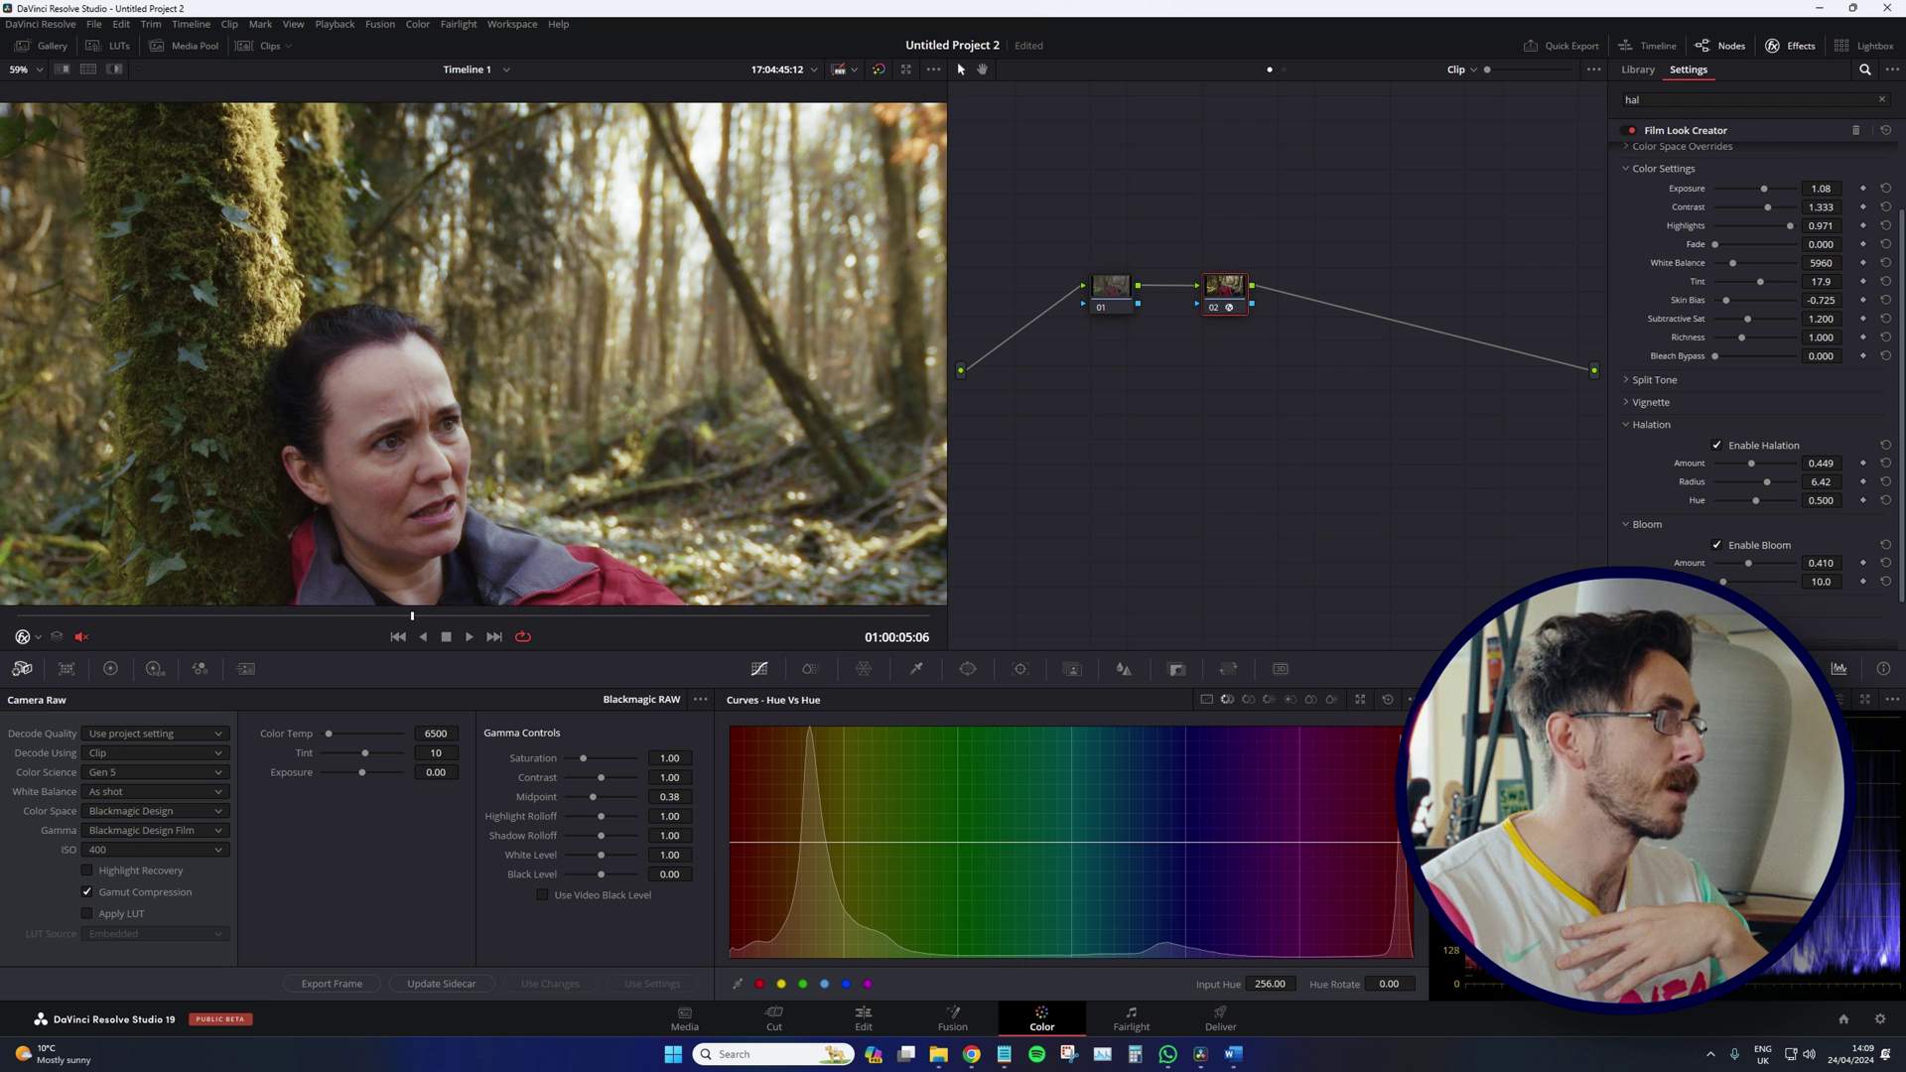
mouse_move(1723, 582)
left_mouse_down()
mouse_move(1808, 586)
mouse_move(1750, 582)
mouse_move(1782, 563)
mouse_move(1759, 583)
left_mouse_up()
scroll(500, 315, "down", 5)
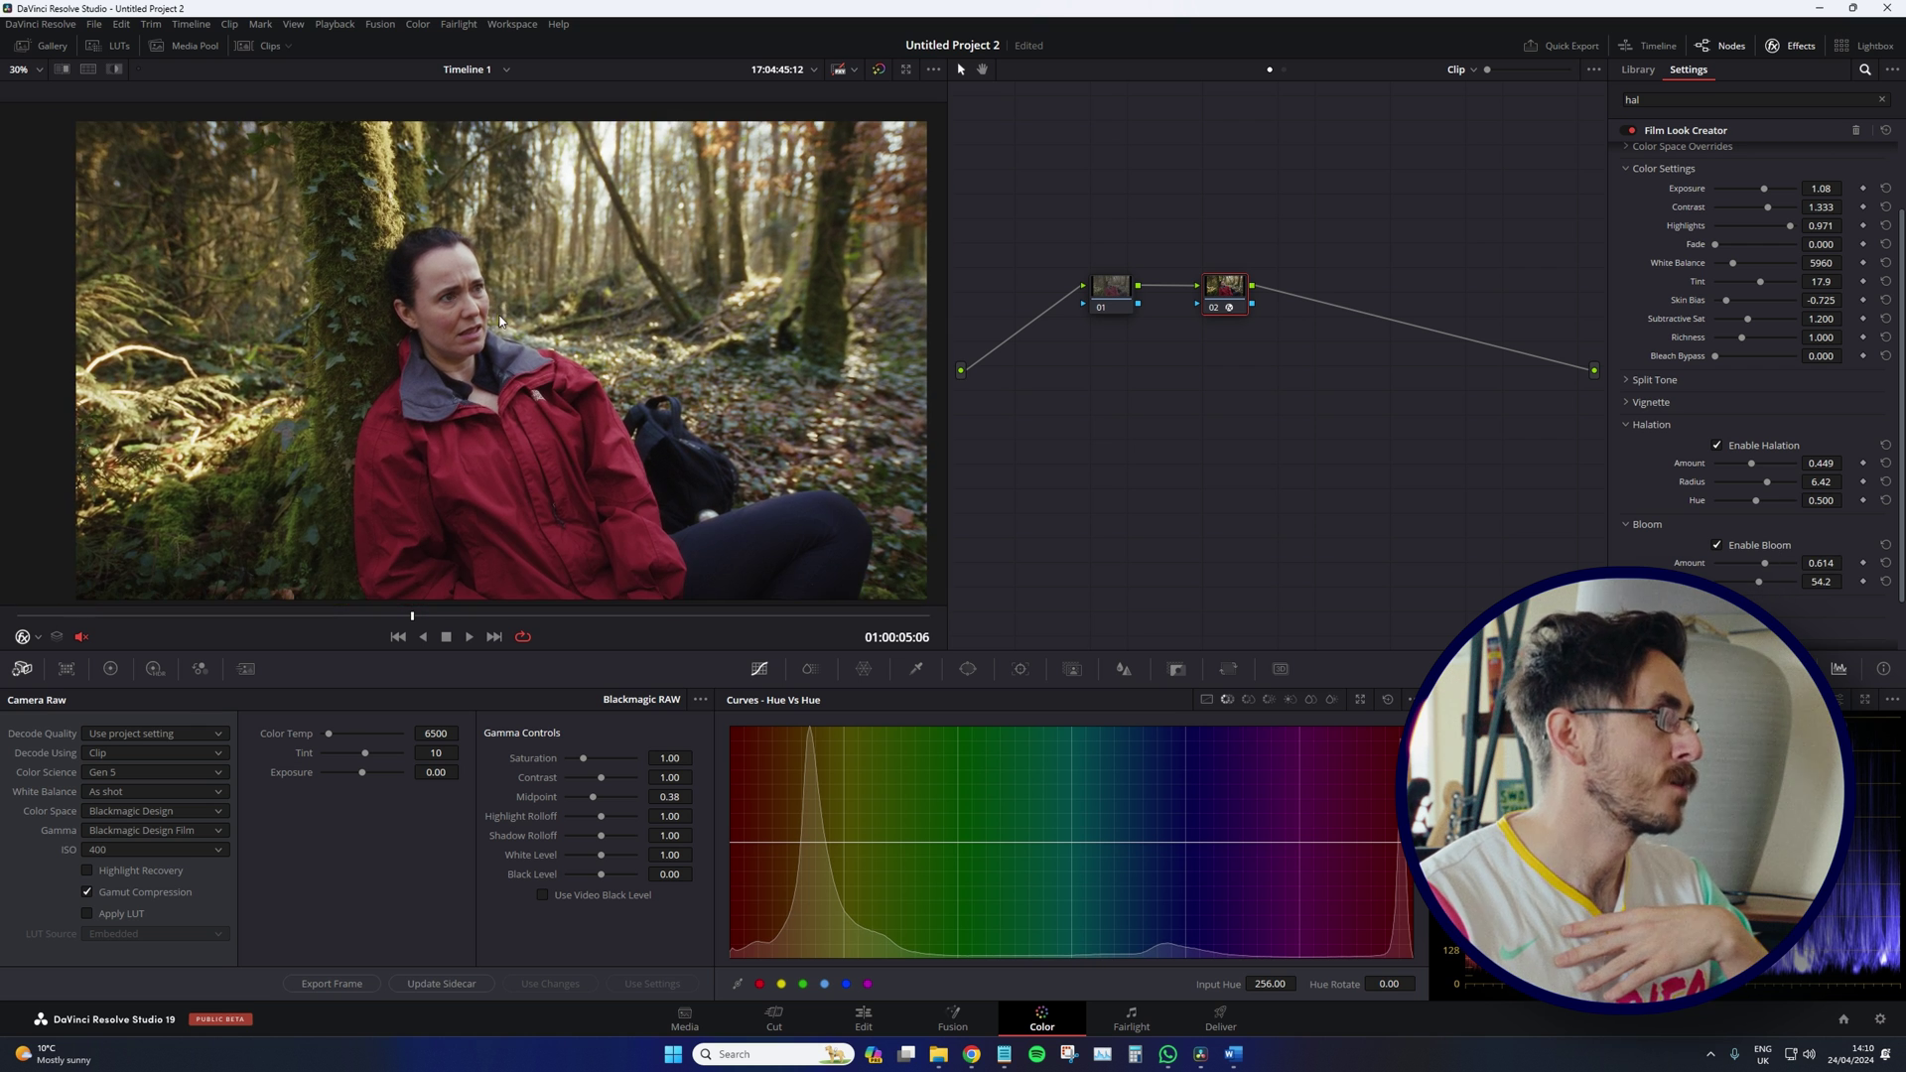
Step: Enable grain from the 35mm preset, then lower its Amount to 0.182
scroll(1640, 553, "down", 2)
left_click(1640, 549)
scroll(713, 364, "up", 6)
left_click(1777, 585)
left_click(1766, 621)
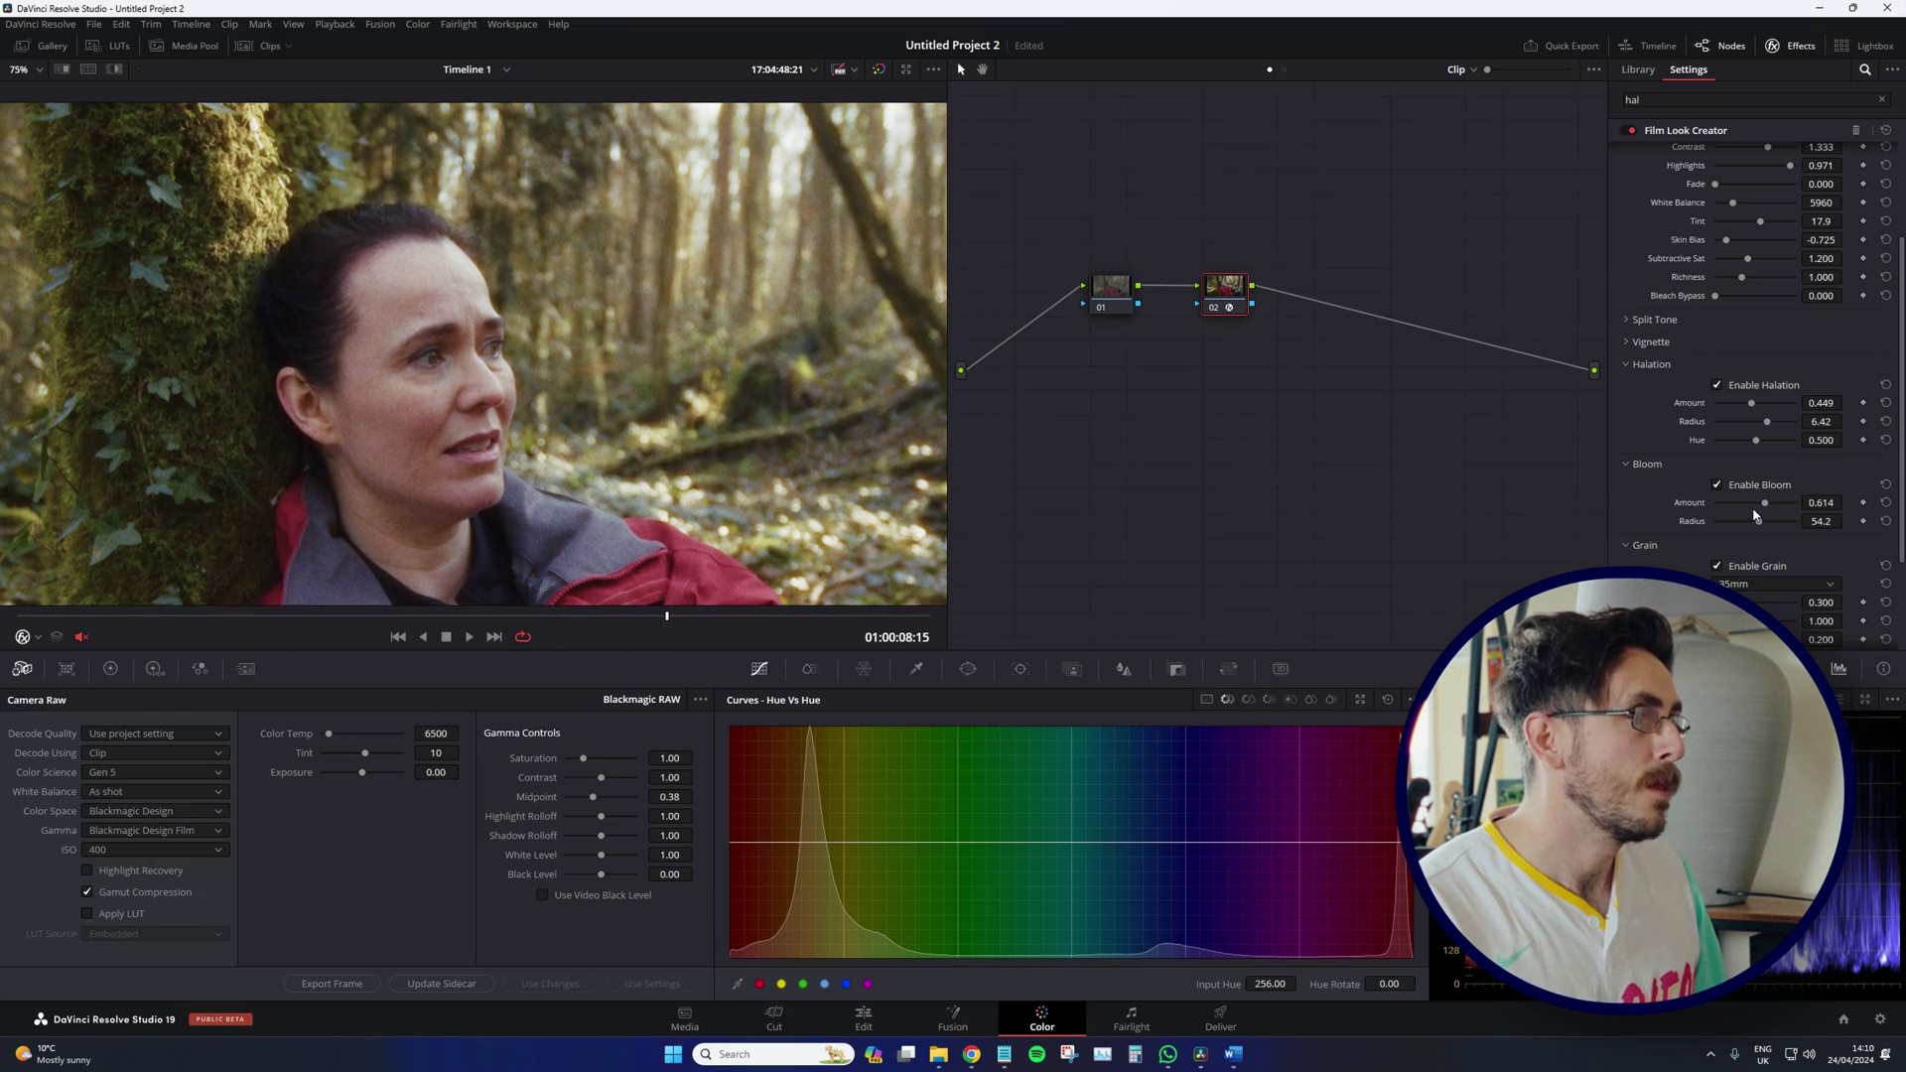
scroll(1773, 510, "down", 2)
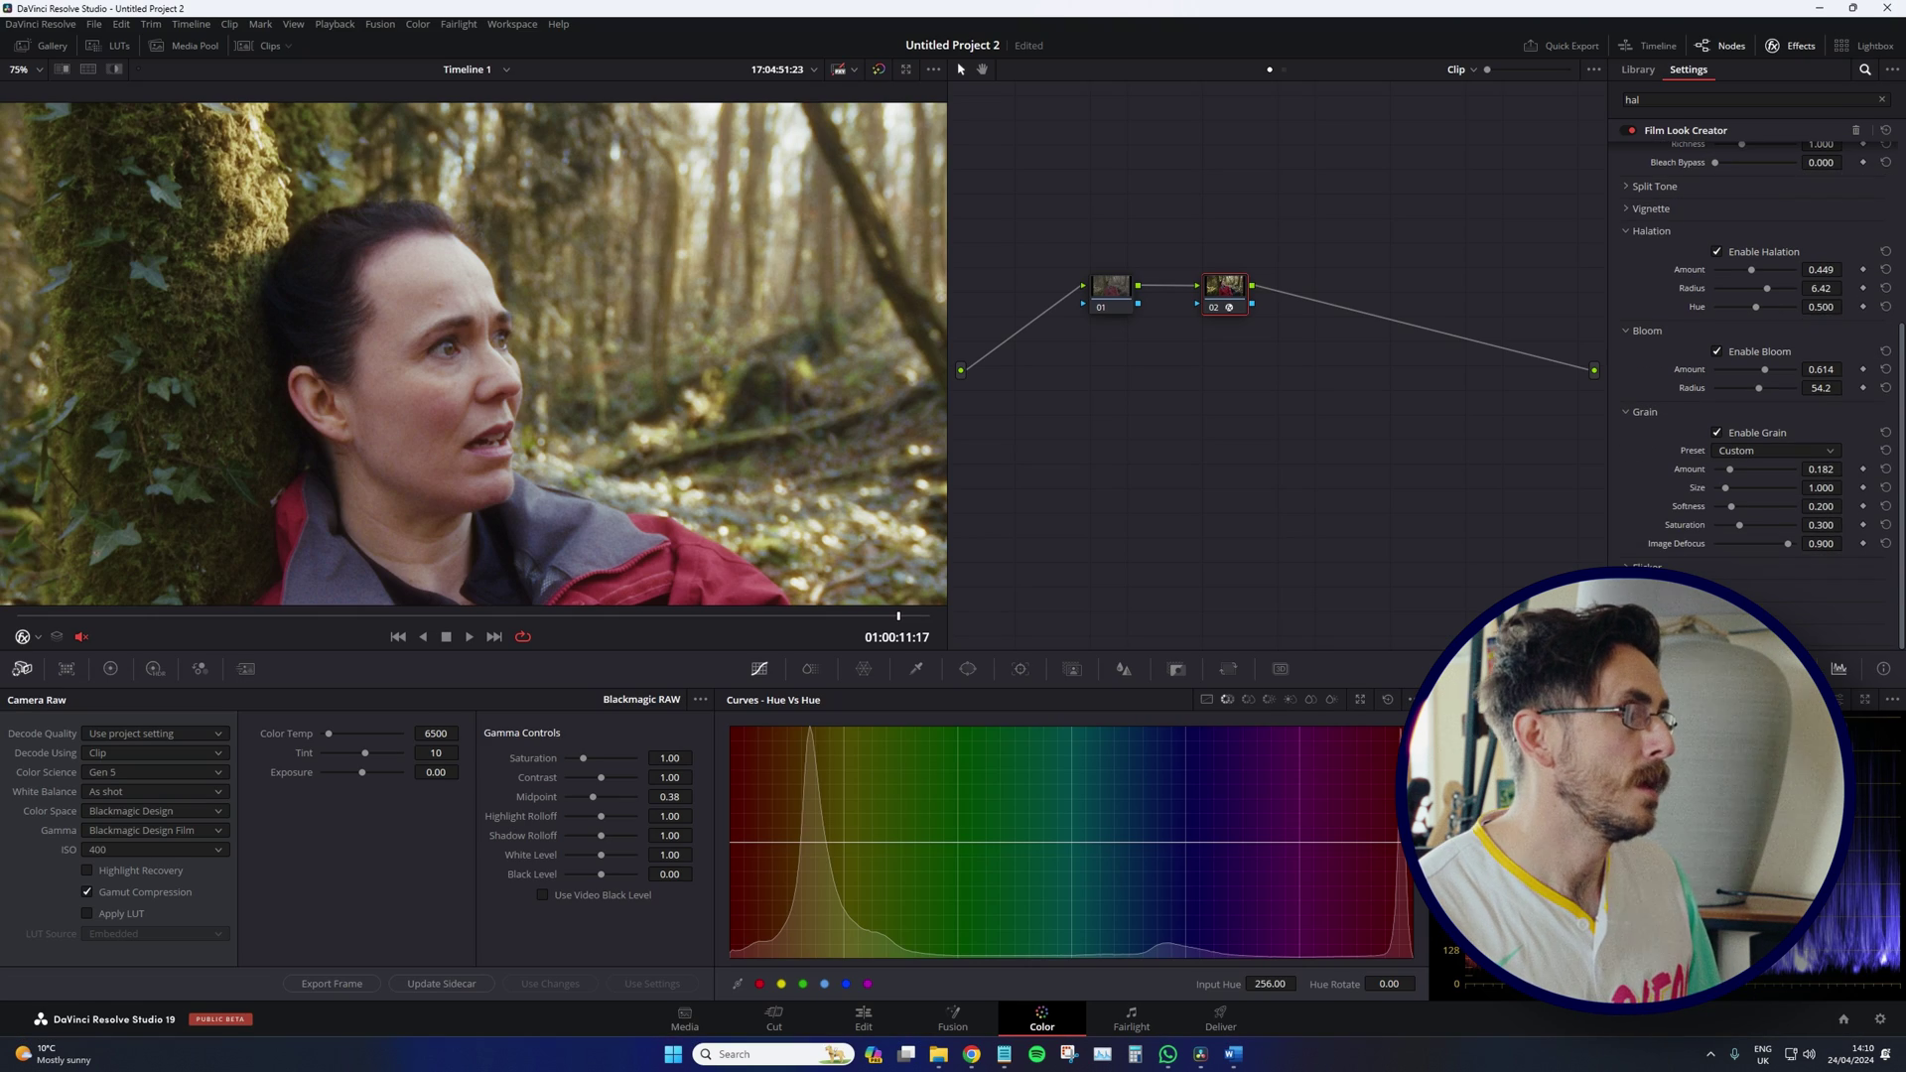
scroll(1751, 397, "down", 1)
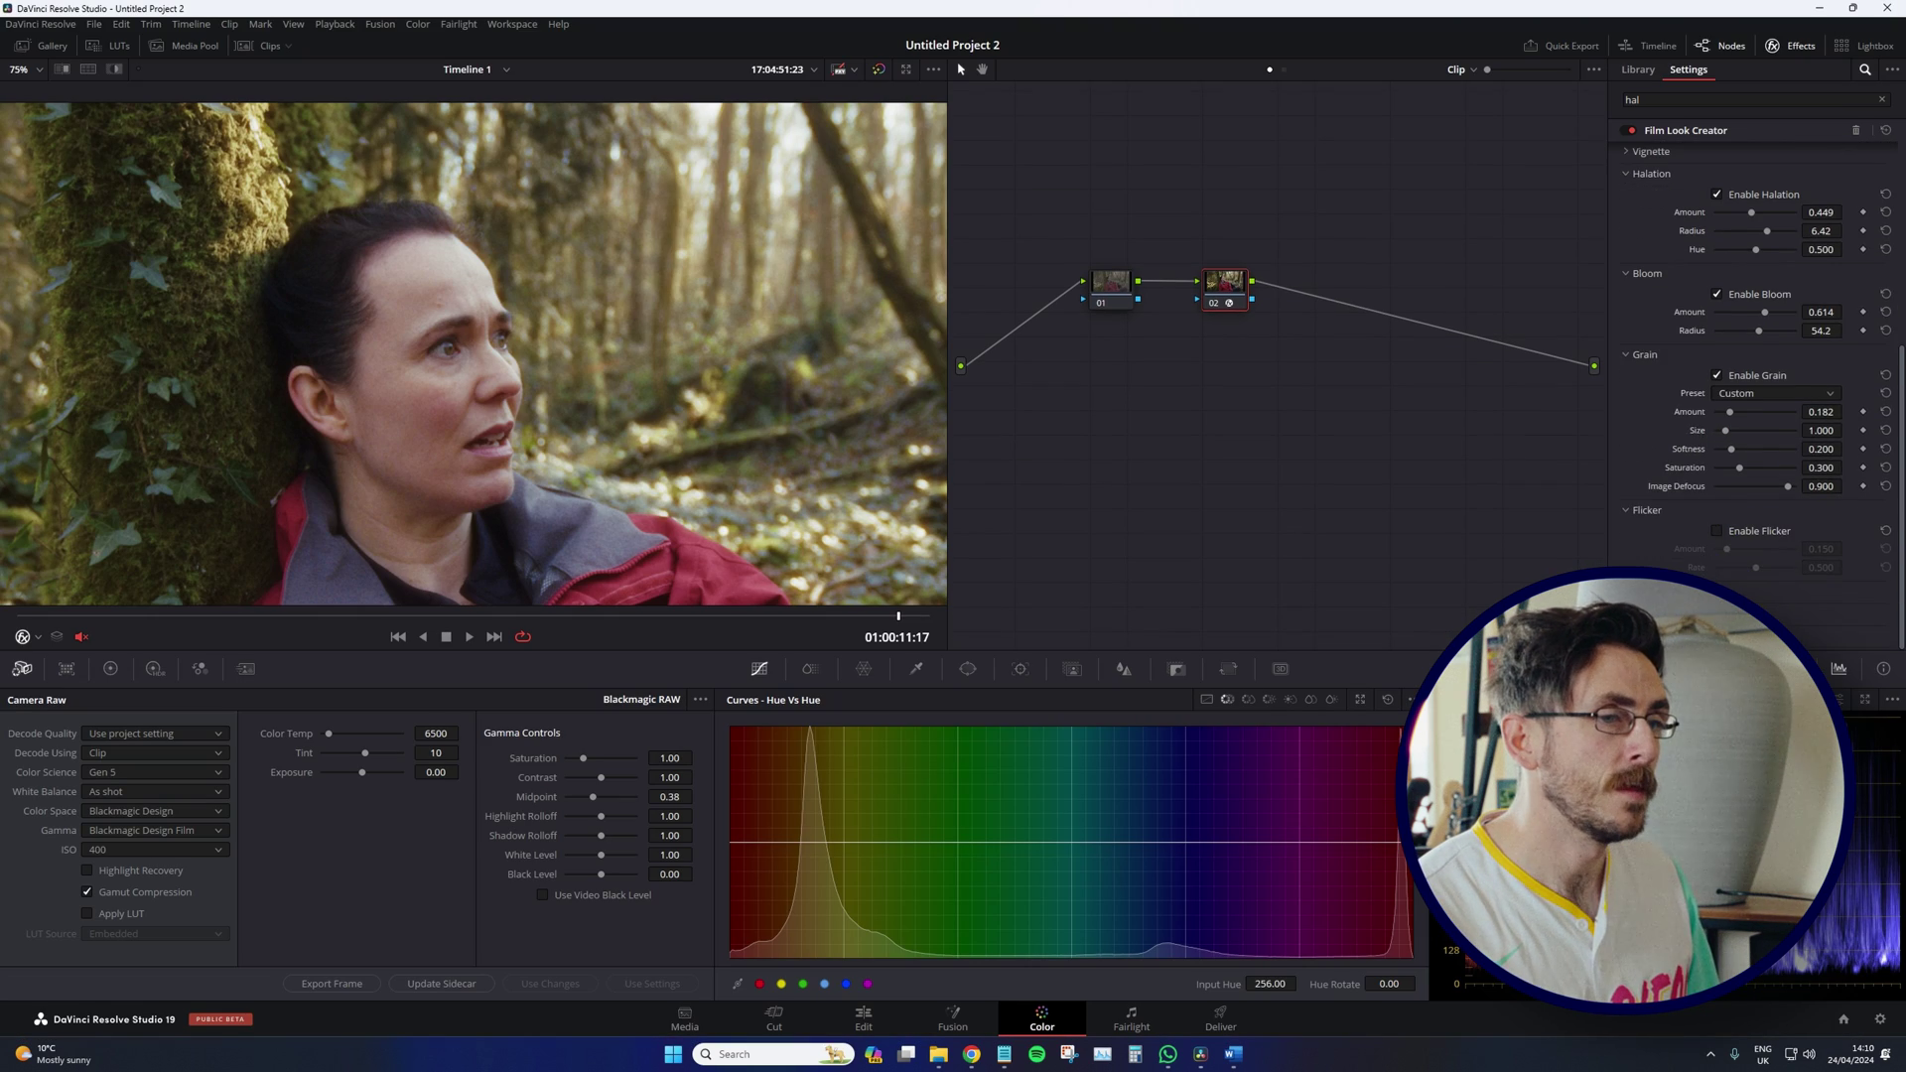
scroll(1751, 397, "down", 1)
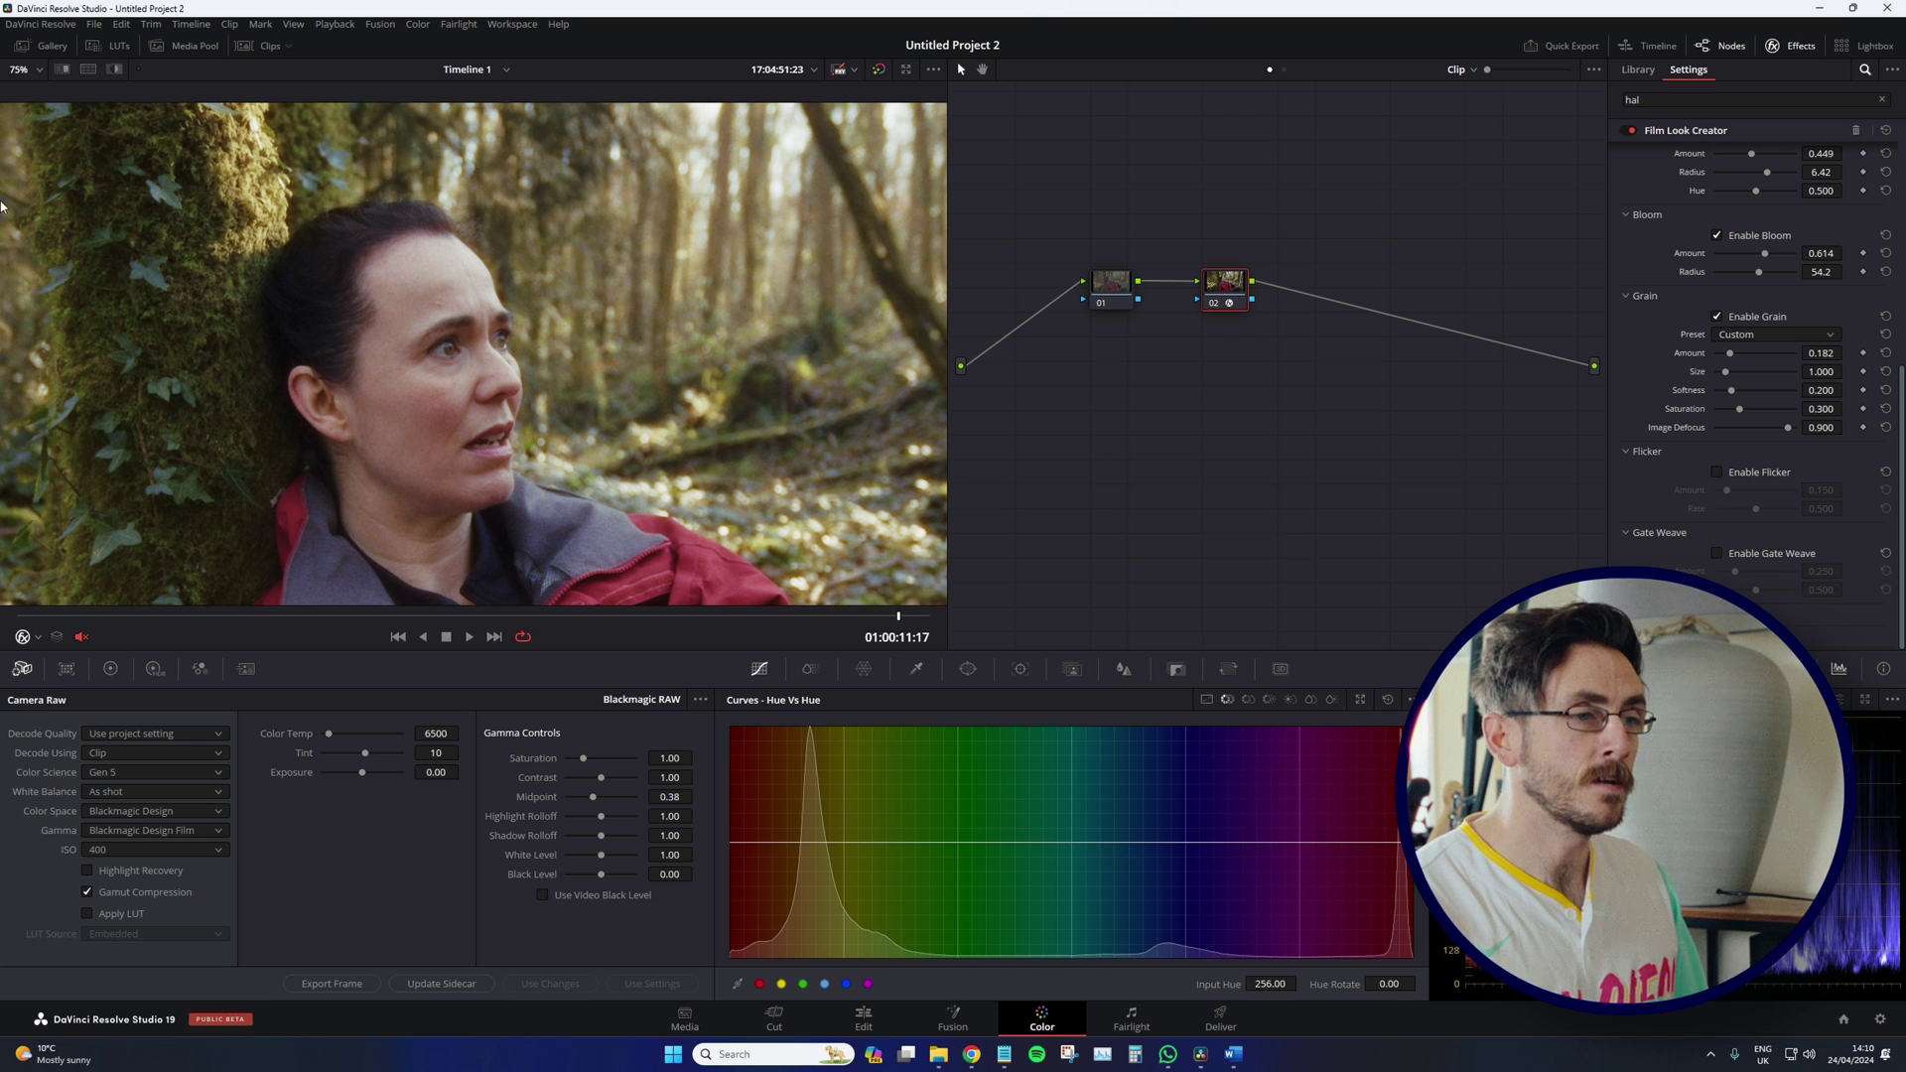
Step: Fit the viewer, then play from 01:00:03:10 to preview the grade
left_click(33, 69)
left_click(22, 92)
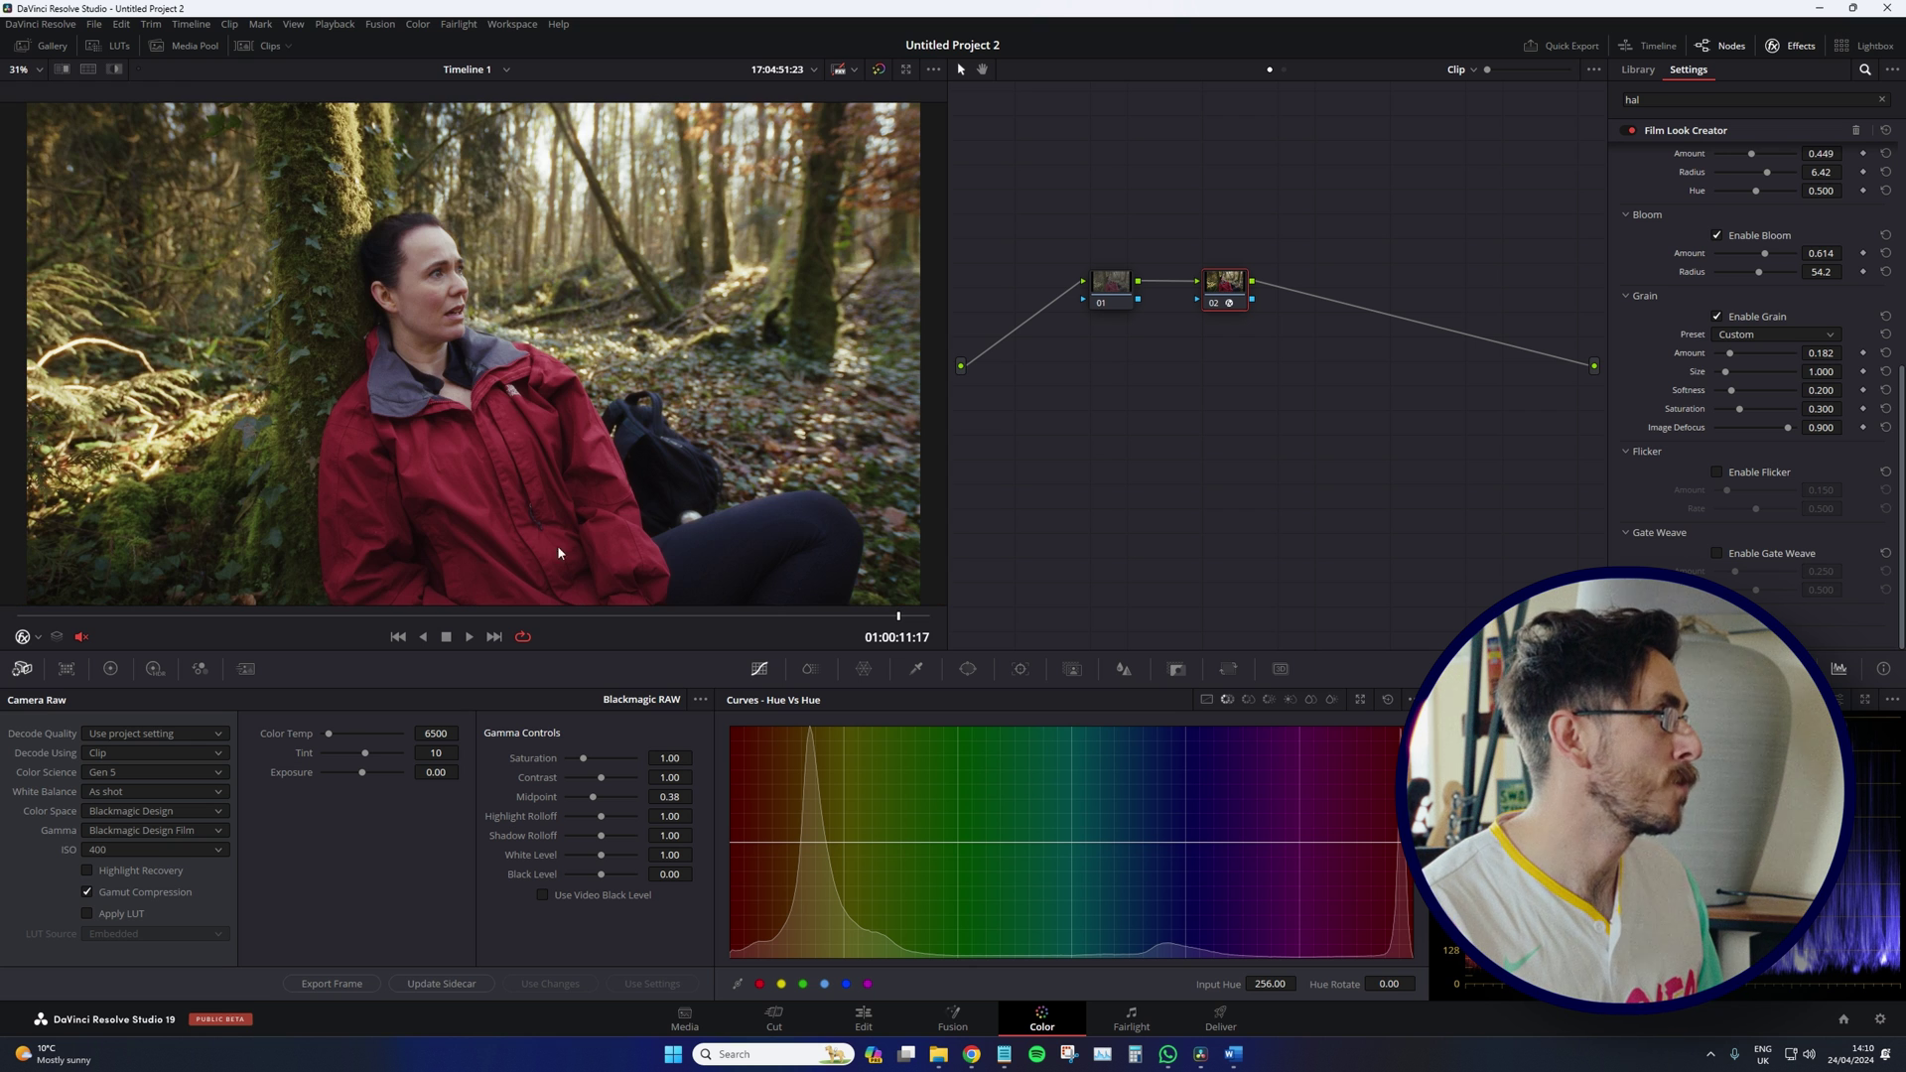
left_click_drag(535, 615, 274, 616)
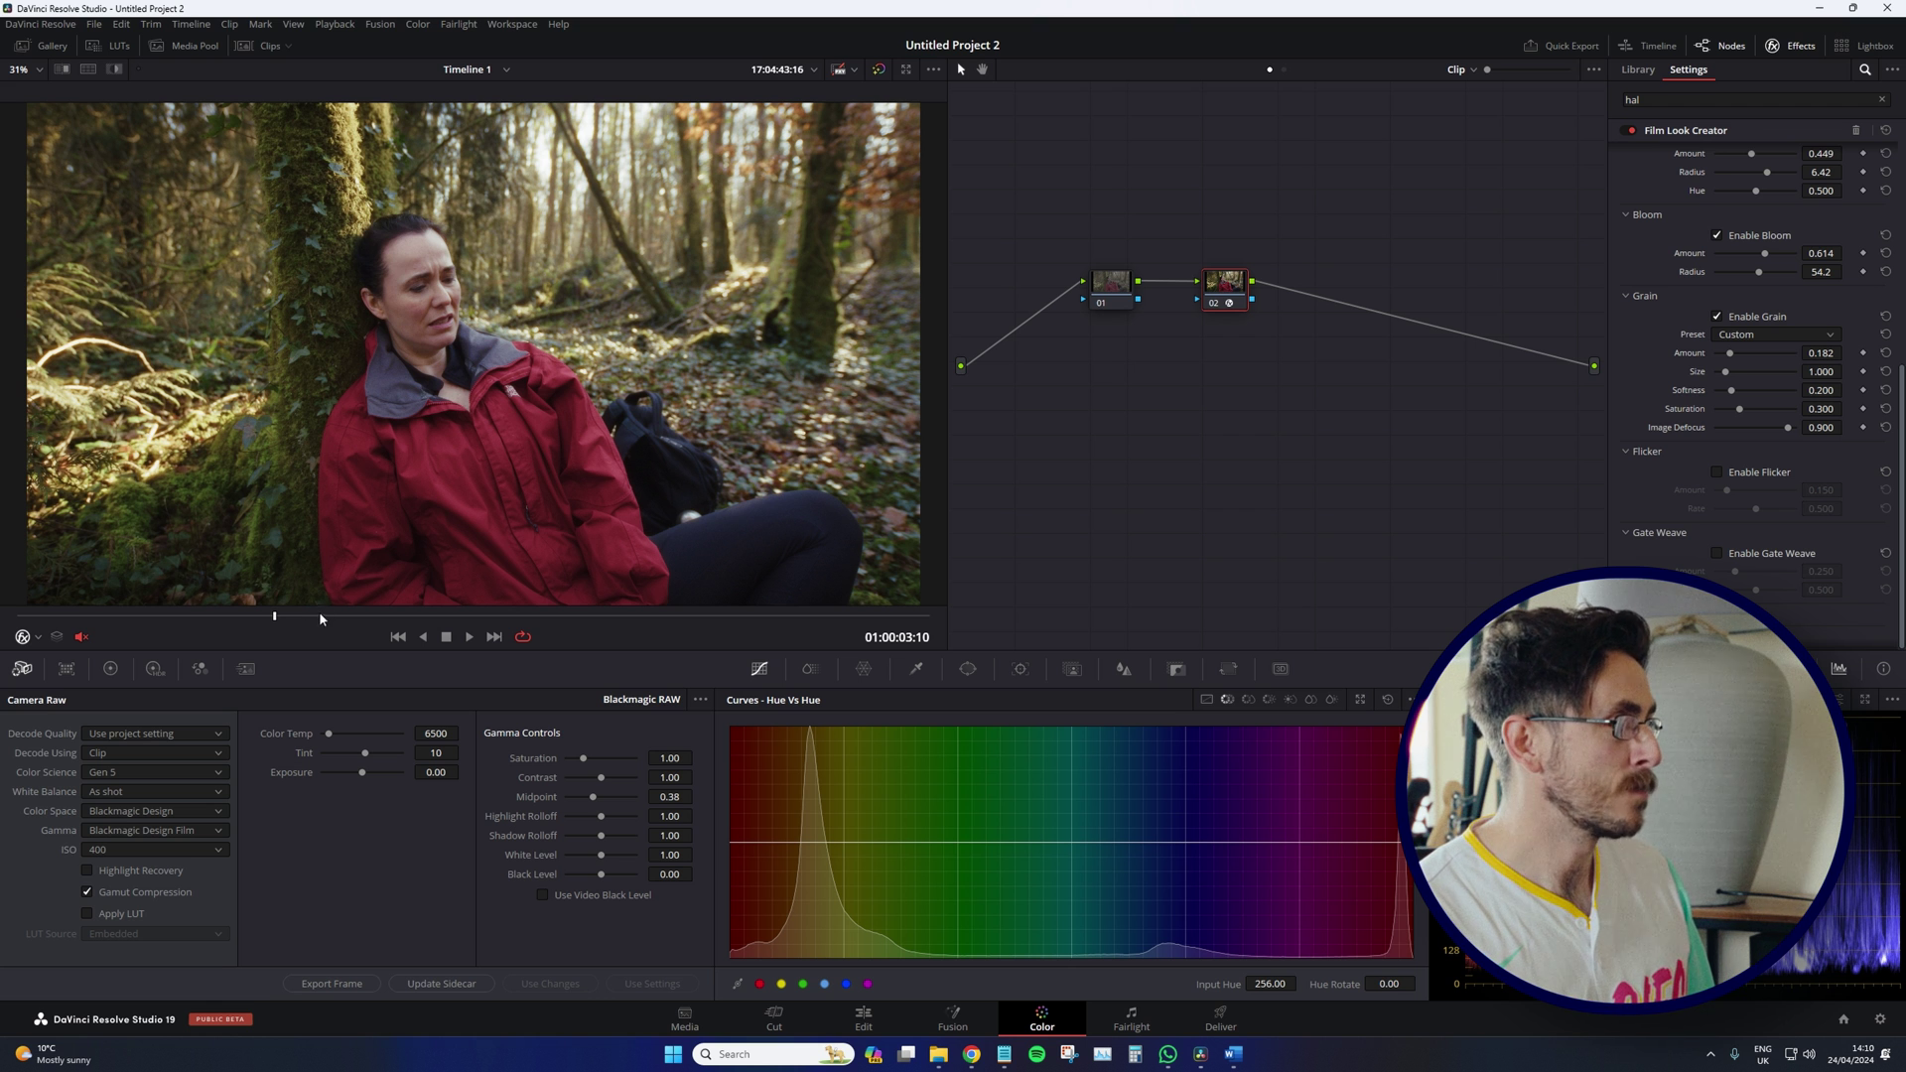
left_click(469, 636)
scroll(274, 456, "up", 2)
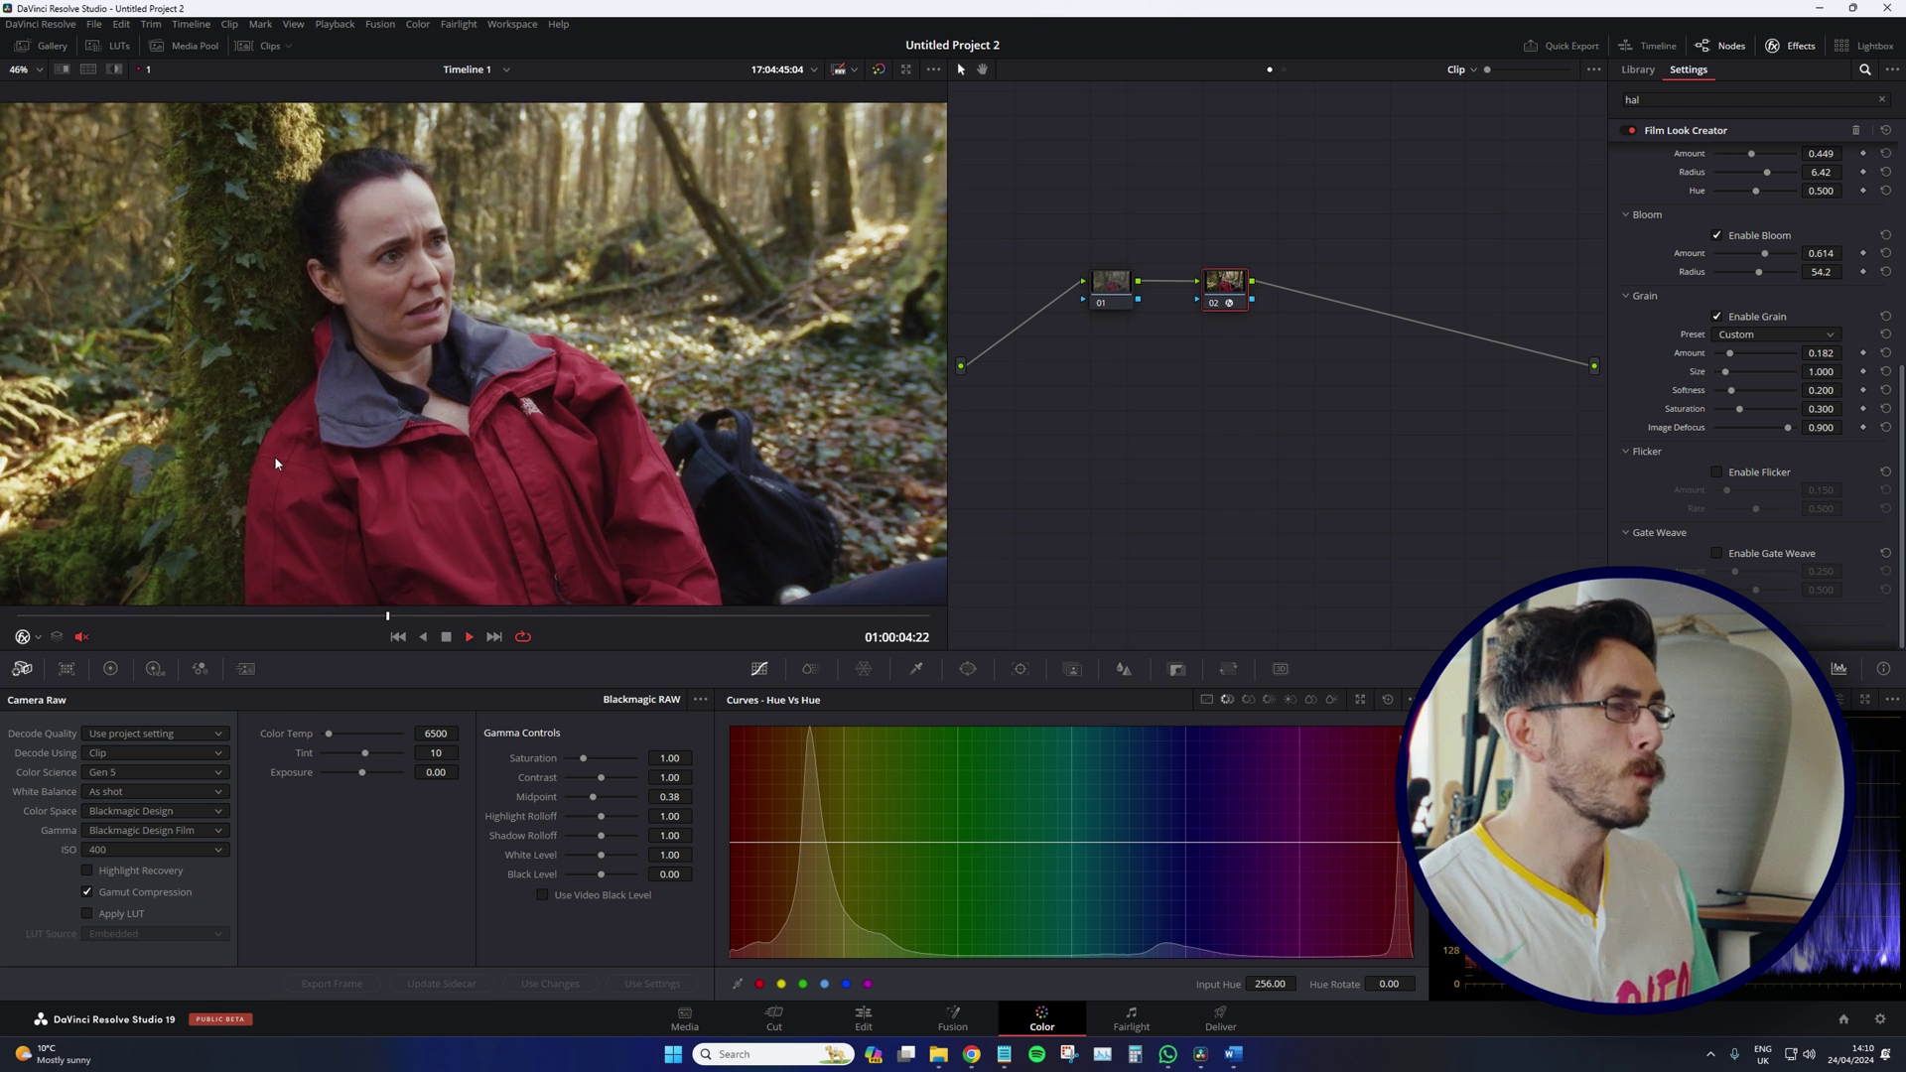
key("space")
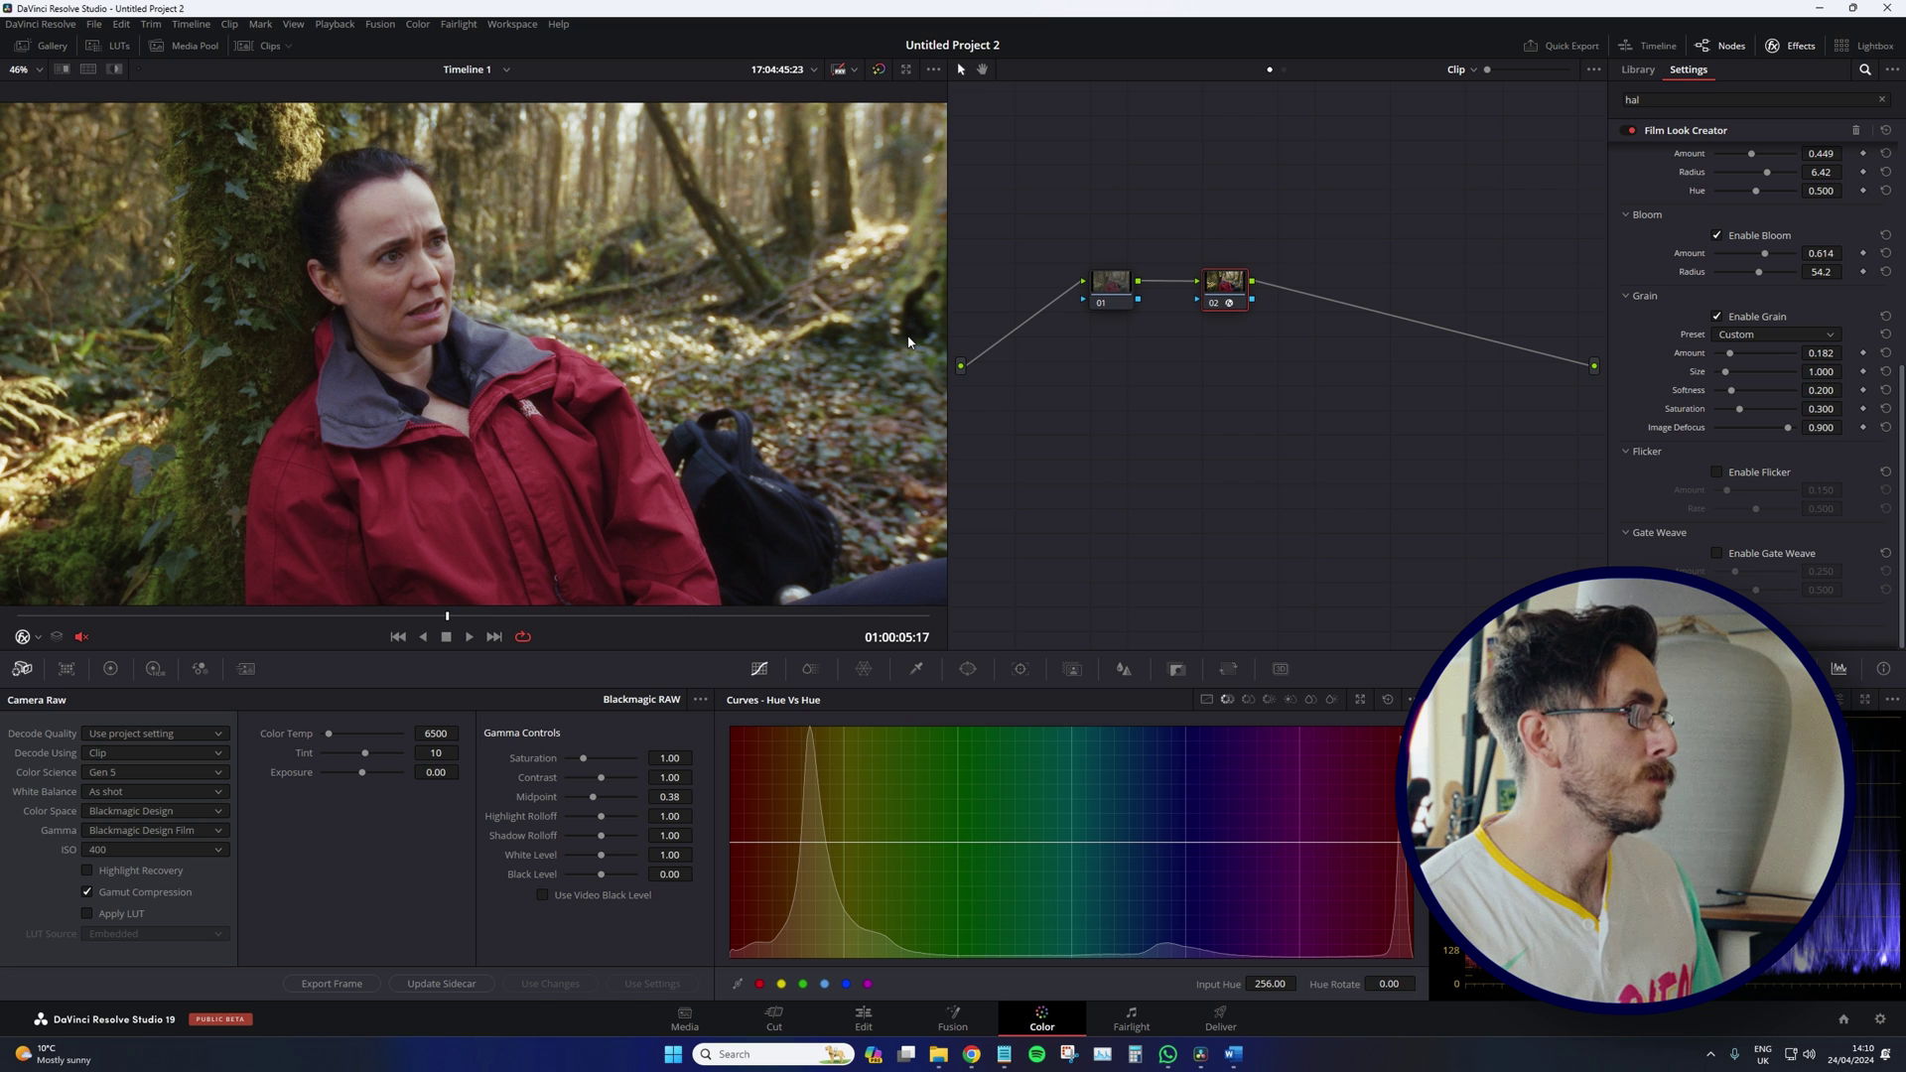
Step: Enable Gate Weave at Amount 0.250
left_click(1716, 553)
scroll(1707, 536, "up", 2)
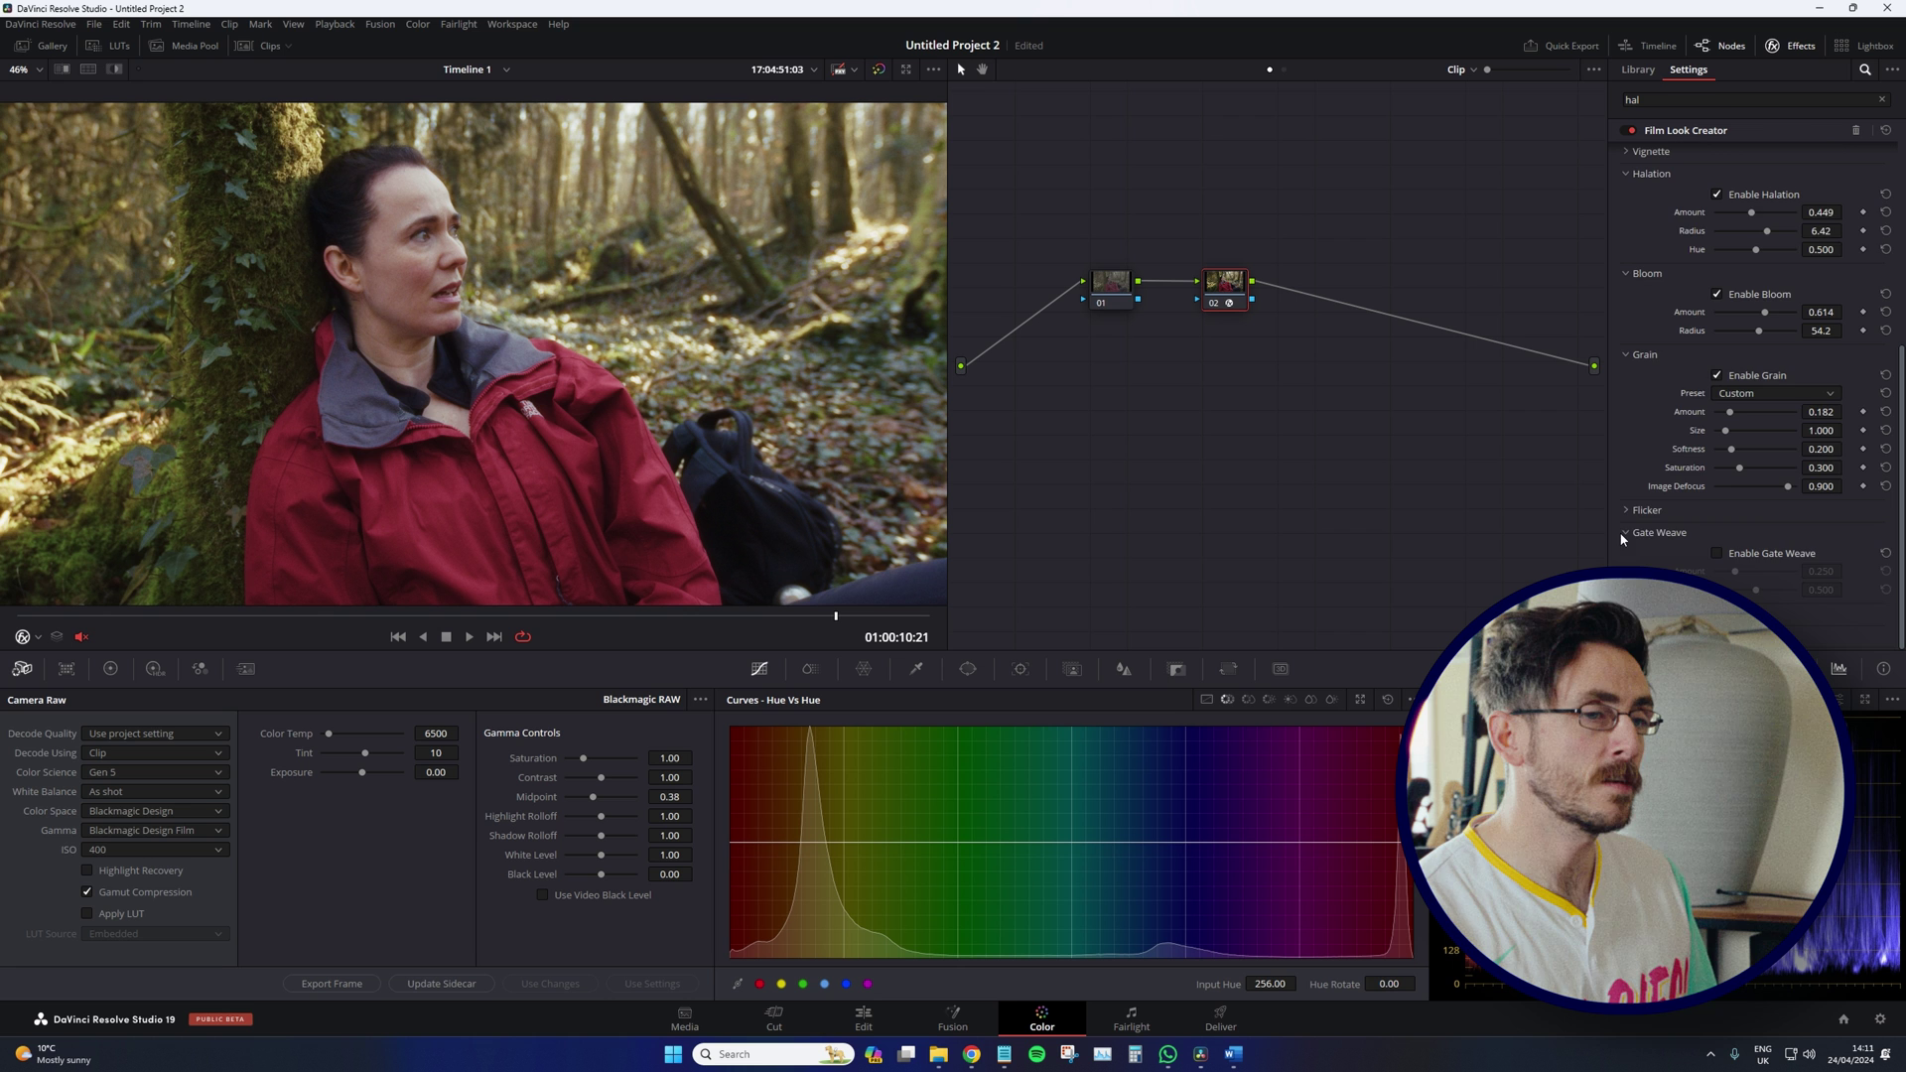
scroll(1751, 357, "up", 1)
Step: Enable Film Gate with the 2.4 : 1 preset to letterbox the clip
scroll(1735, 587, "down", 2)
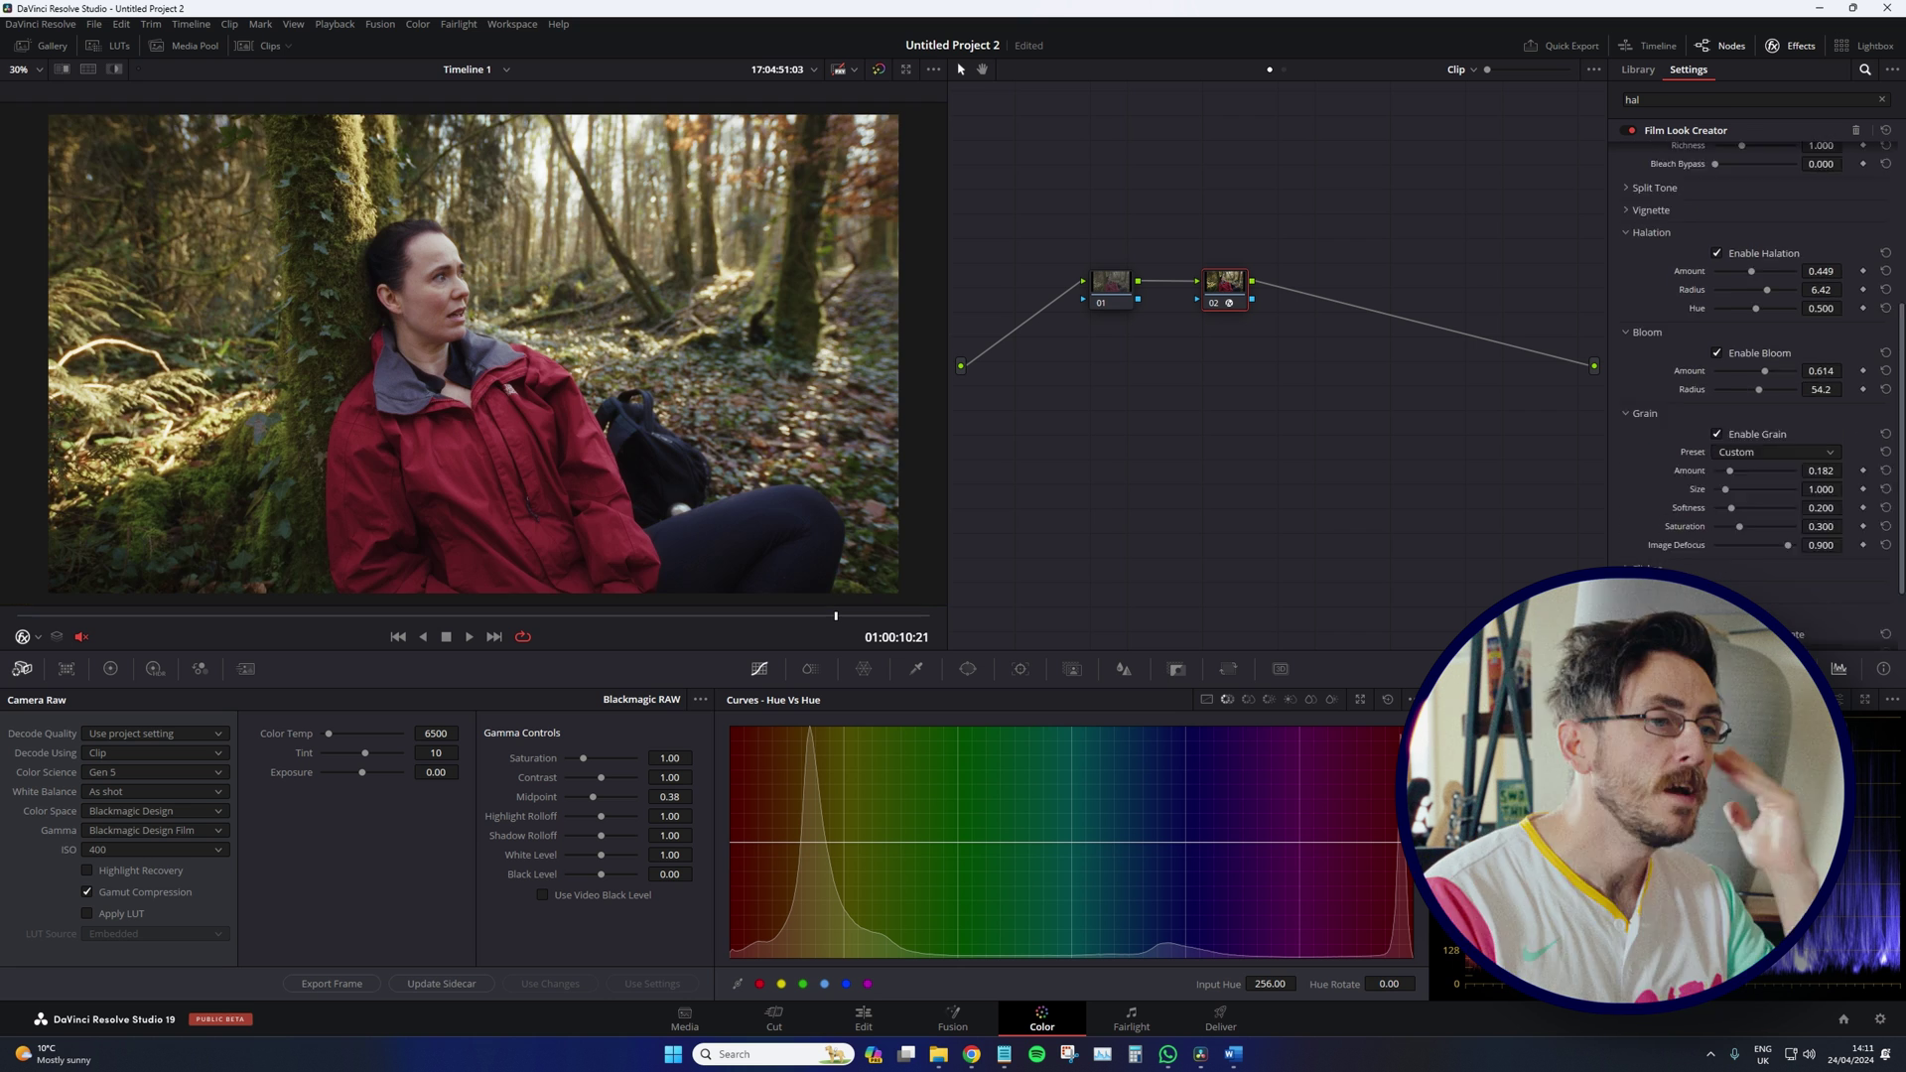
key("shift+z")
left_click(1716, 545)
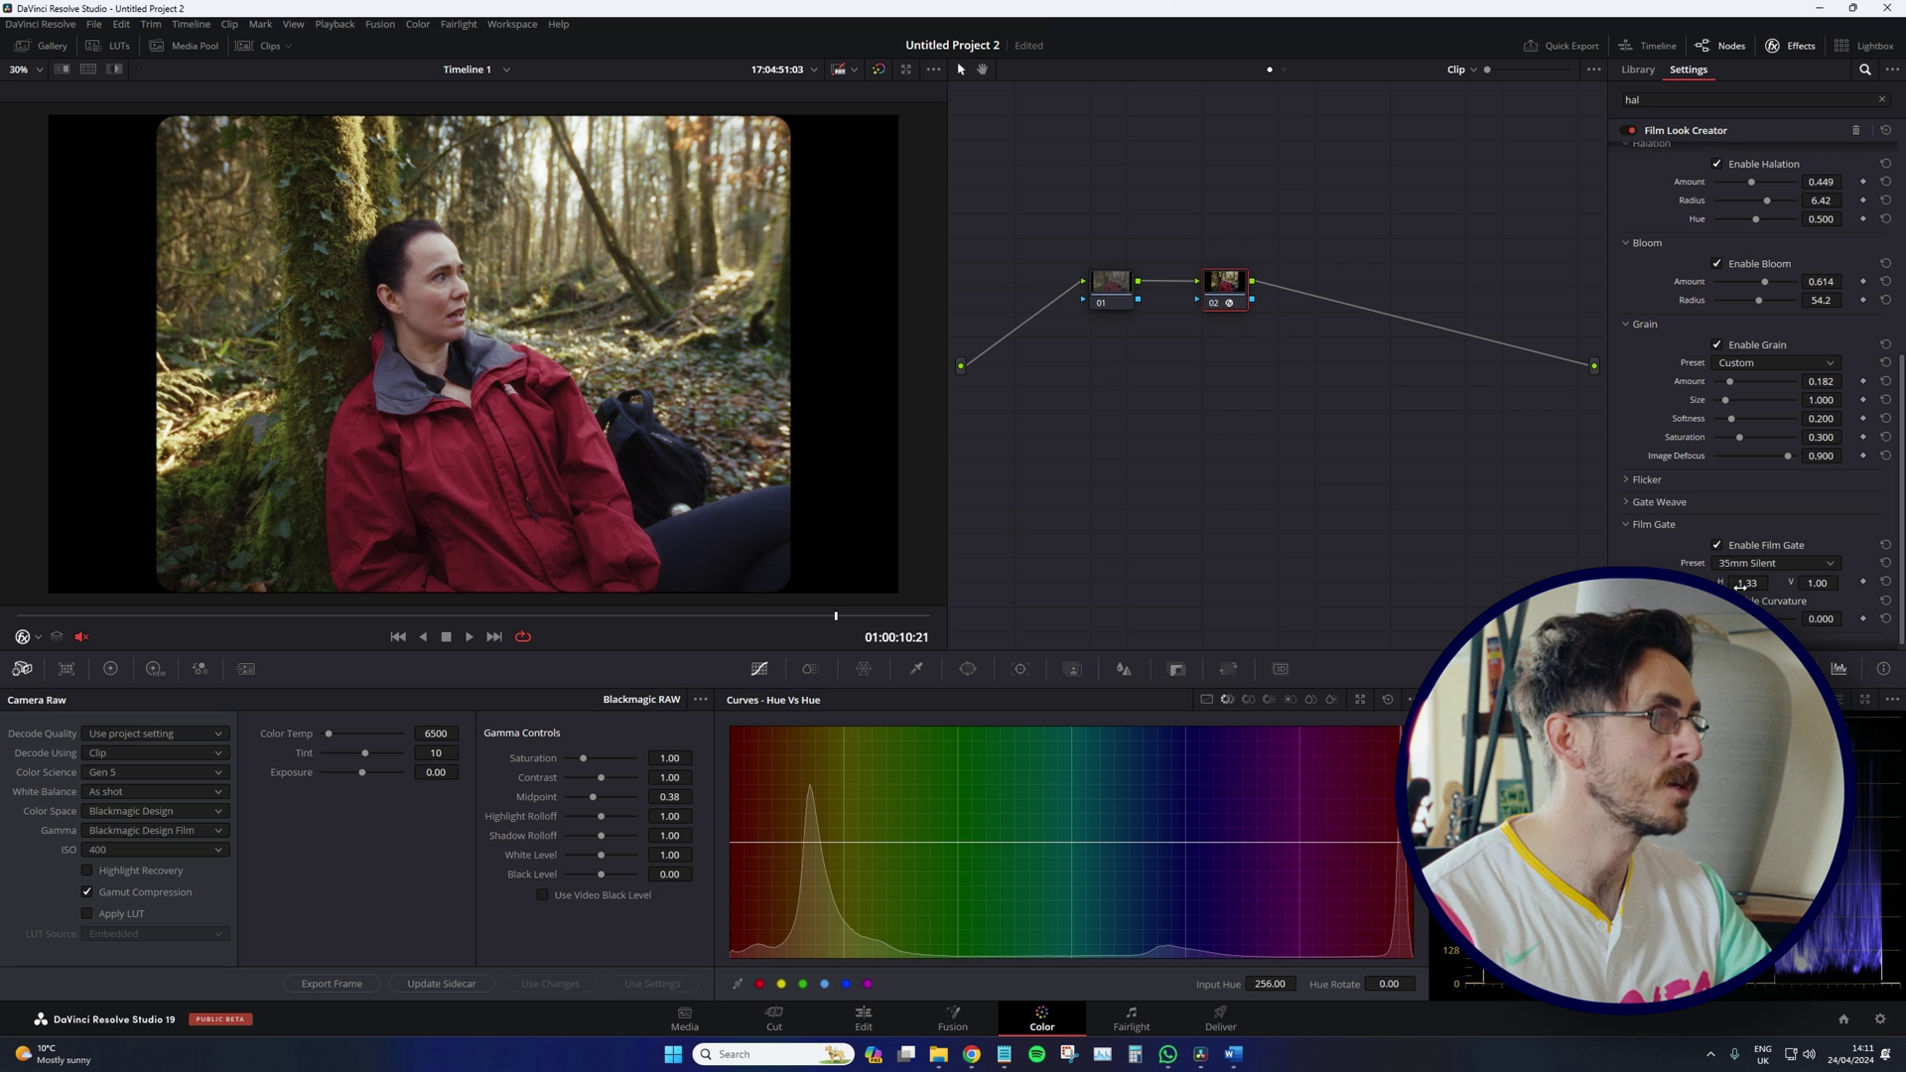
left_click(1748, 564)
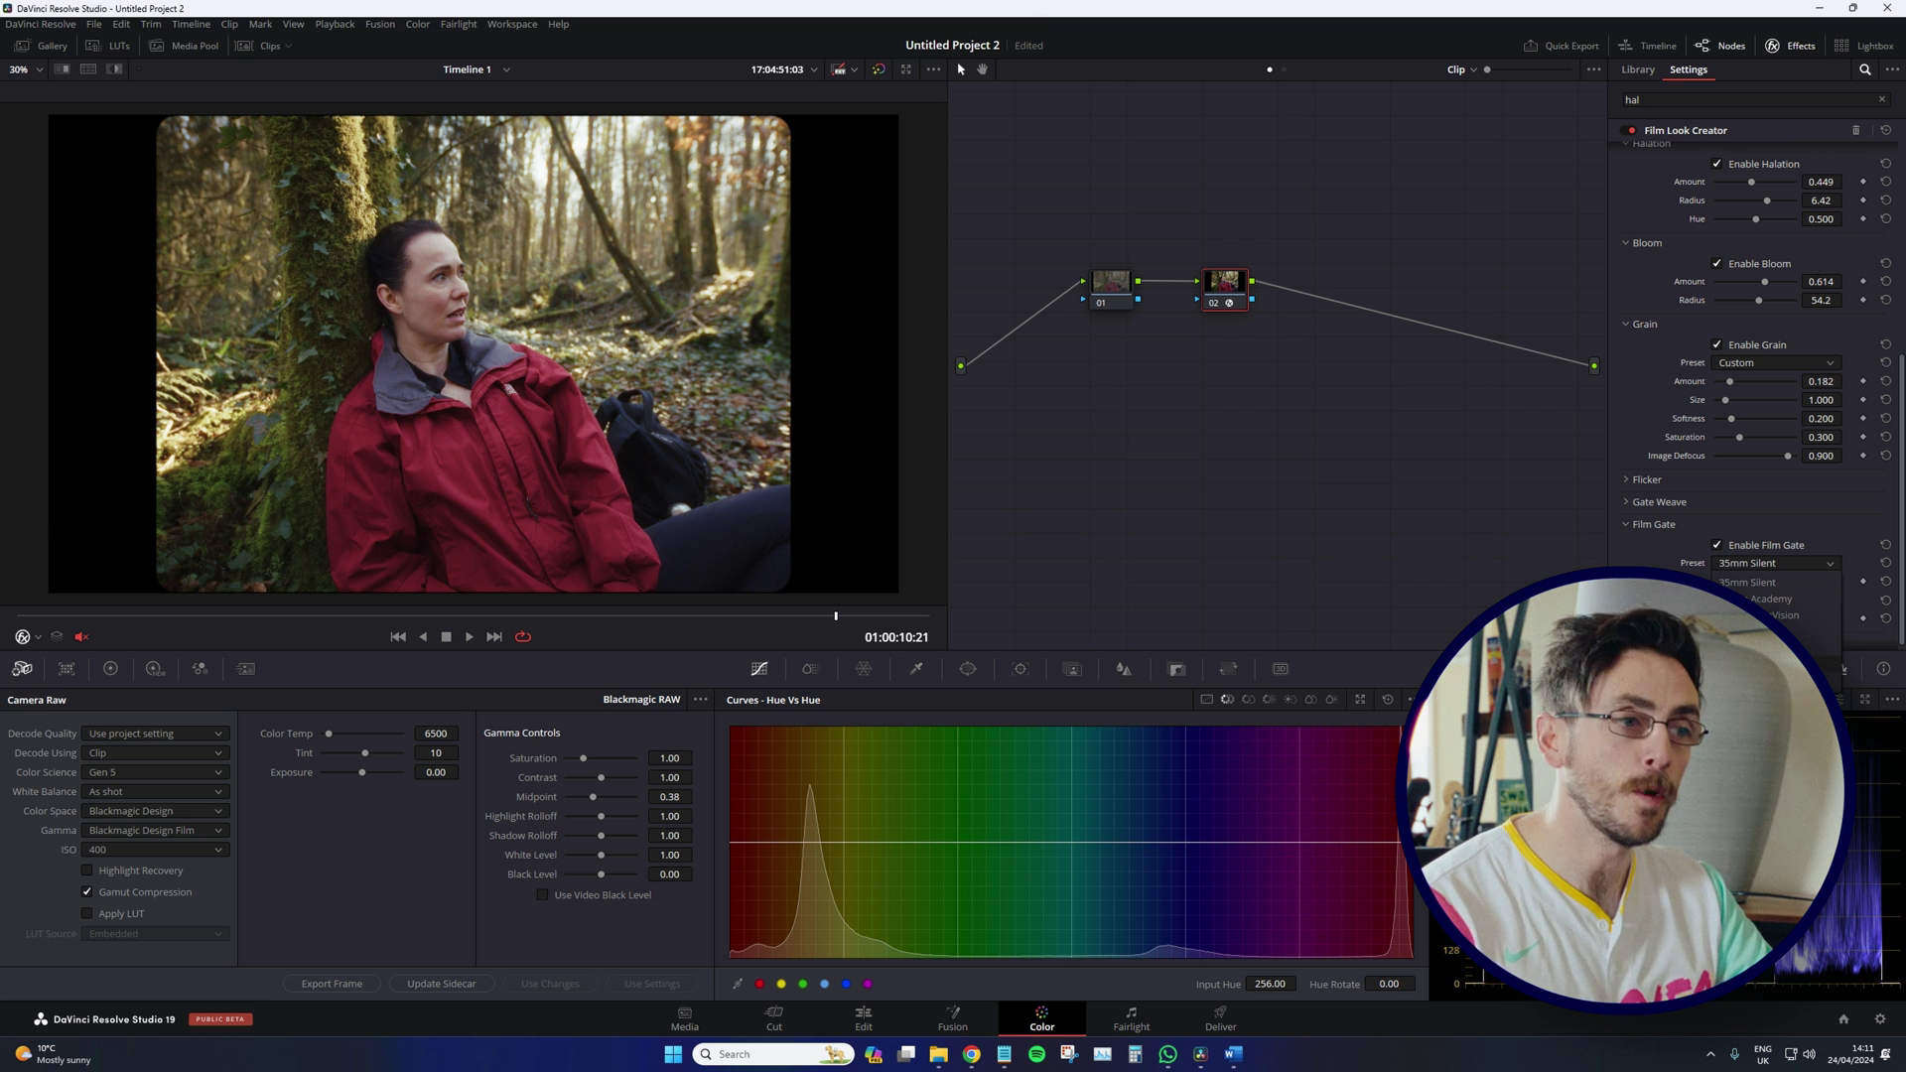
left_click(1757, 699)
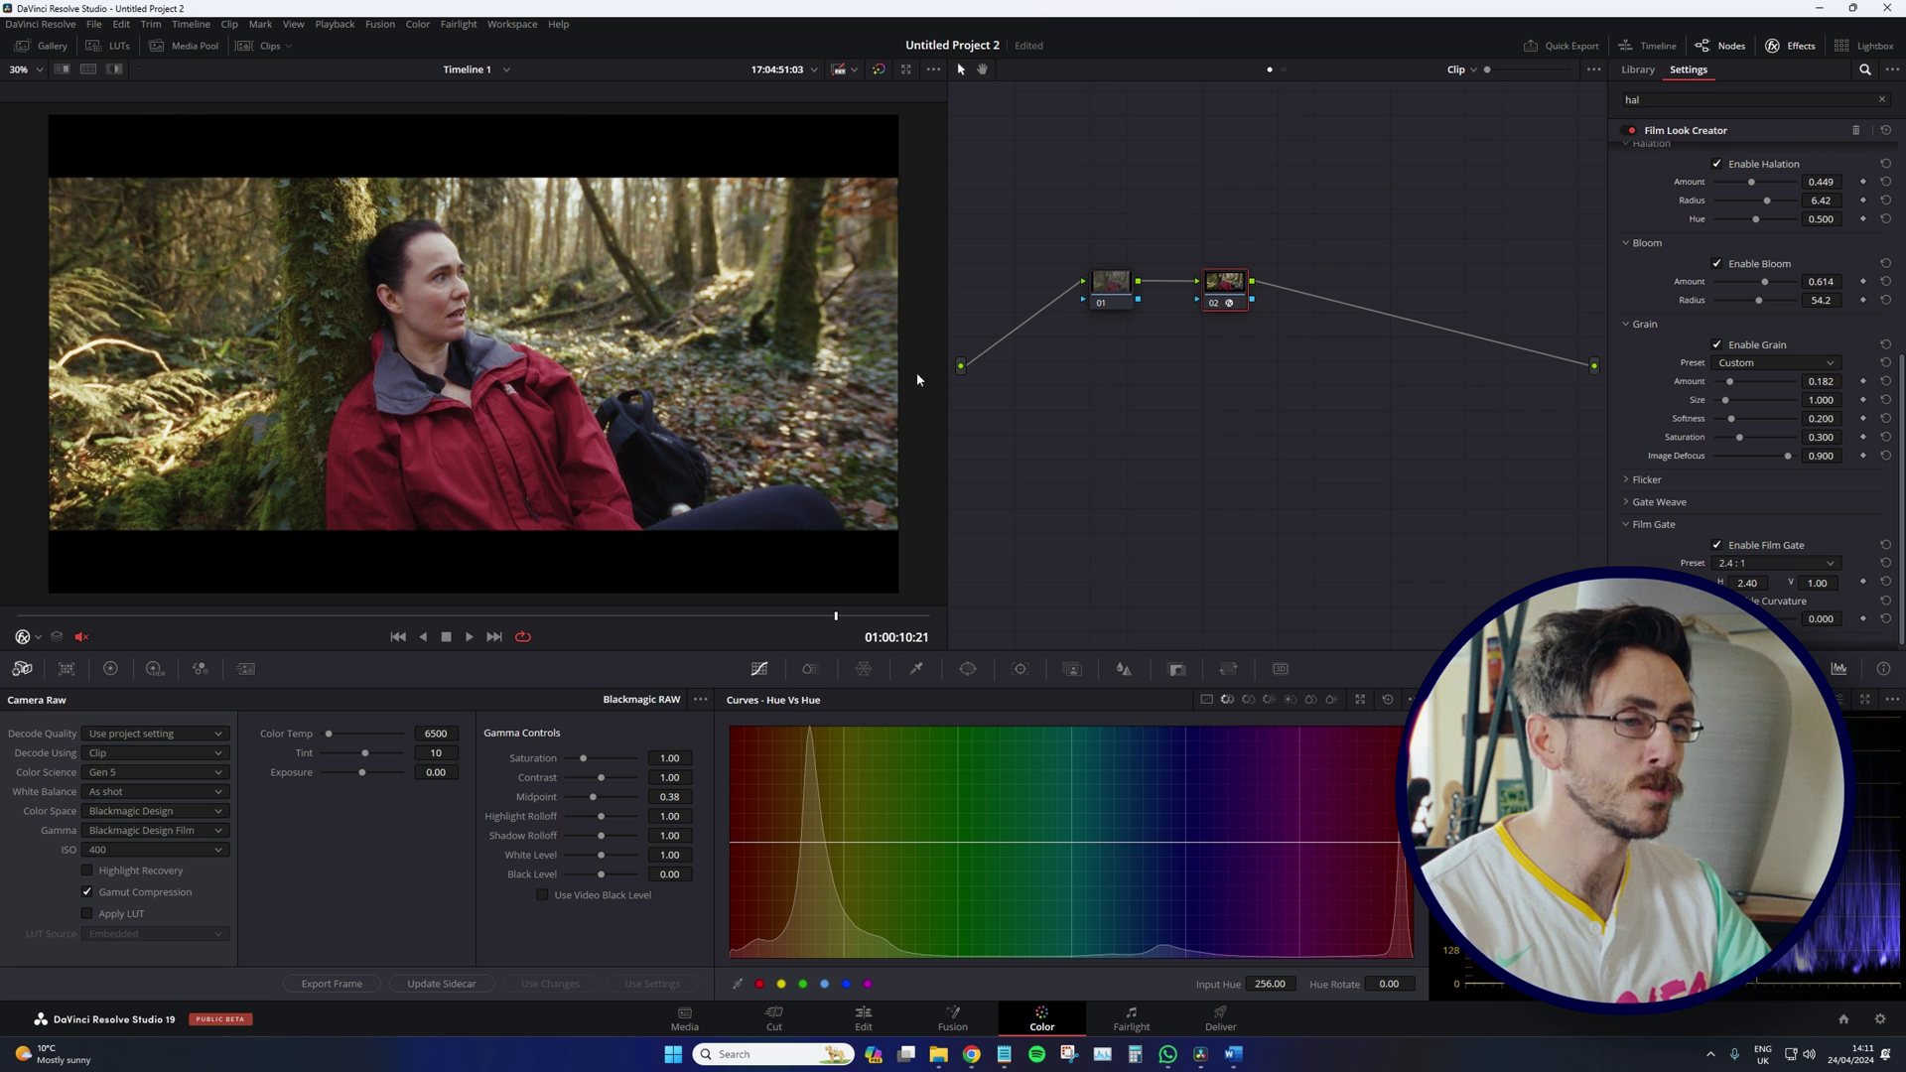